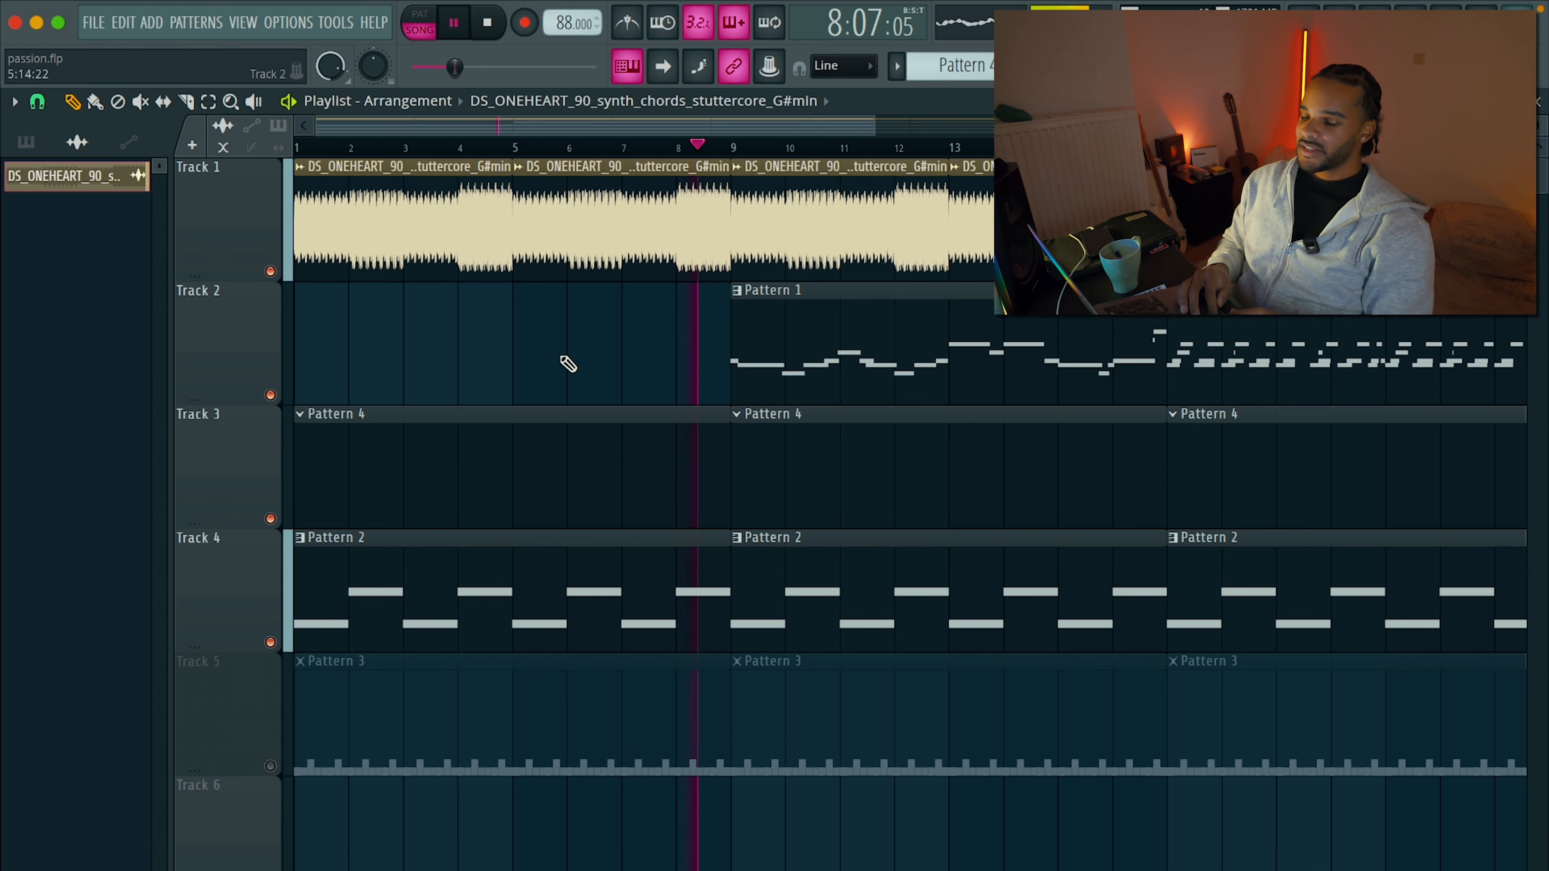
Examine the playing arrangement and Pattern 1's Jura melody notes in the piano roll, returning to the playlist.
scroll(567, 364, down, 2)
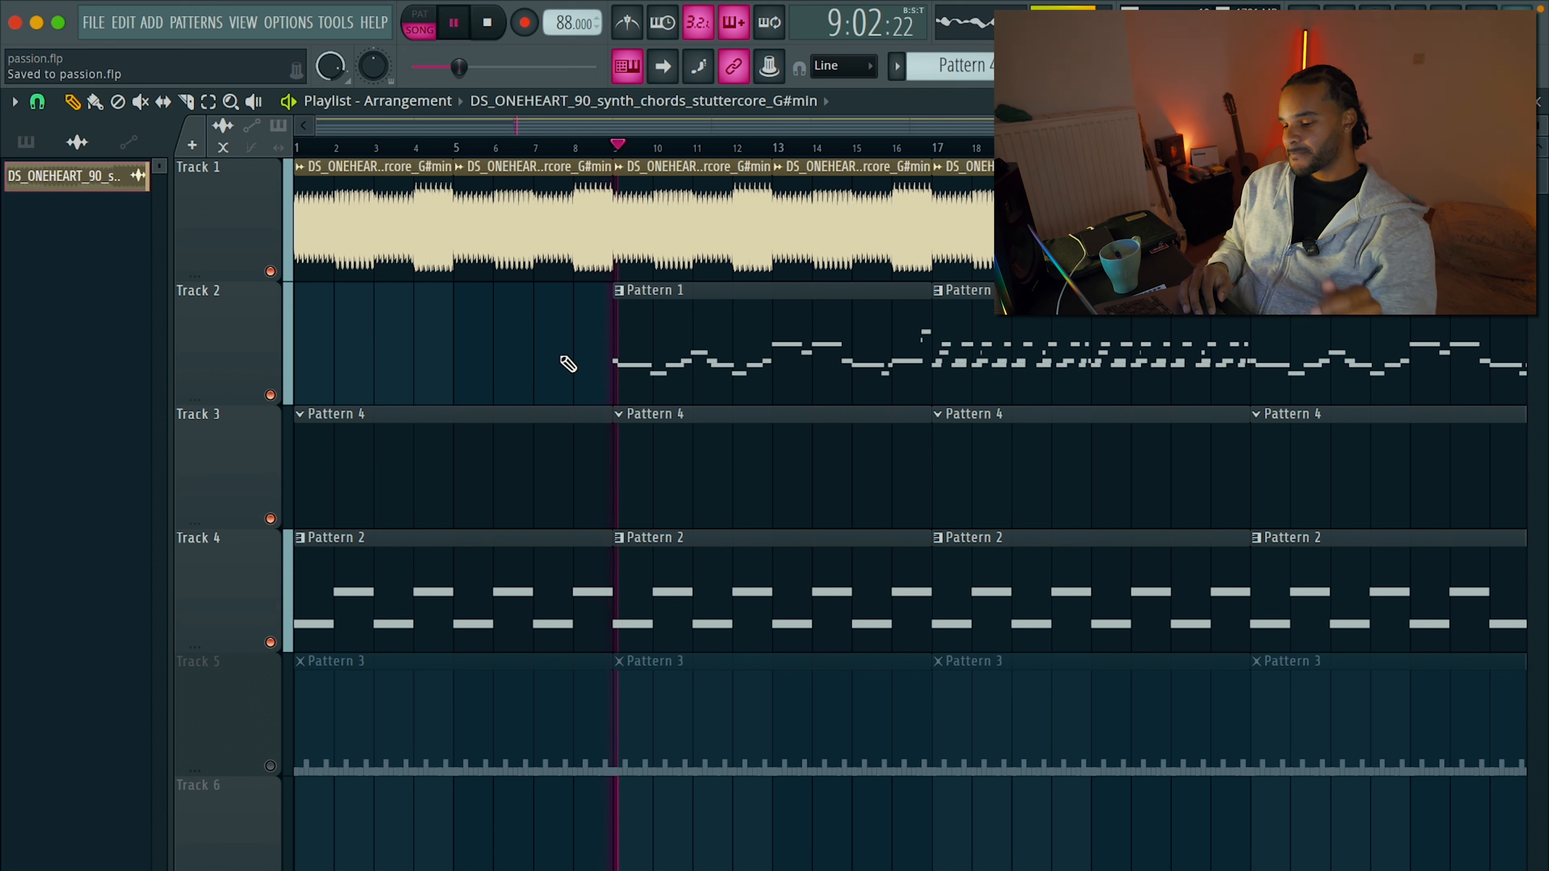
double_click(859, 362)
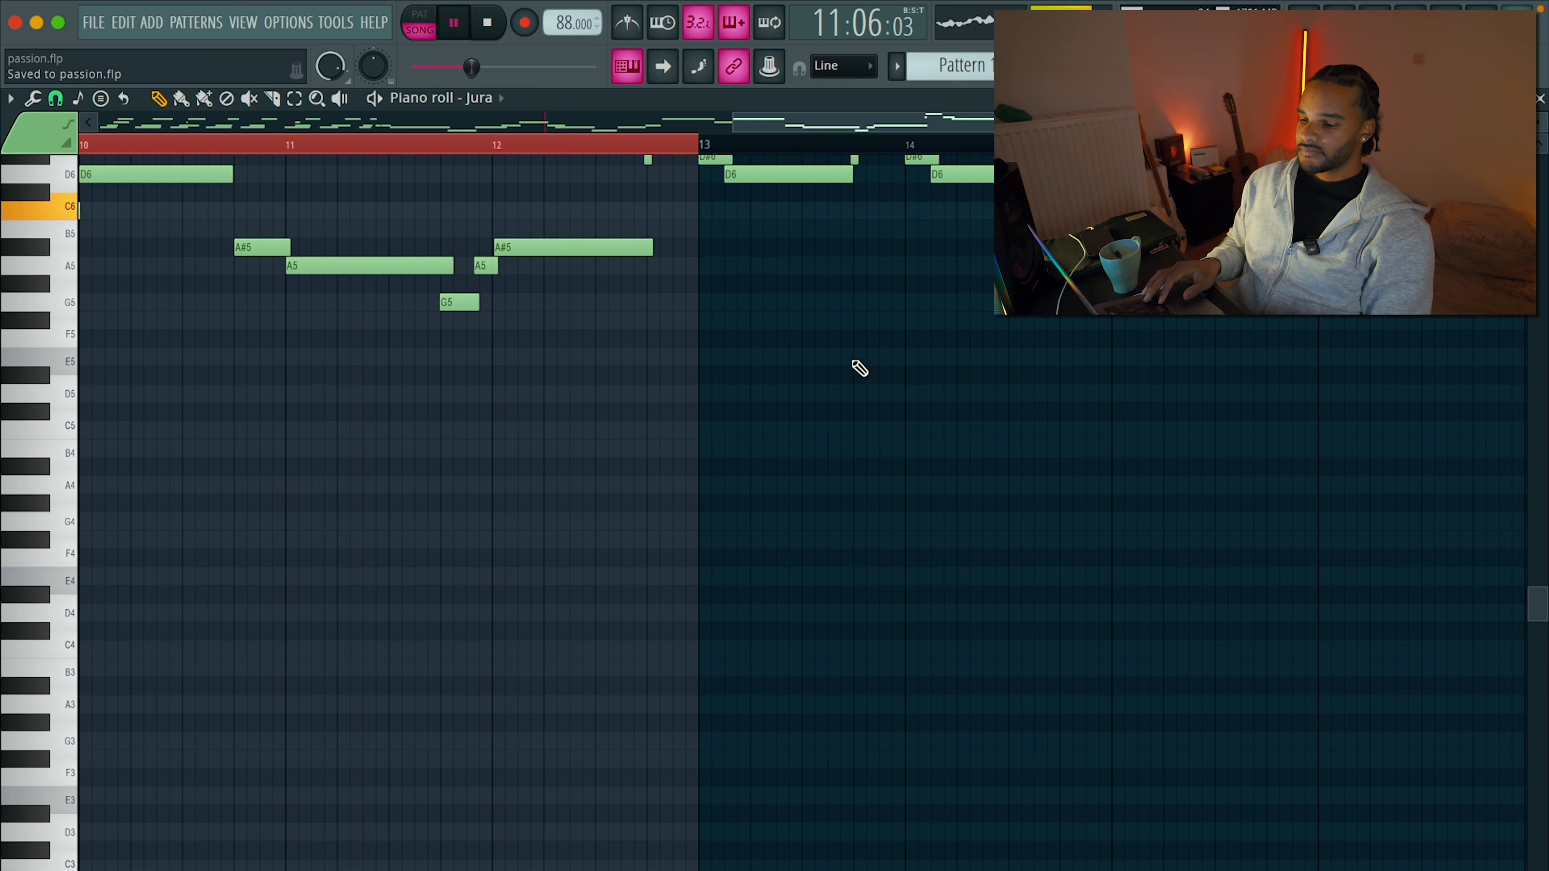
super+right_click(853, 361)
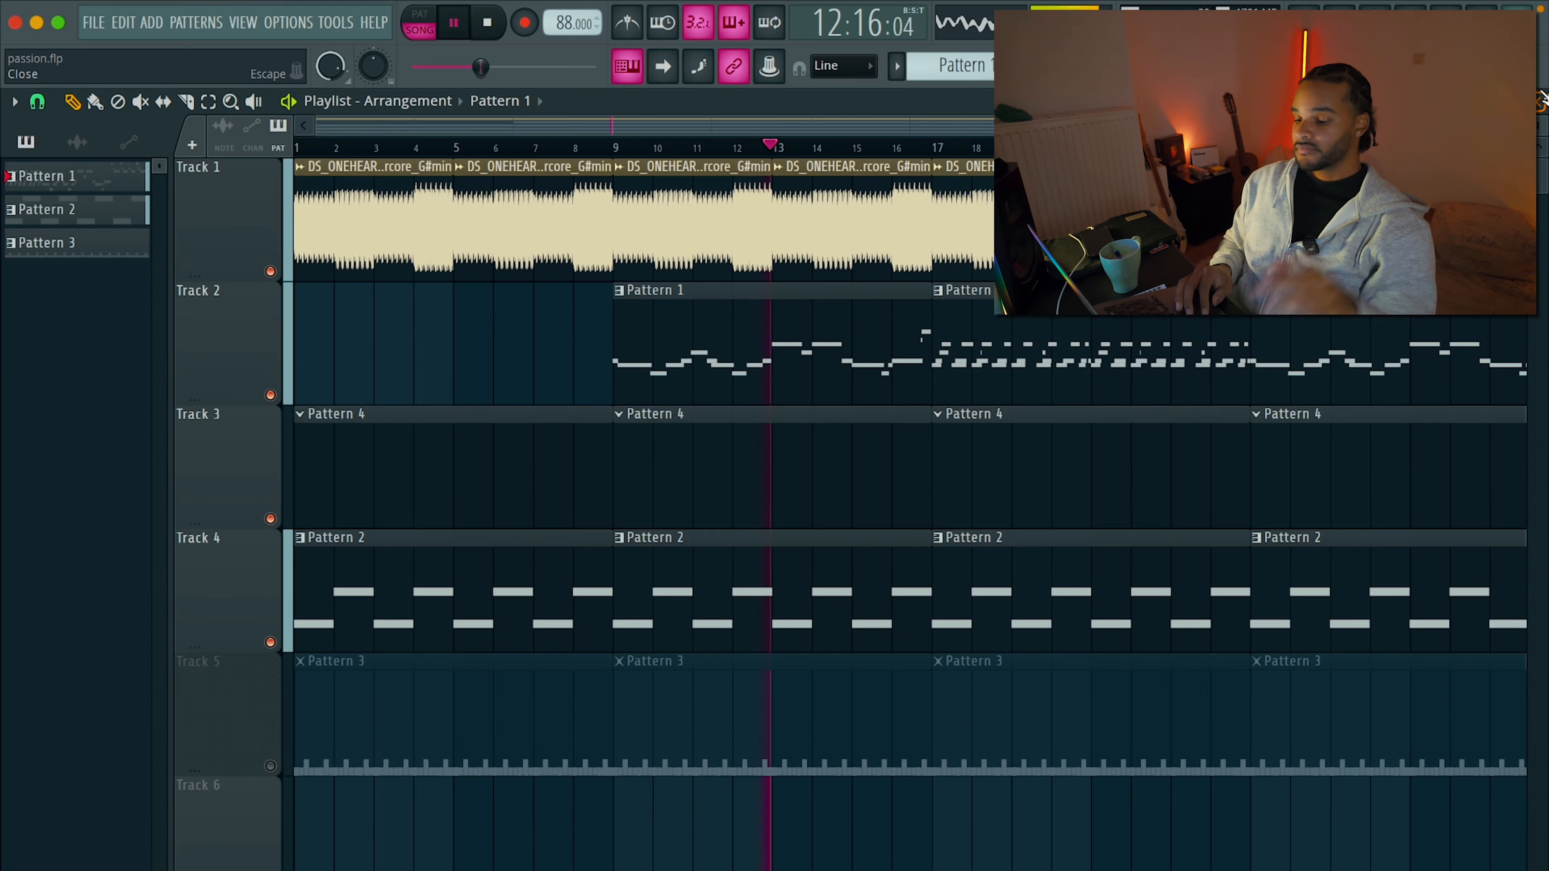
click(1540, 99)
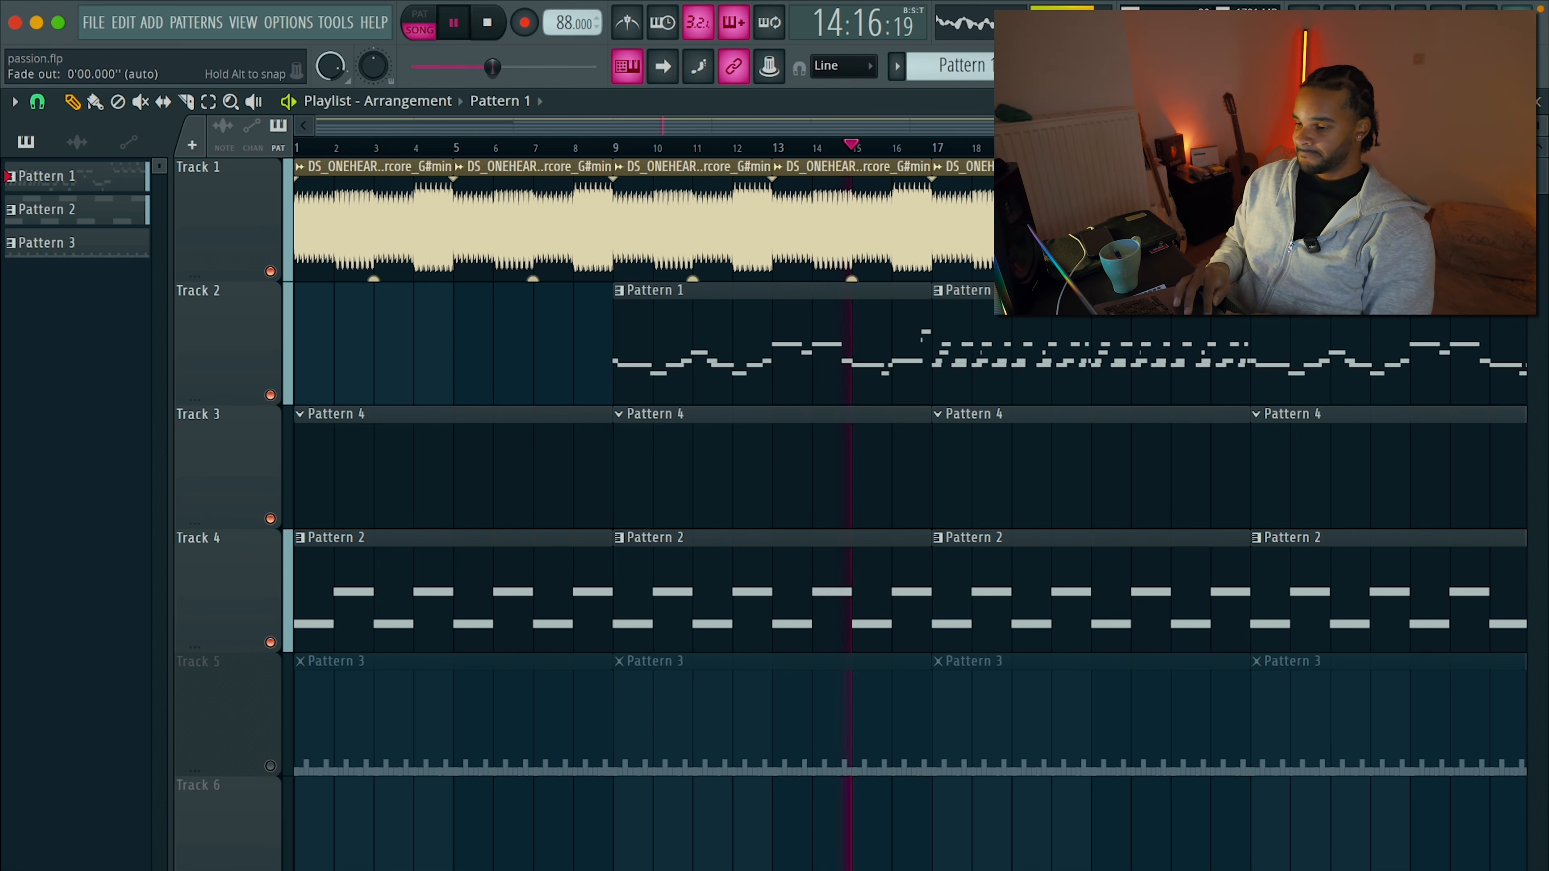
Stop playback and load Fruity Fast Dist into effect slot 10 of the Jura mixer track.
key(F9)
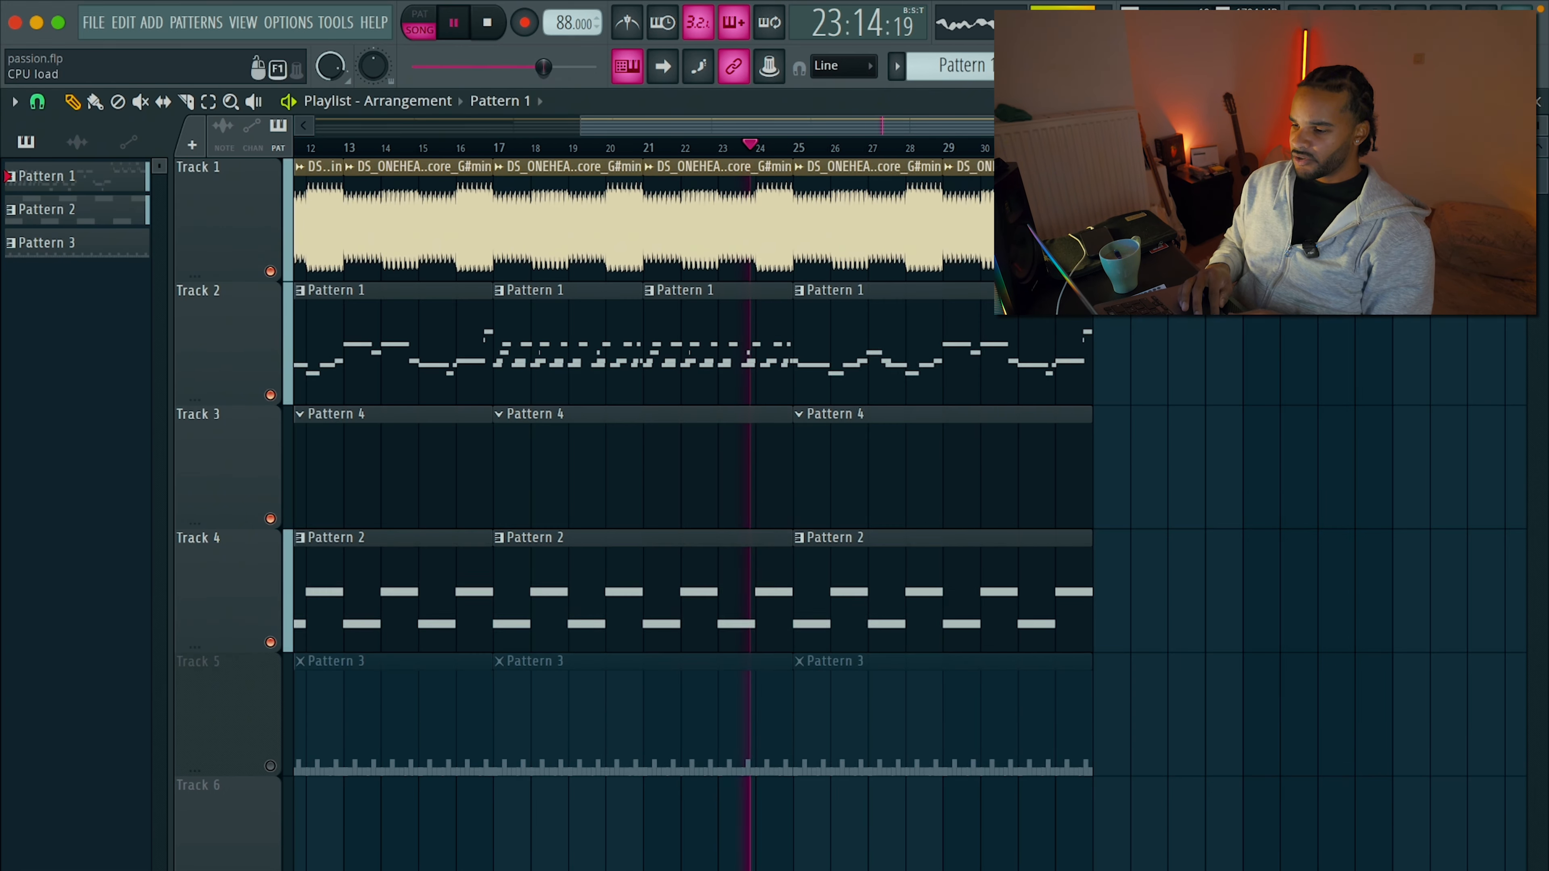
key(F9)
key(space)
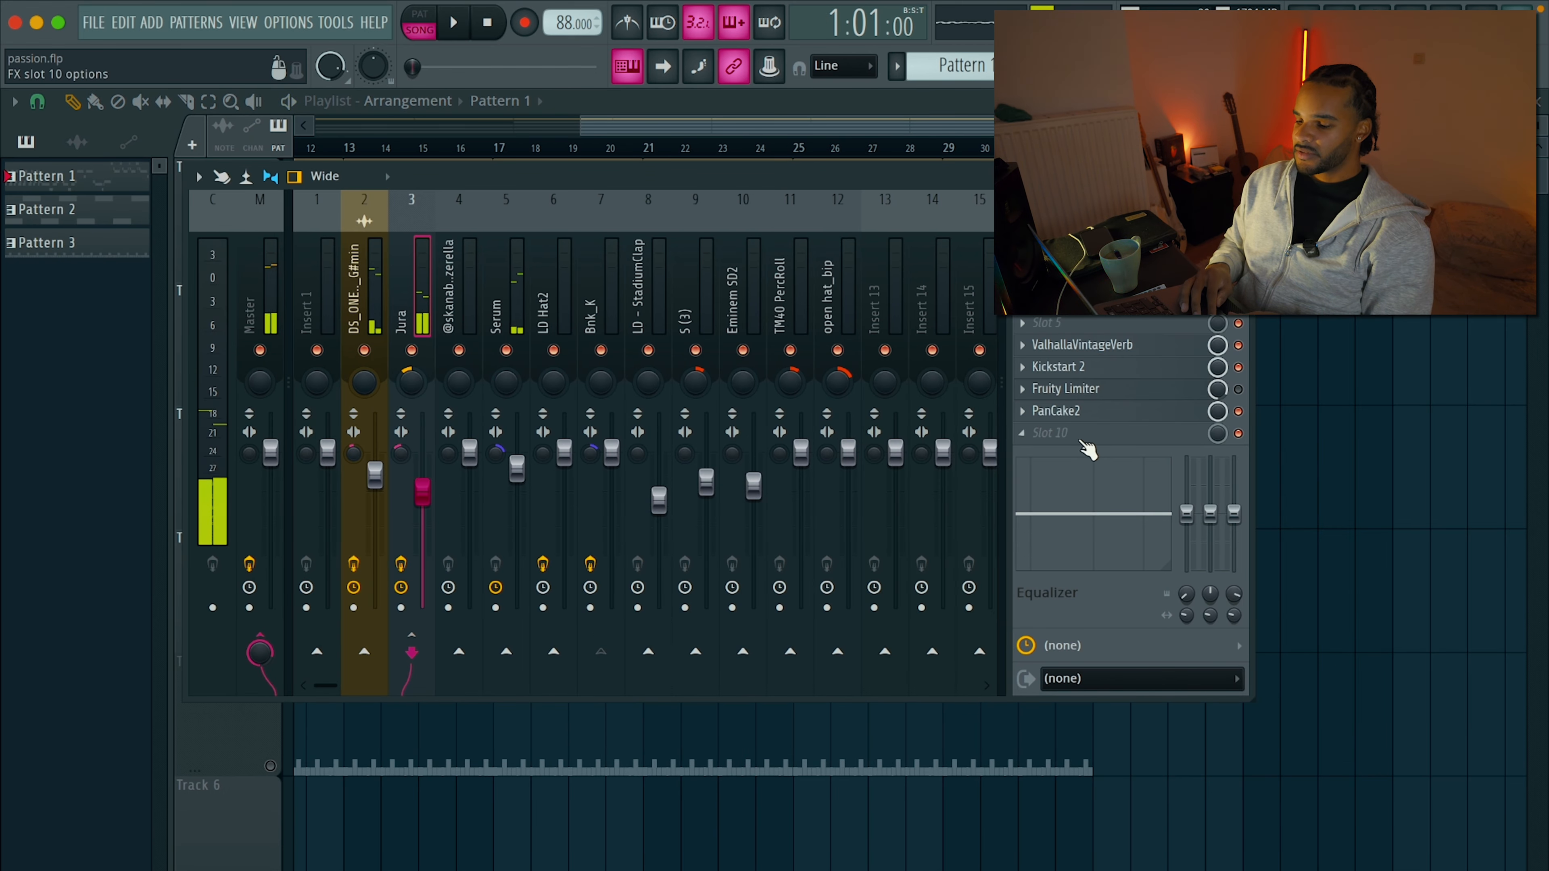
click(1076, 434)
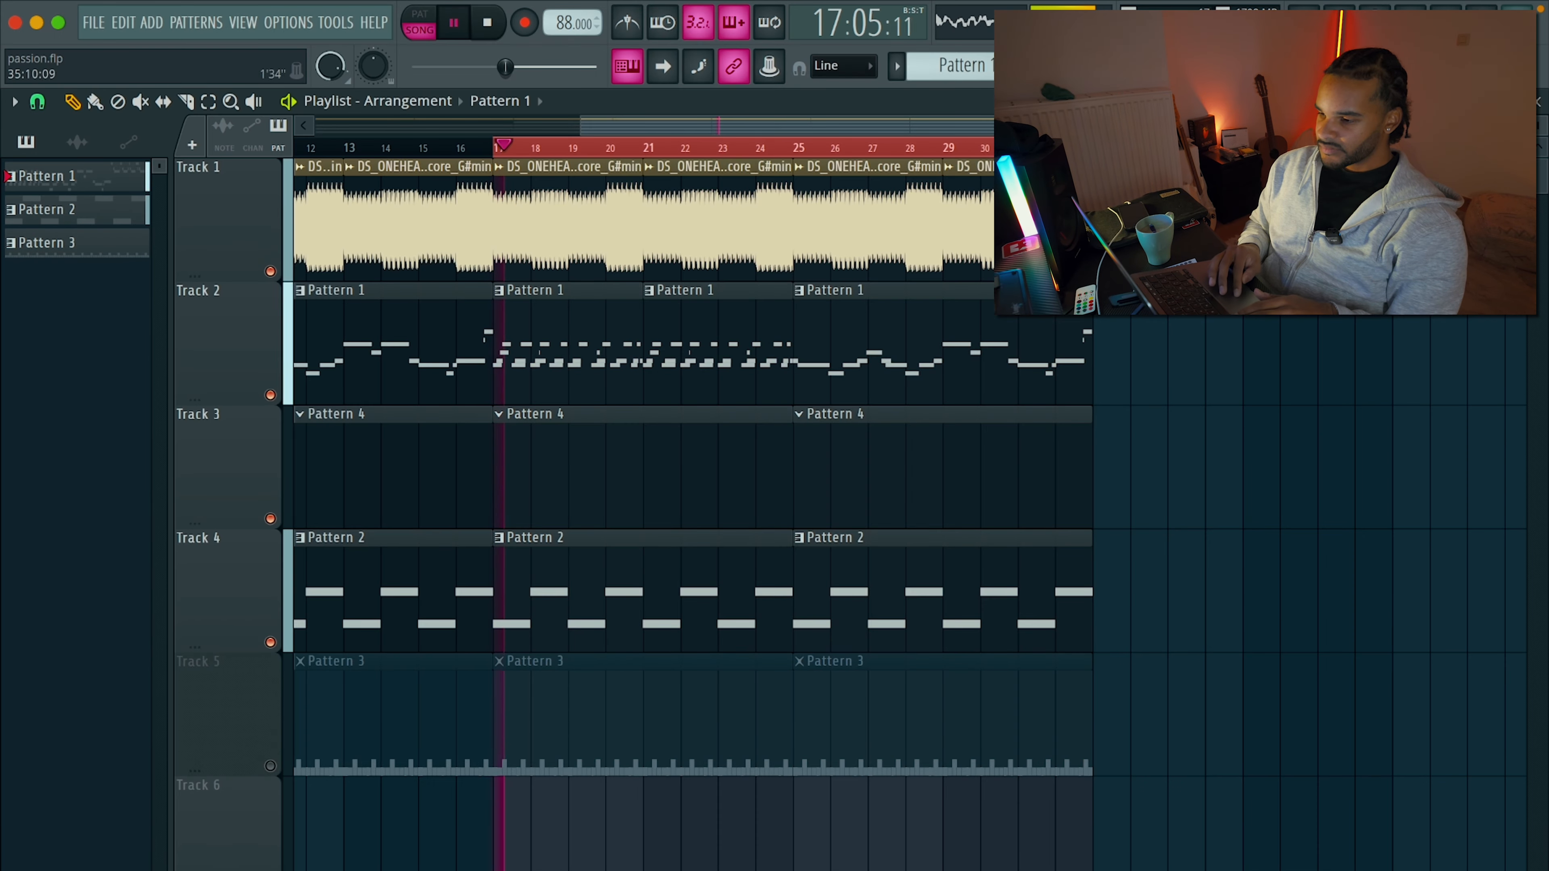
Move Fruity Fast Dist above ValhallaVintageVerb in the Jura effect chain and set its mix level to 20%.
key(F9)
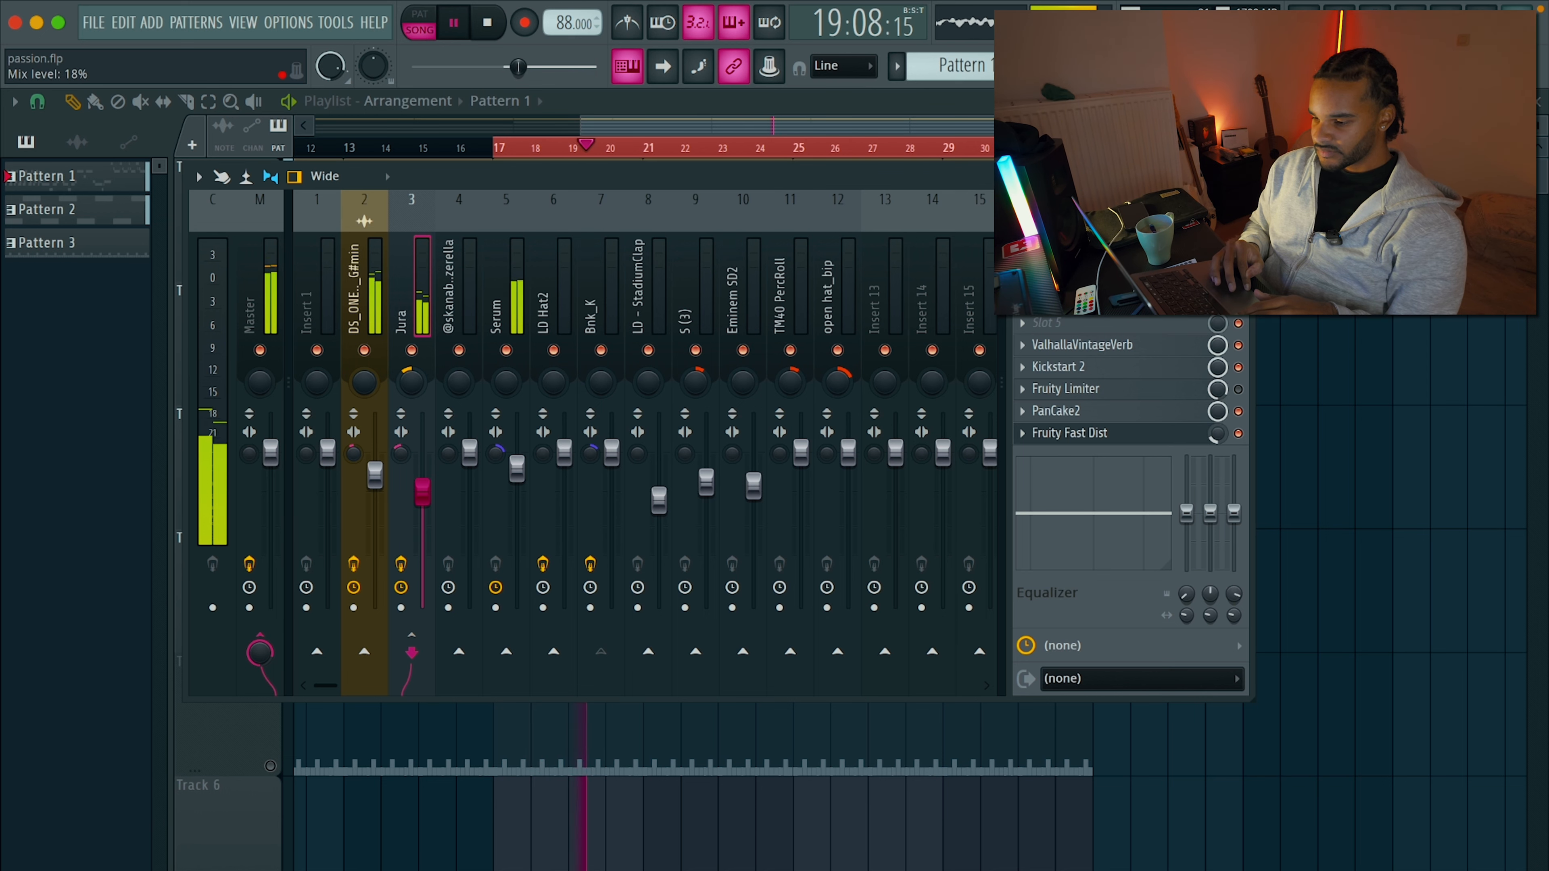
drag(1189, 432, 1184, 347)
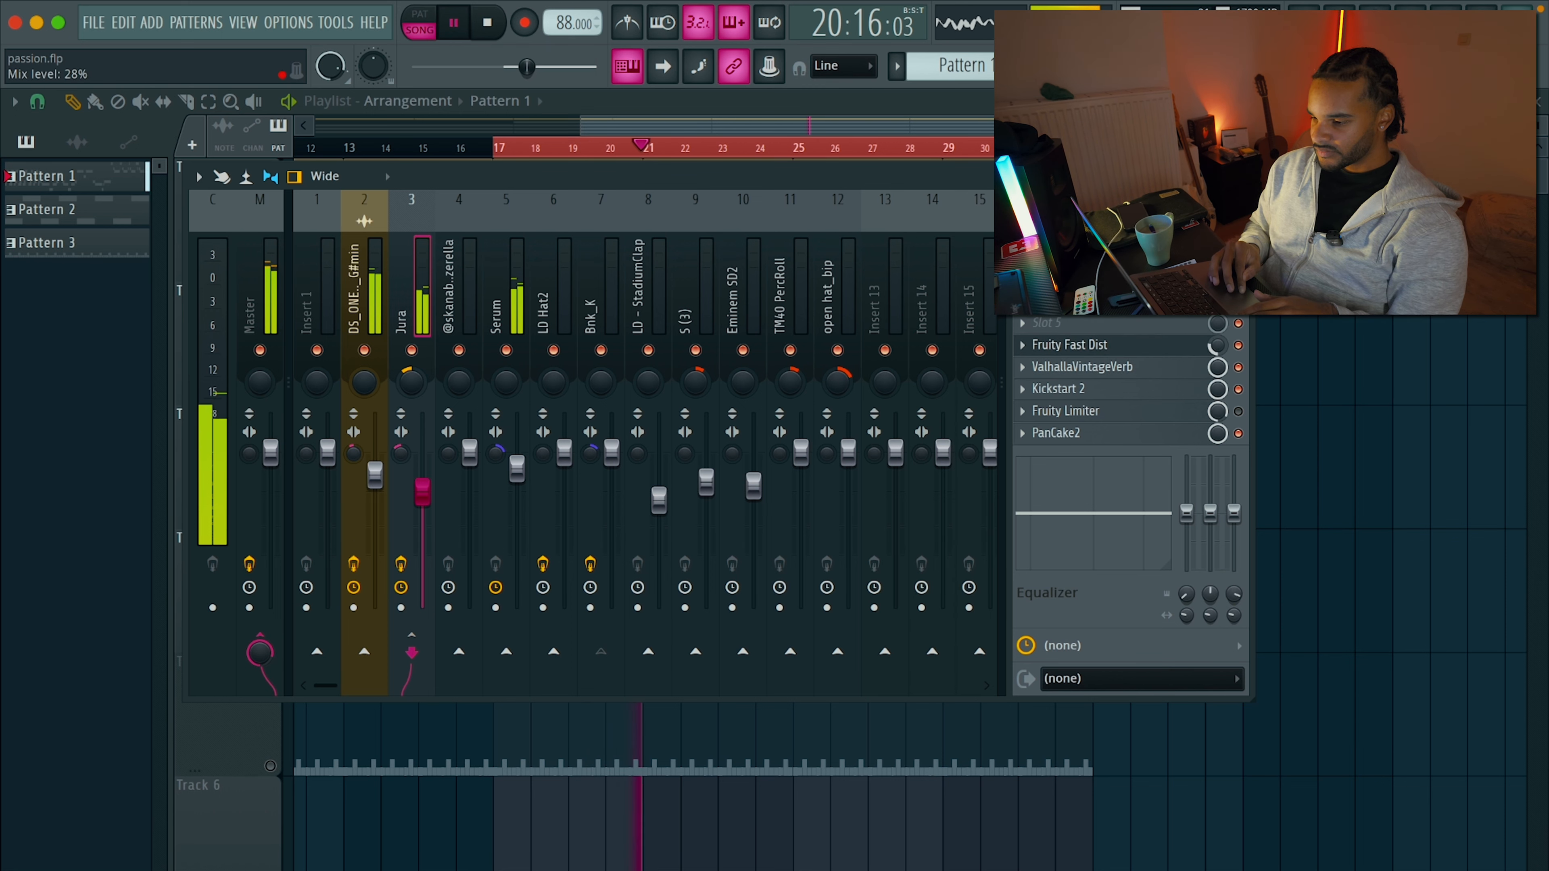
drag(1218, 345, 1227, 346)
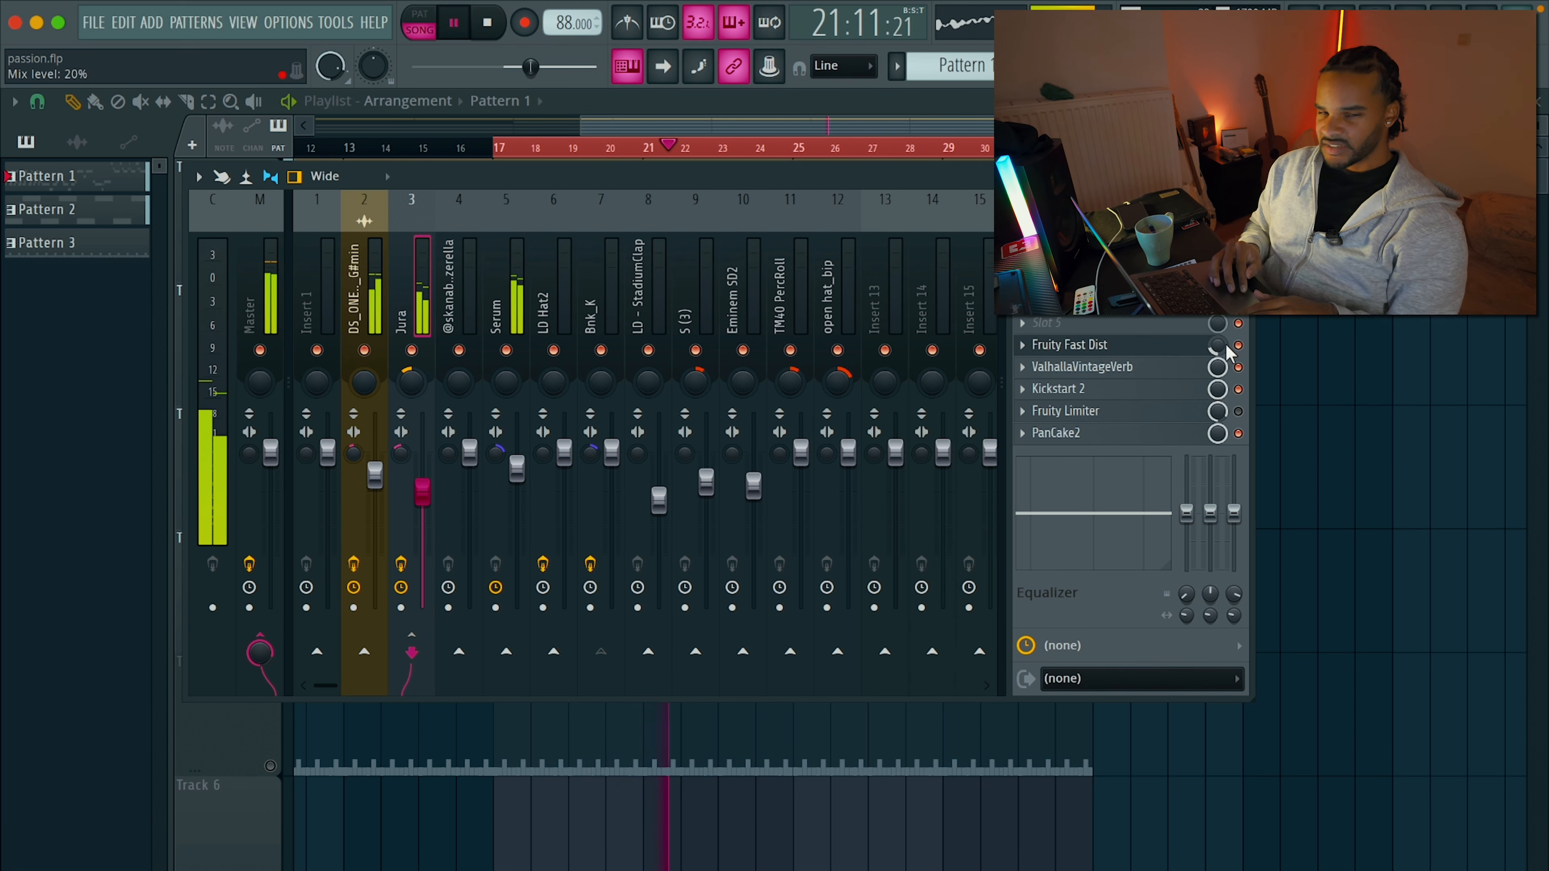
key(F9)
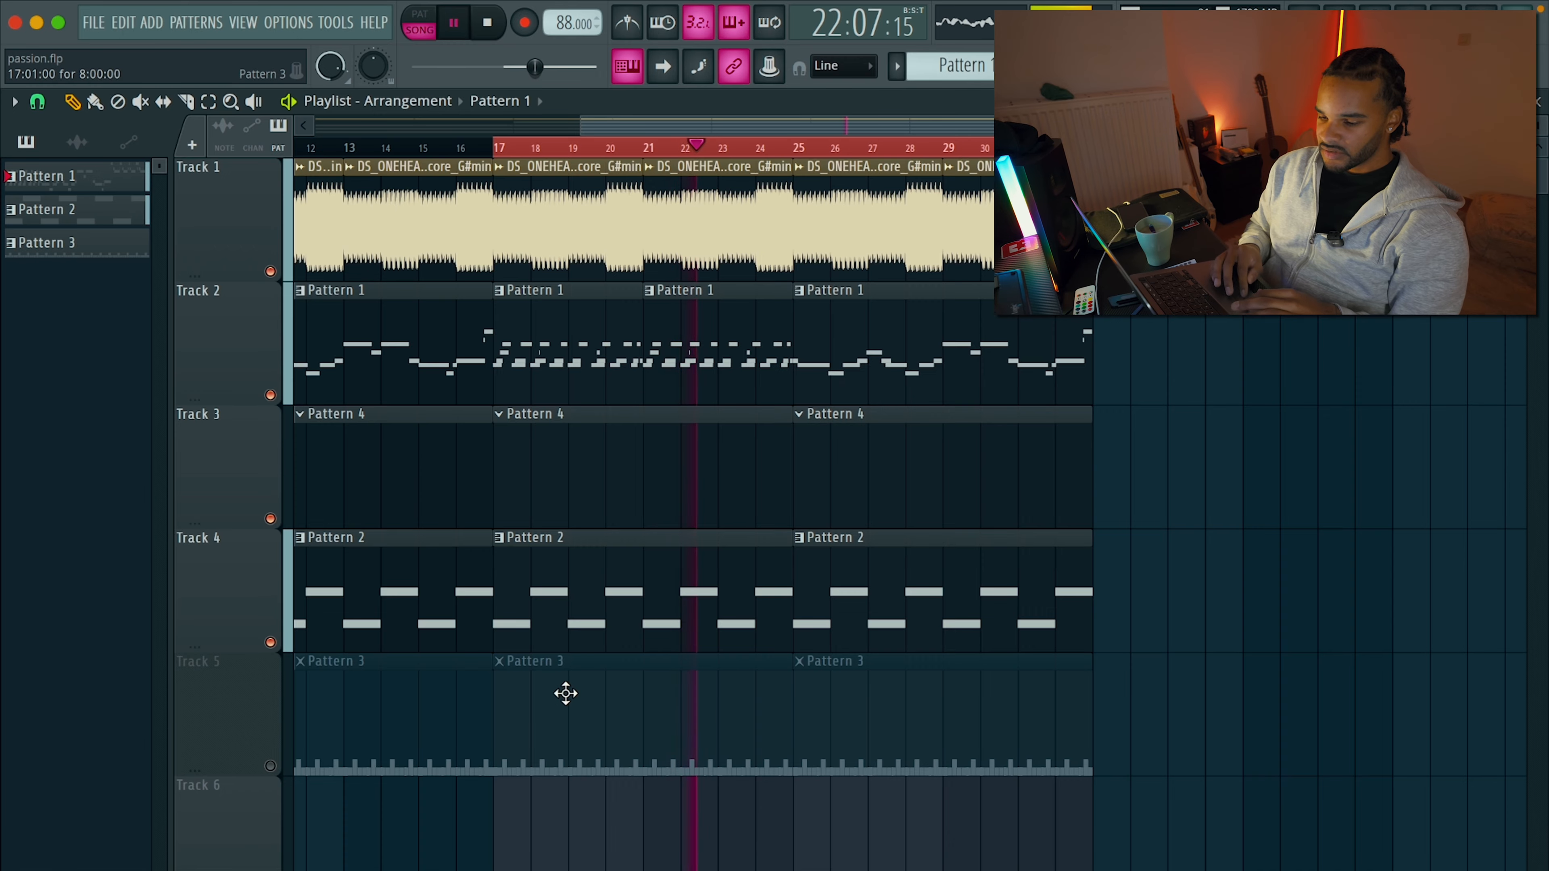
Examine the arrangement, the synth chords sample's channel settings, and the Jura melody and Serum notes in the piano roll.
scroll(565, 692, down, 3)
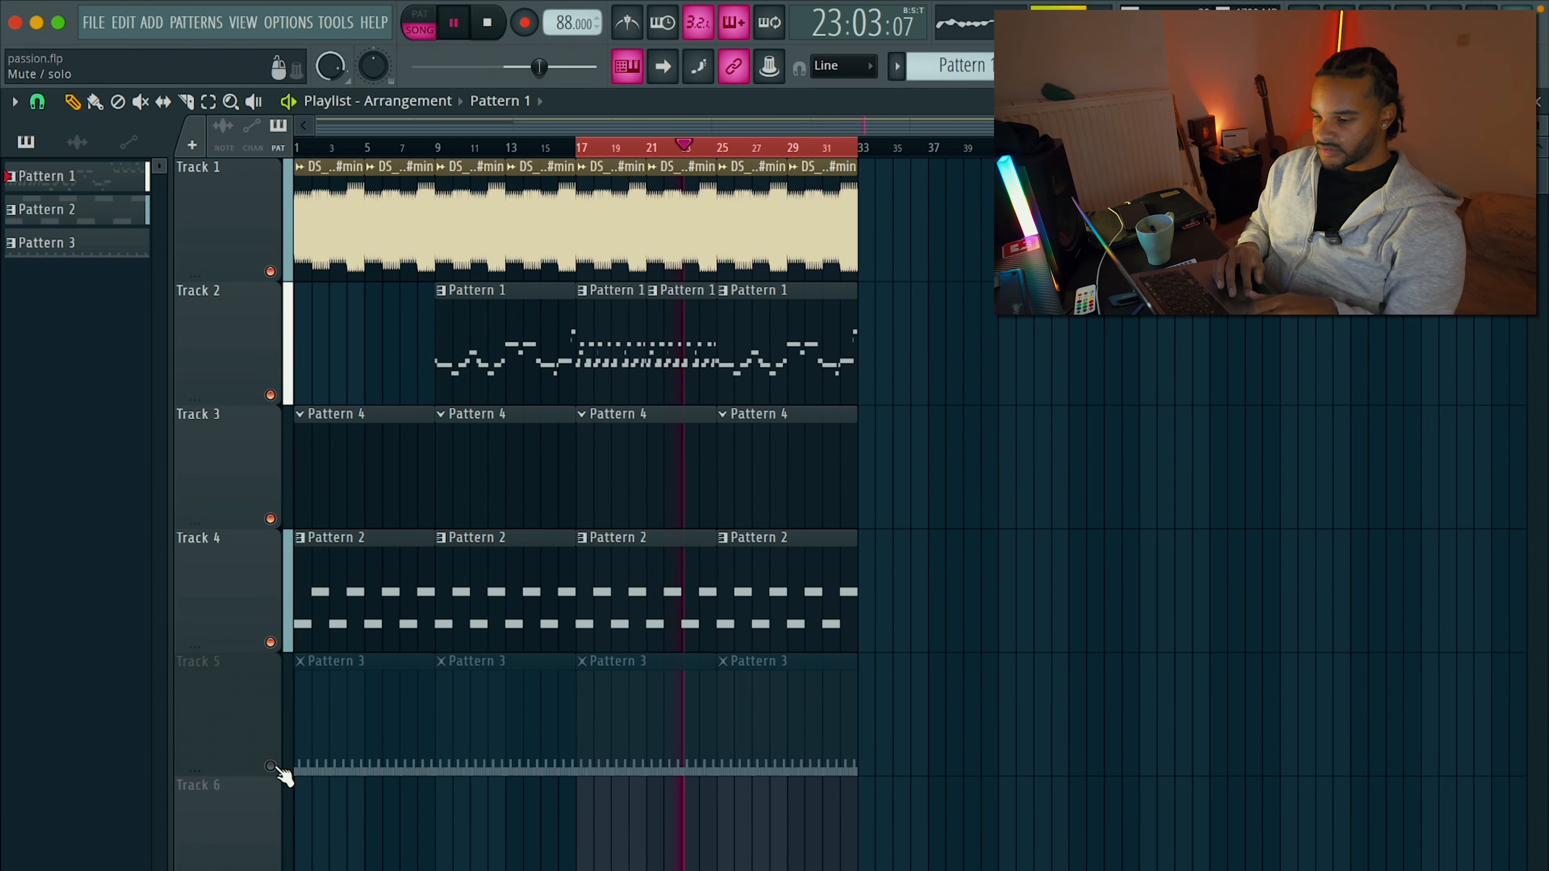
scroll(255, 742, up, 3)
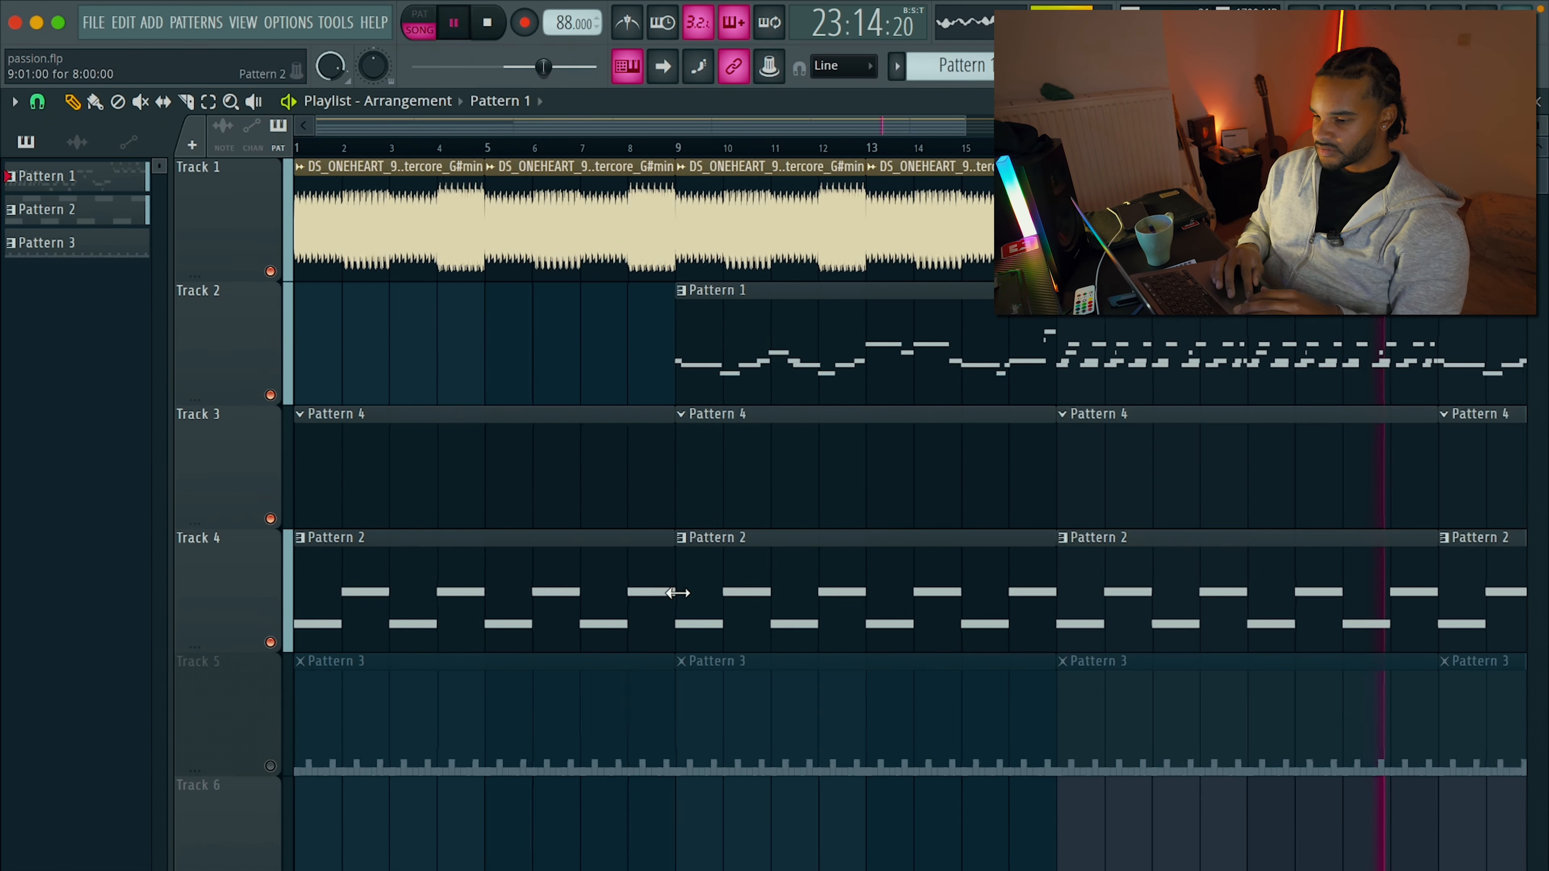
scroll(833, 192, down, 2)
double_click(833, 192)
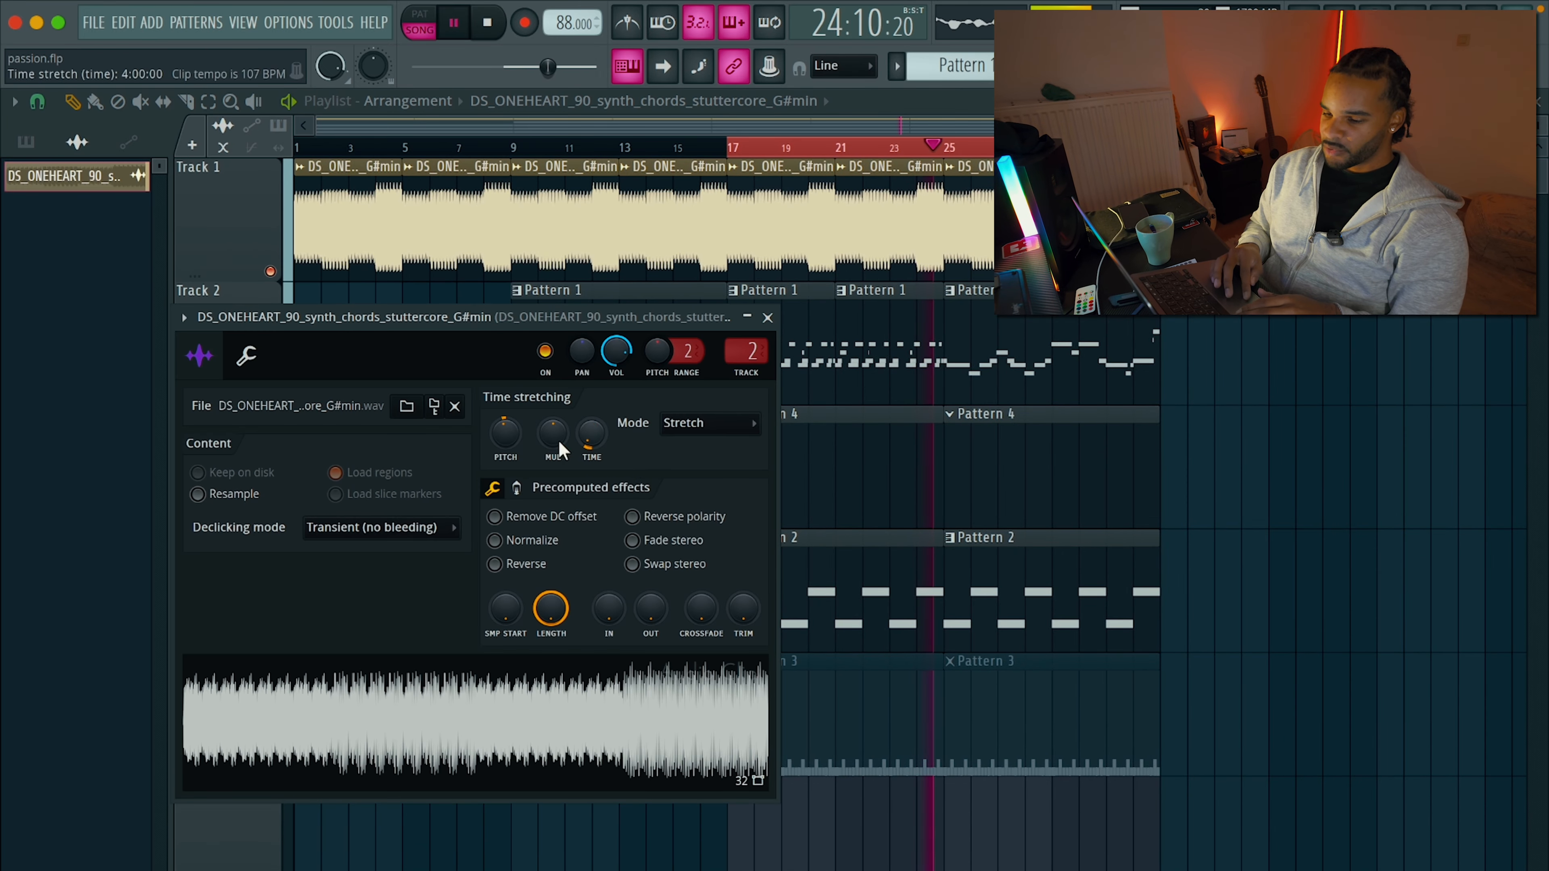
click(768, 317)
double_click(900, 359)
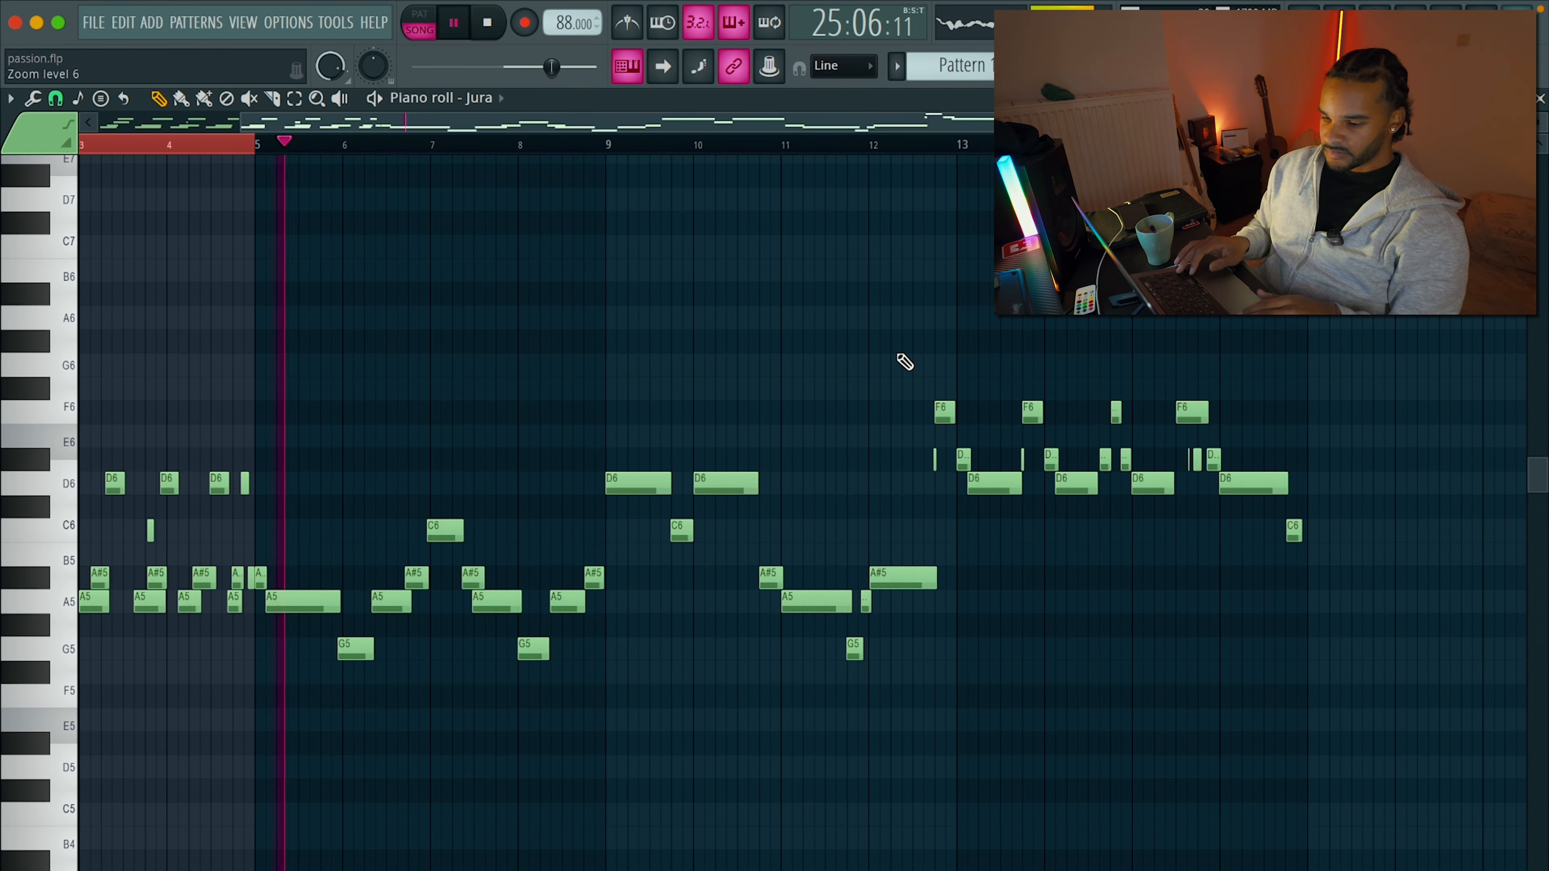
key(F5)
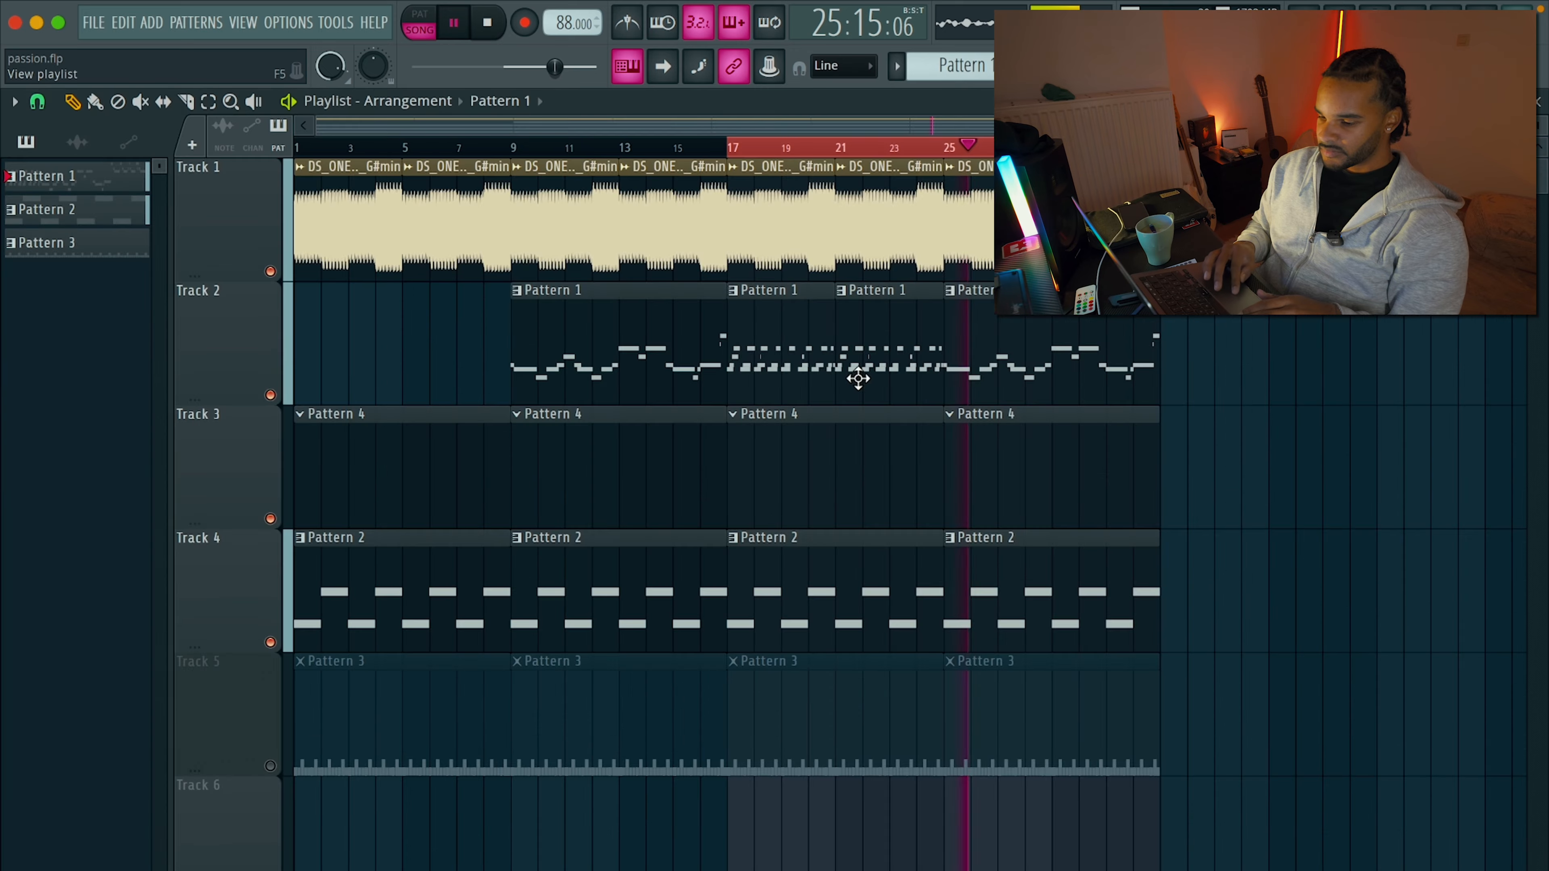
double_click(789, 547)
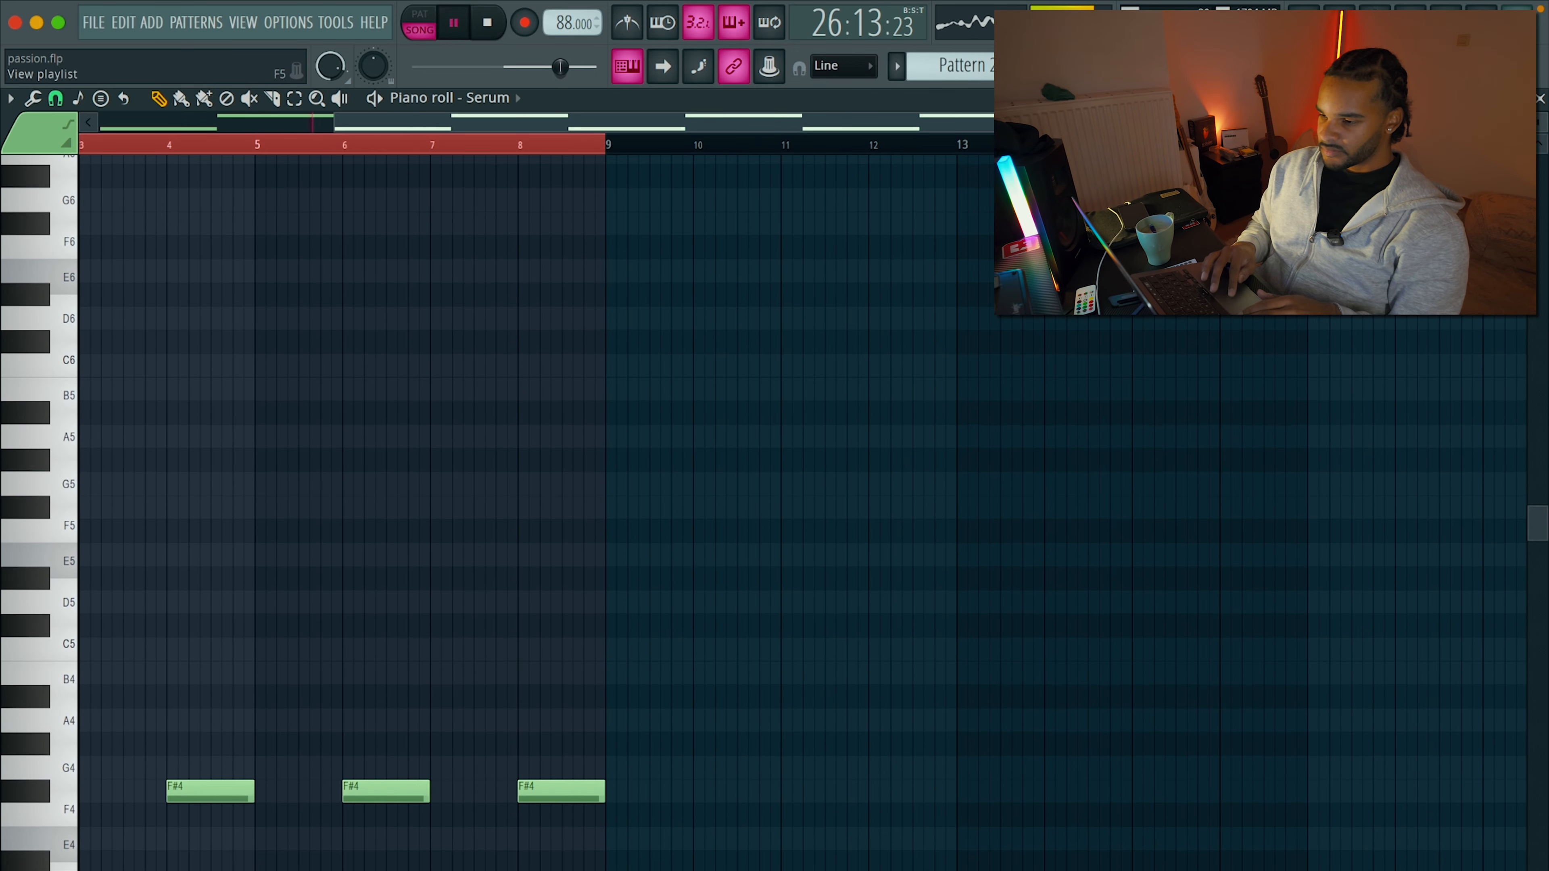
key(F5)
Check the ValhallaVintageVerb settings on the Jura mixer track and lower that track's volume to 69%.
key(F9)
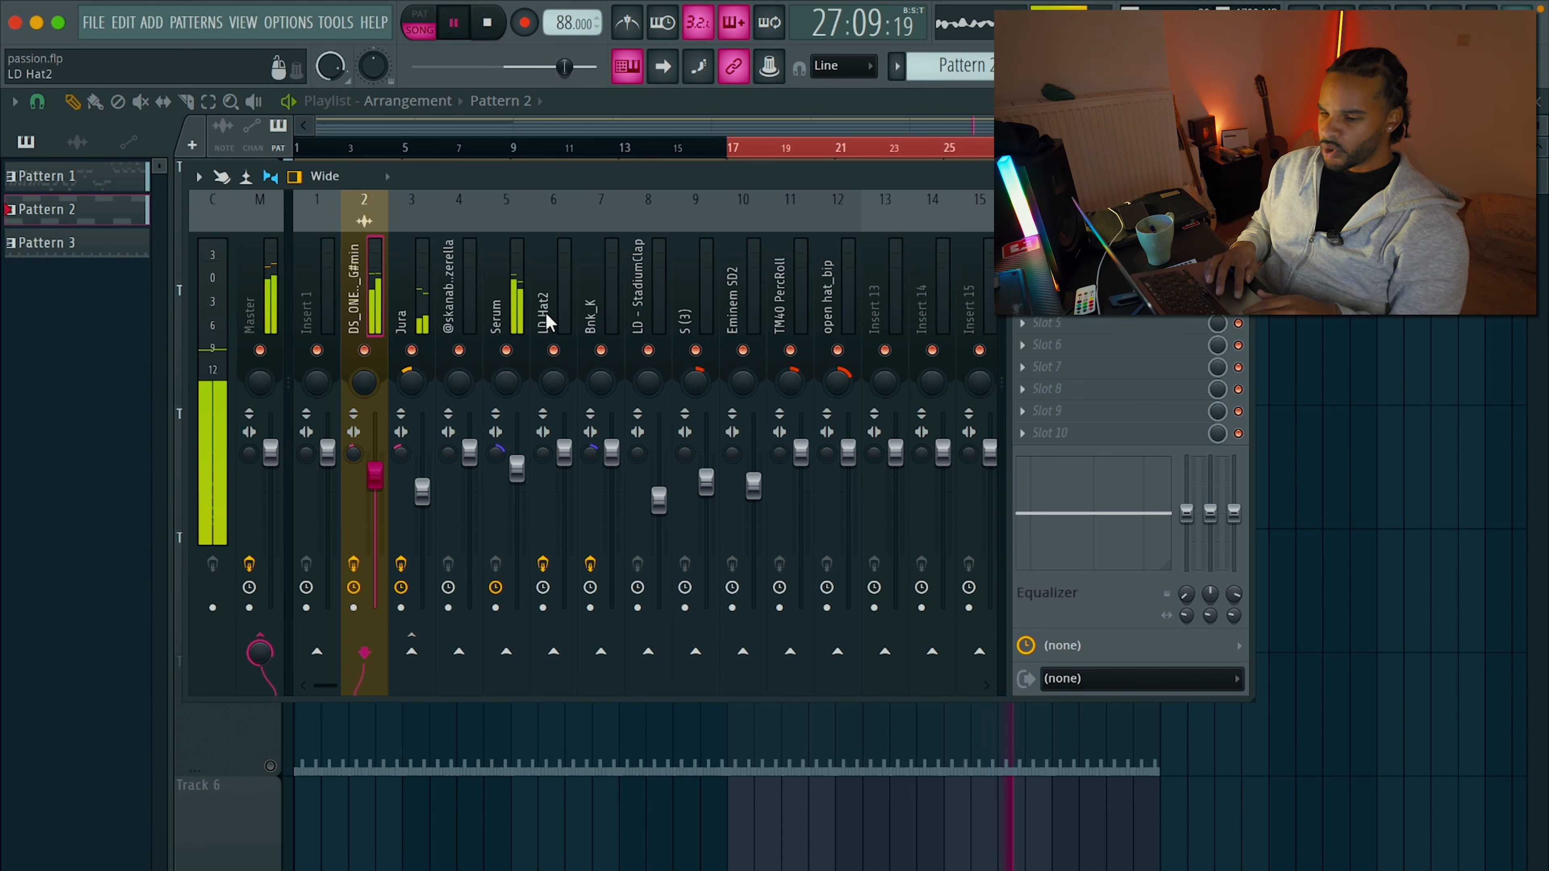
click(404, 293)
click(1107, 378)
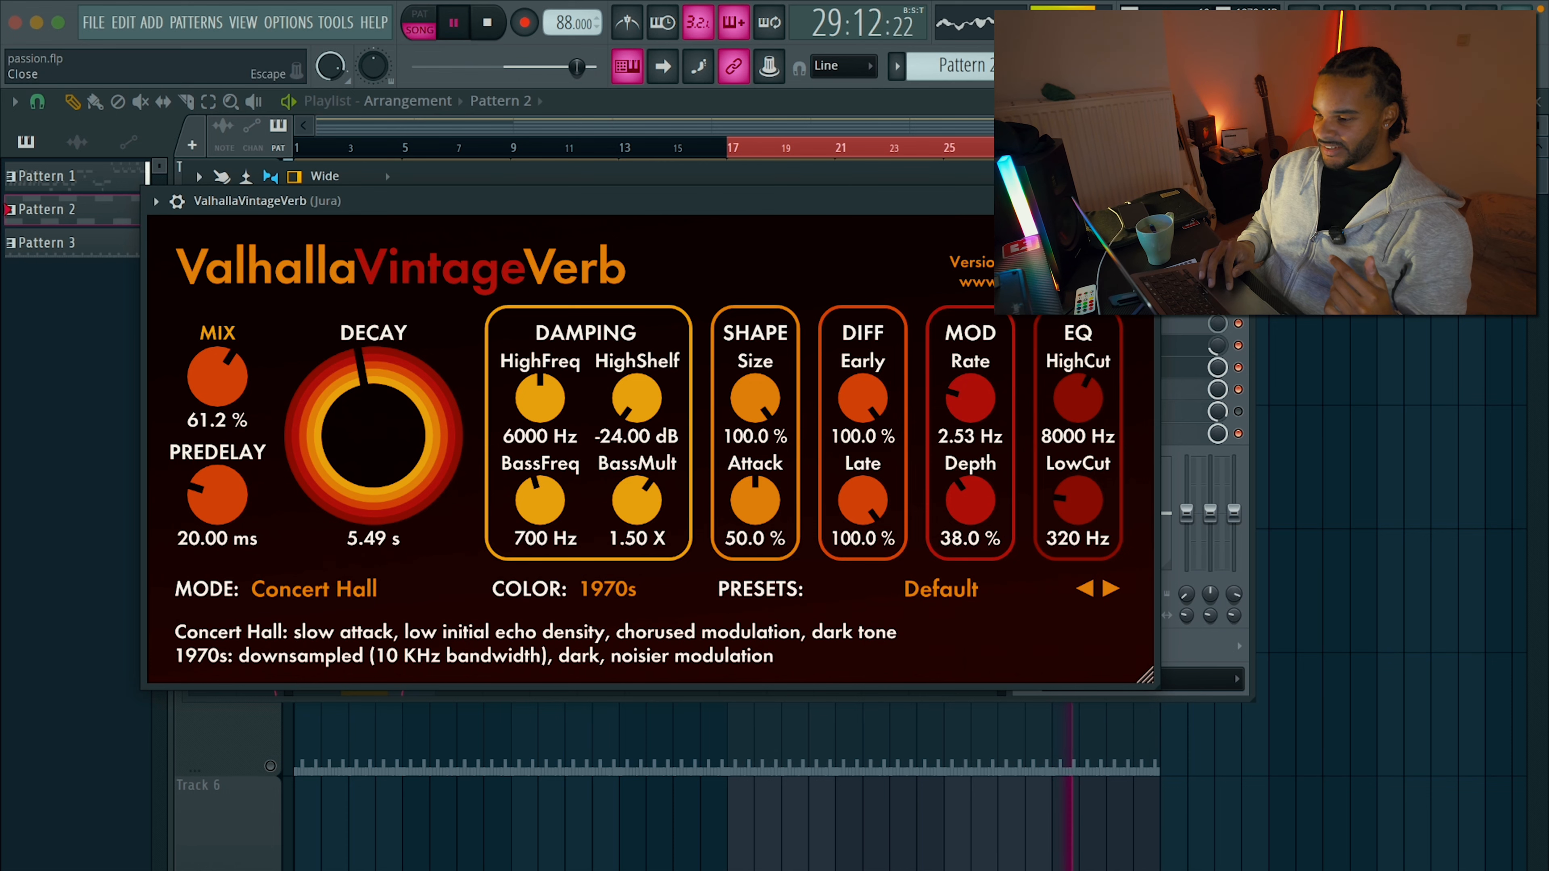
click(1148, 201)
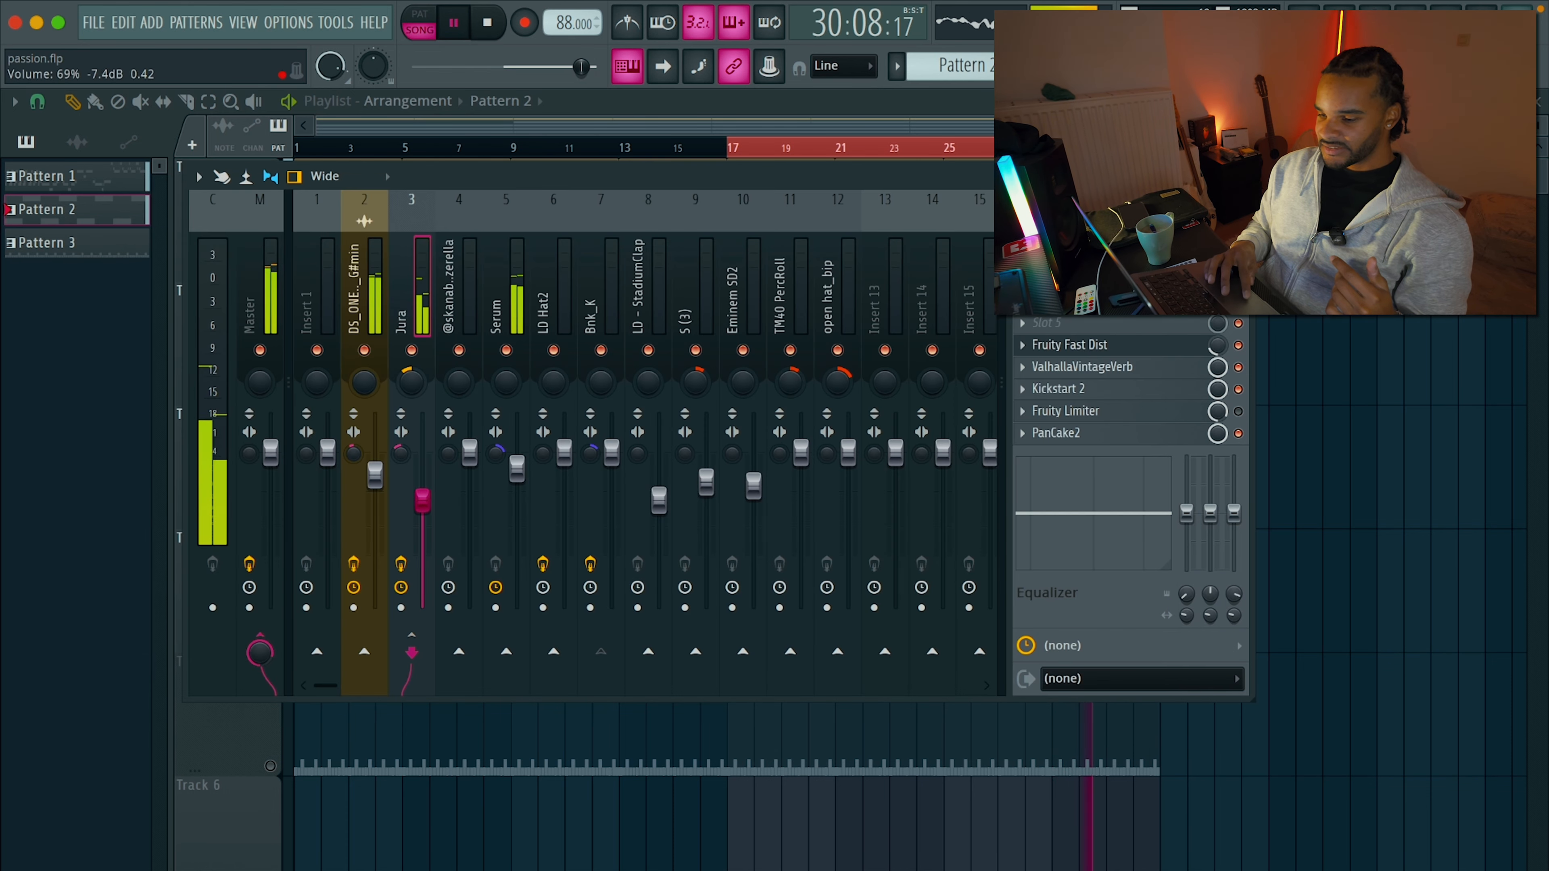
key(F9)
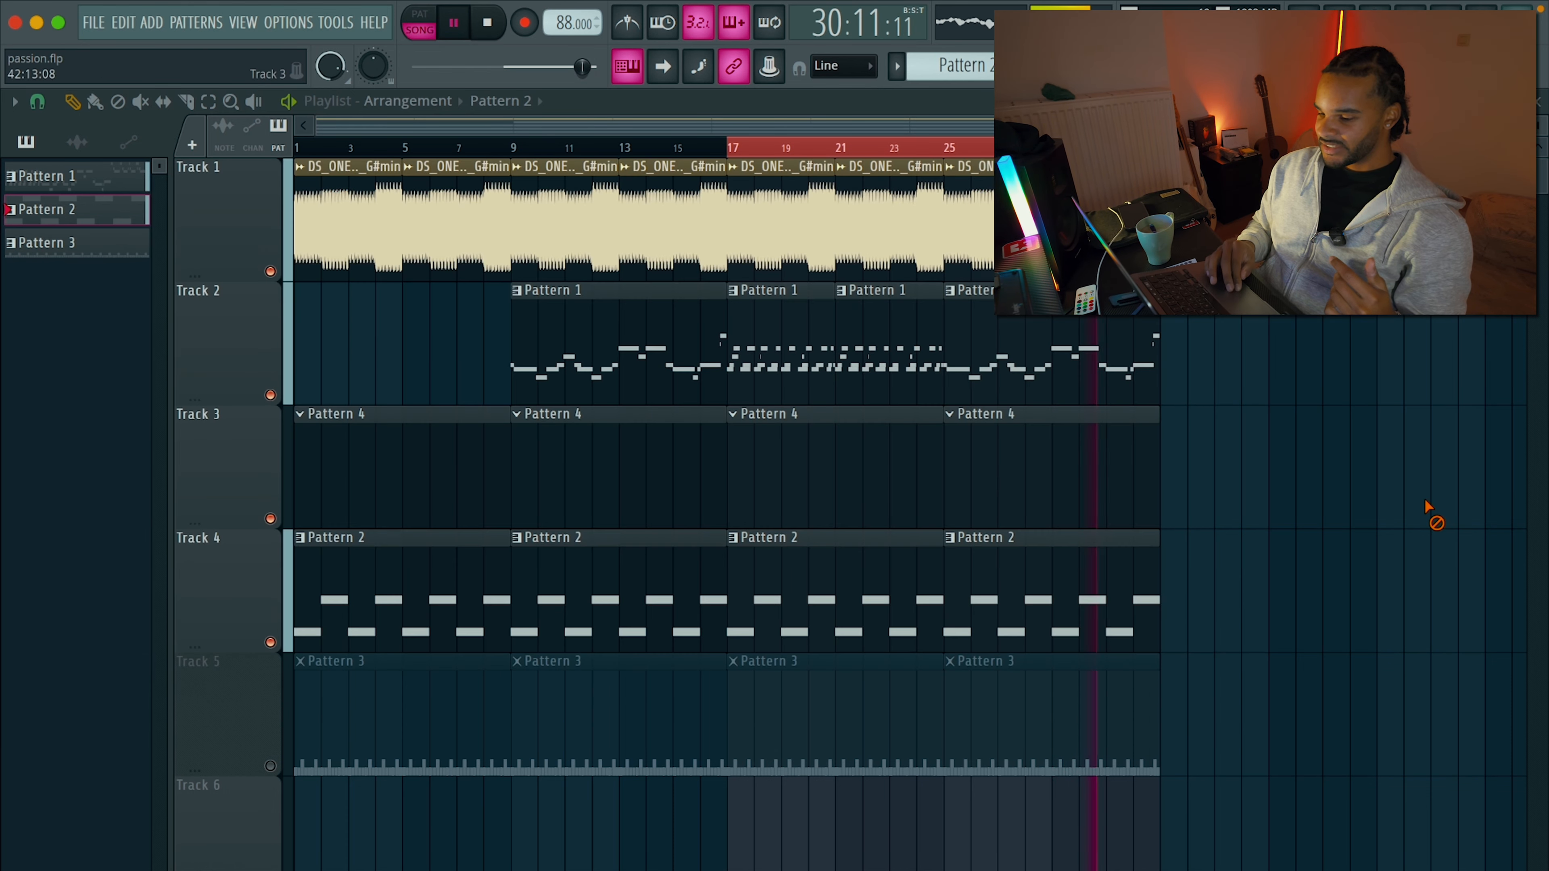
Unmute Track 5 and open its Pattern 3 drums in the piano roll and channel rack.
click(270, 767)
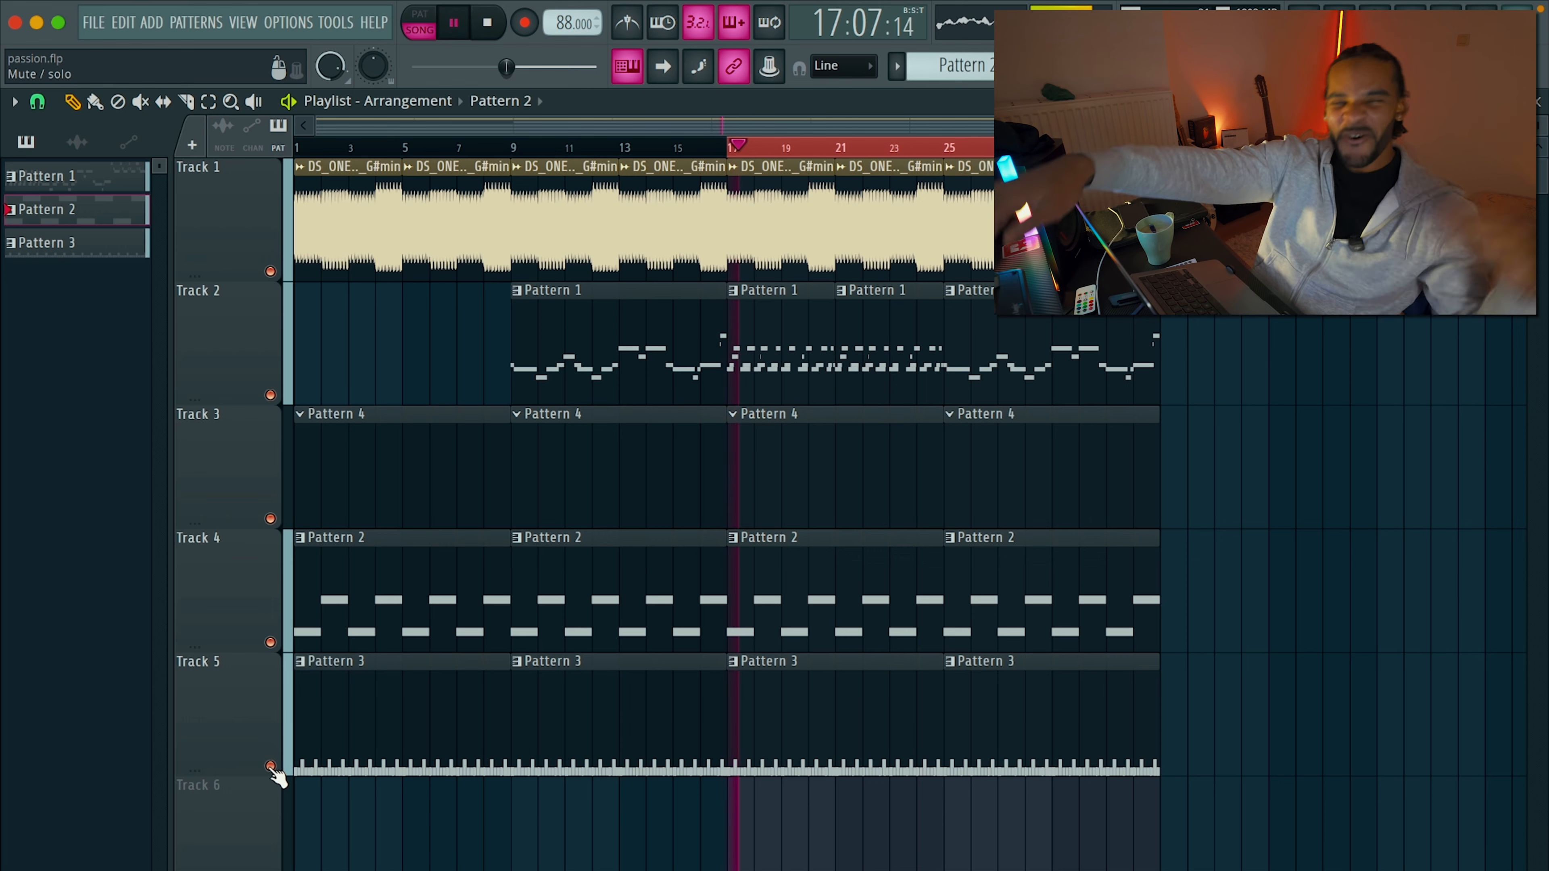
double_click(810, 713)
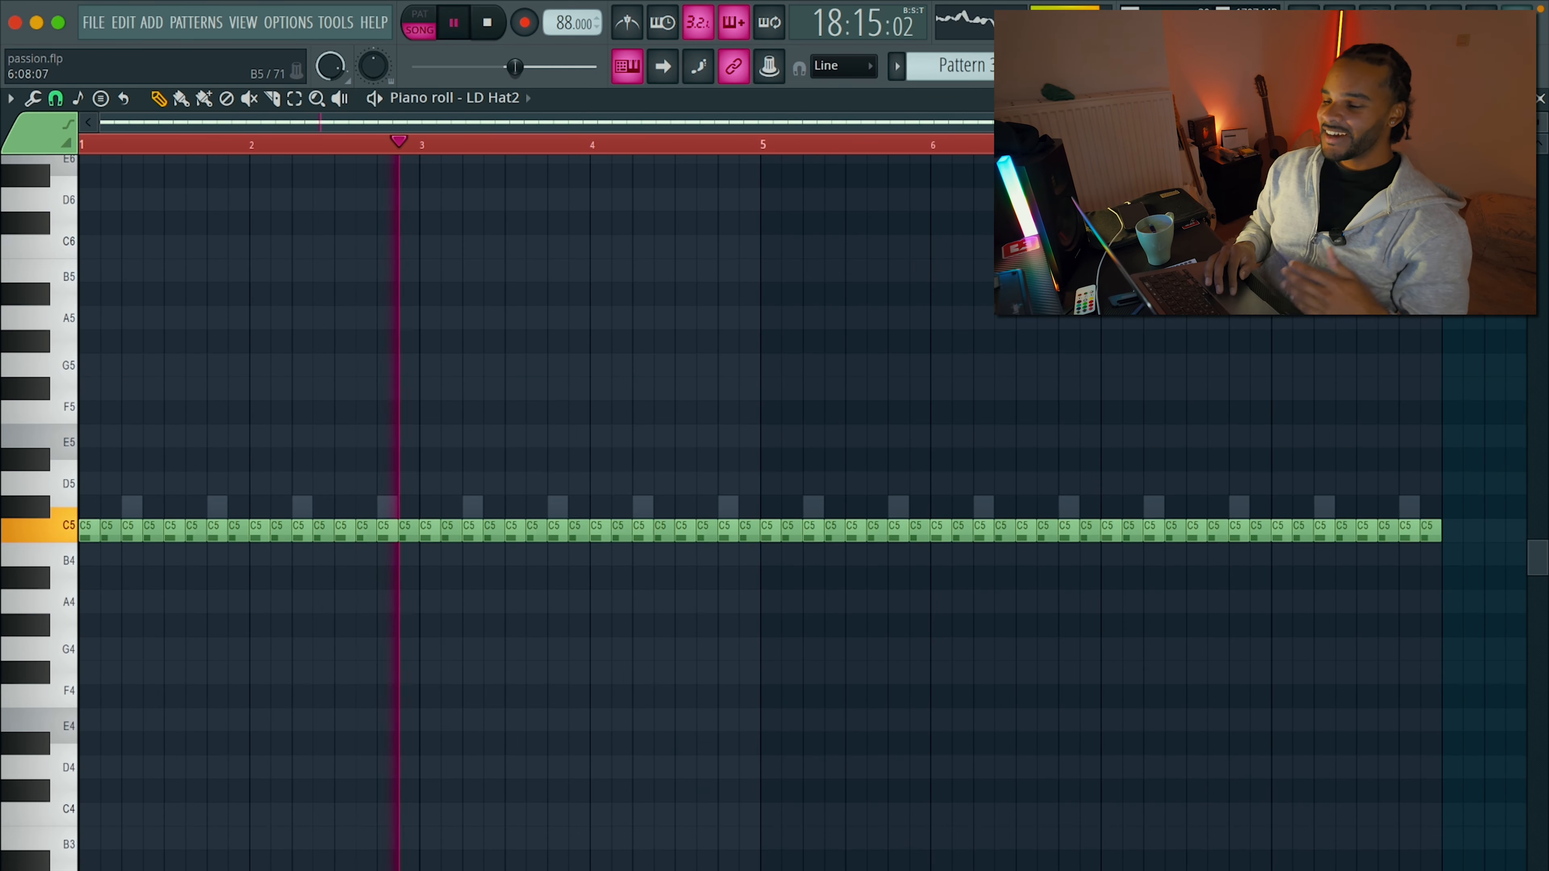
key(F6)
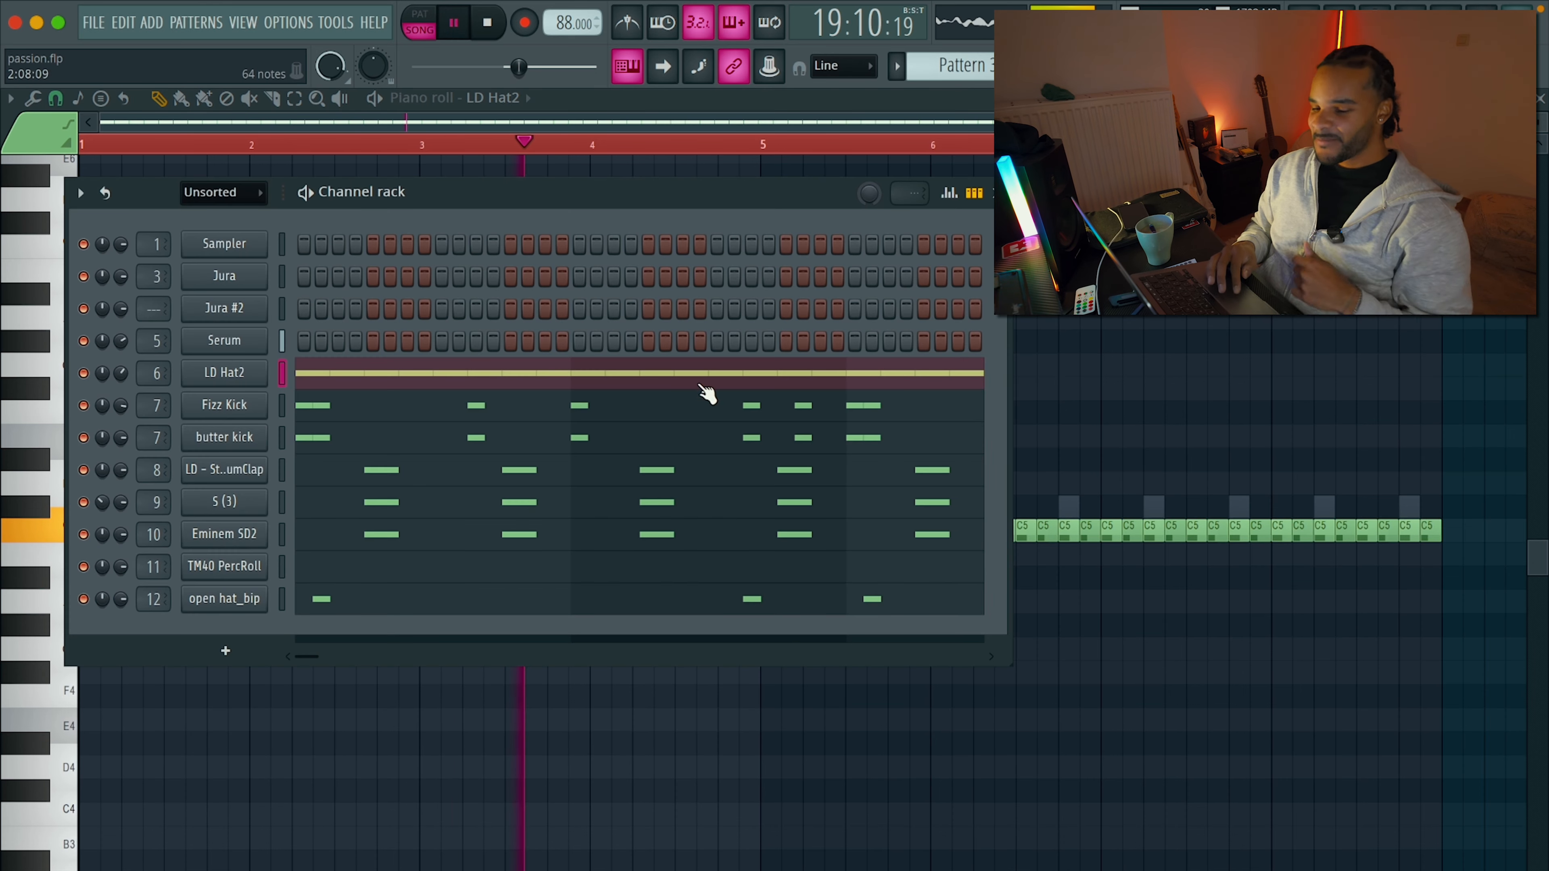
Switch to pattern playback, reposition the channel rack for a clearer view, and audition the full Pattern 3 drums.
click(418, 18)
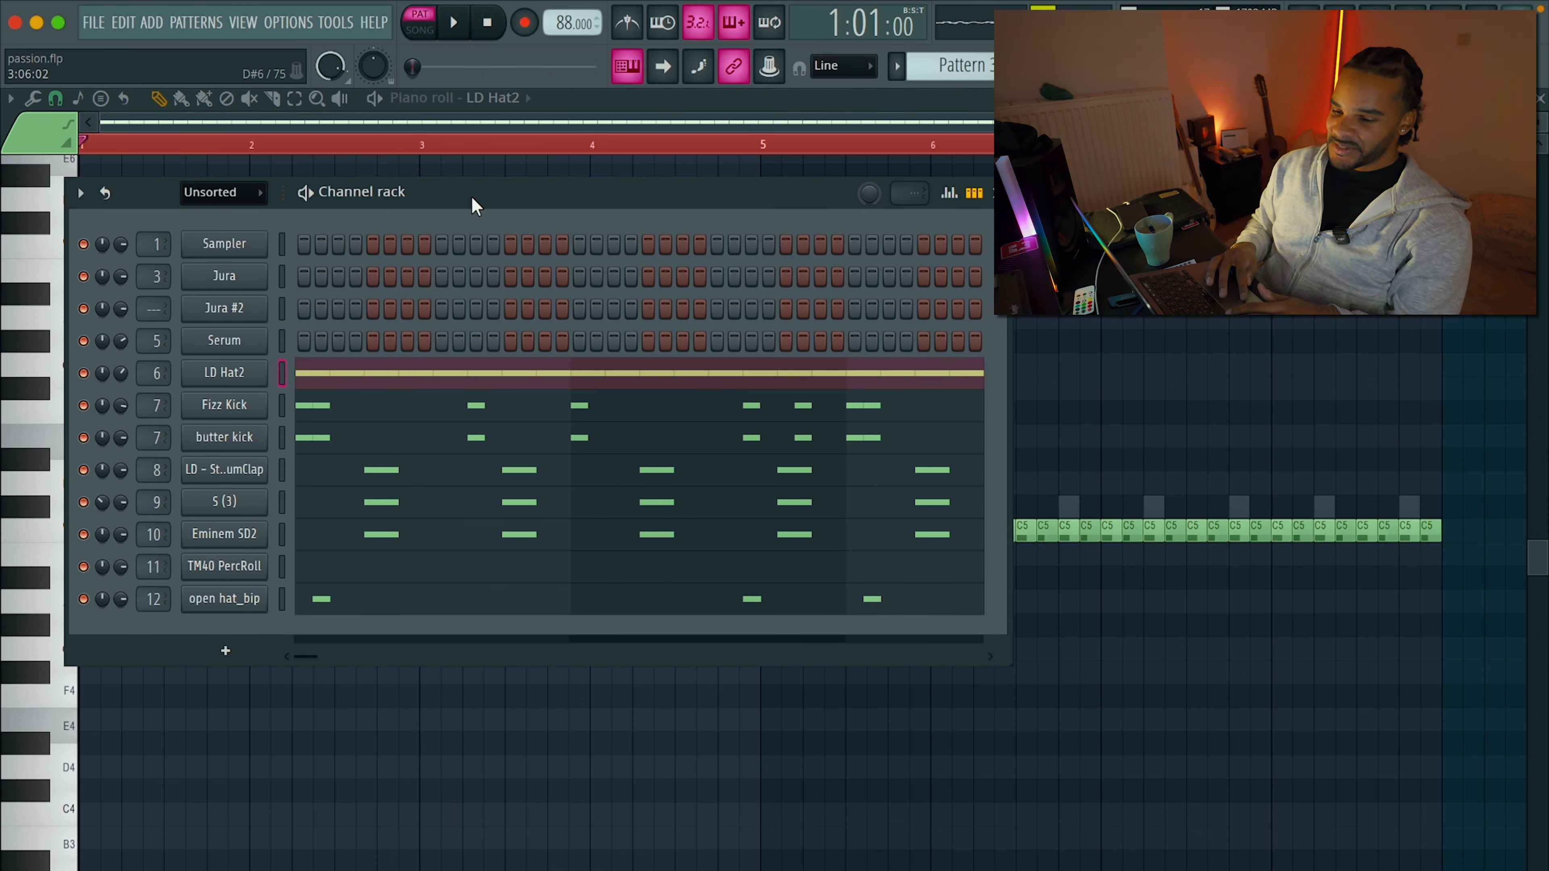
drag(476, 206, 751, 109)
key(space)
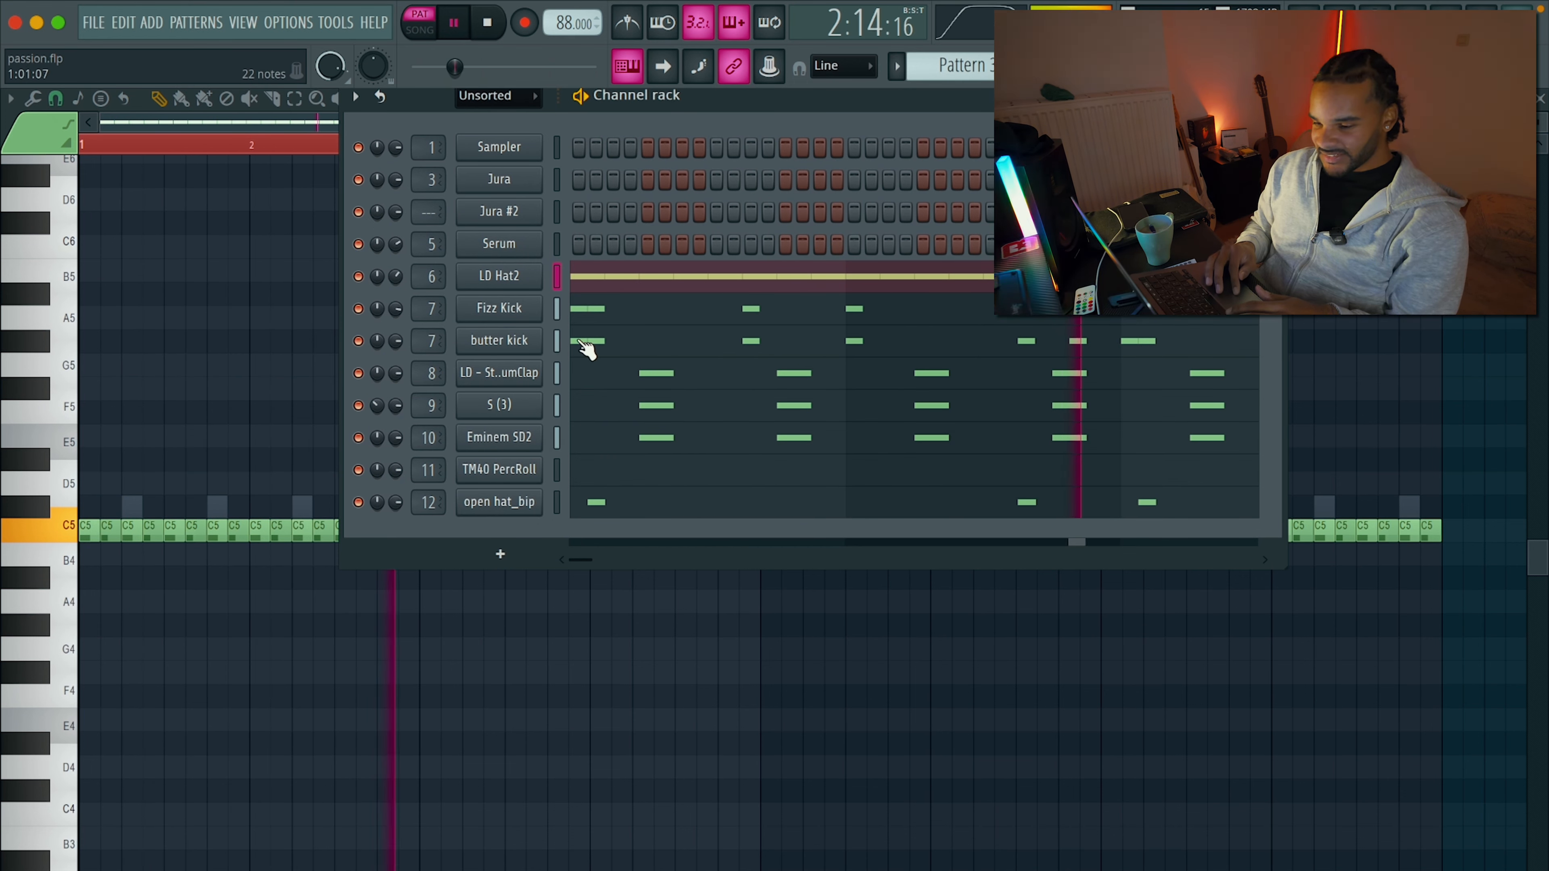
key(space)
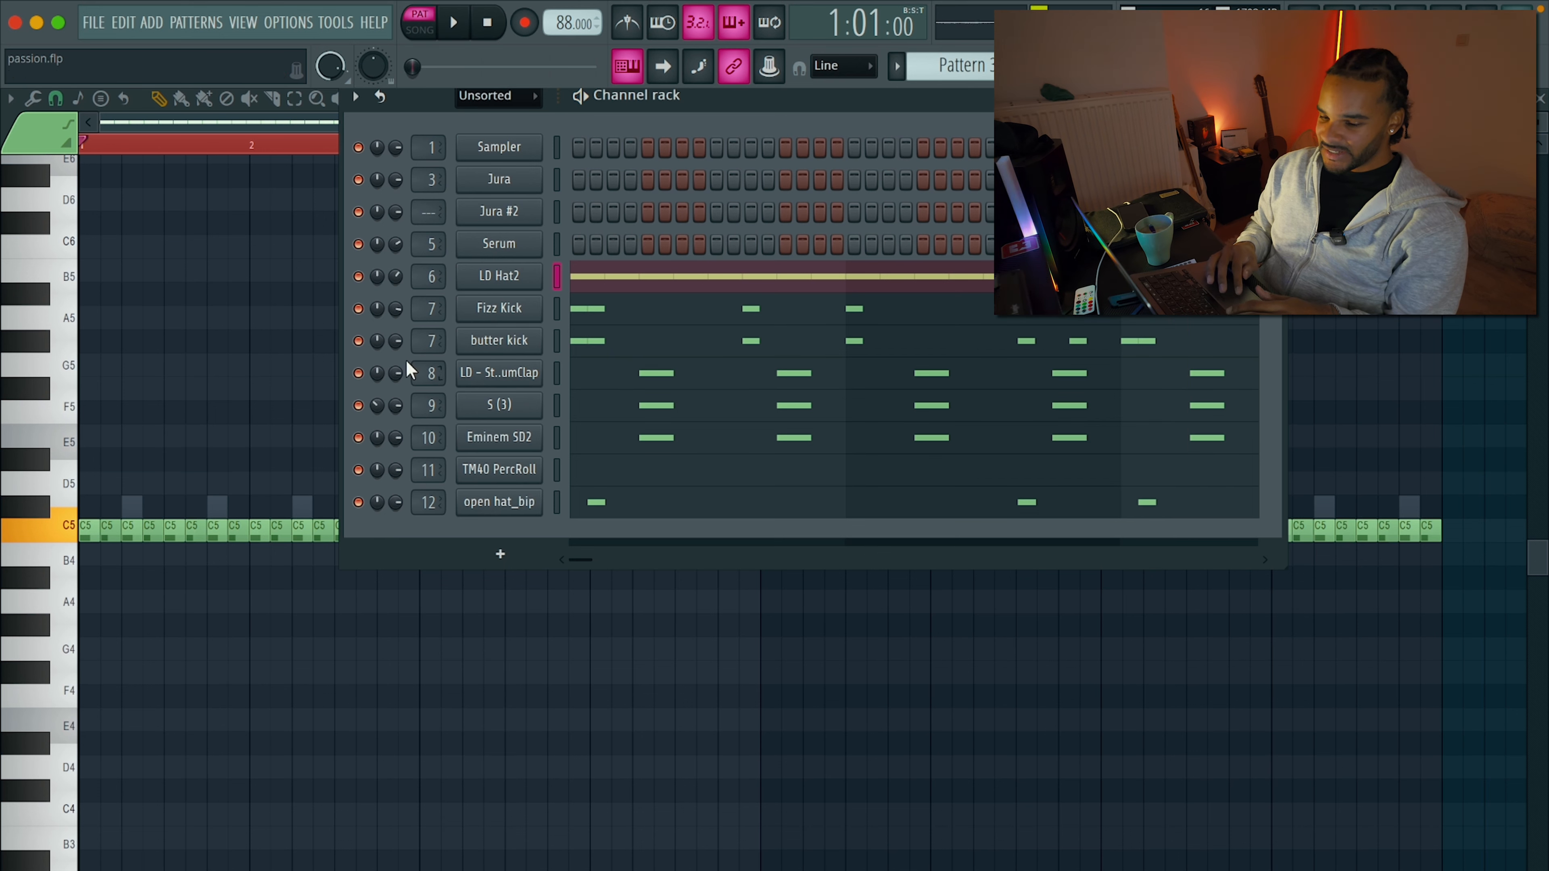
Solo the clap and snare channels, play the pattern, and narrow it down to the LD StadiumClap channel alone.
right_click(358, 373)
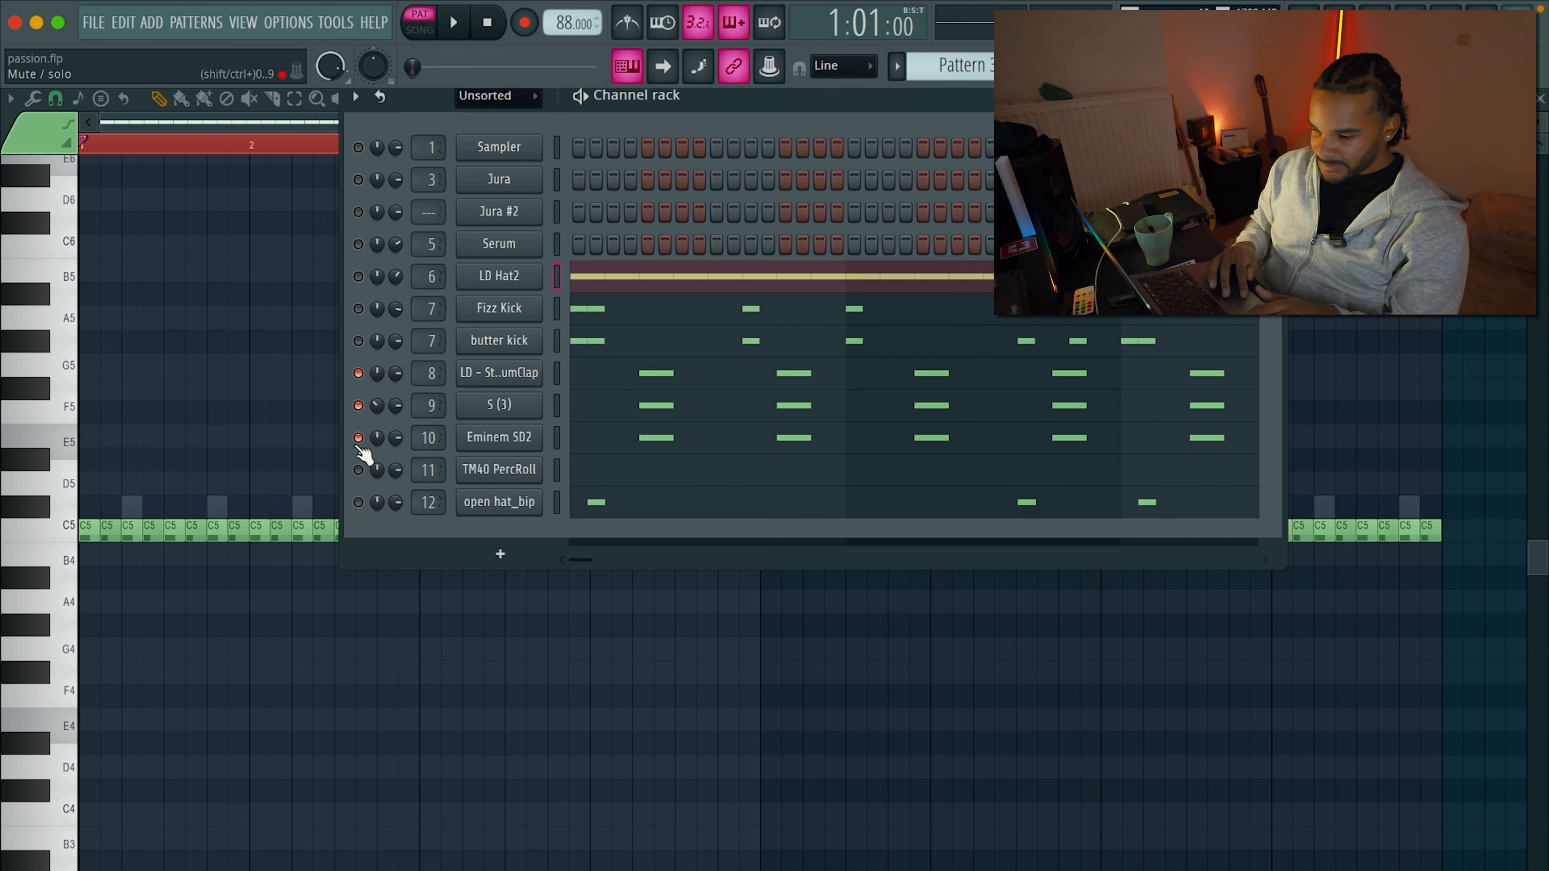
key(space)
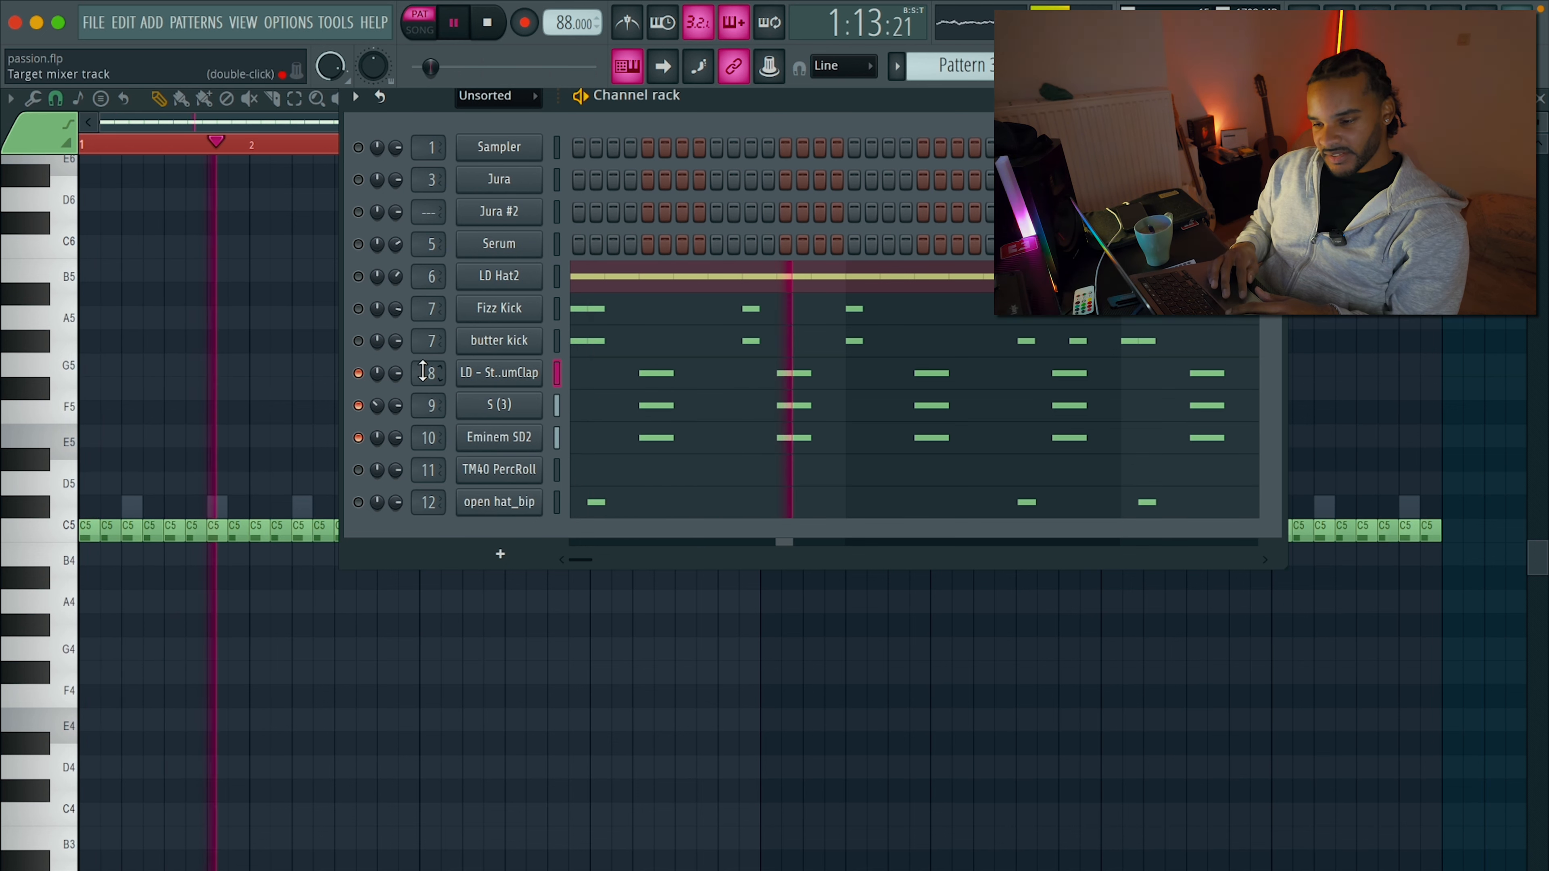
click(358, 405)
click(359, 439)
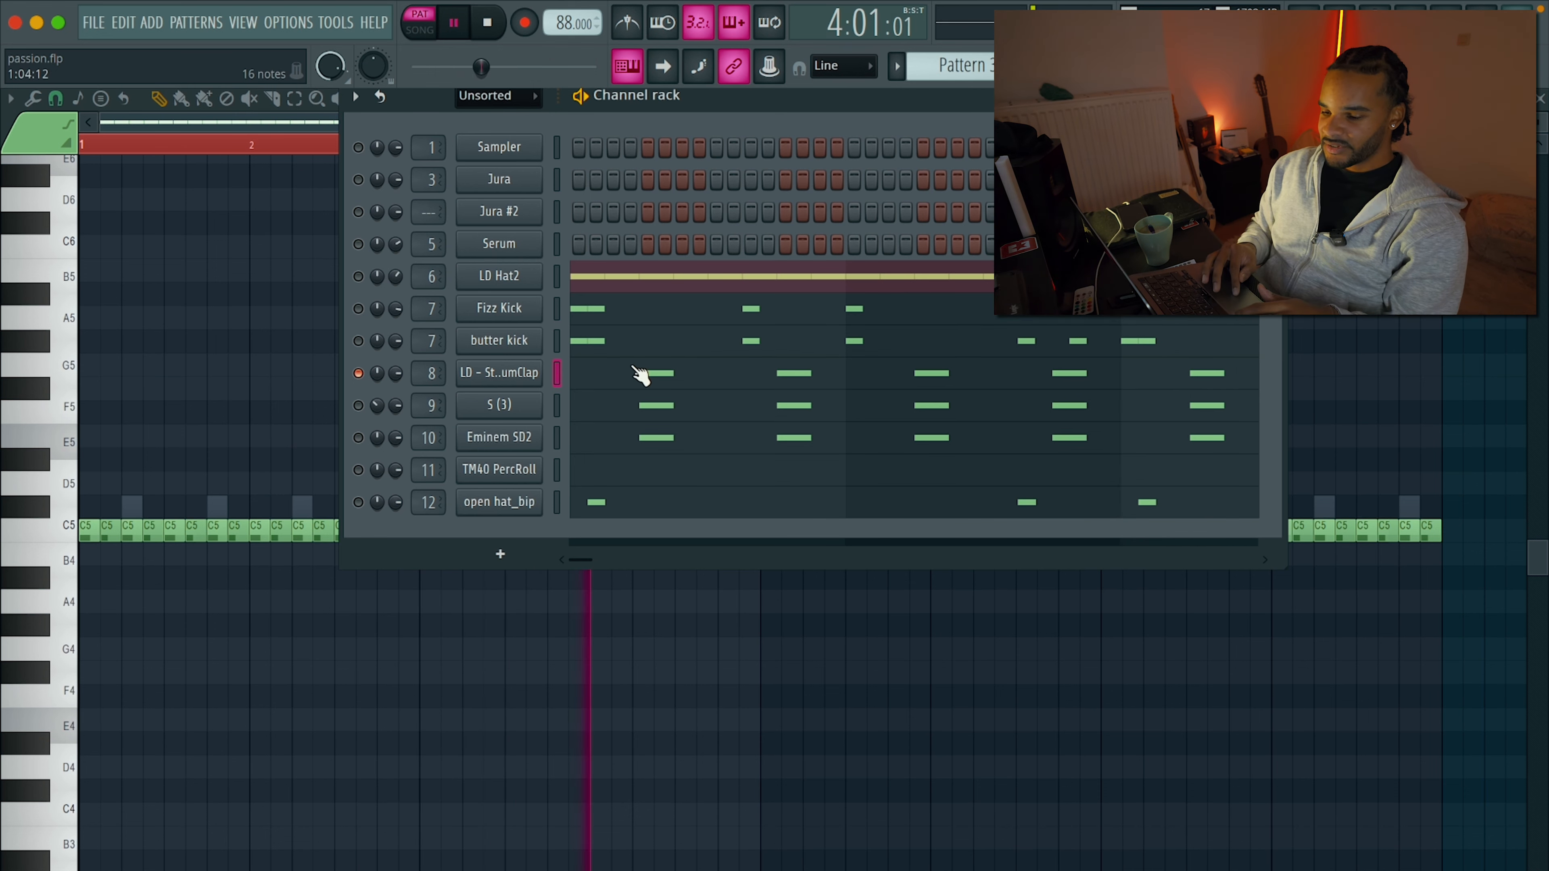
Check the clap's notes in the piano roll and unmute the S (3), Eminem SD2 and open hat_bip channels.
click(647, 374)
key(F6)
click(358, 406)
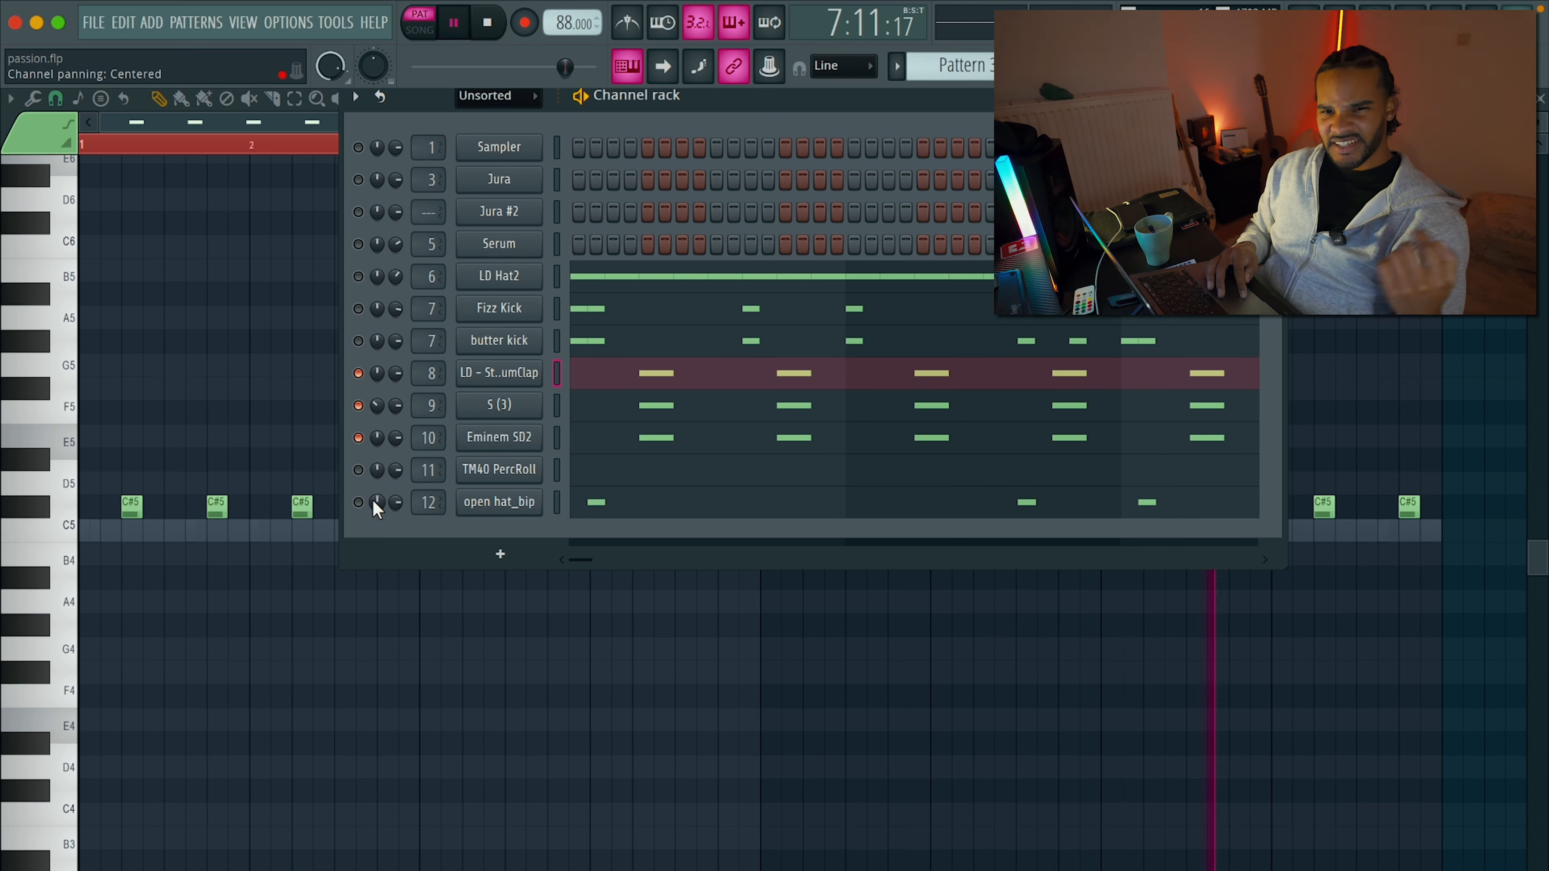
click(358, 502)
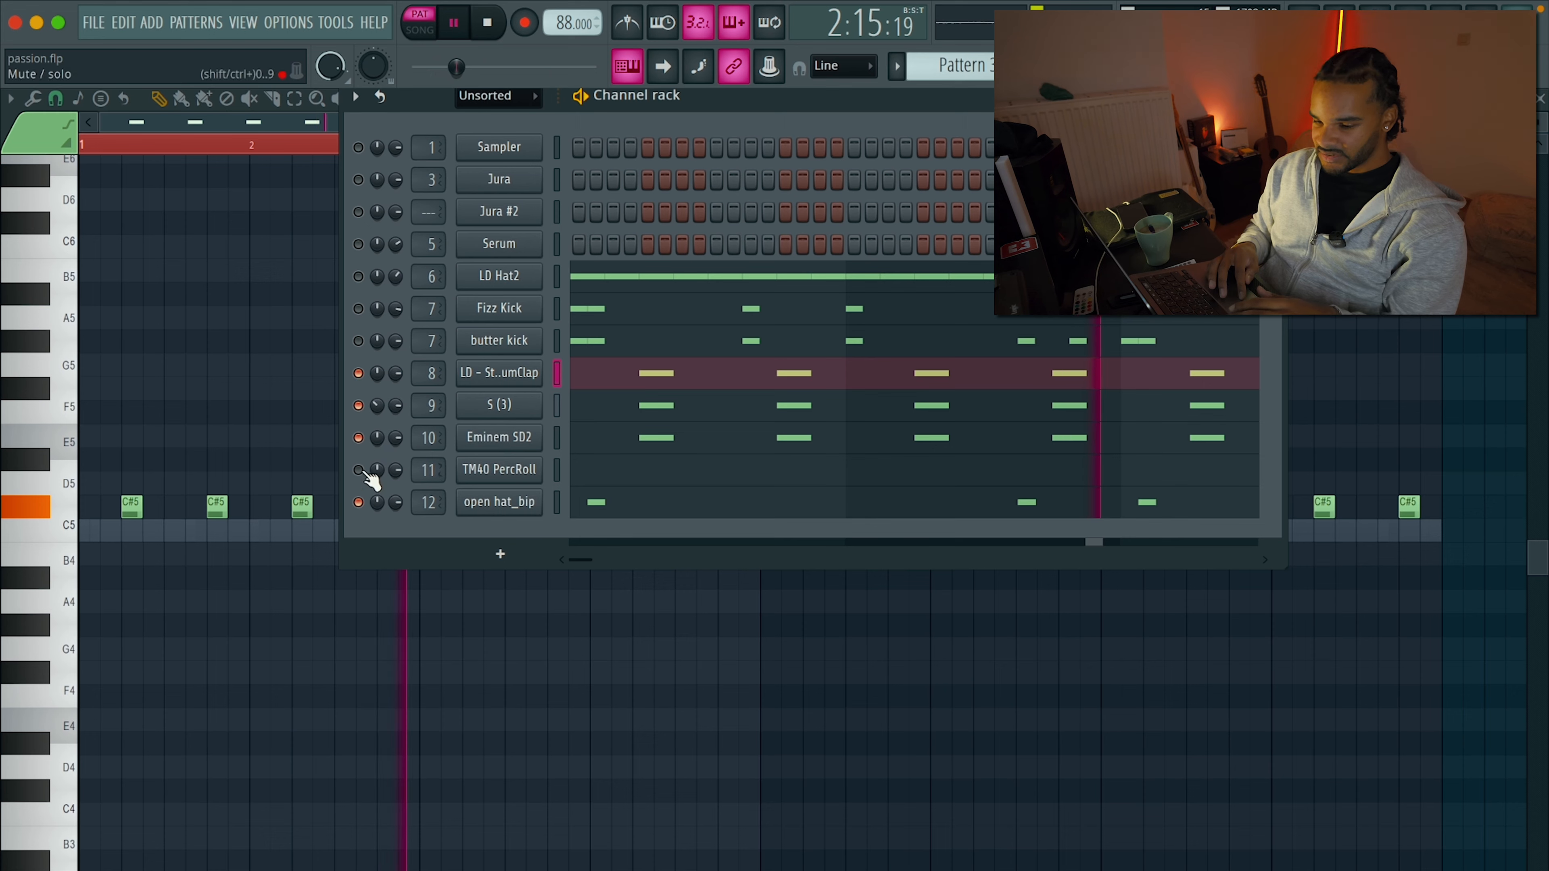
Open the TM40 PercRoll channel's notes in the piano roll and examine the pair before bar 5 up close.
click(598, 469)
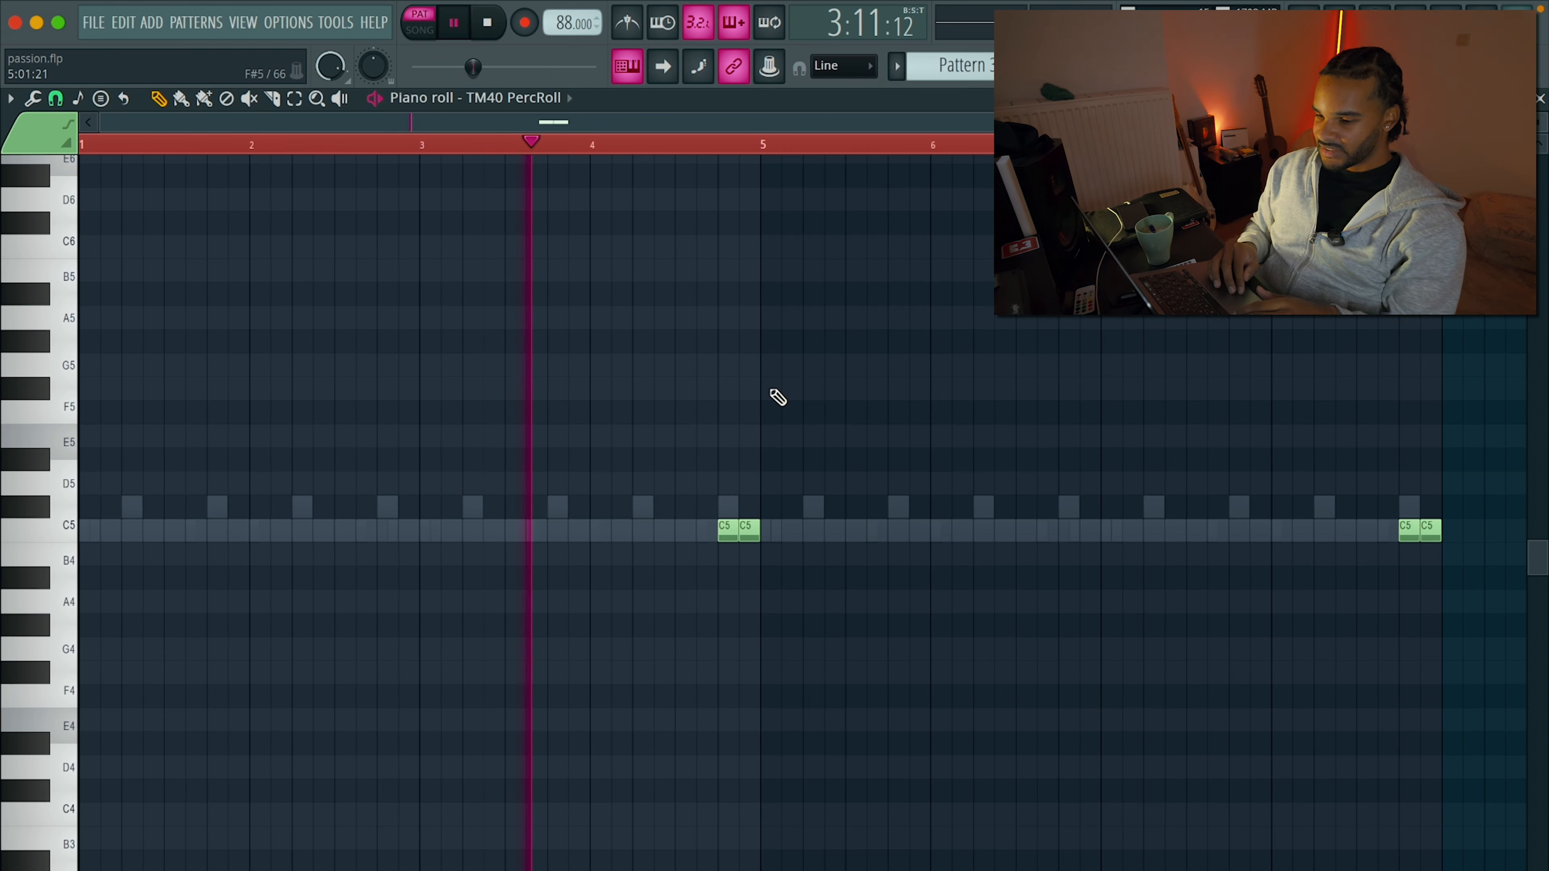
scroll(778, 398, down, 2)
ctrl+scroll(738, 378, up, 3)
ctrl+scroll(731, 372, up, 2)
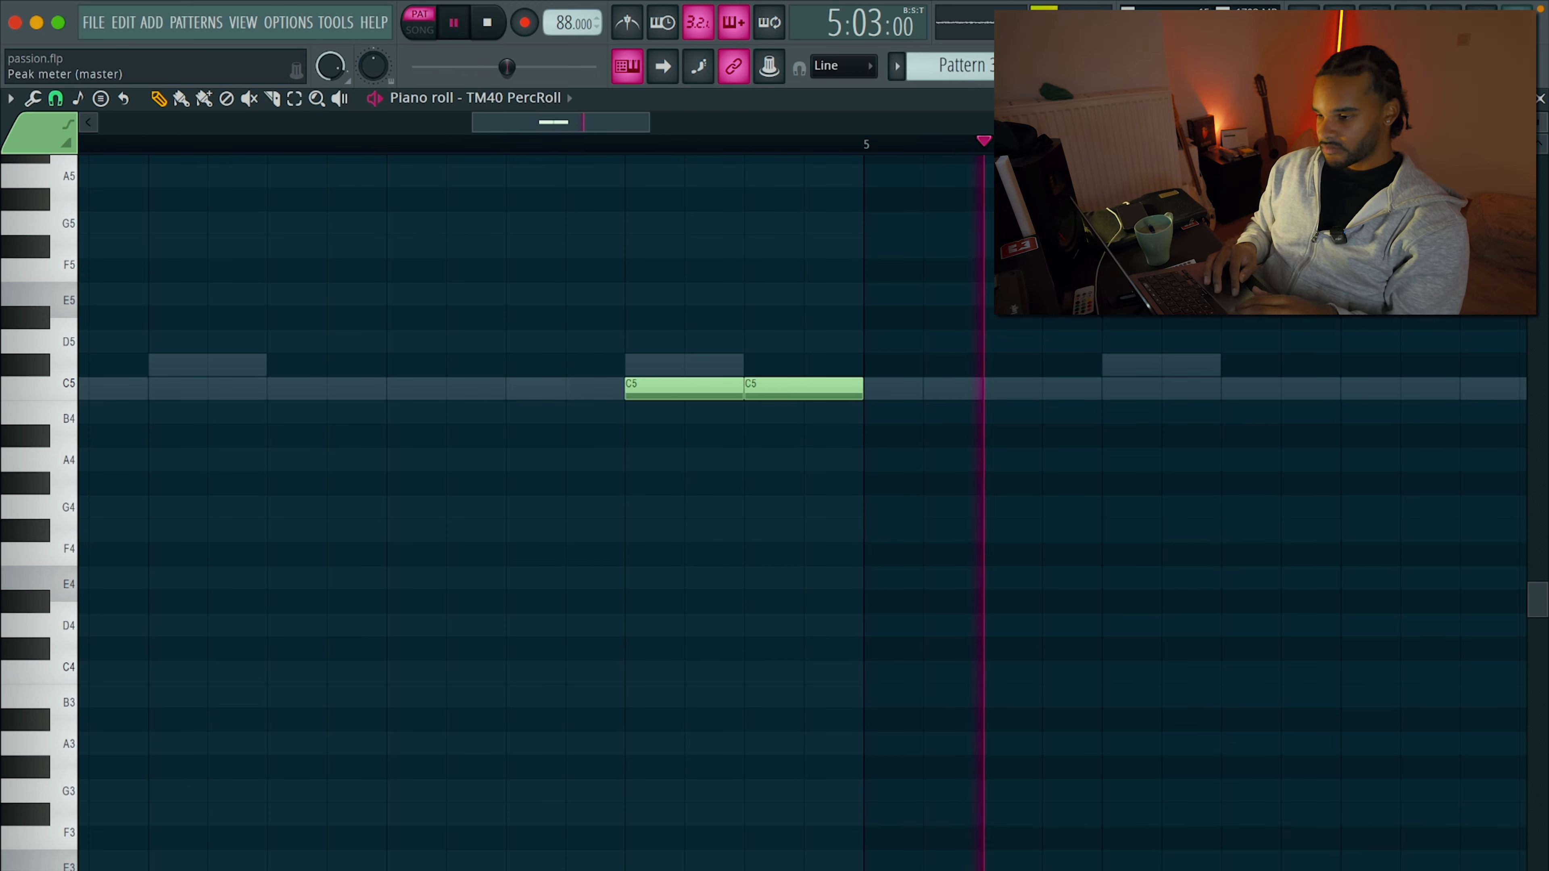
Stop playback, return to the channel rack, and open the butter kick channel's notes in the piano roll.
key(F5)
key(space)
key(F6)
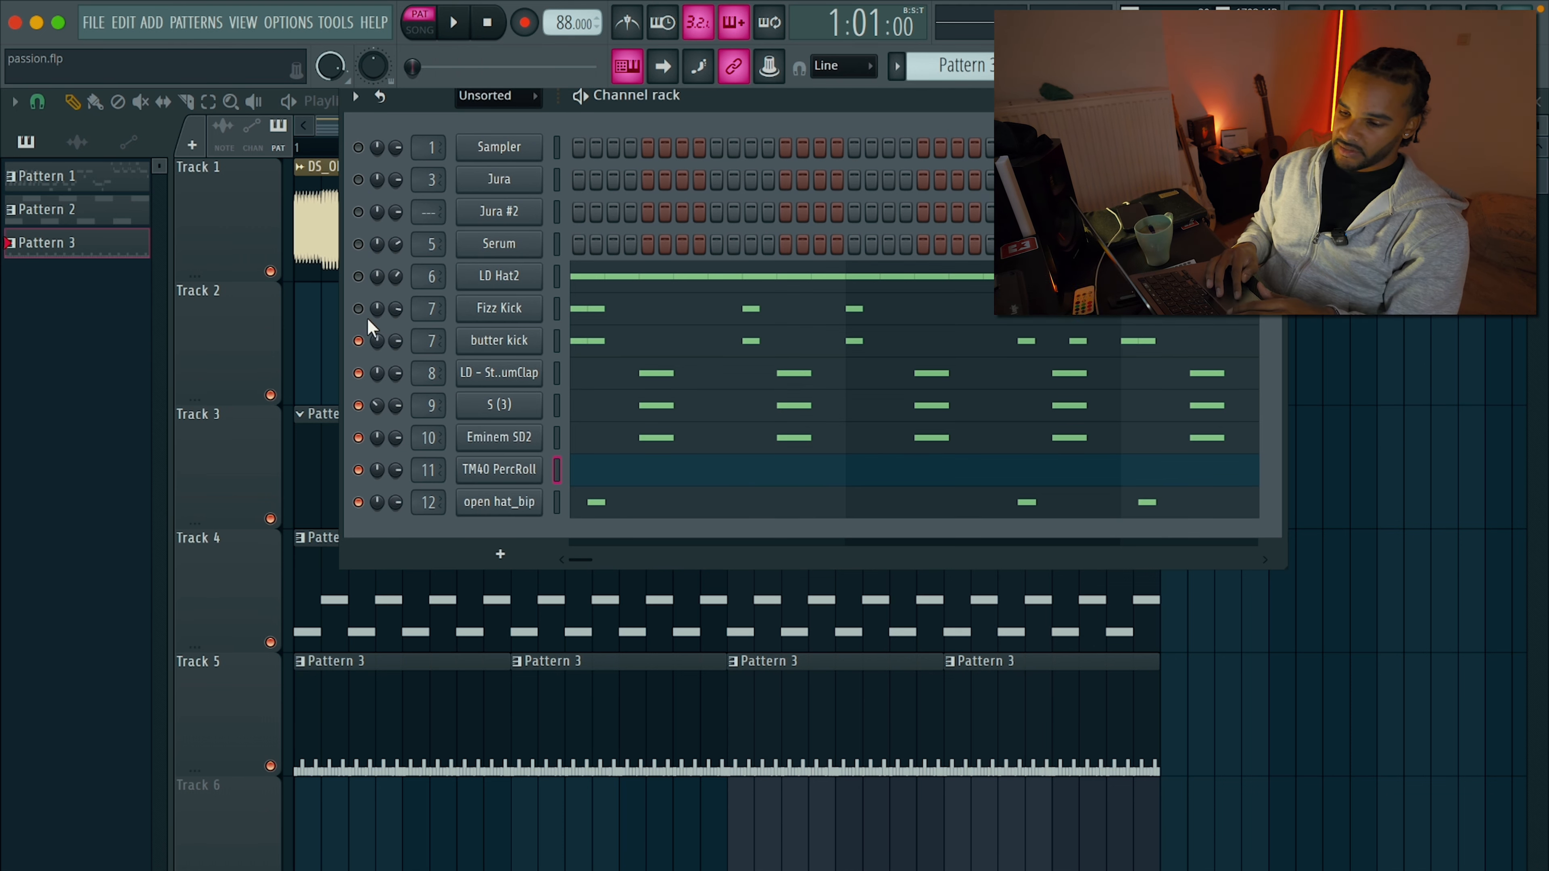
drag(667, 106, 671, 124)
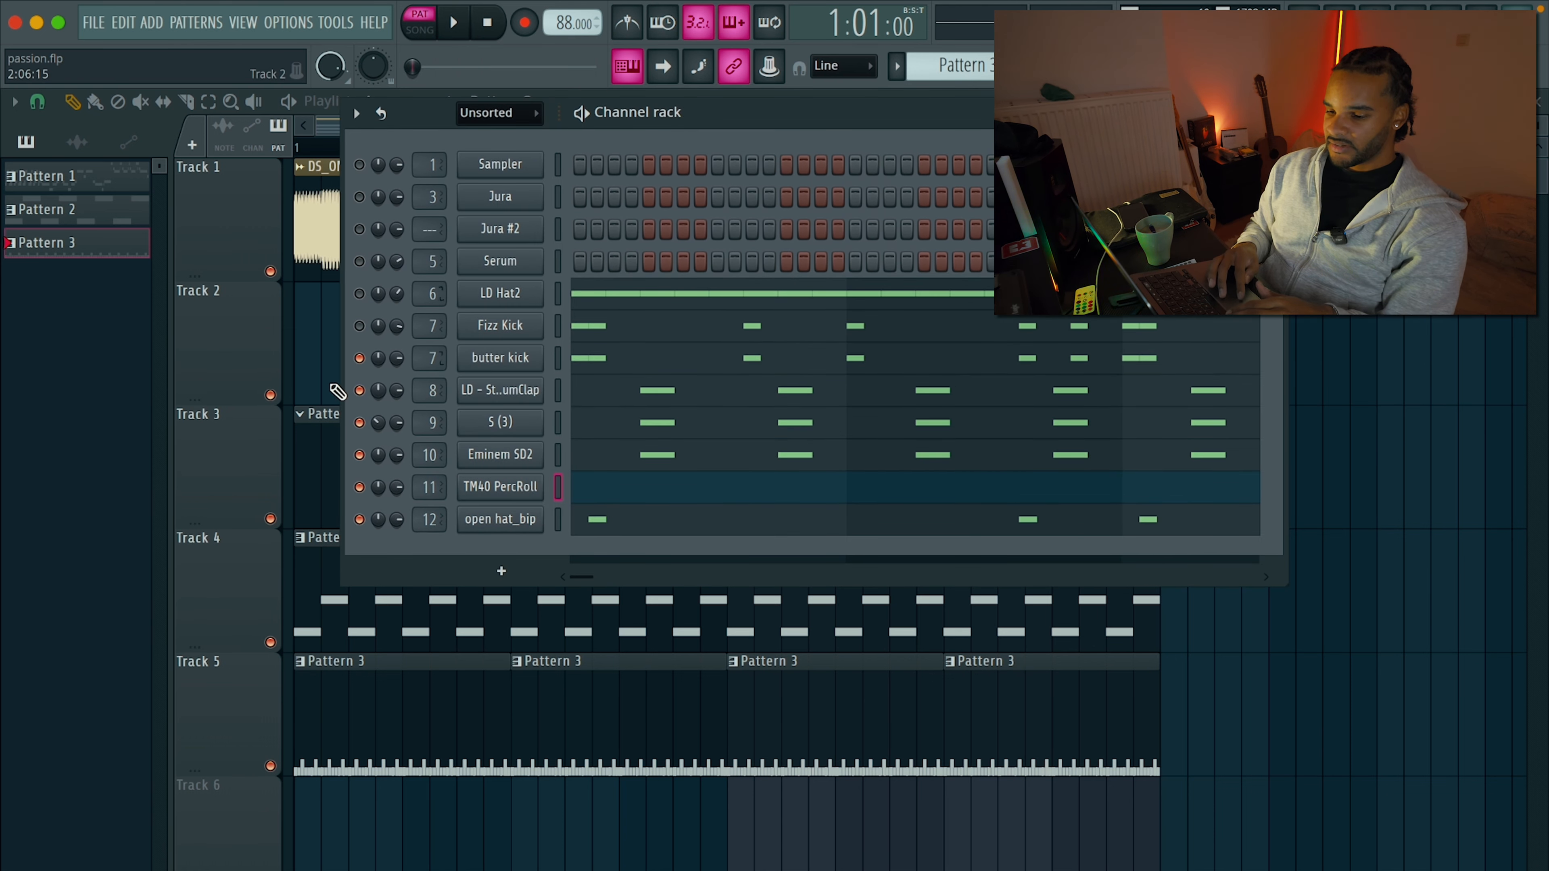
click(583, 359)
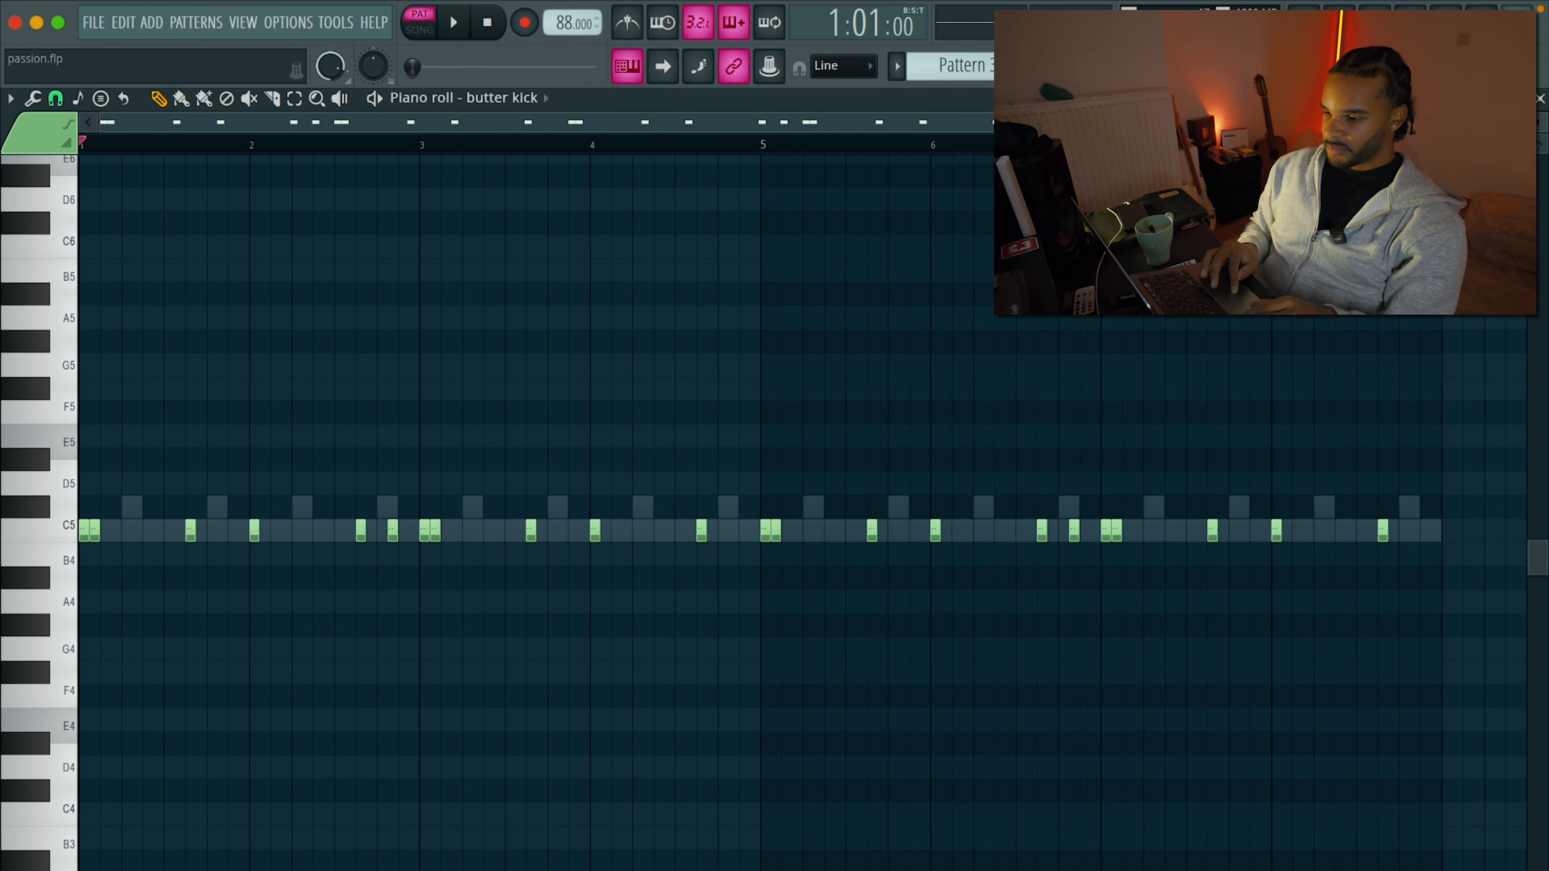
Open the Fizz Kick channel's sampler settings, inspect its waveform, and close them.
key(F6)
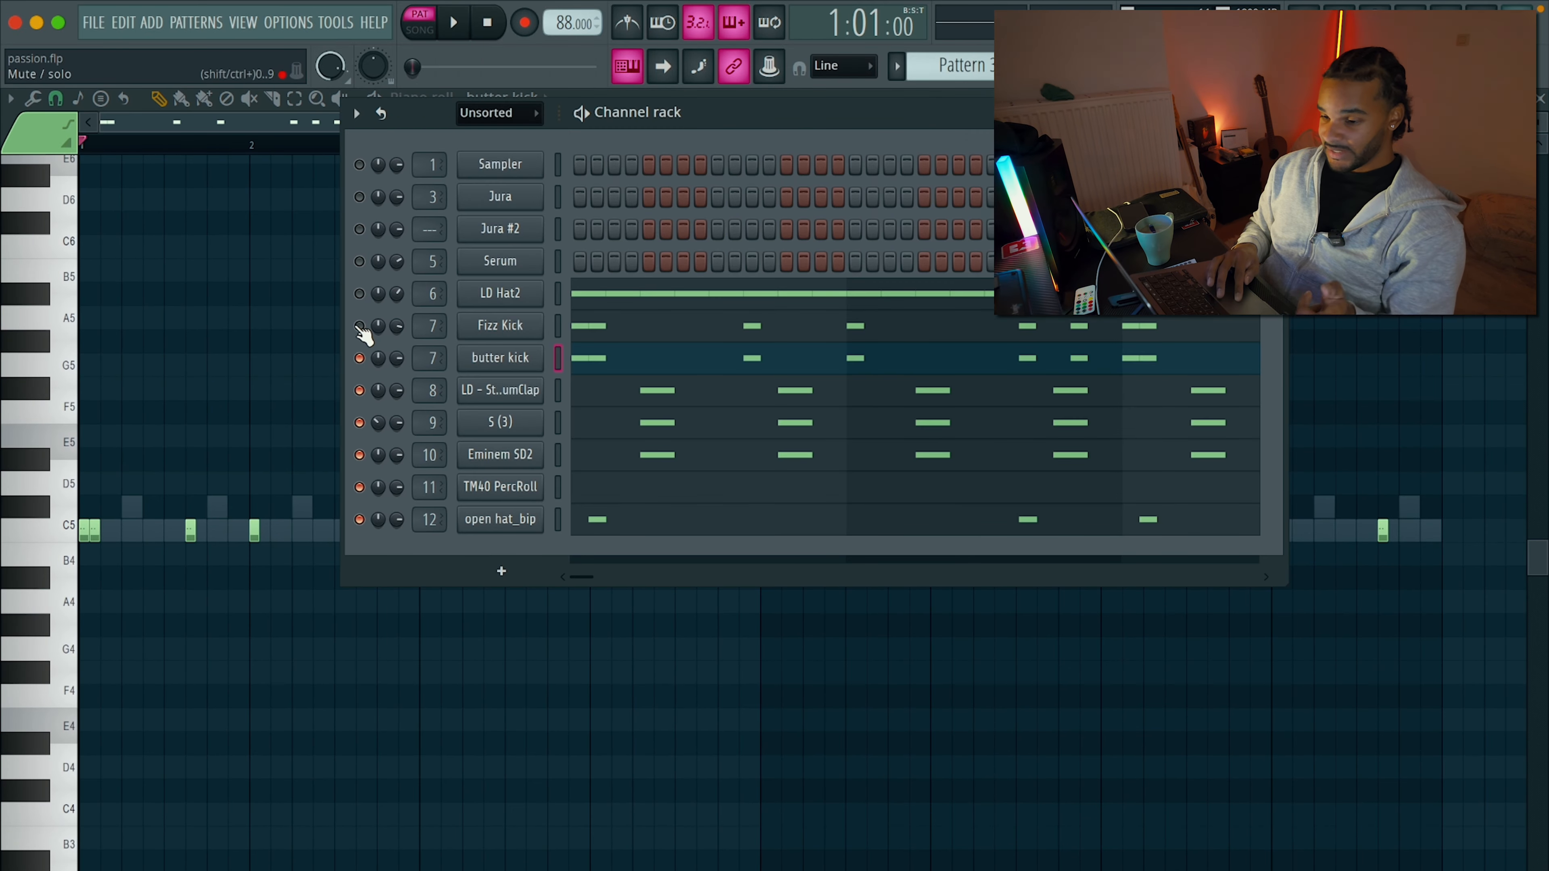
click(528, 330)
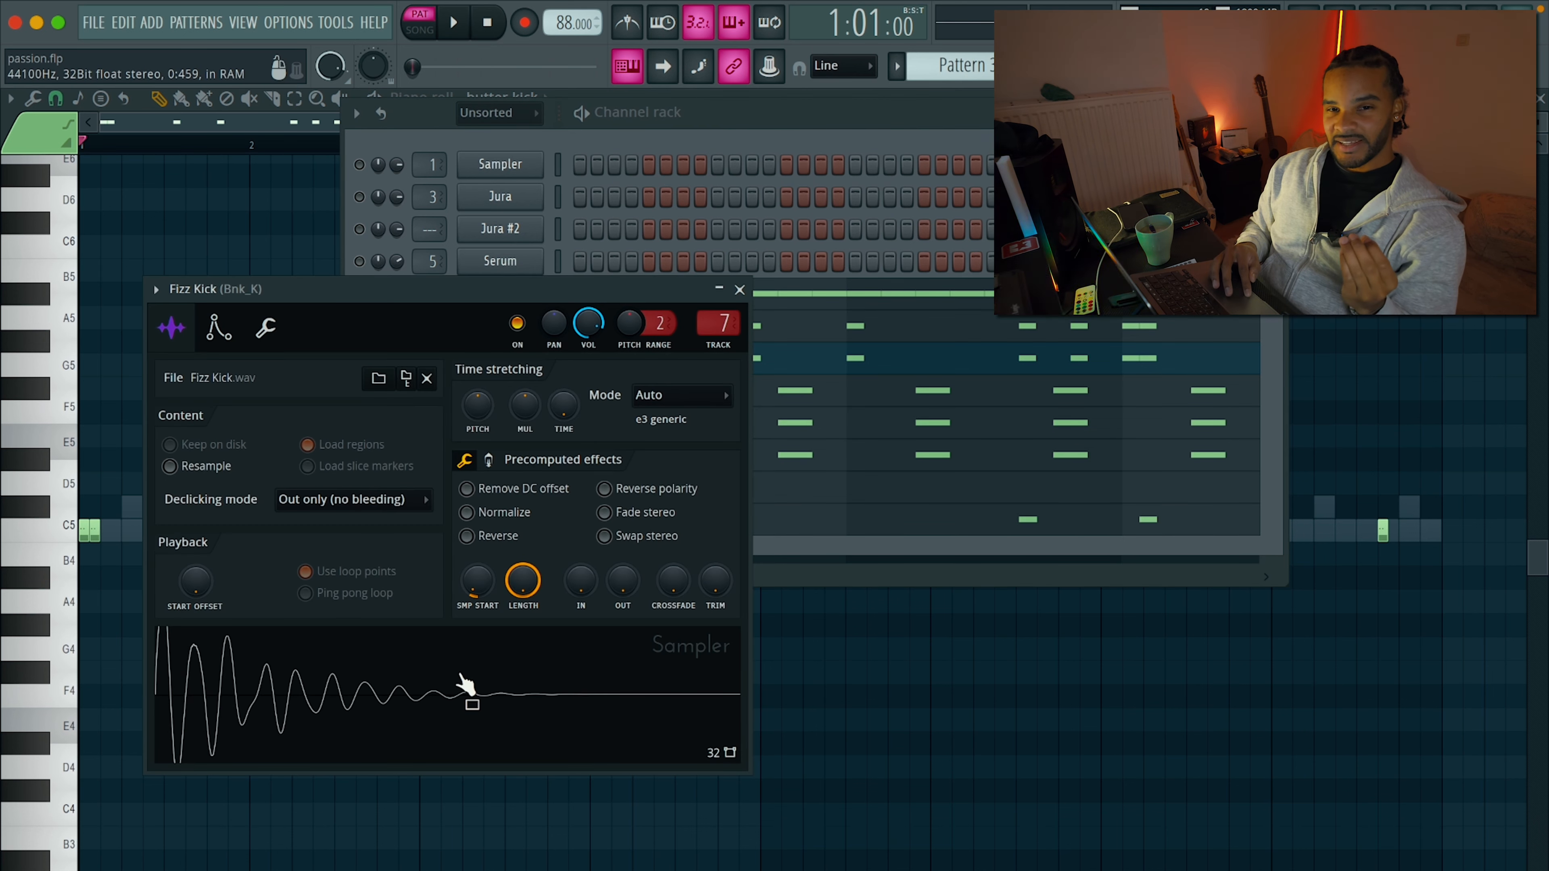
click(919, 674)
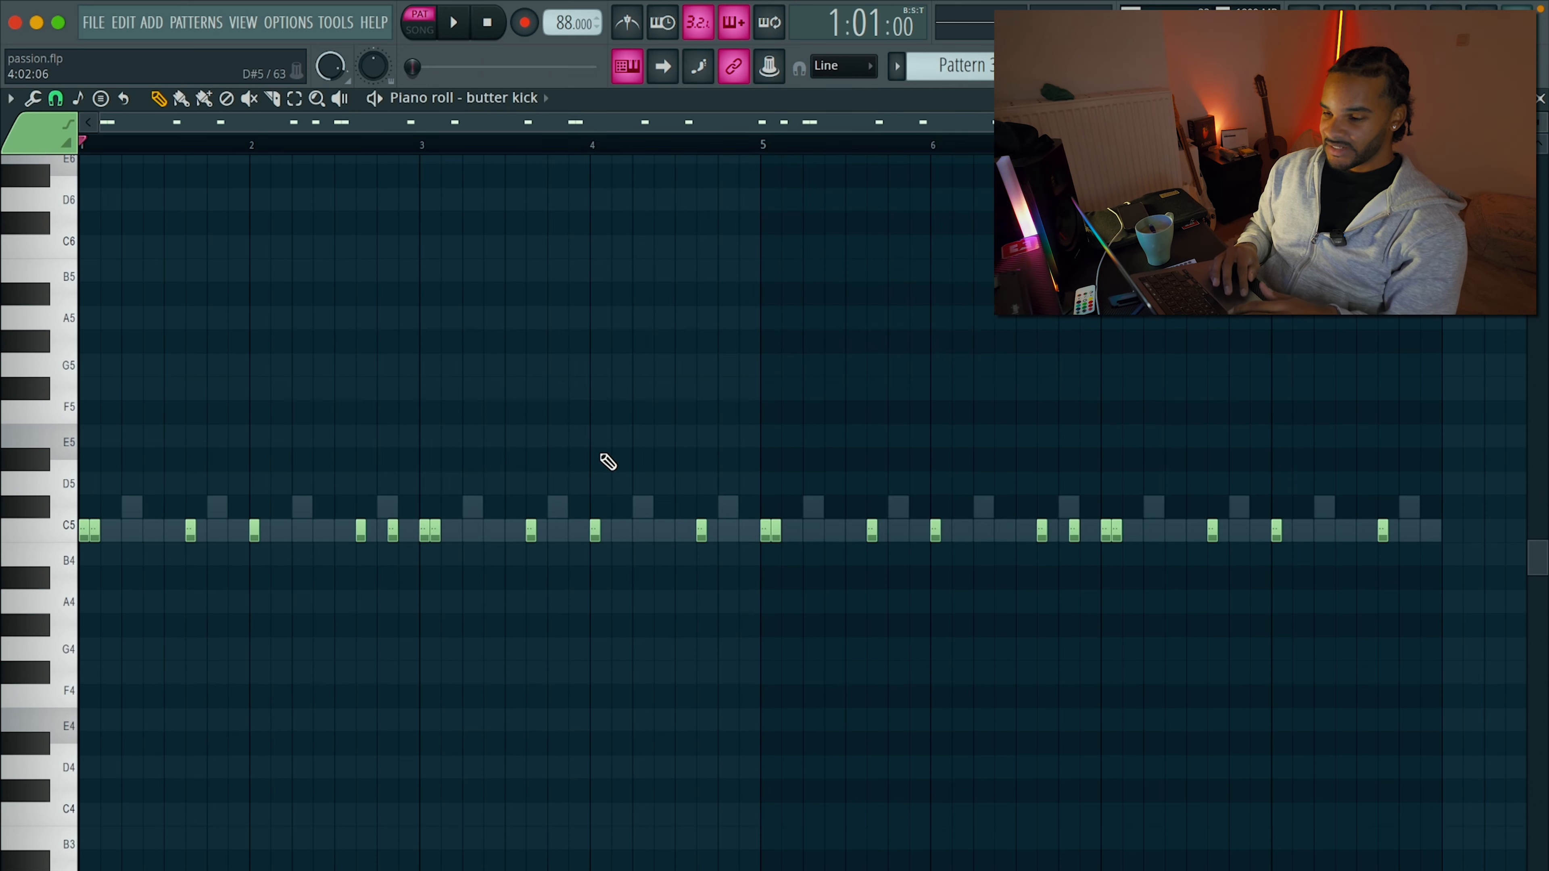
Play Pattern 3 with the Fizz Kick layer on and off for comparison, leaving the channel unmuted.
key(space)
key(F6)
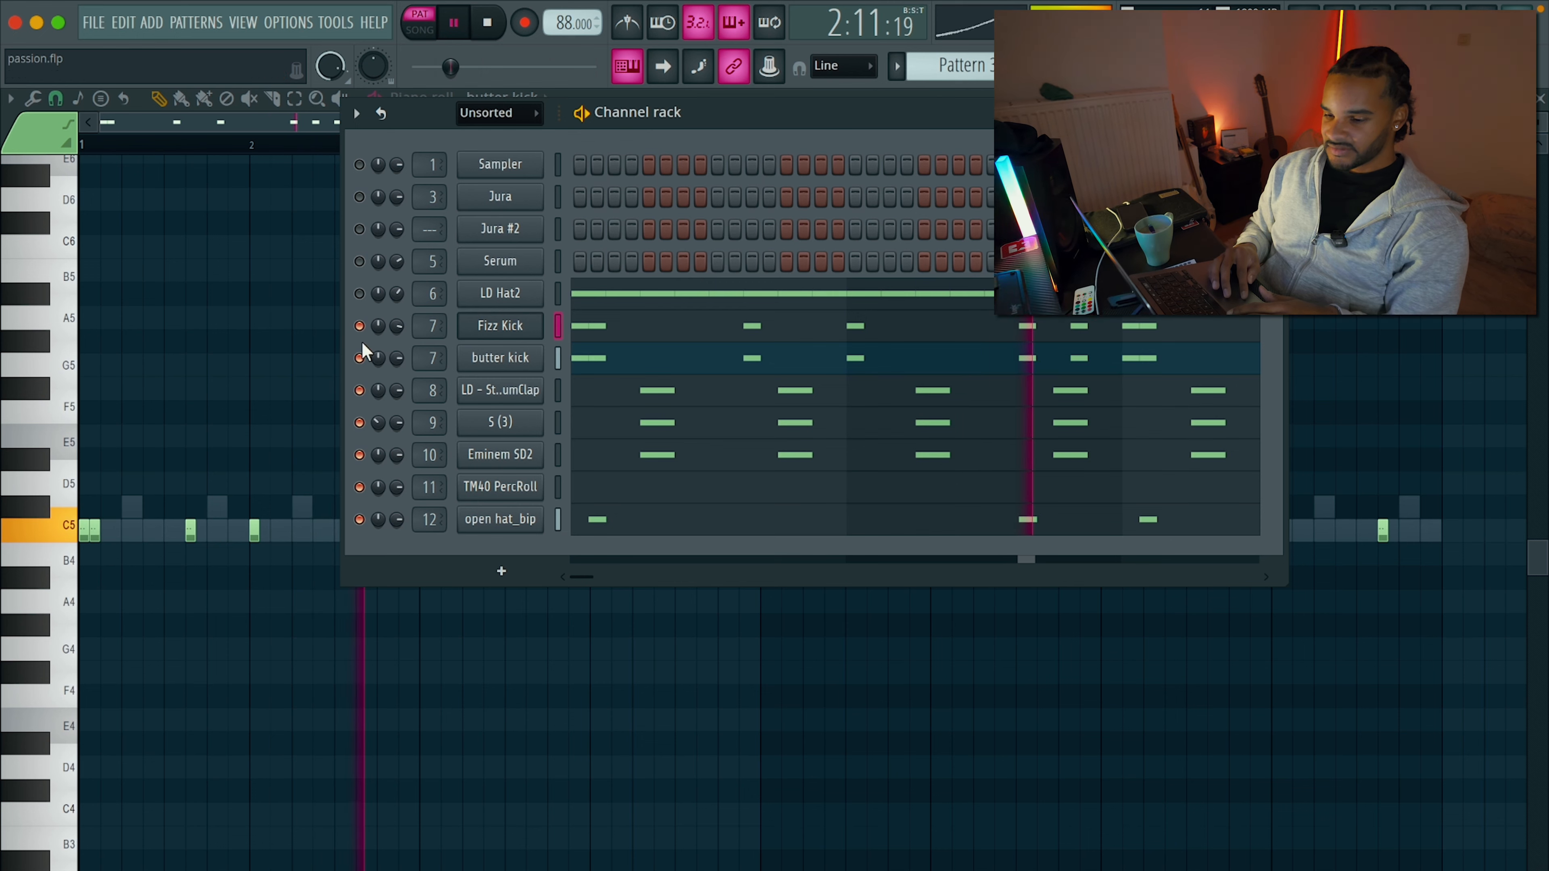
key(space)
click(360, 327)
key(space)
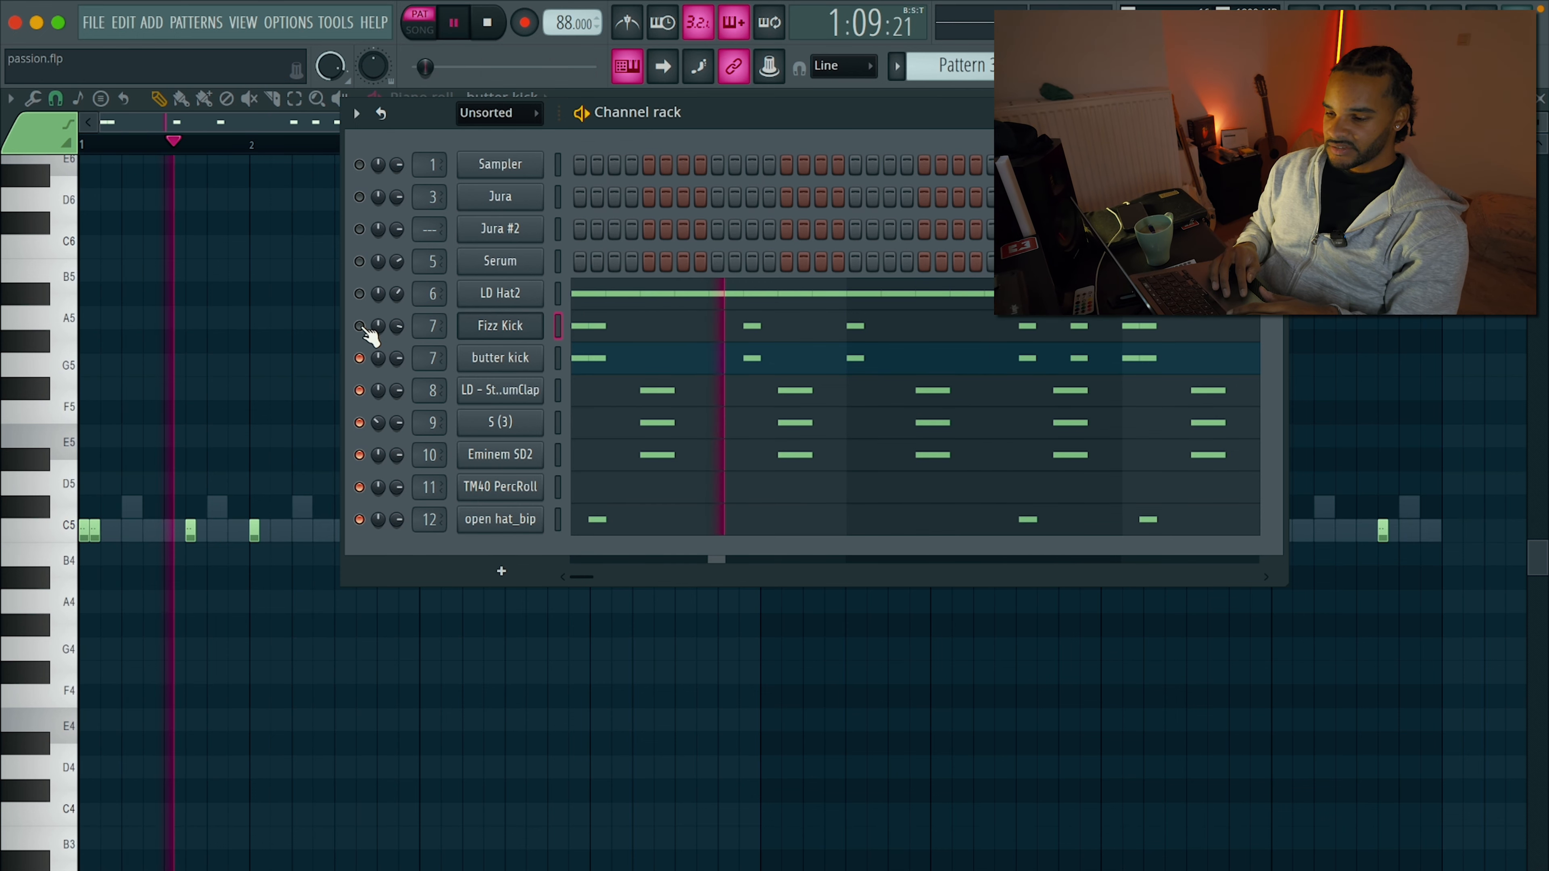
click(360, 327)
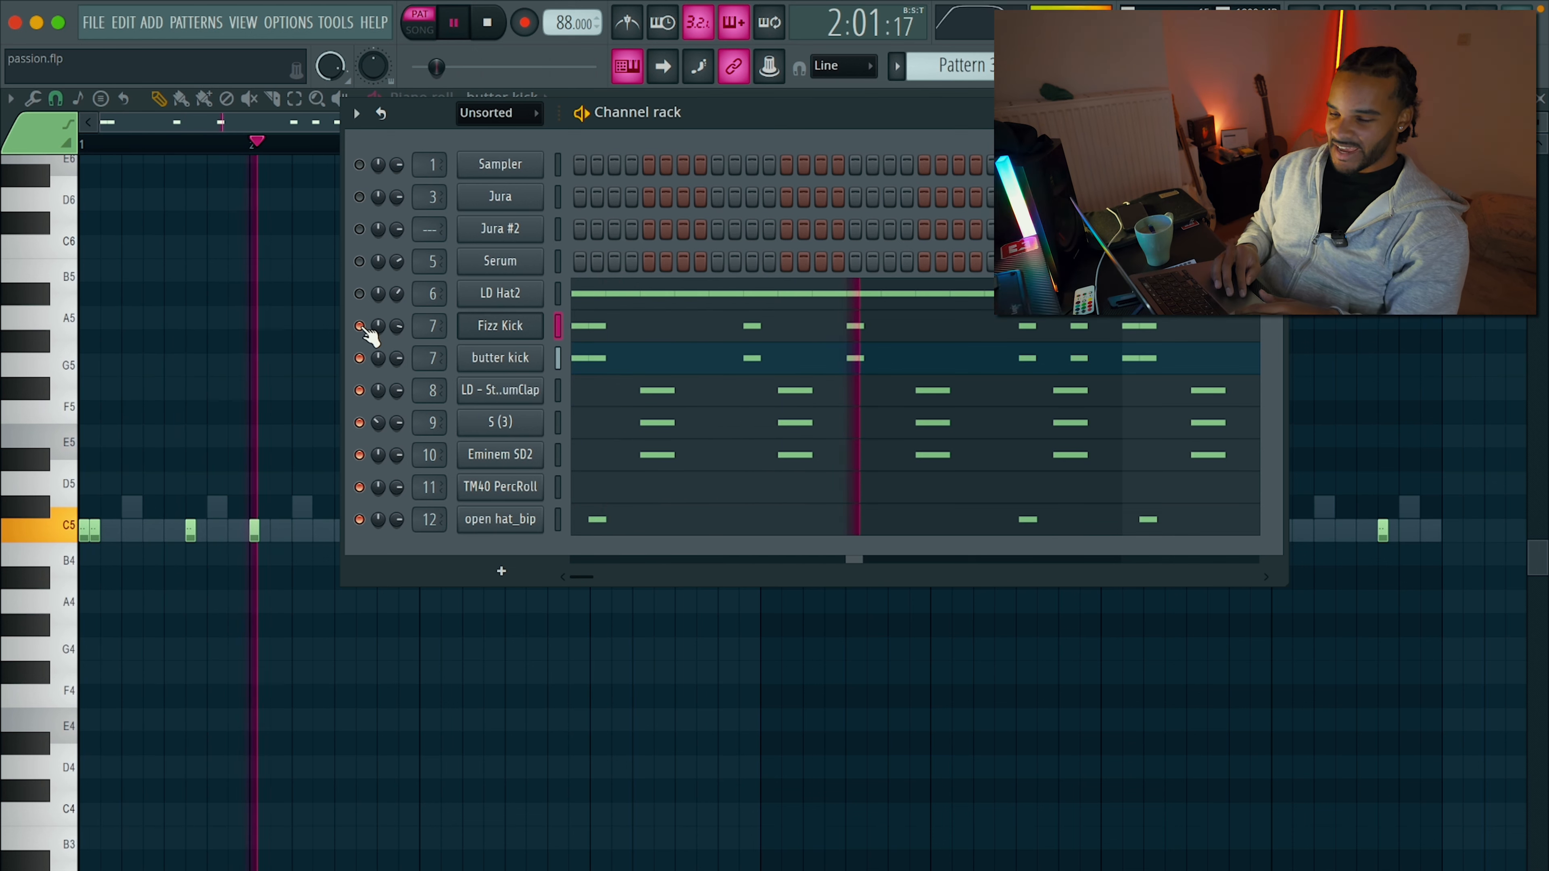
key(space)
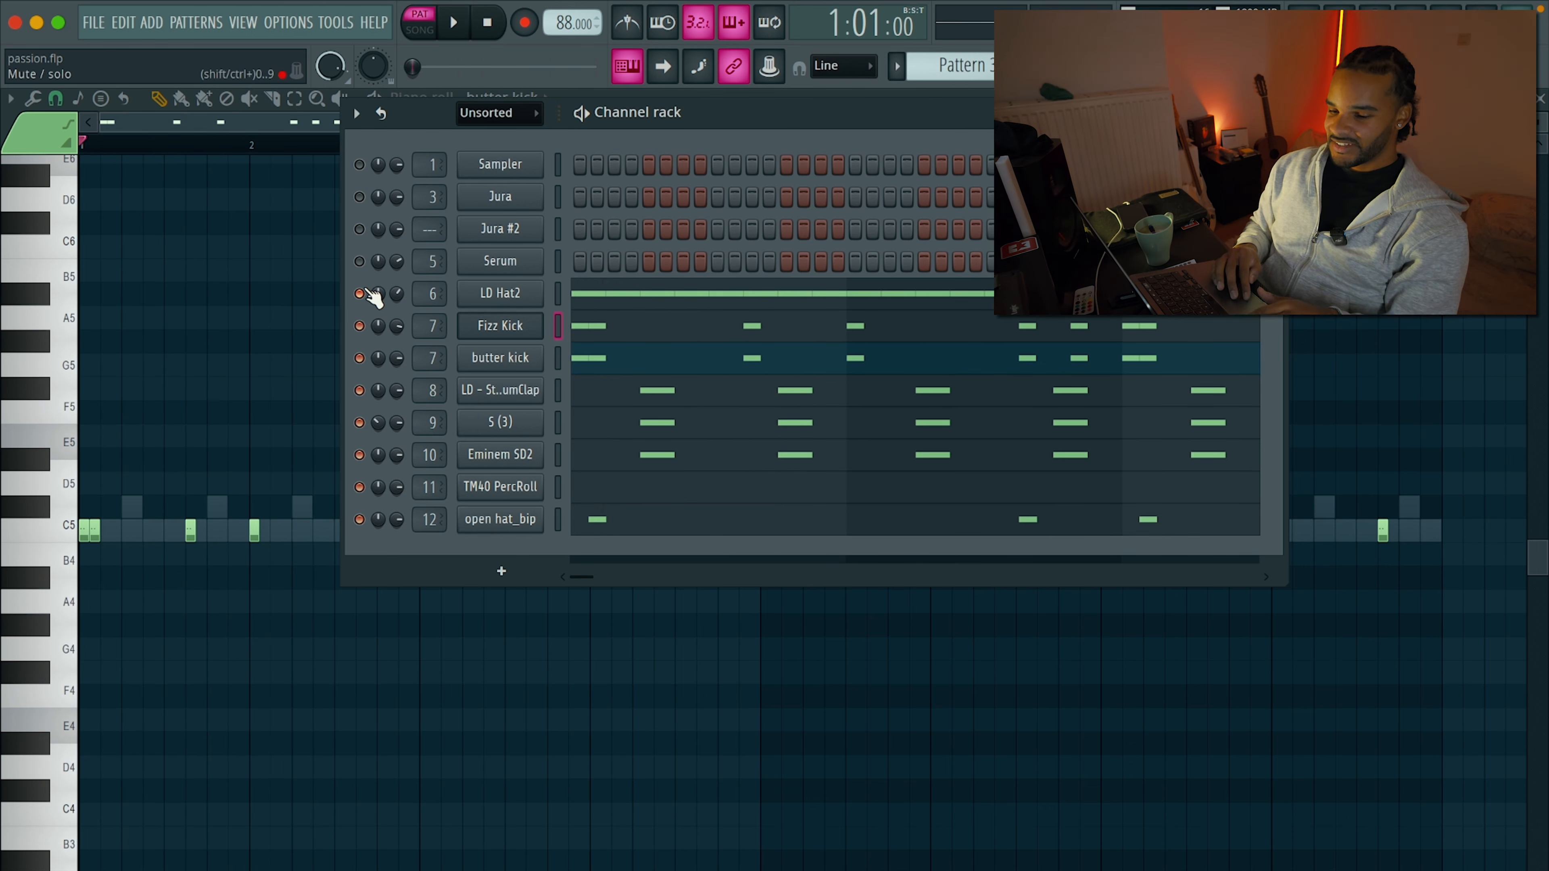
Play Pattern 3 with all channels unmuted and open the LD Hat2 channel's notes in the piano roll.
key(space)
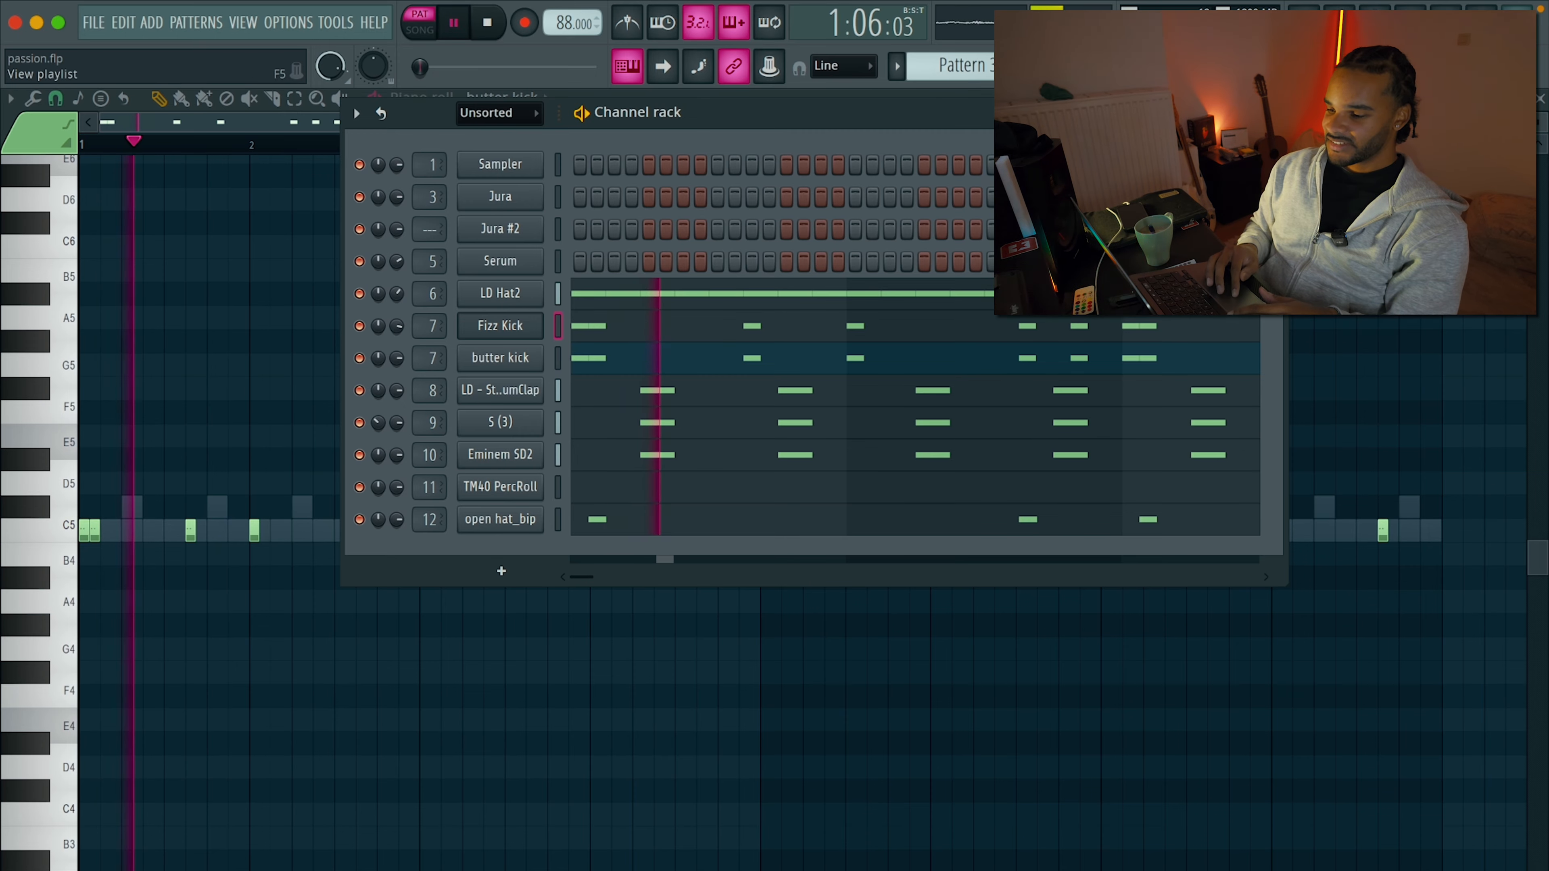
key(F5)
click(882, 299)
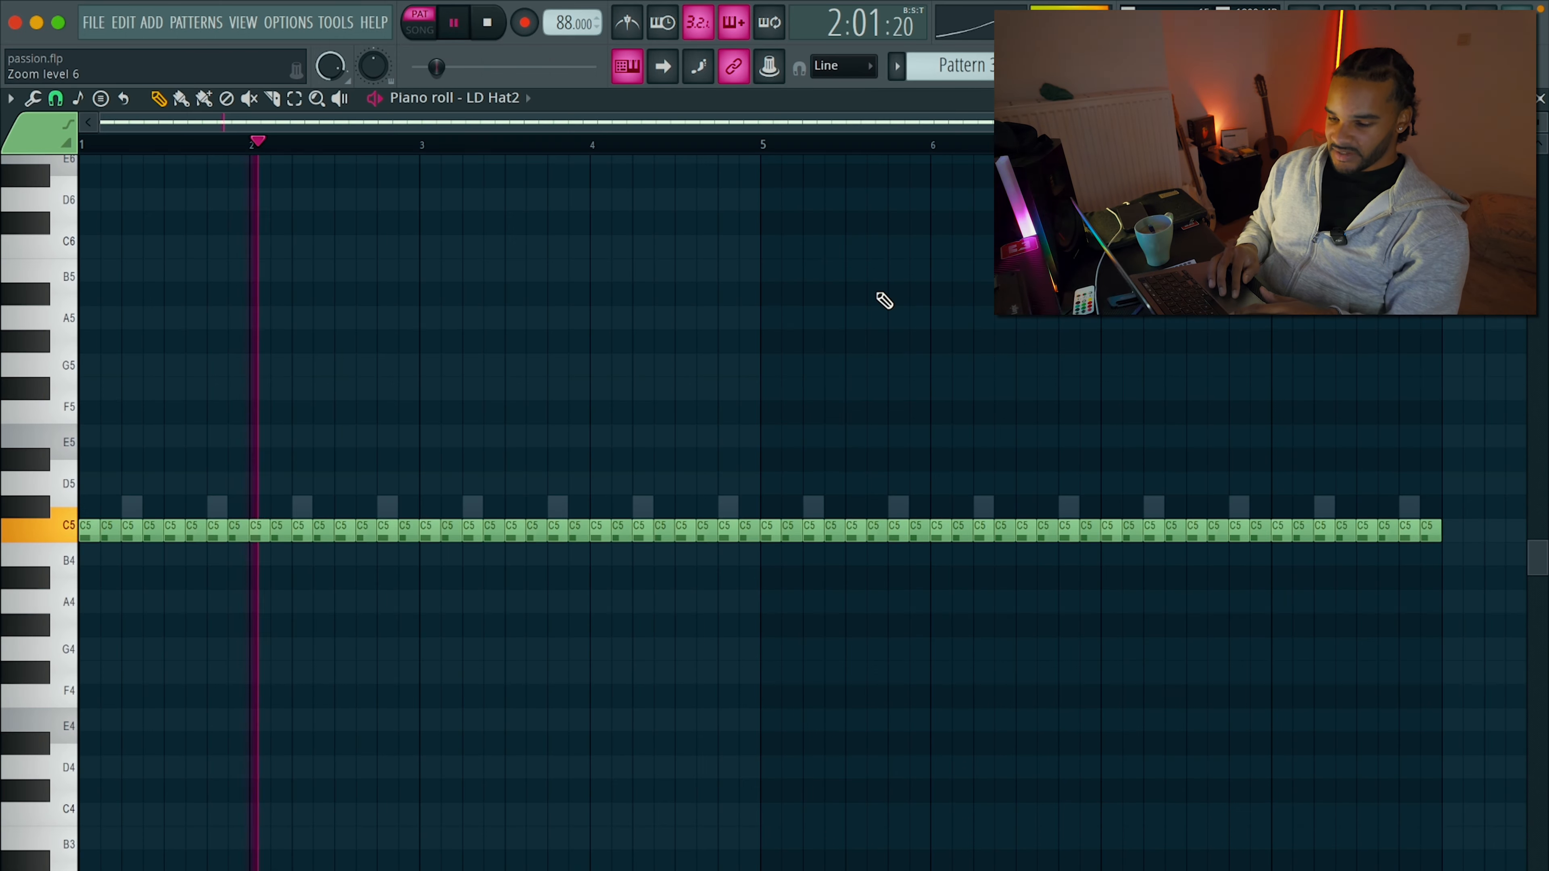
drag(421, 868, 519, 869)
Inspect the LD Hat2 track in the mixer during playback, stop the pattern, and close the mixer.
key(F9)
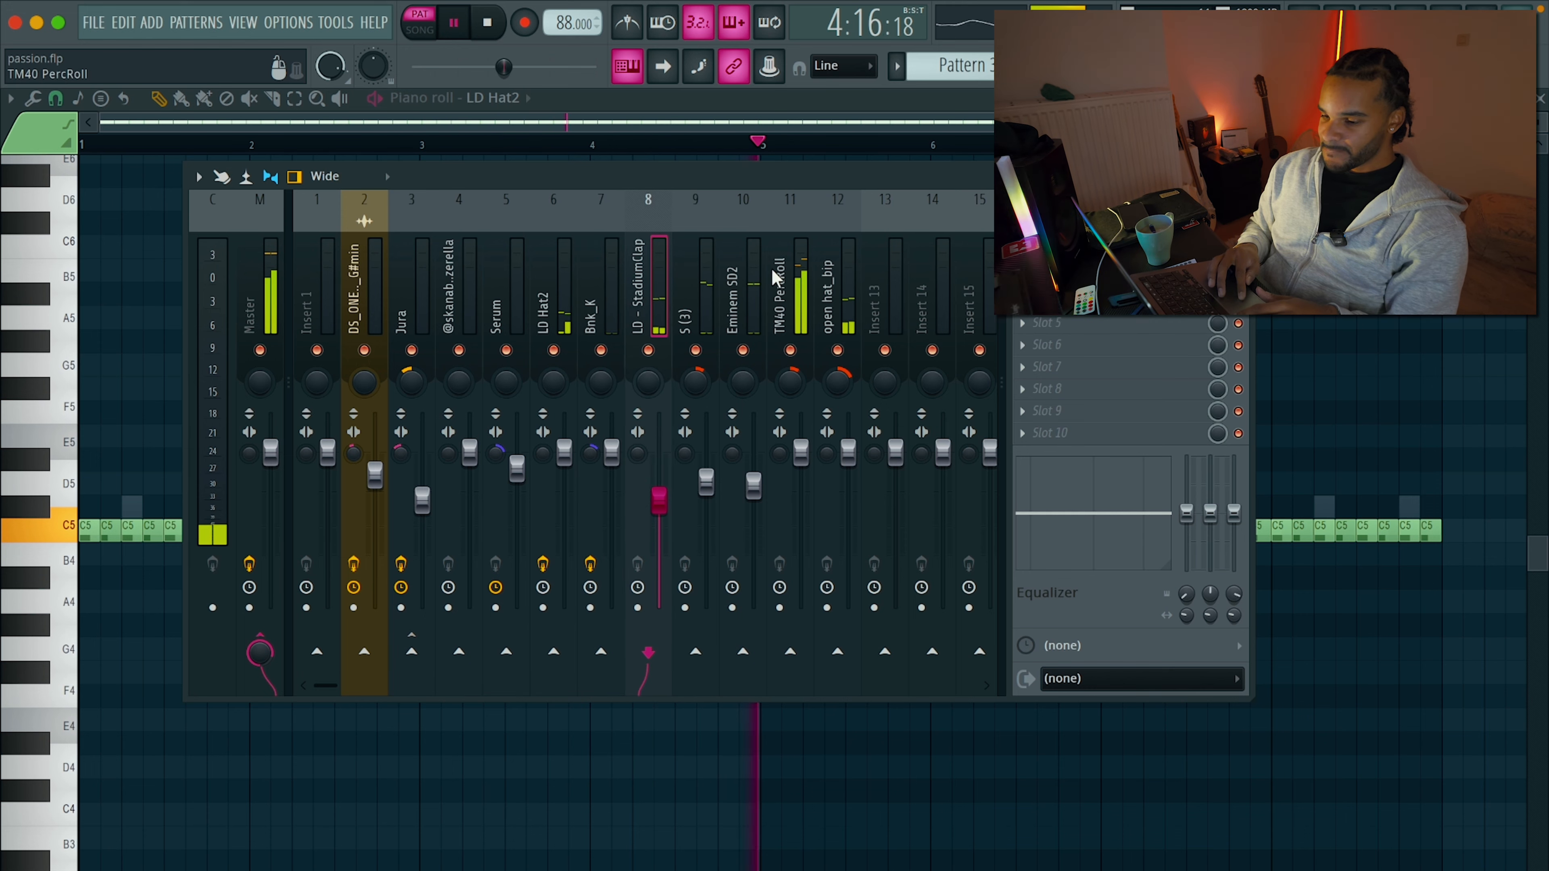
scroll(640, 287, right, 1)
click(509, 282)
key(space)
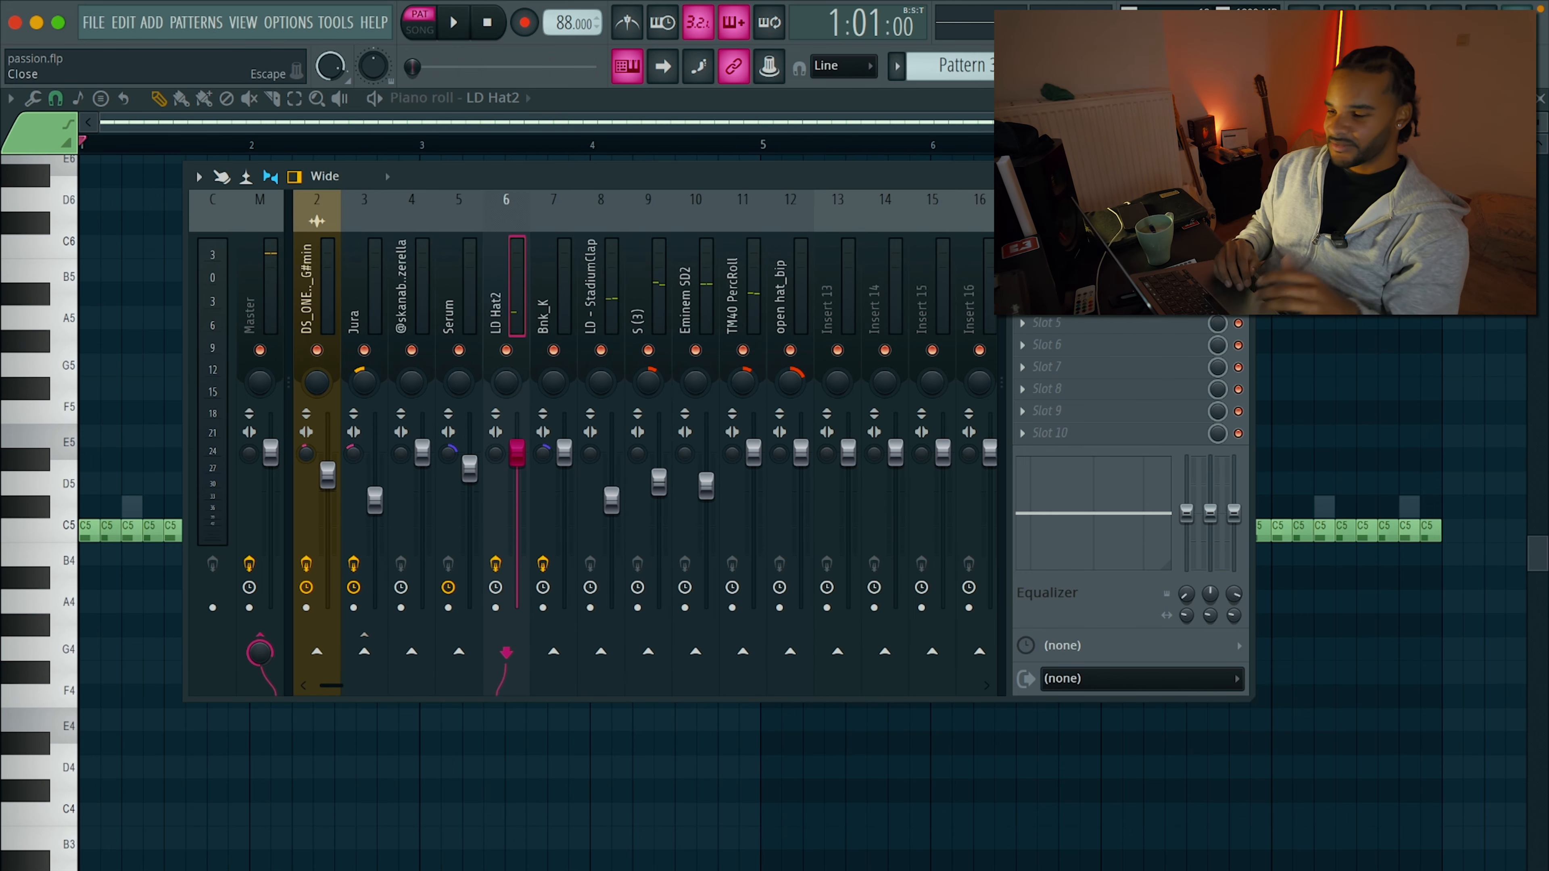
click(1242, 177)
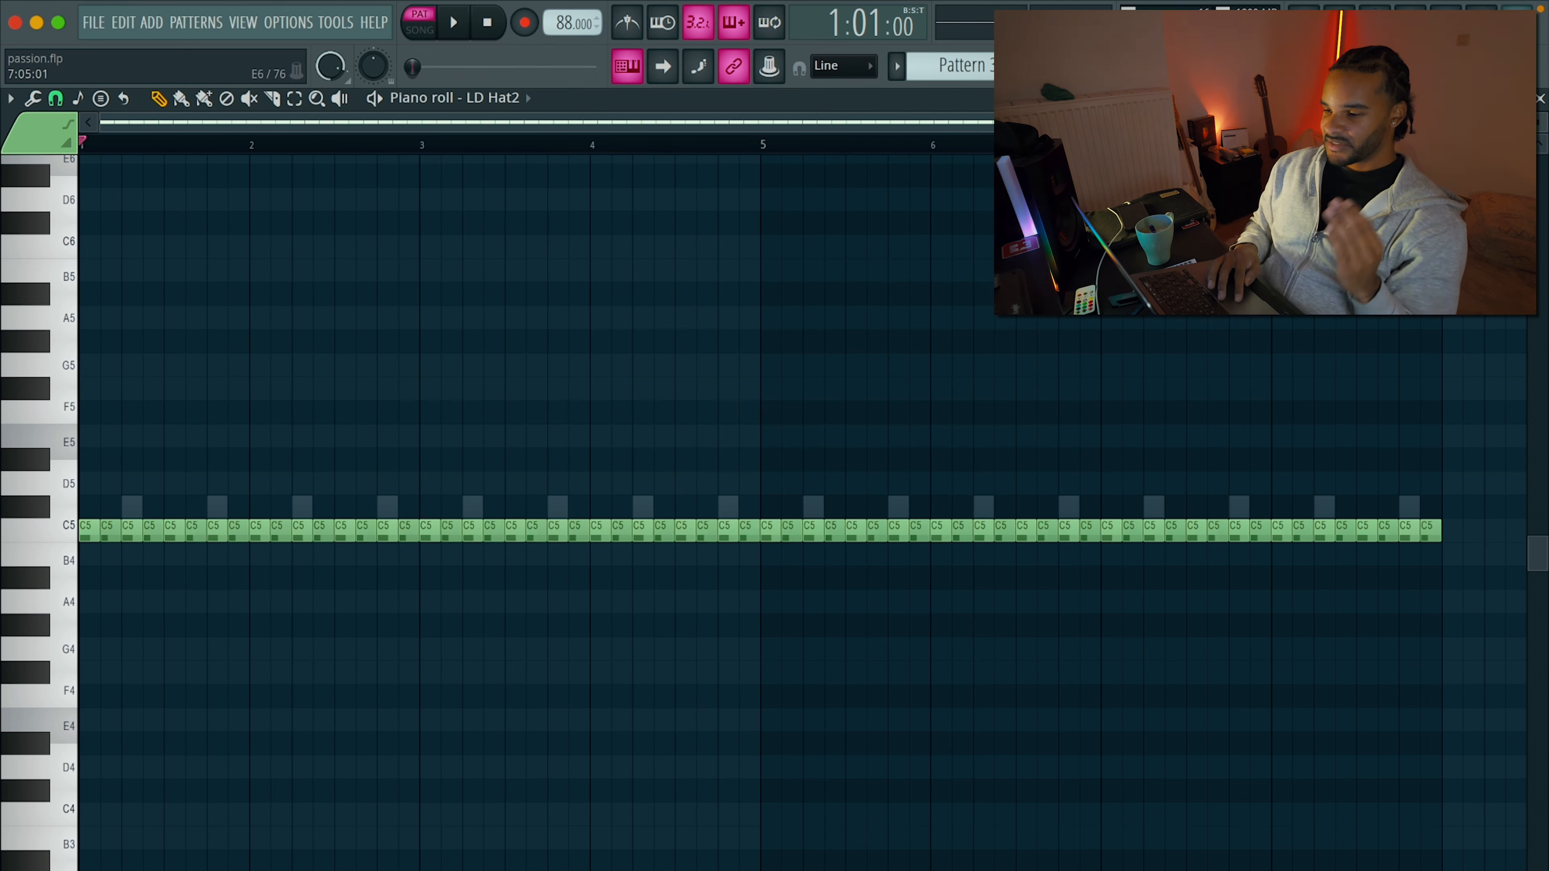
Solo Track 2 in the playlist, play it in song mode, and view the Jura notes of Pattern 1 in the piano roll.
key(F5)
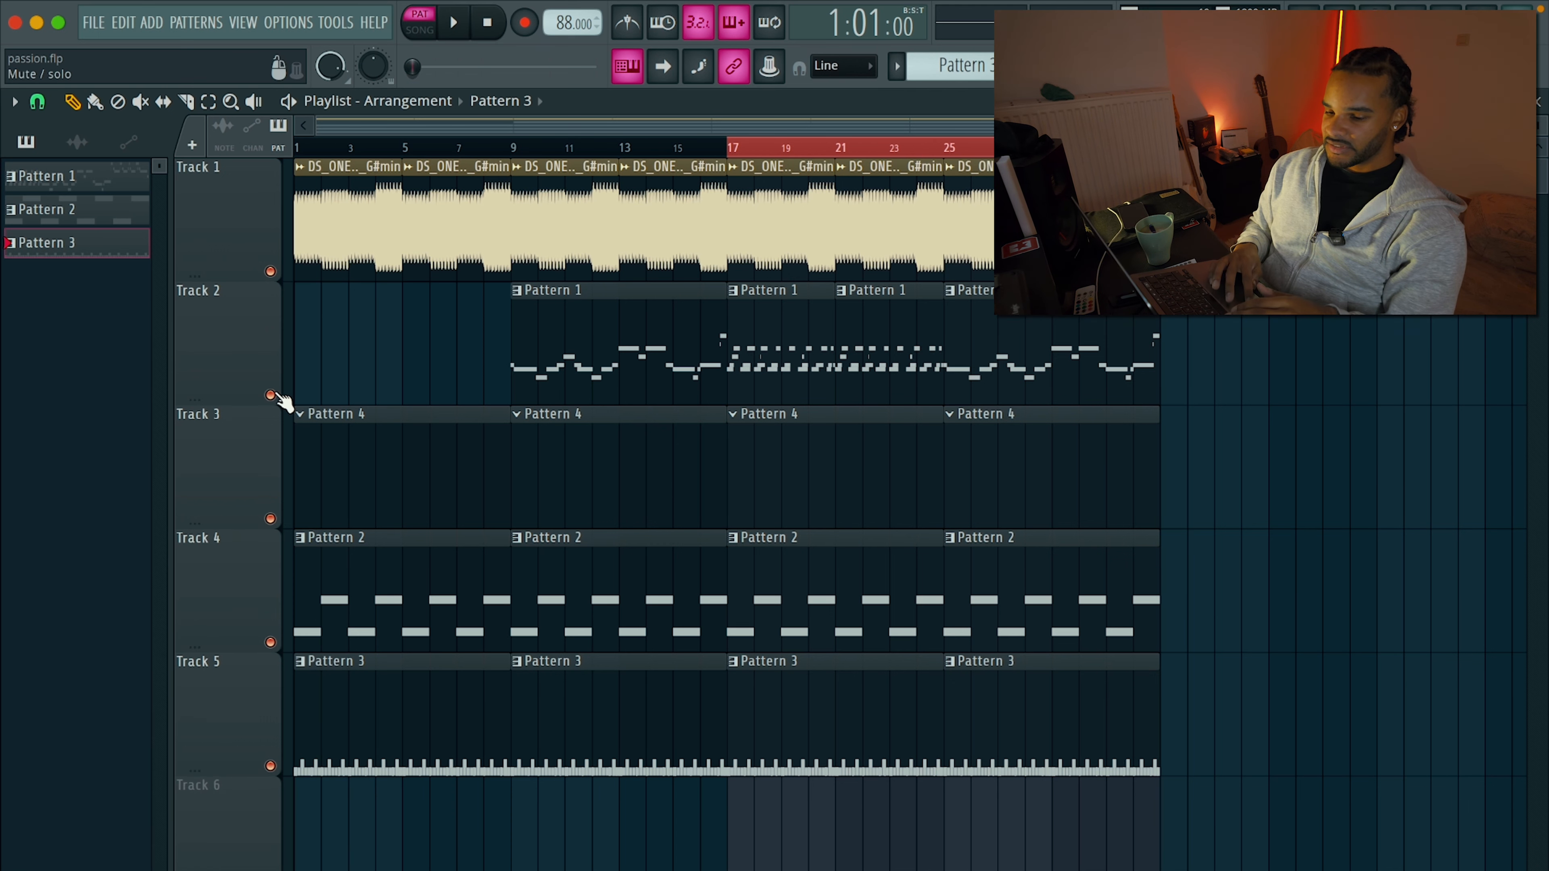
right_click(271, 395)
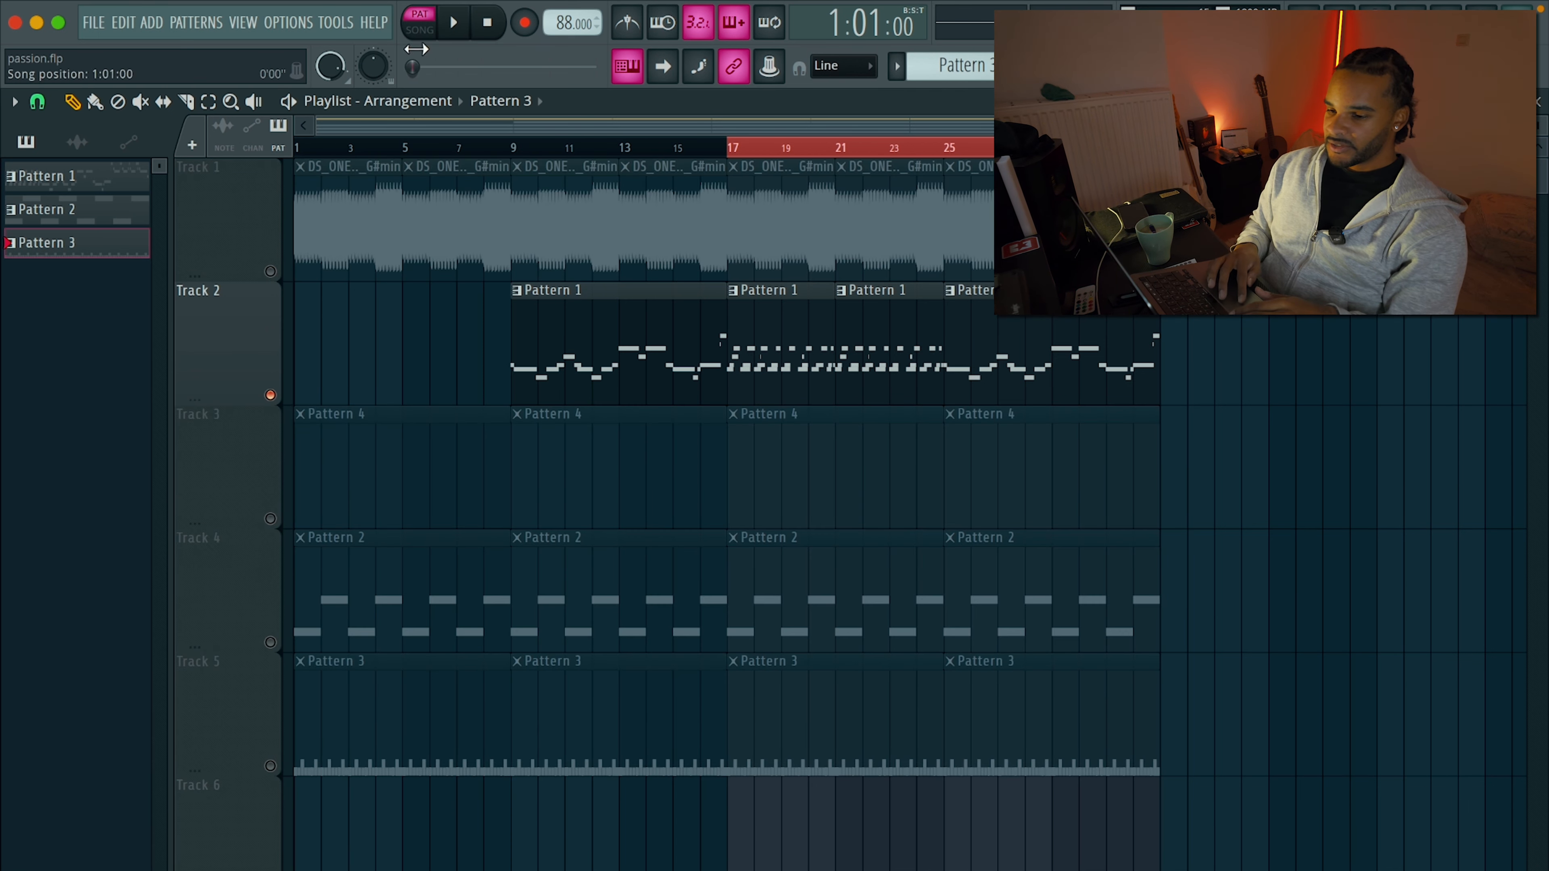
key(space)
click(1177, 66)
click(1247, 172)
double_click(868, 348)
scroll(869, 345, up, 1)
scroll(842, 360, down, 2)
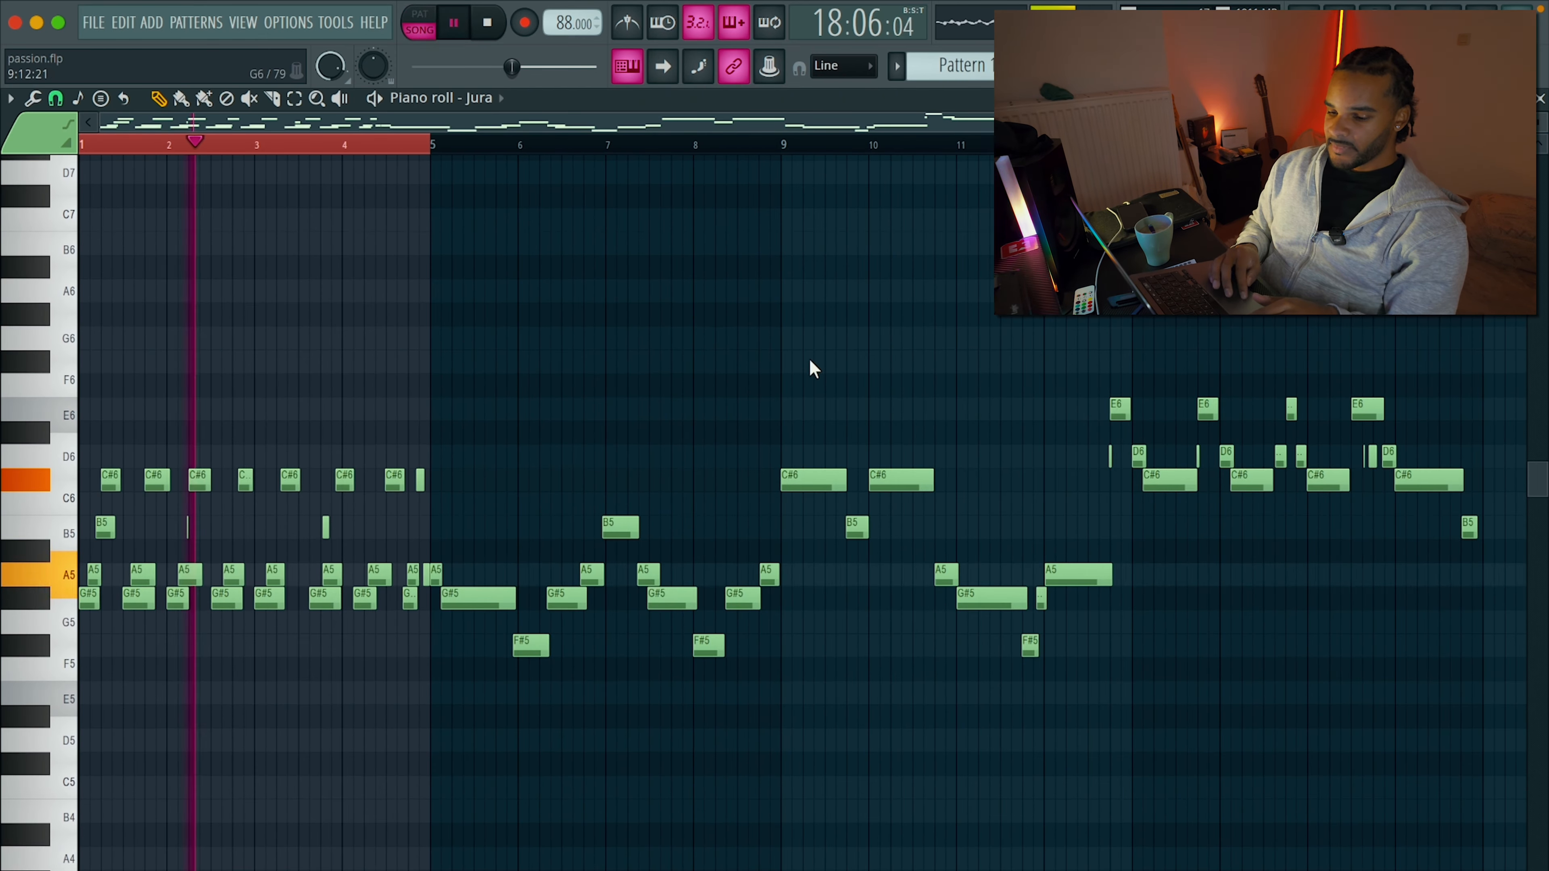
scroll(809, 366, up, 1)
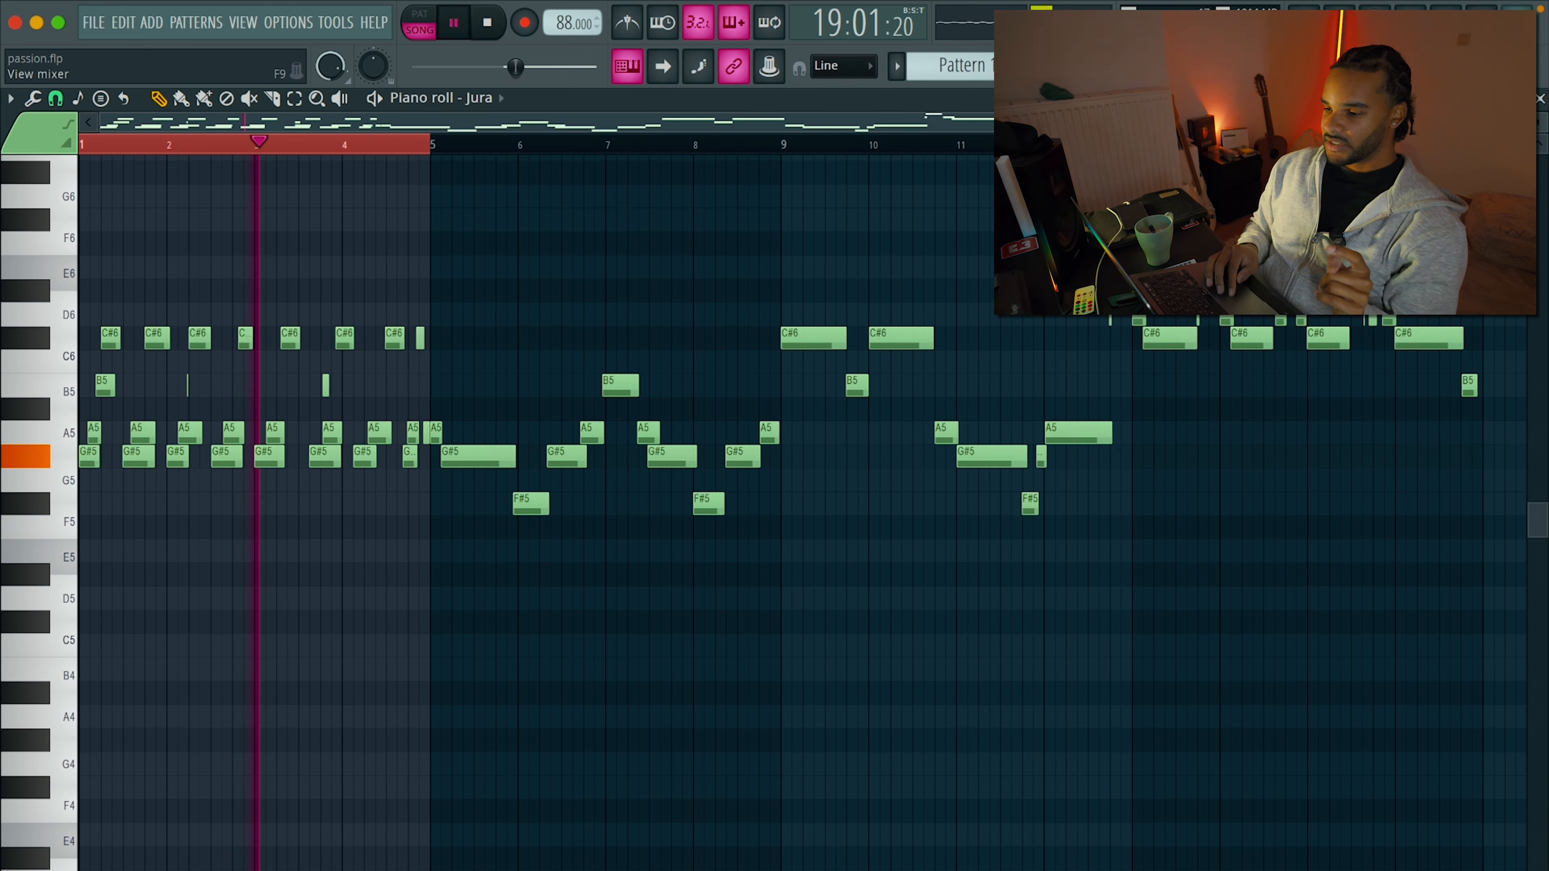
Inspect the Jura and Bnk_K tracks in the mixer, including the kick's routing to Jura, and stop playback.
key(F9)
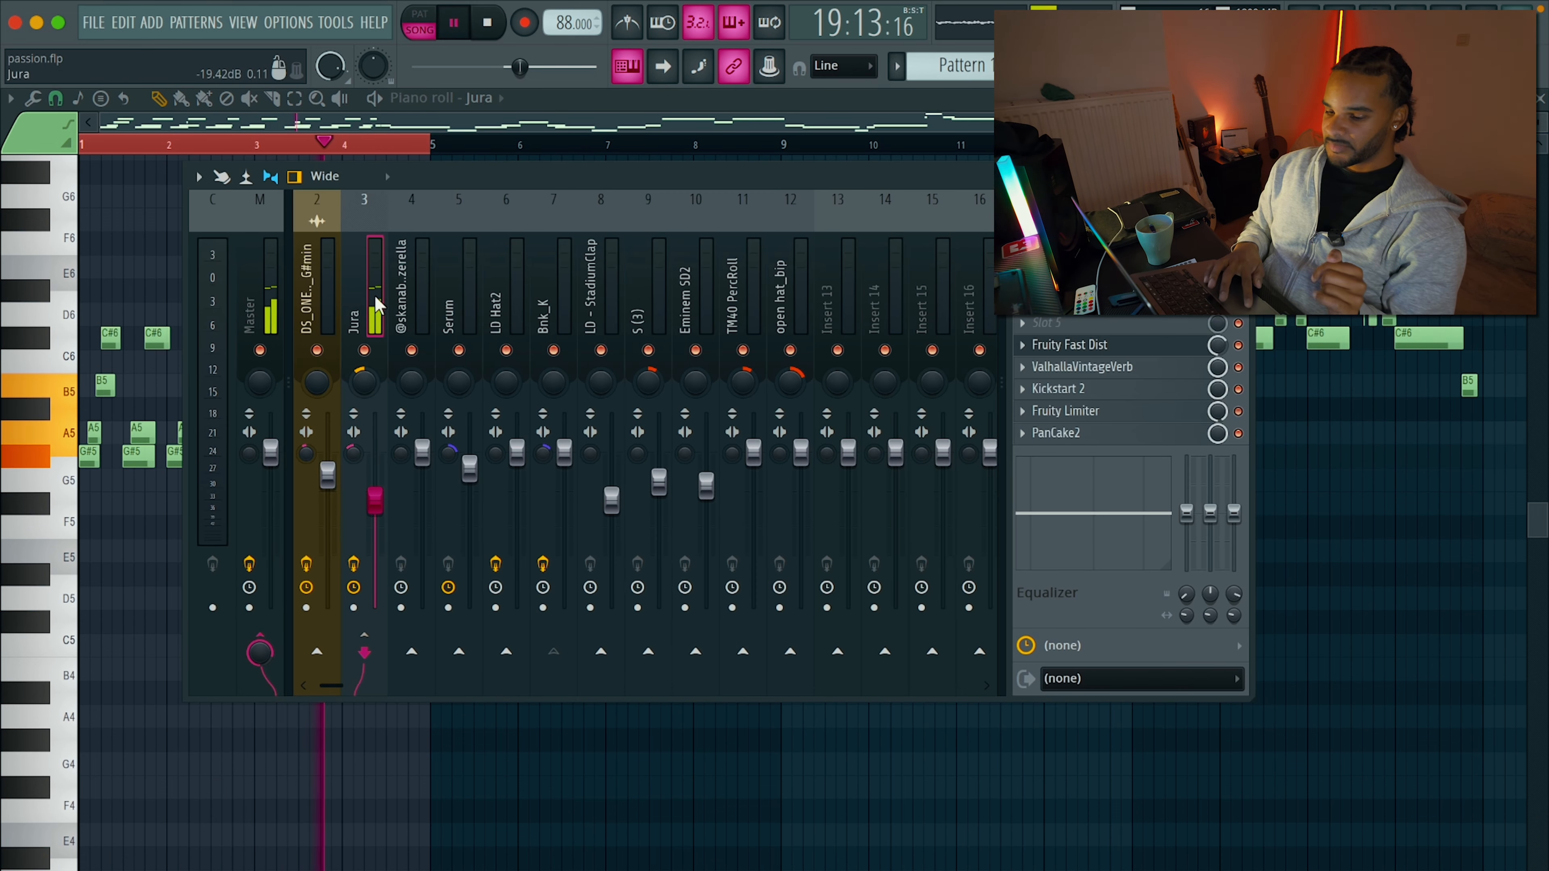
click(564, 256)
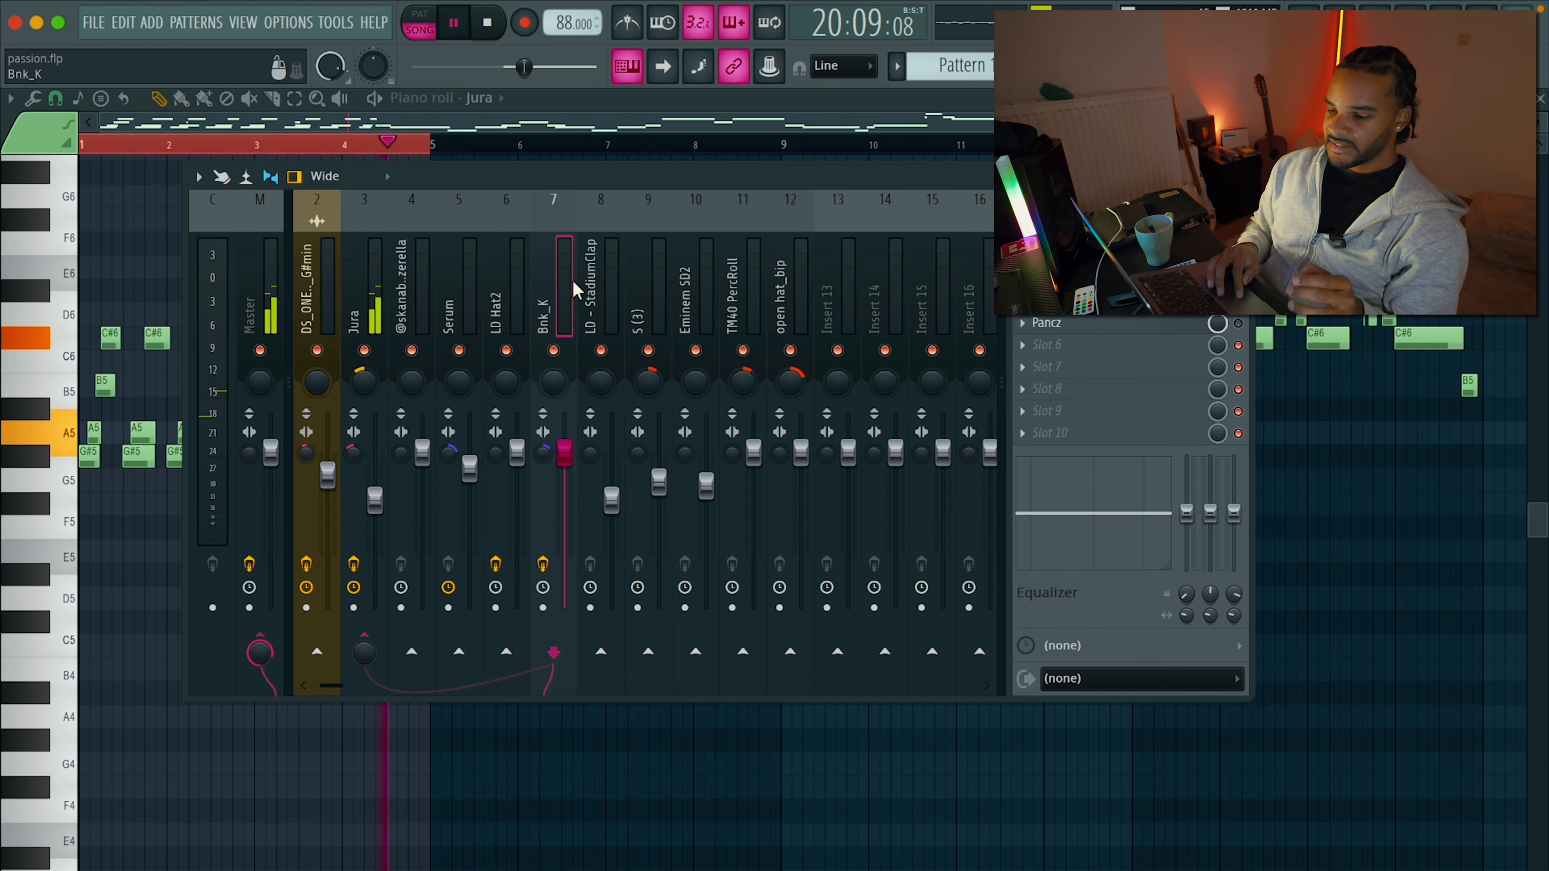
key(space)
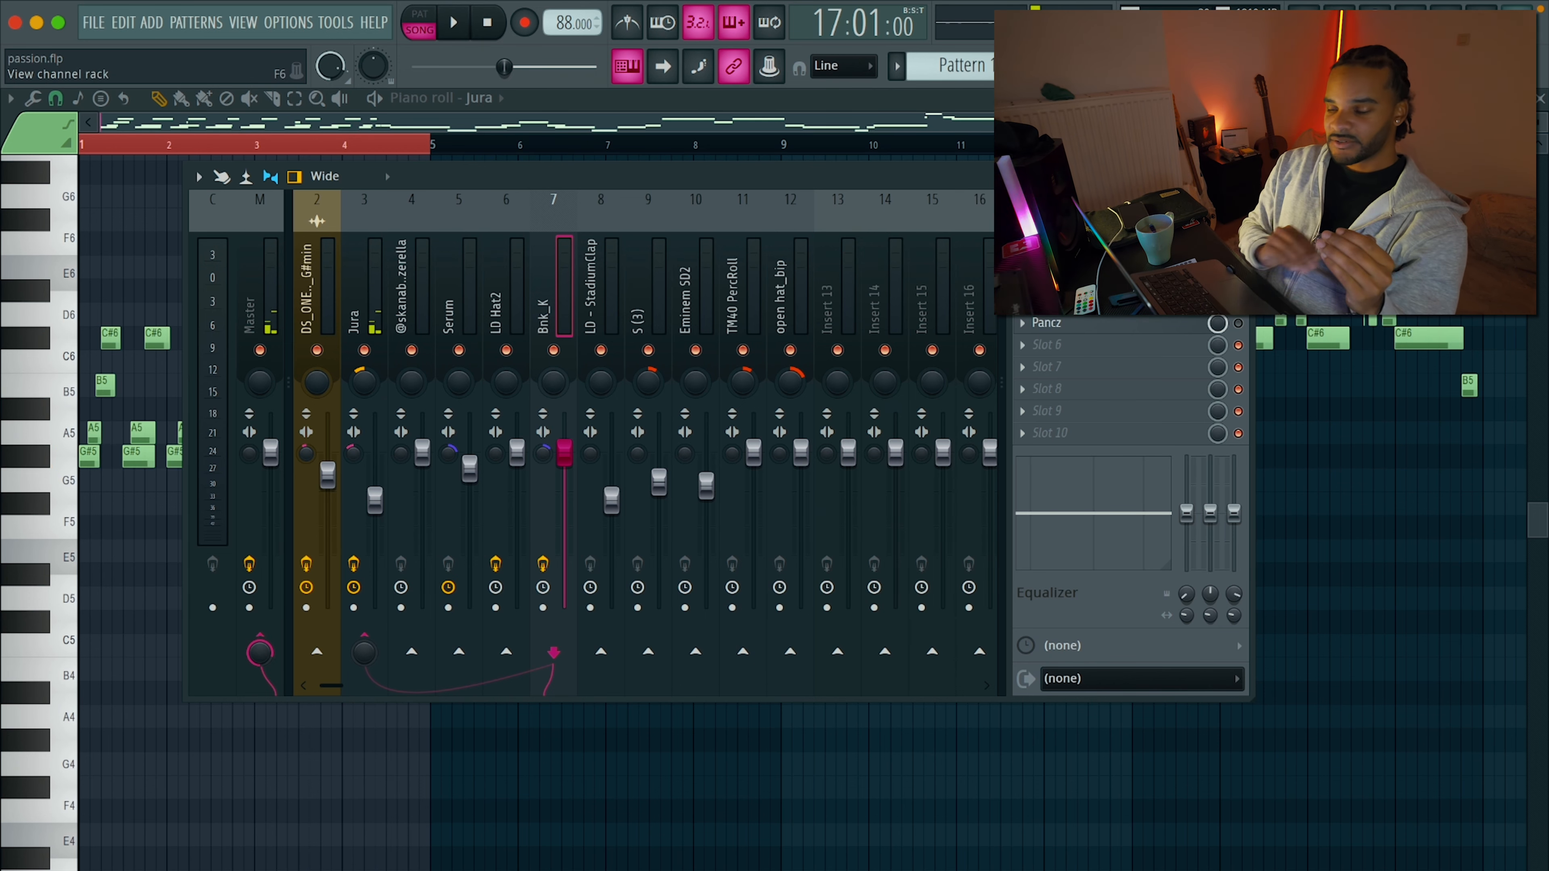
Re-enable the Track 5 drums in the playlist and play the song with only the Jura and Bnk_K mixer tracks active.
key(F6)
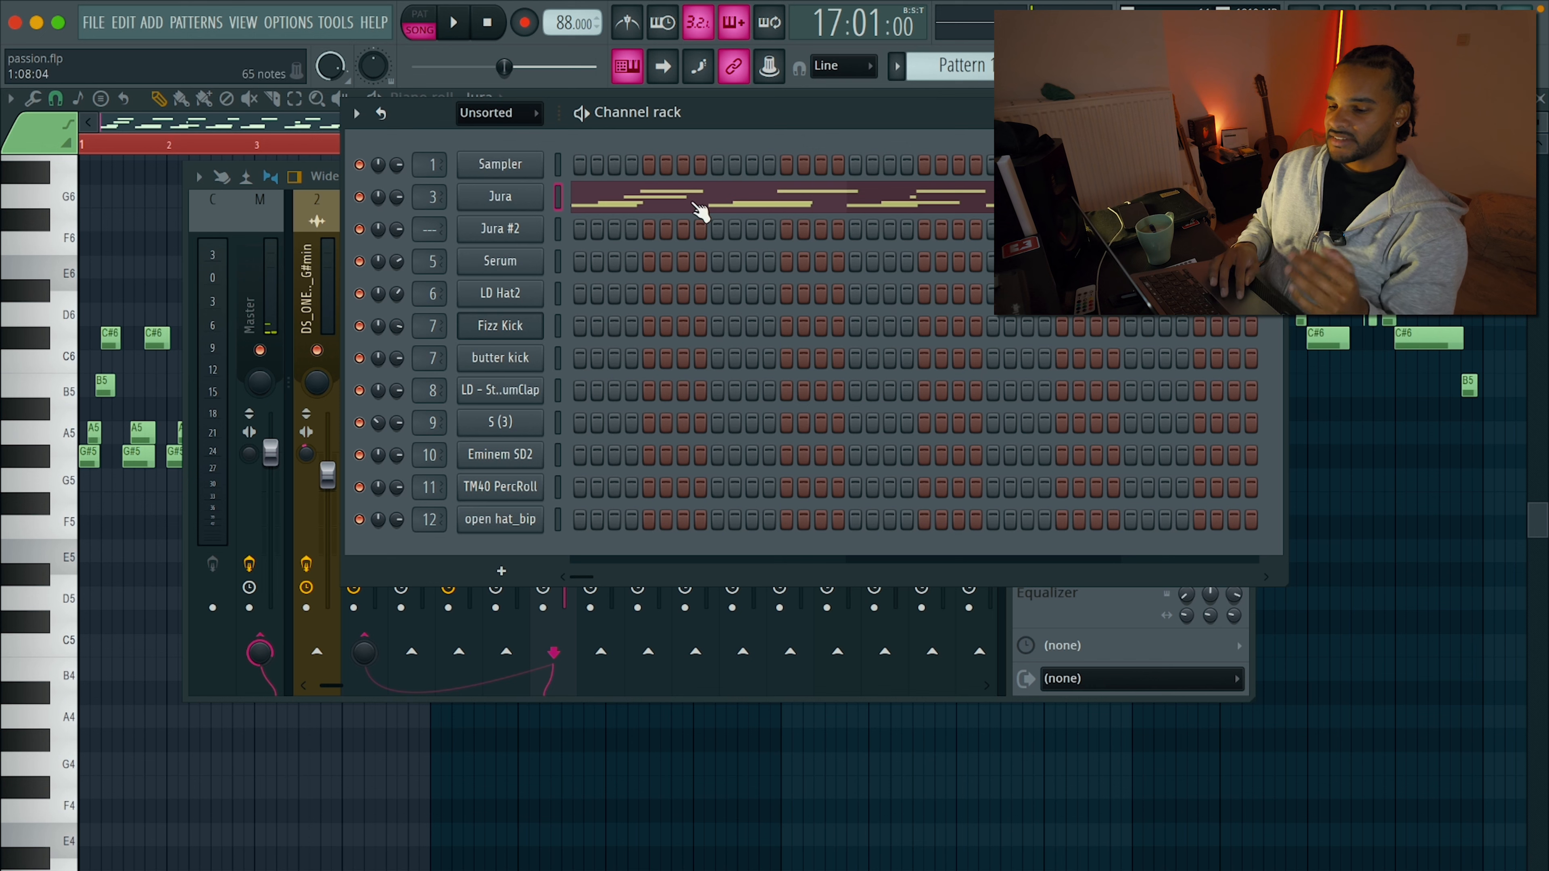
key(F5)
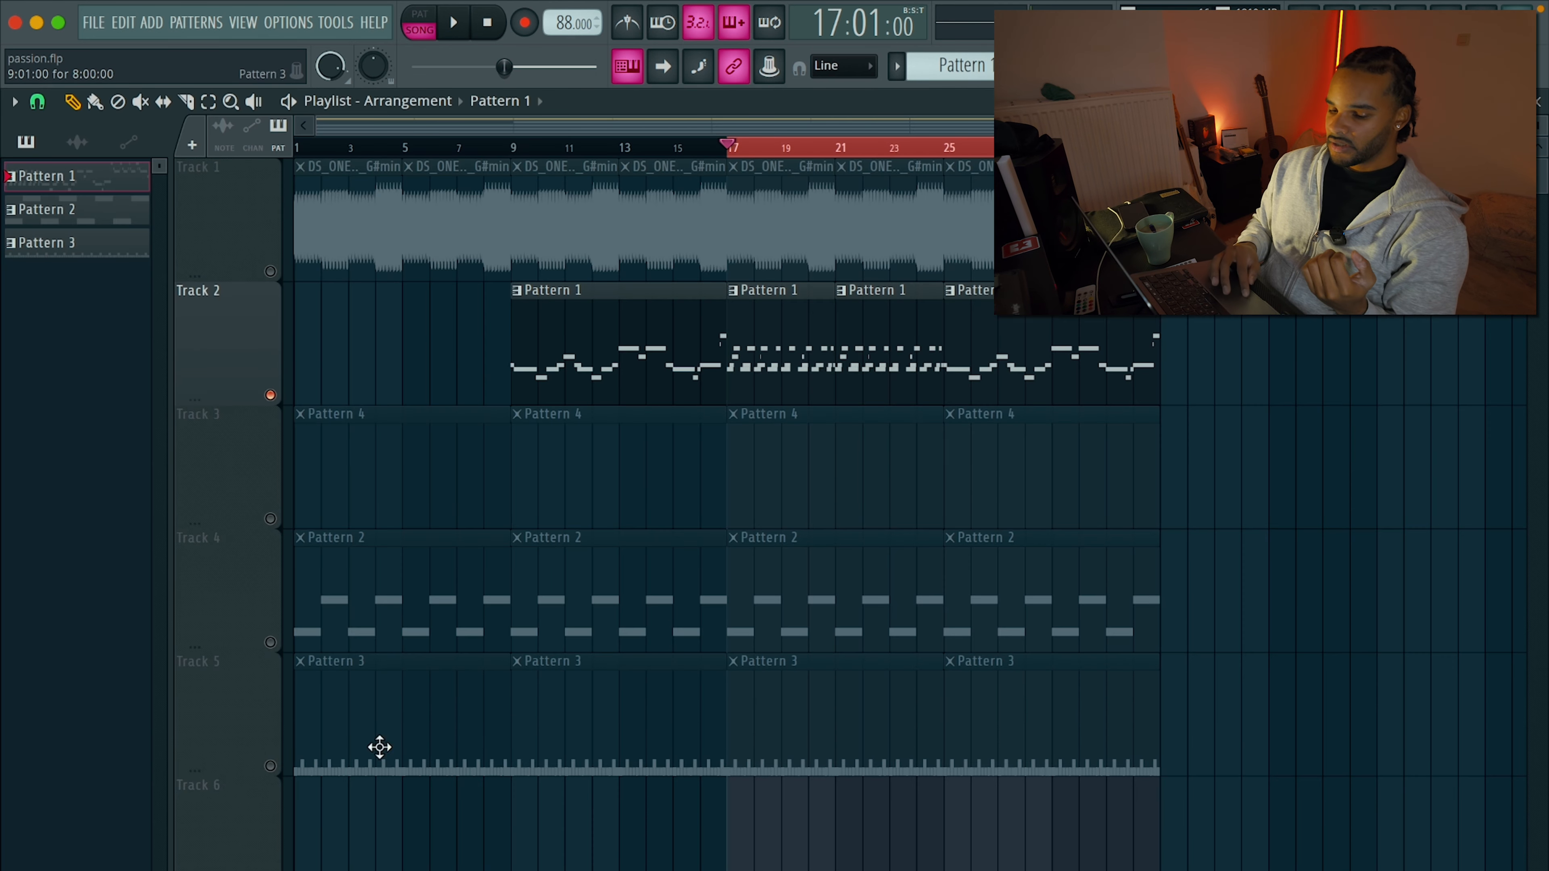
key(F9)
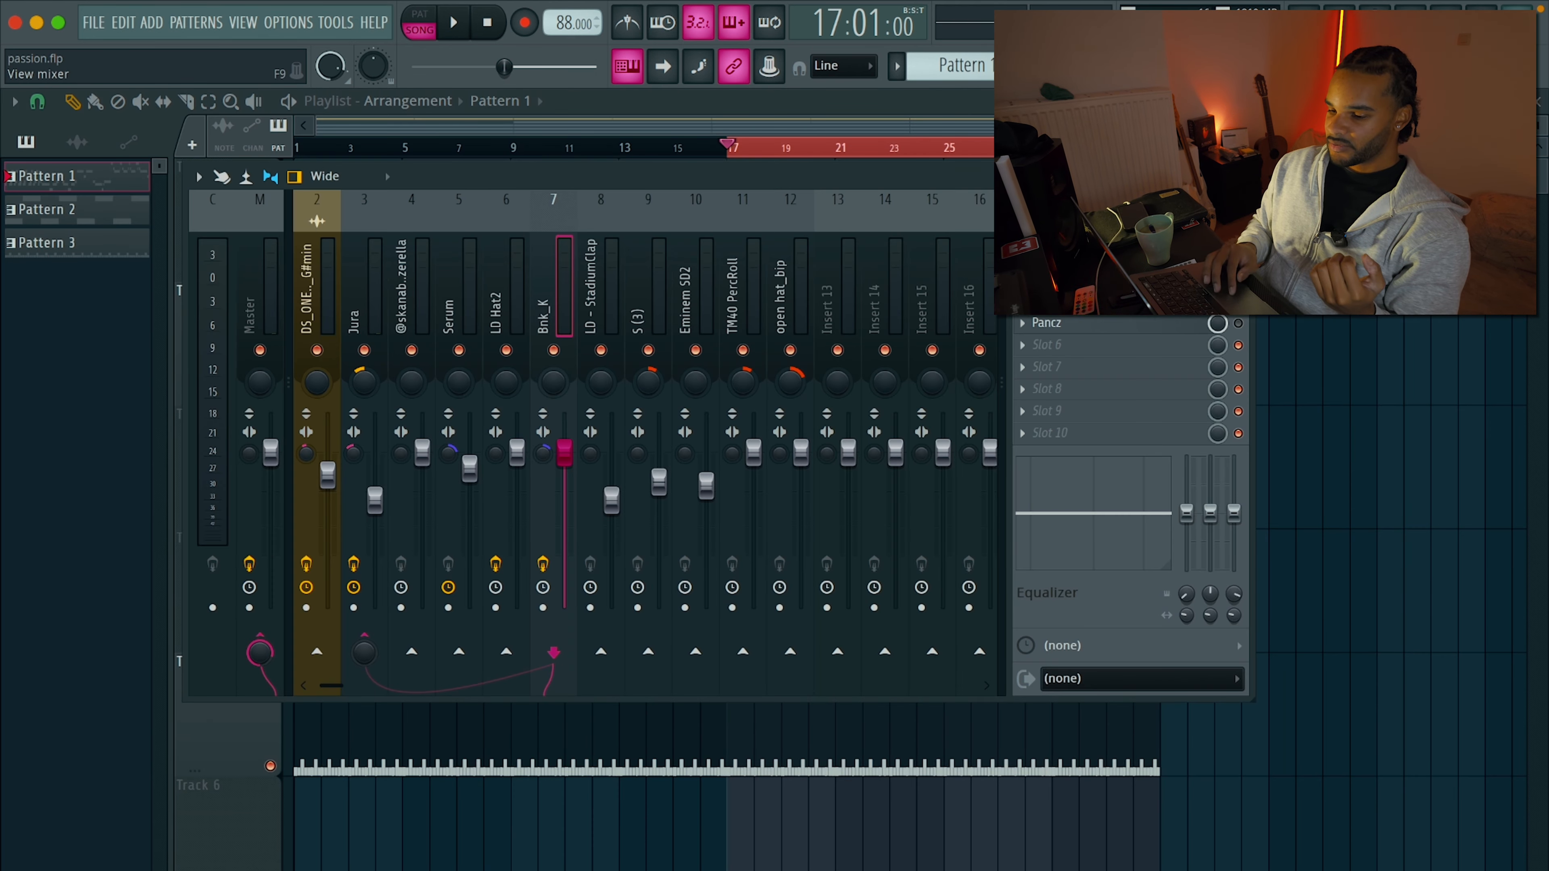
key(space)
ctrl+click(553, 350)
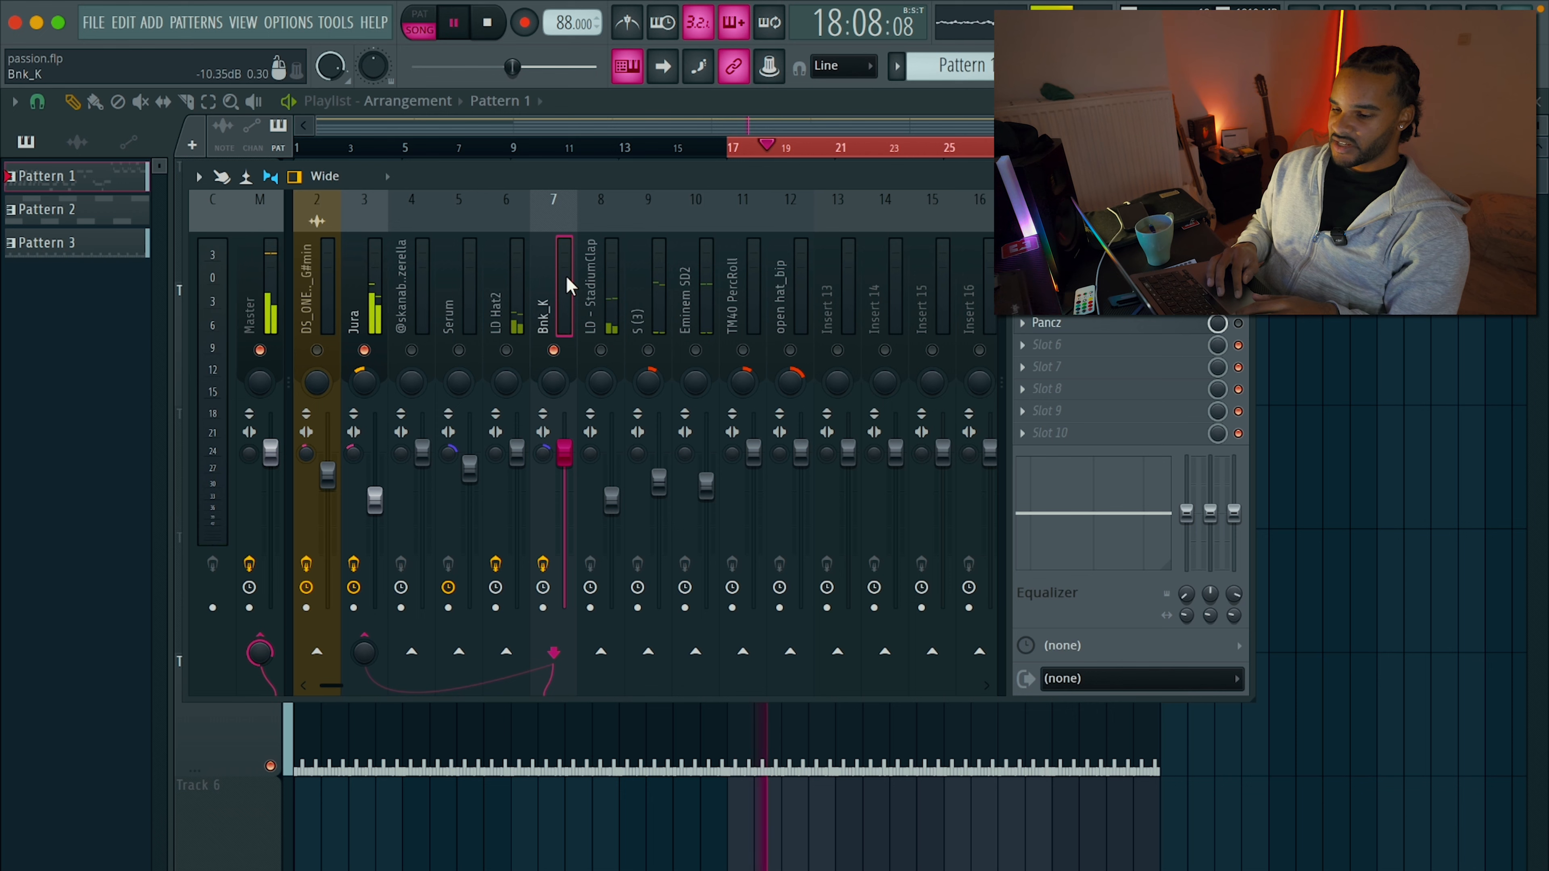
Audition the Jura track with Fruity Limiter off and on, and view the limiter's sidechain compression settings.
click(371, 277)
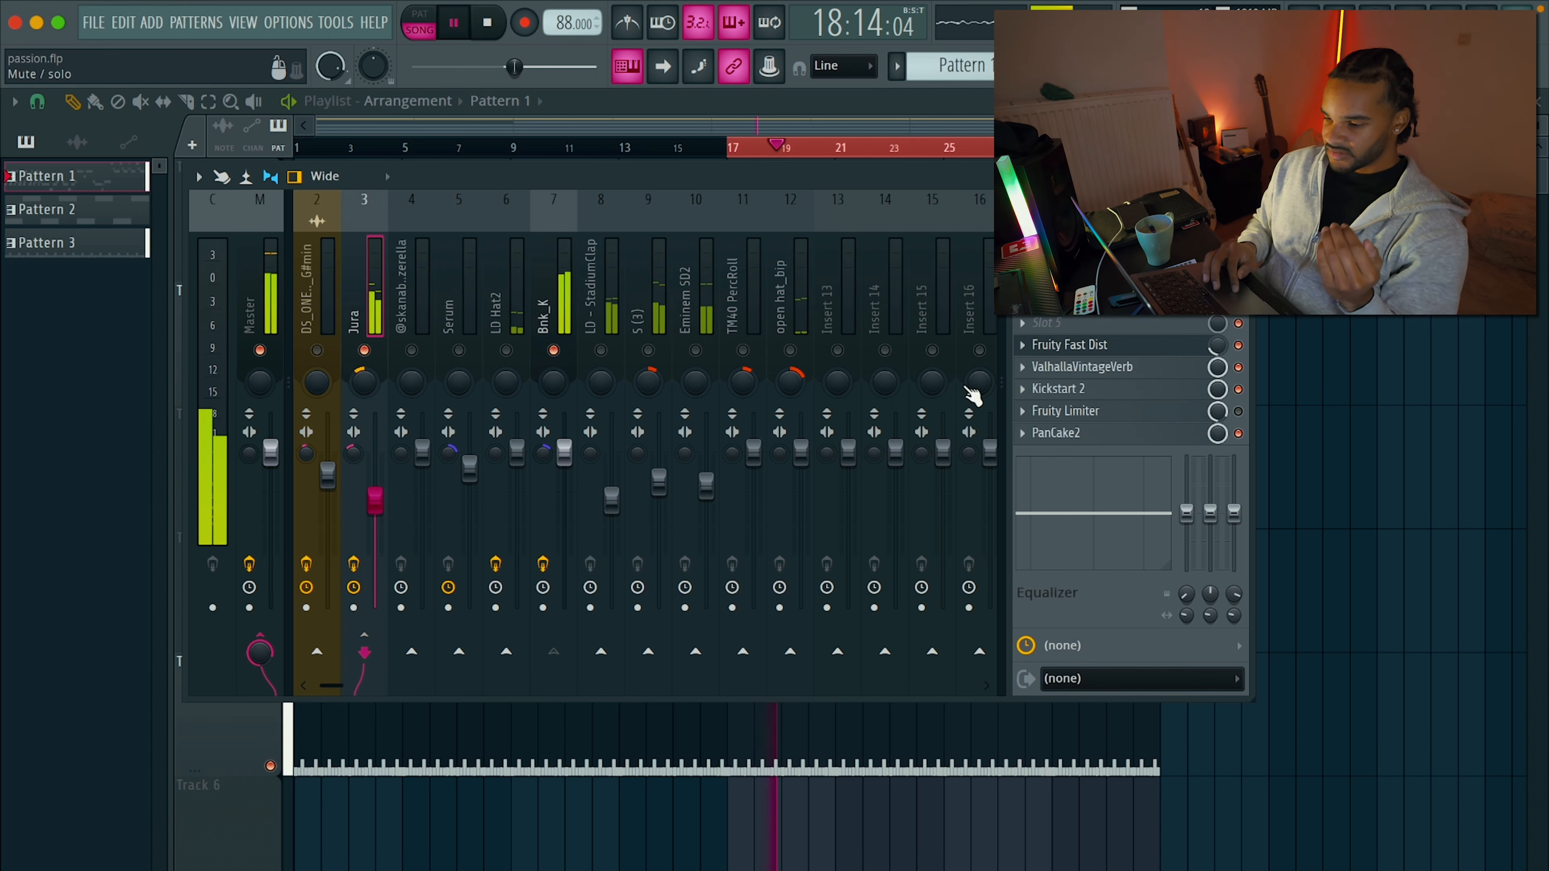
click(1098, 412)
click(1098, 412)
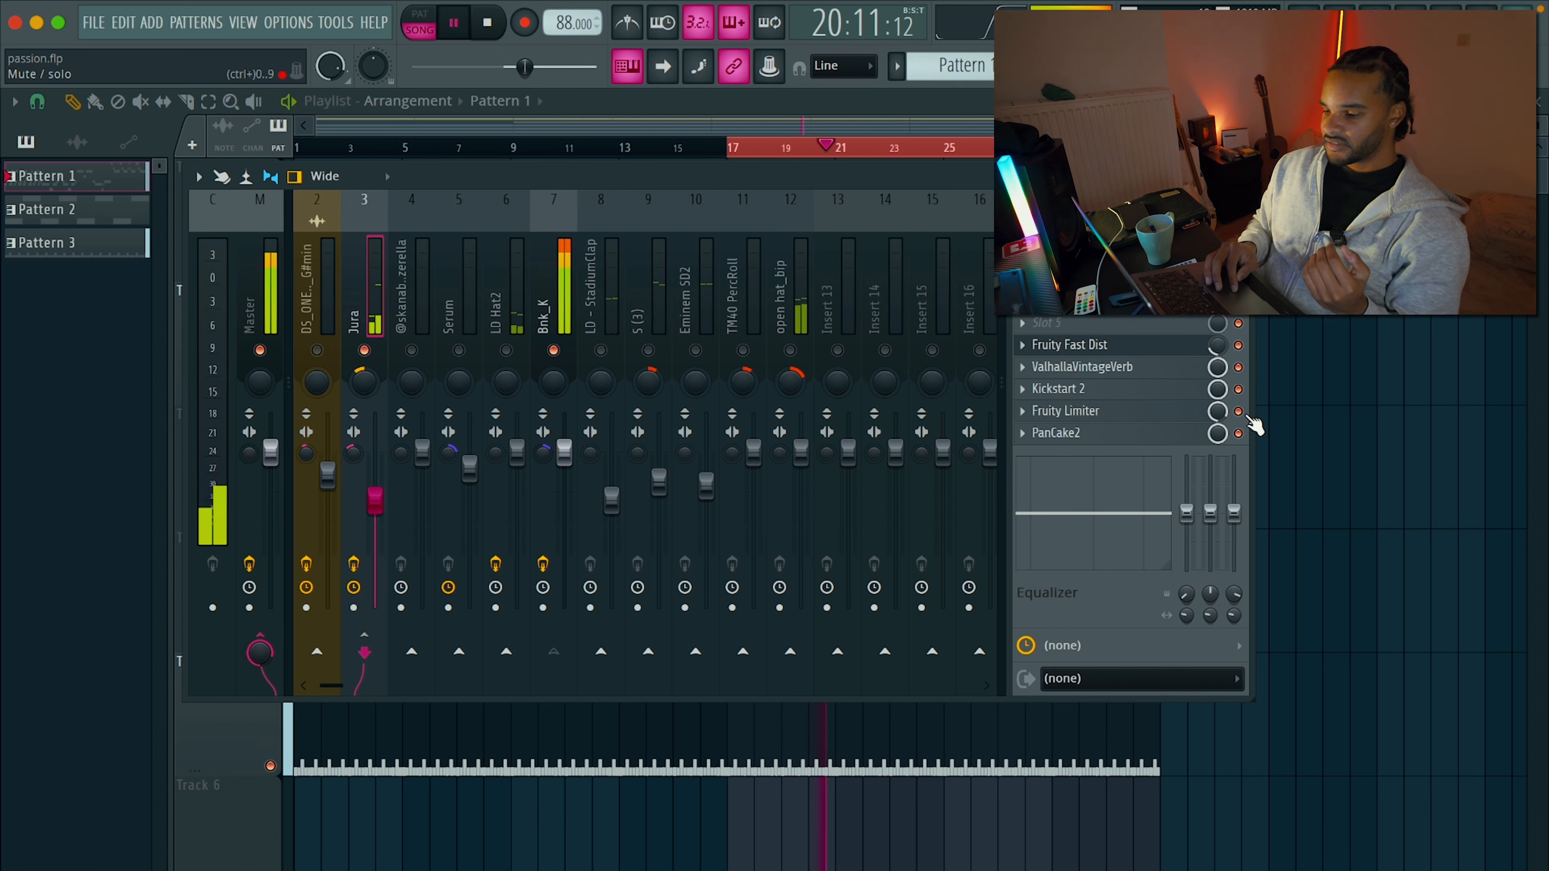
click(1073, 410)
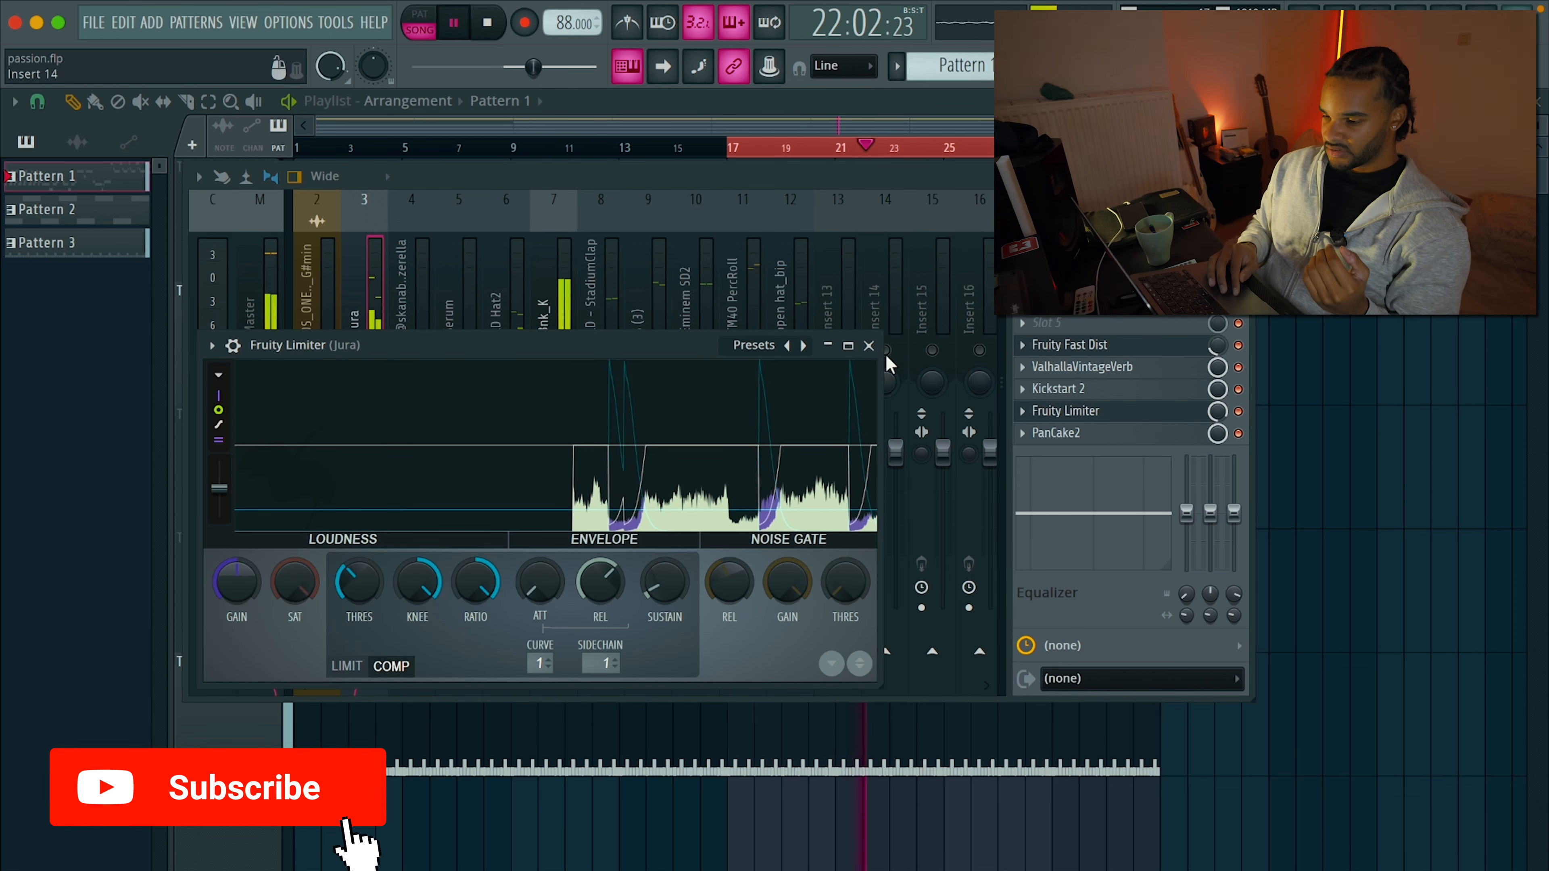
click(869, 345)
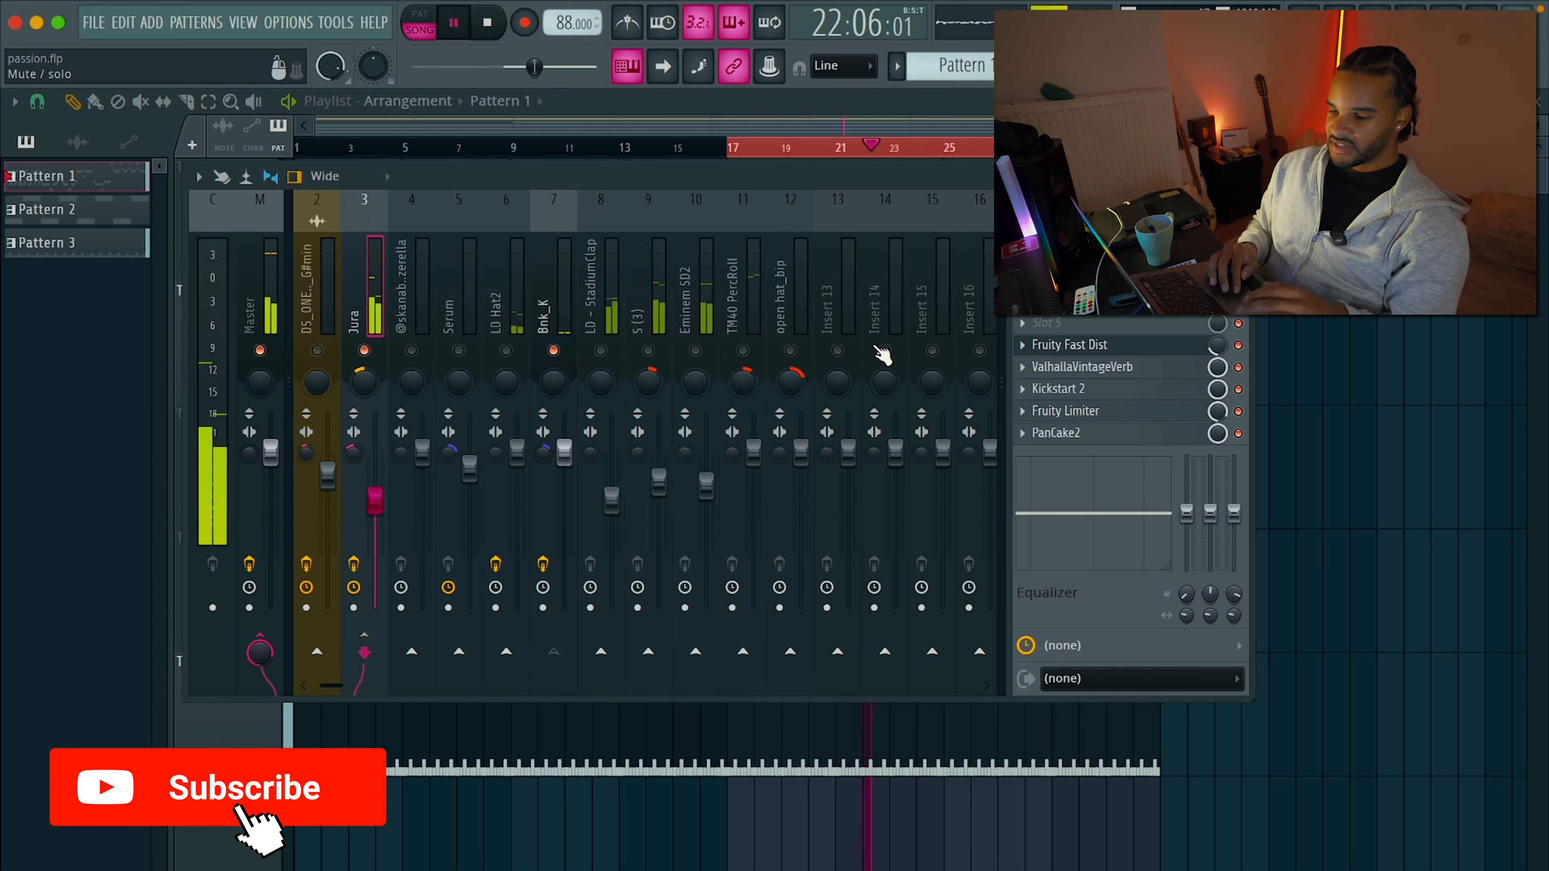
Reactivate all mixer tracks, close the mixer, stop playback, and unmute every playlist track.
click(841, 352)
right_click(839, 351)
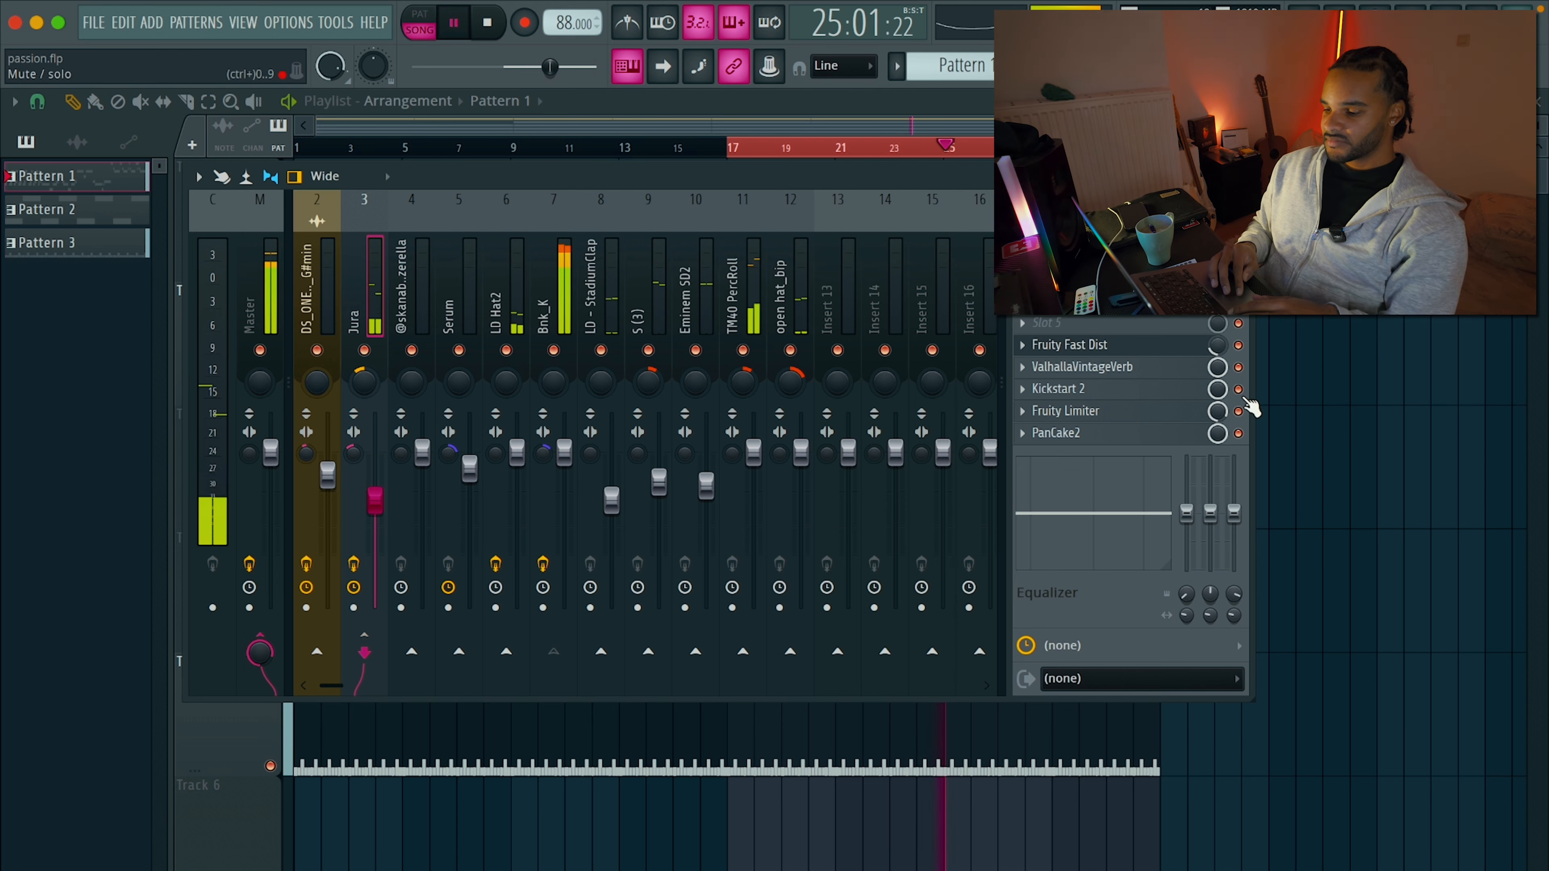
key(F9)
key(space)
ctrl+click(271, 395)
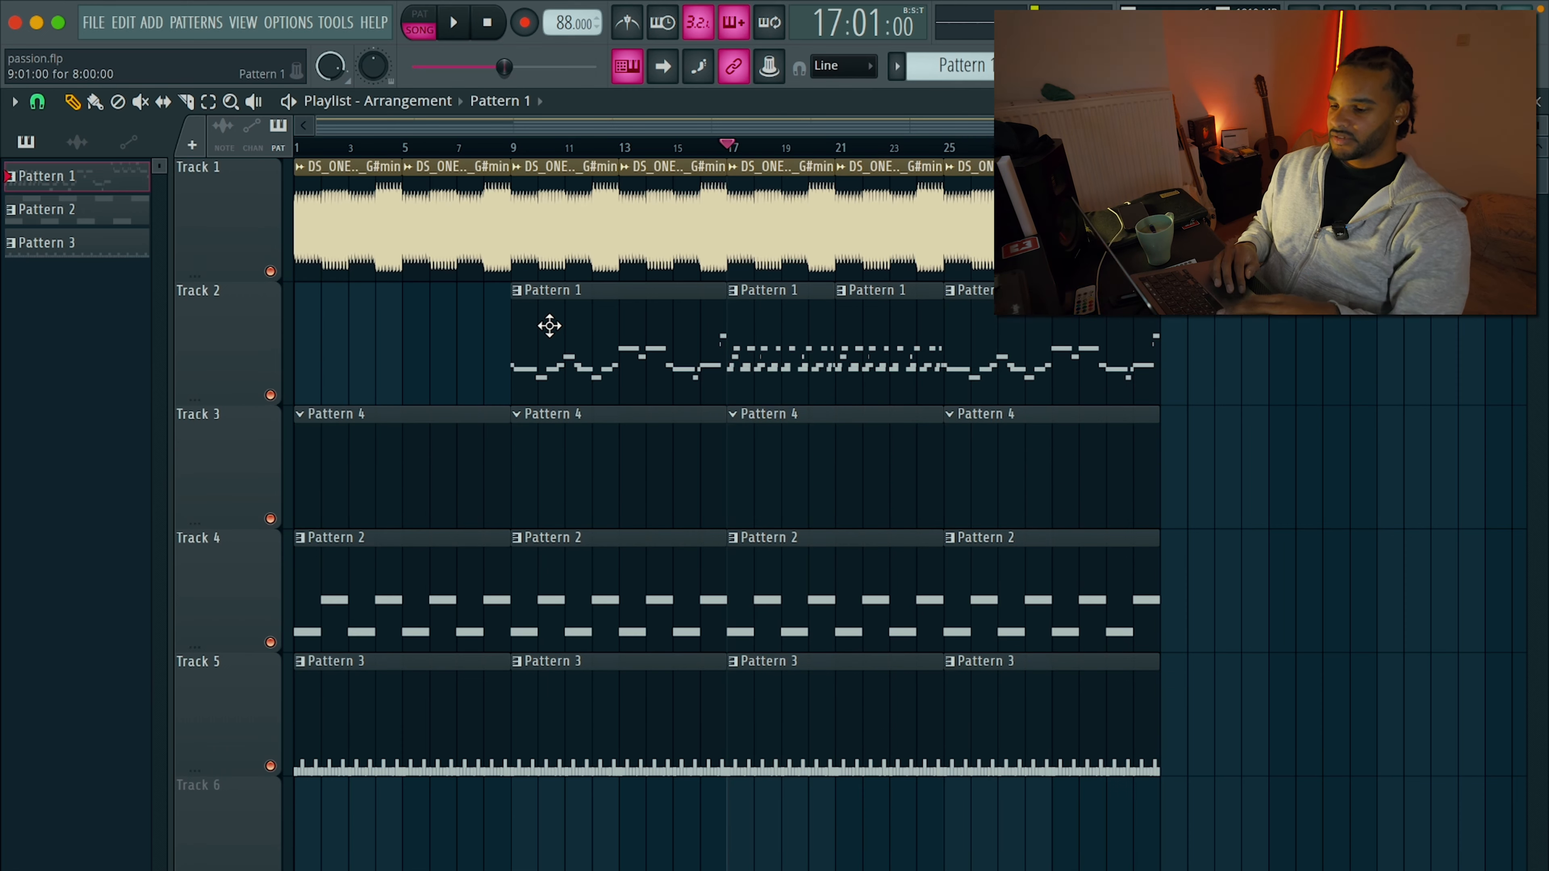
Open the Farfisa V channel of Pattern 4 in the piano roll and start recording from bar 17.
key(space)
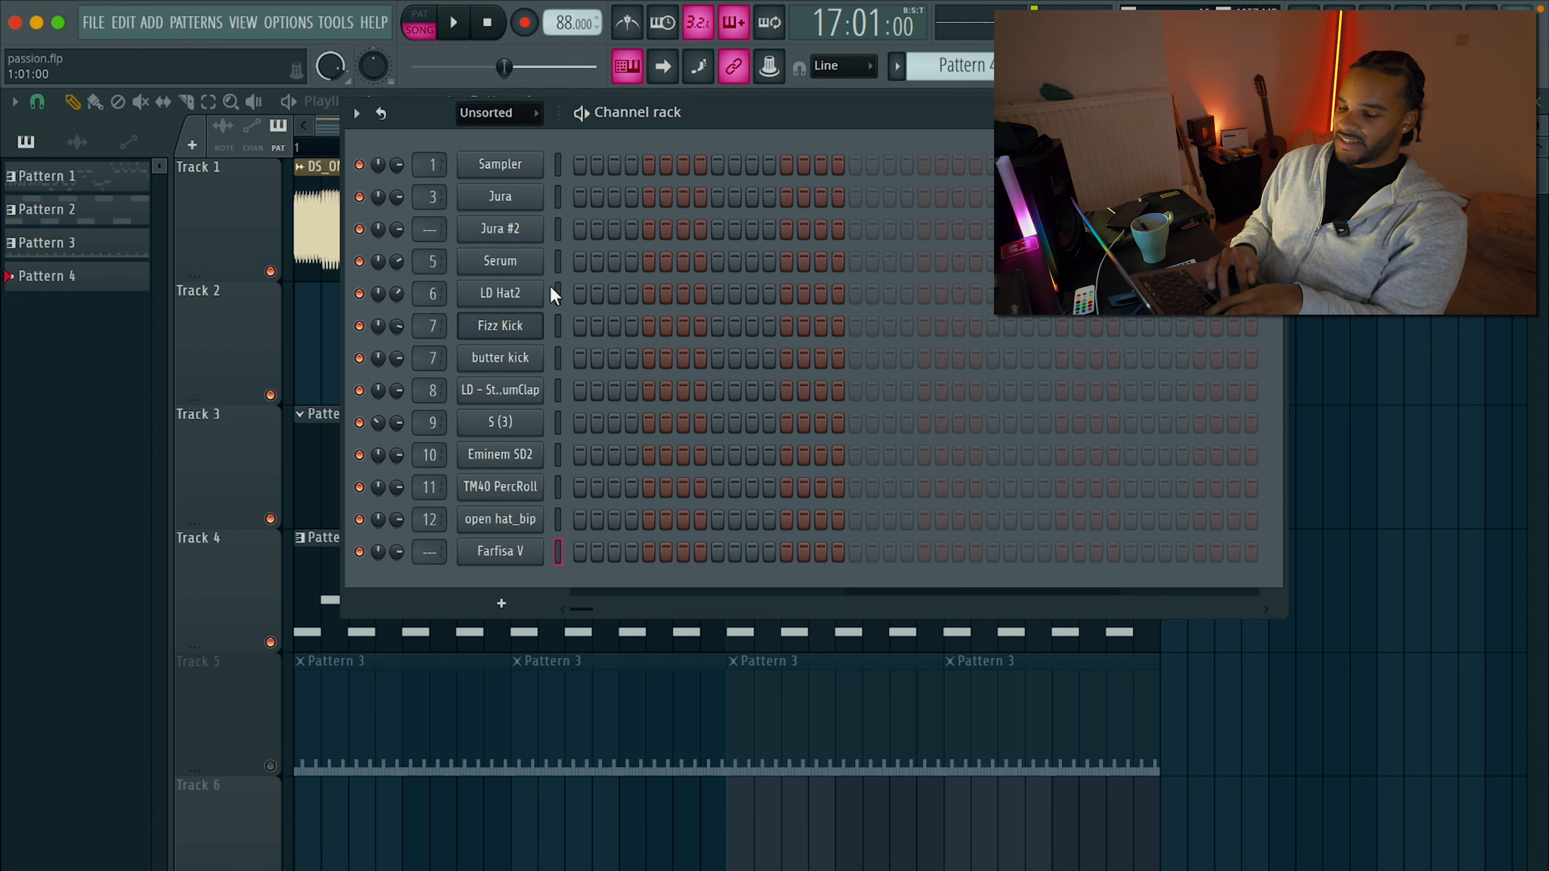
right_click(511, 549)
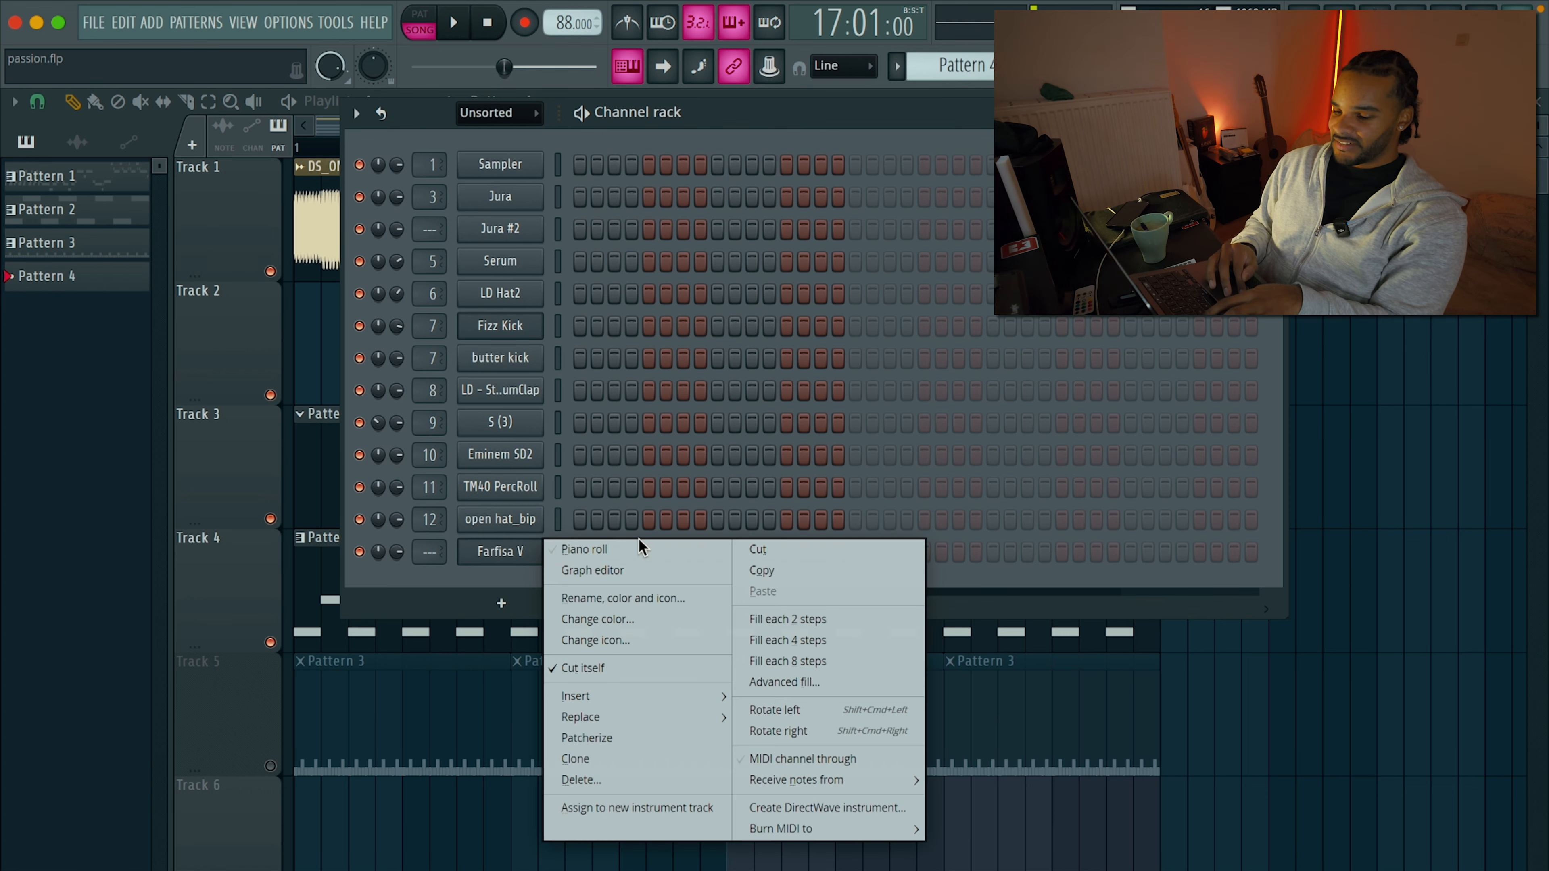
click(639, 545)
scroll(569, 324, up, 1)
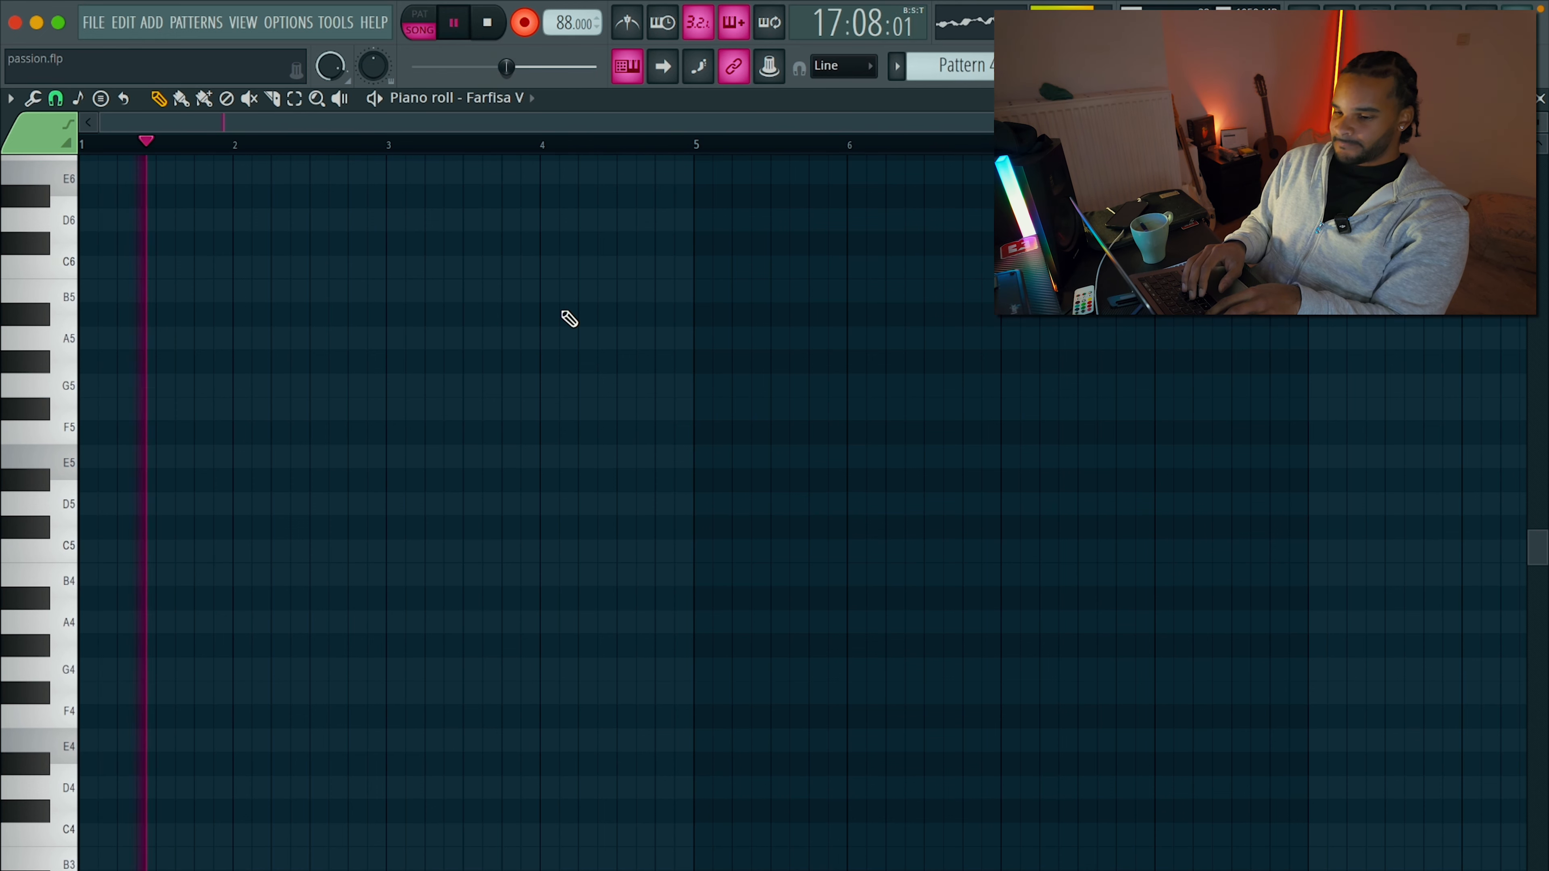
Record the Farfisa V chord notes F#5, A5 and C#6 into Pattern 4 over the playing song, and end the recording.
key(g)
key(n)
key(l)
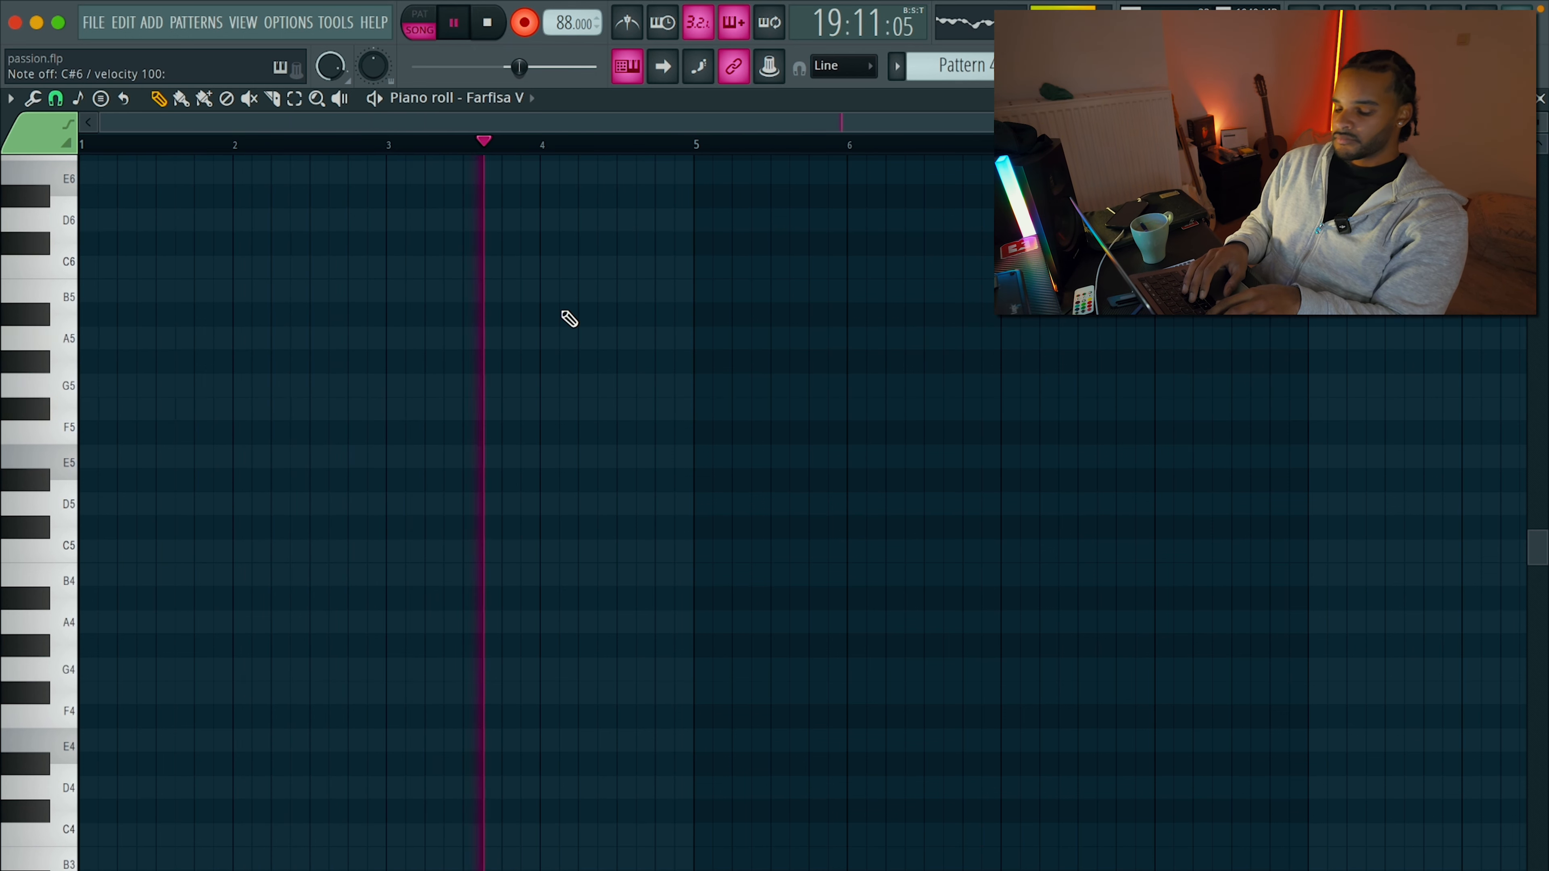
key(g)
key(n)
key(l)
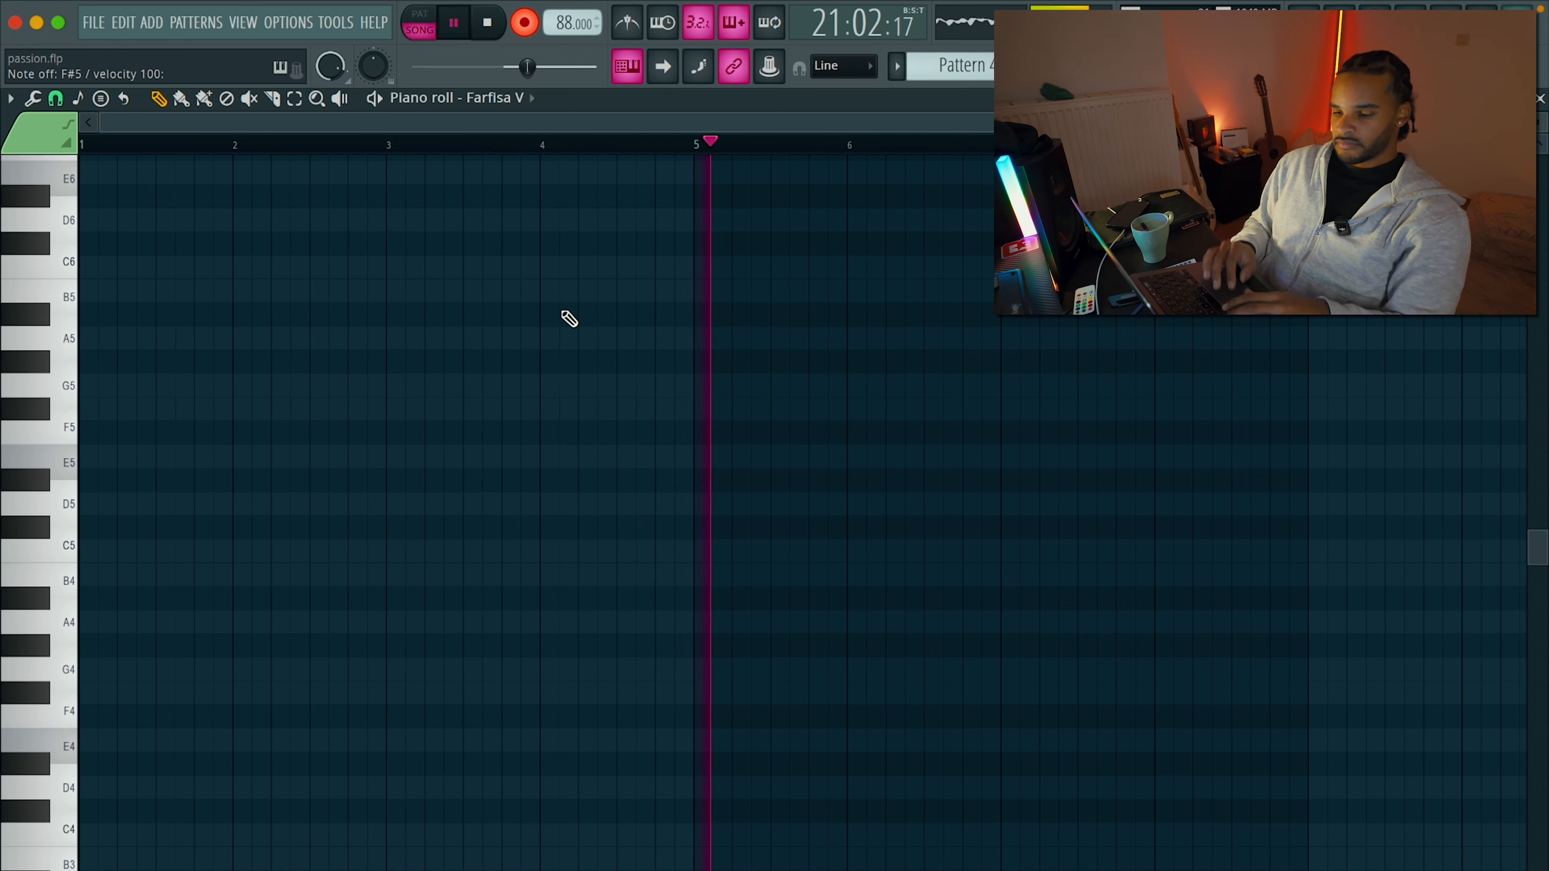
key(space)
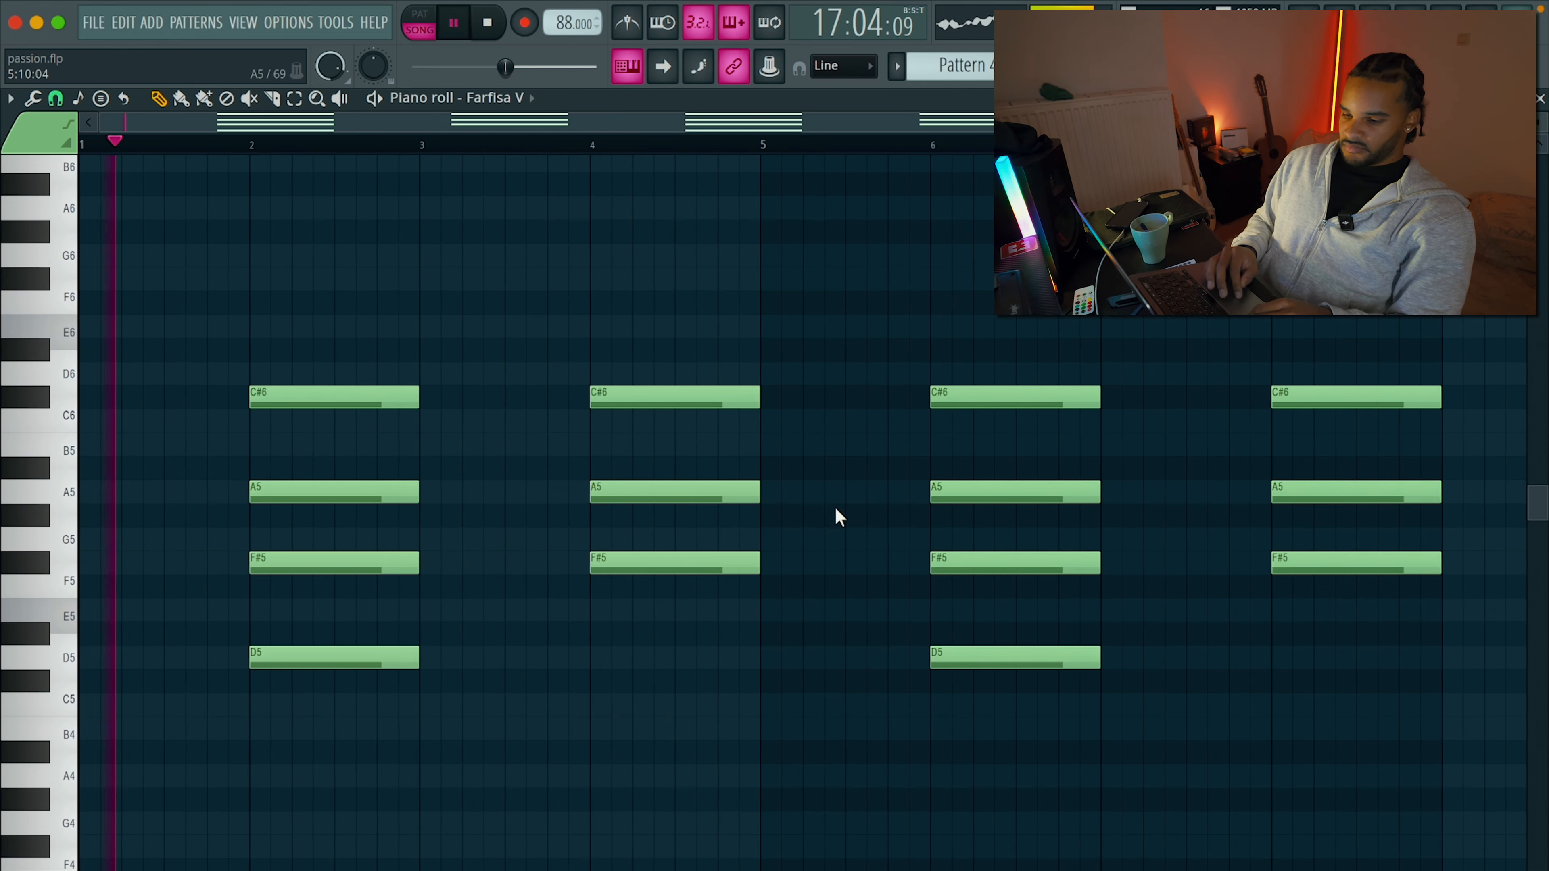
Delete the two D5 notes at bars 2 and 6 of the Farfisa V part.
ctrl+click(363, 667)
key(Delete)
ctrl+click(993, 656)
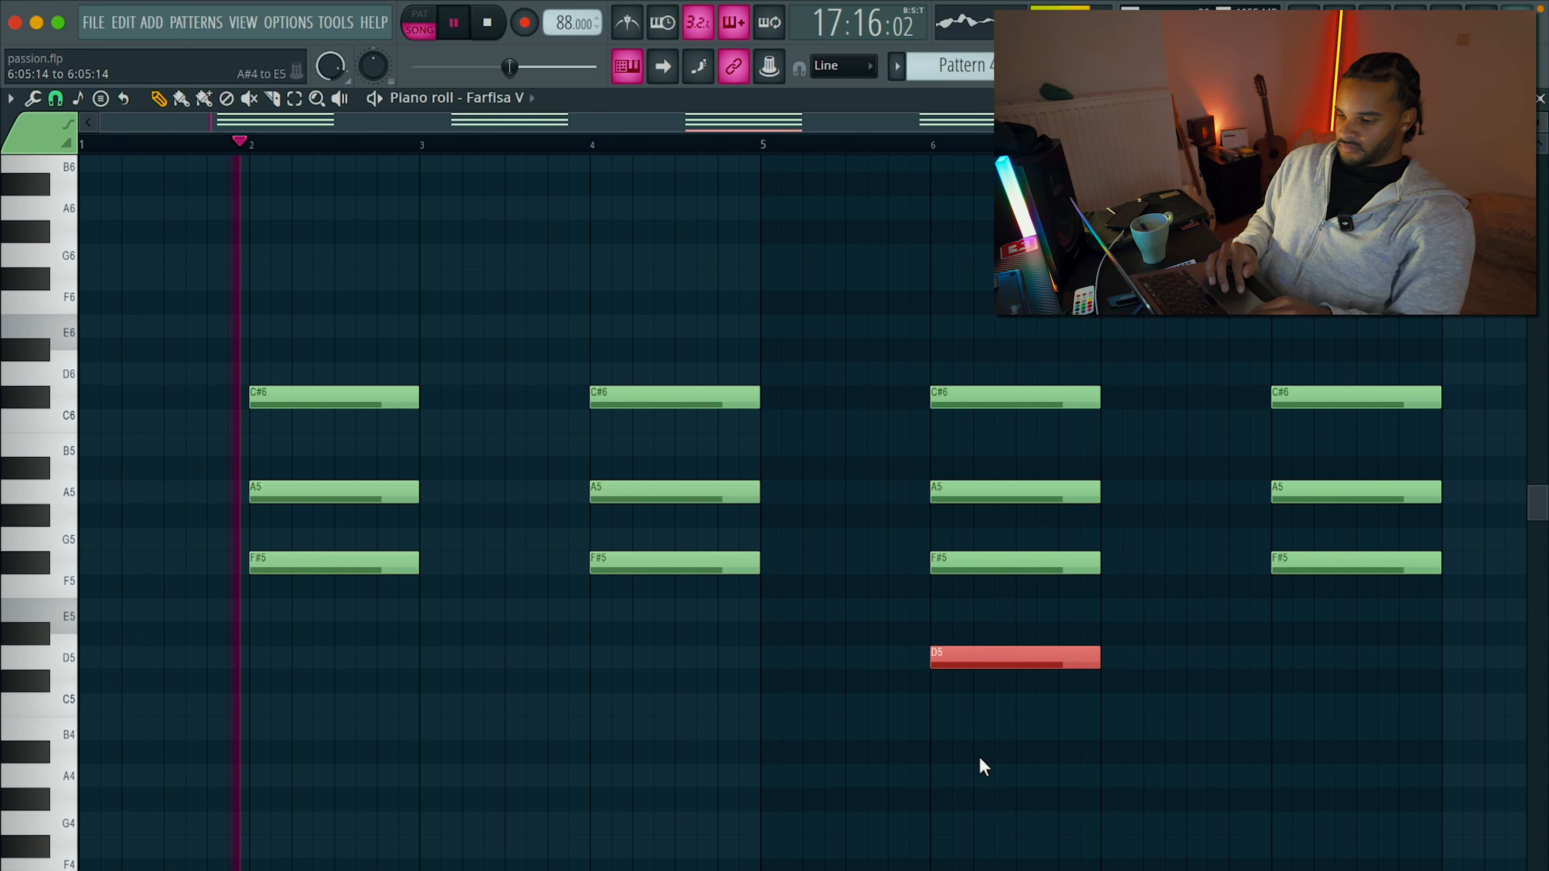
key(Delete)
Route the Farfisa V channel to mixer track 13.
key(F6)
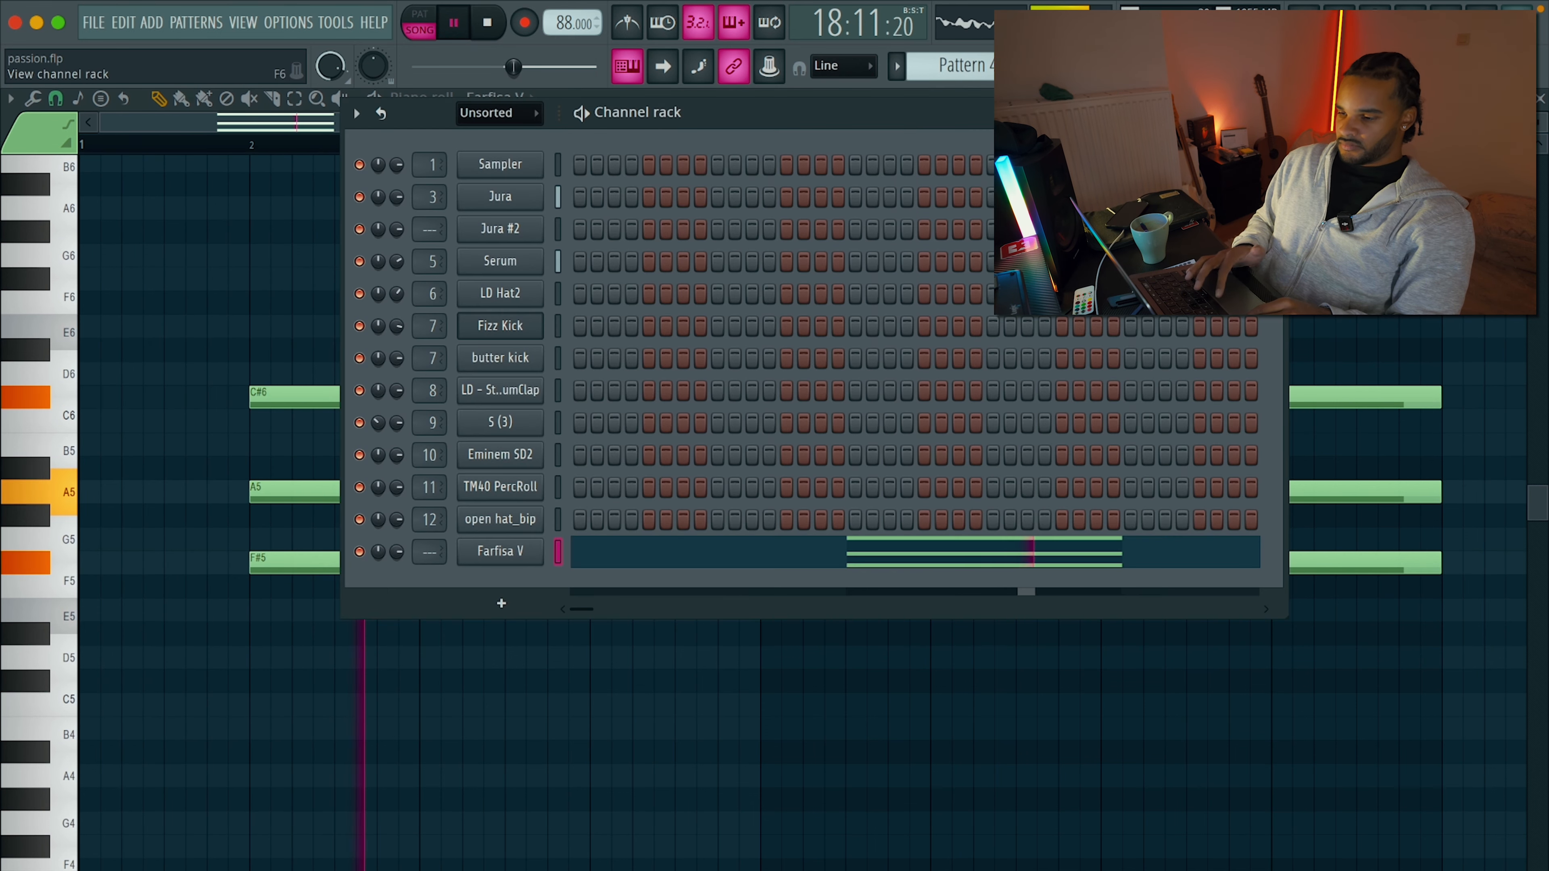
key(super+l)
key(F6)
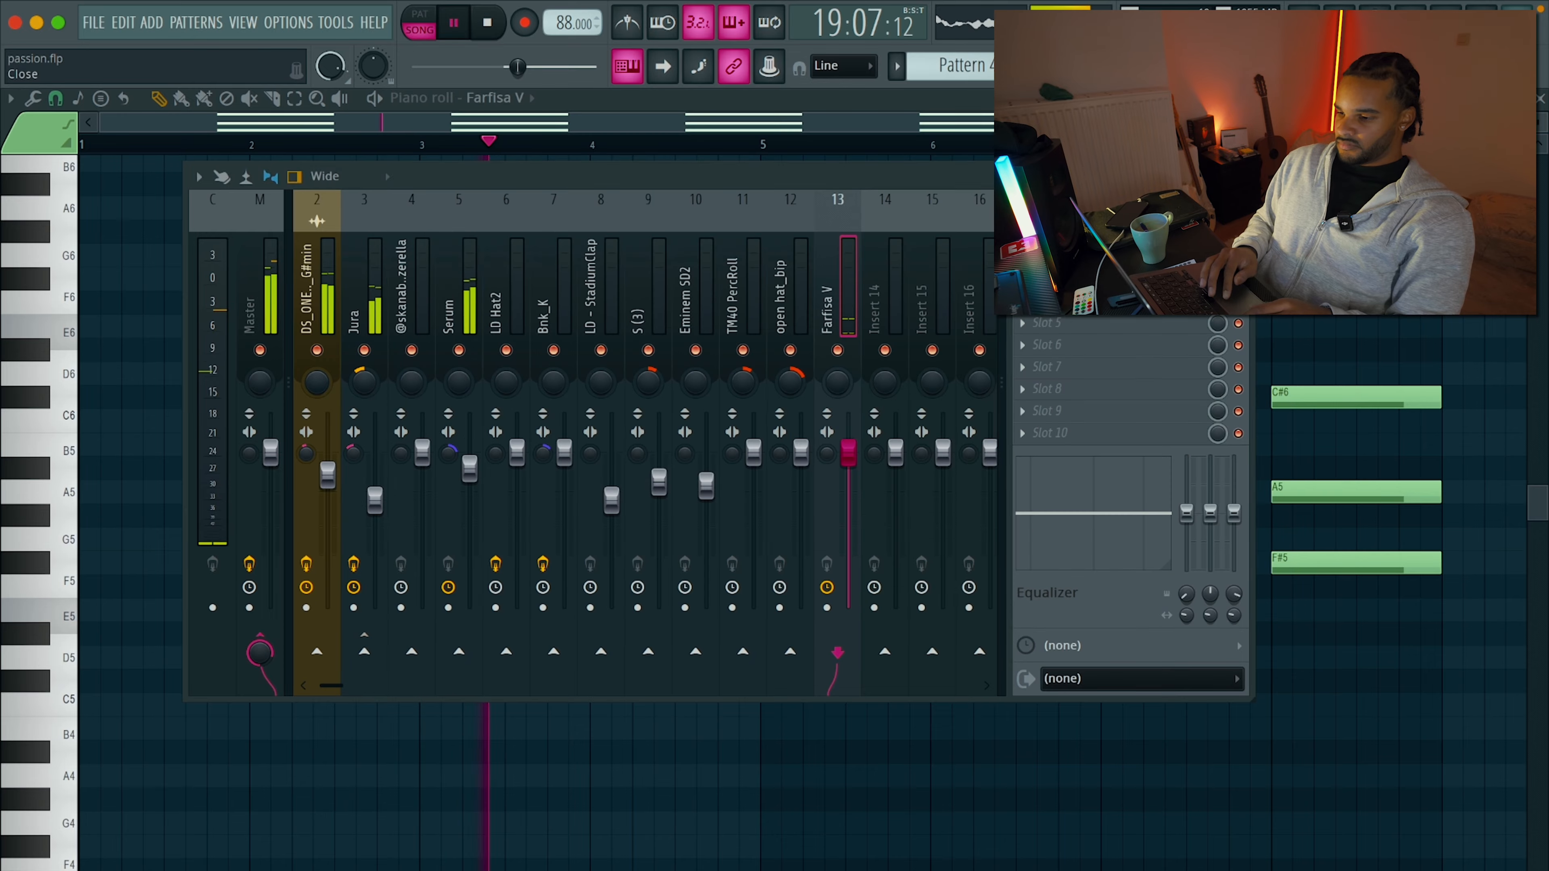
Load SuperVHS into effect slot 6 of the Farfisa V mixer track and close its window.
click(1118, 344)
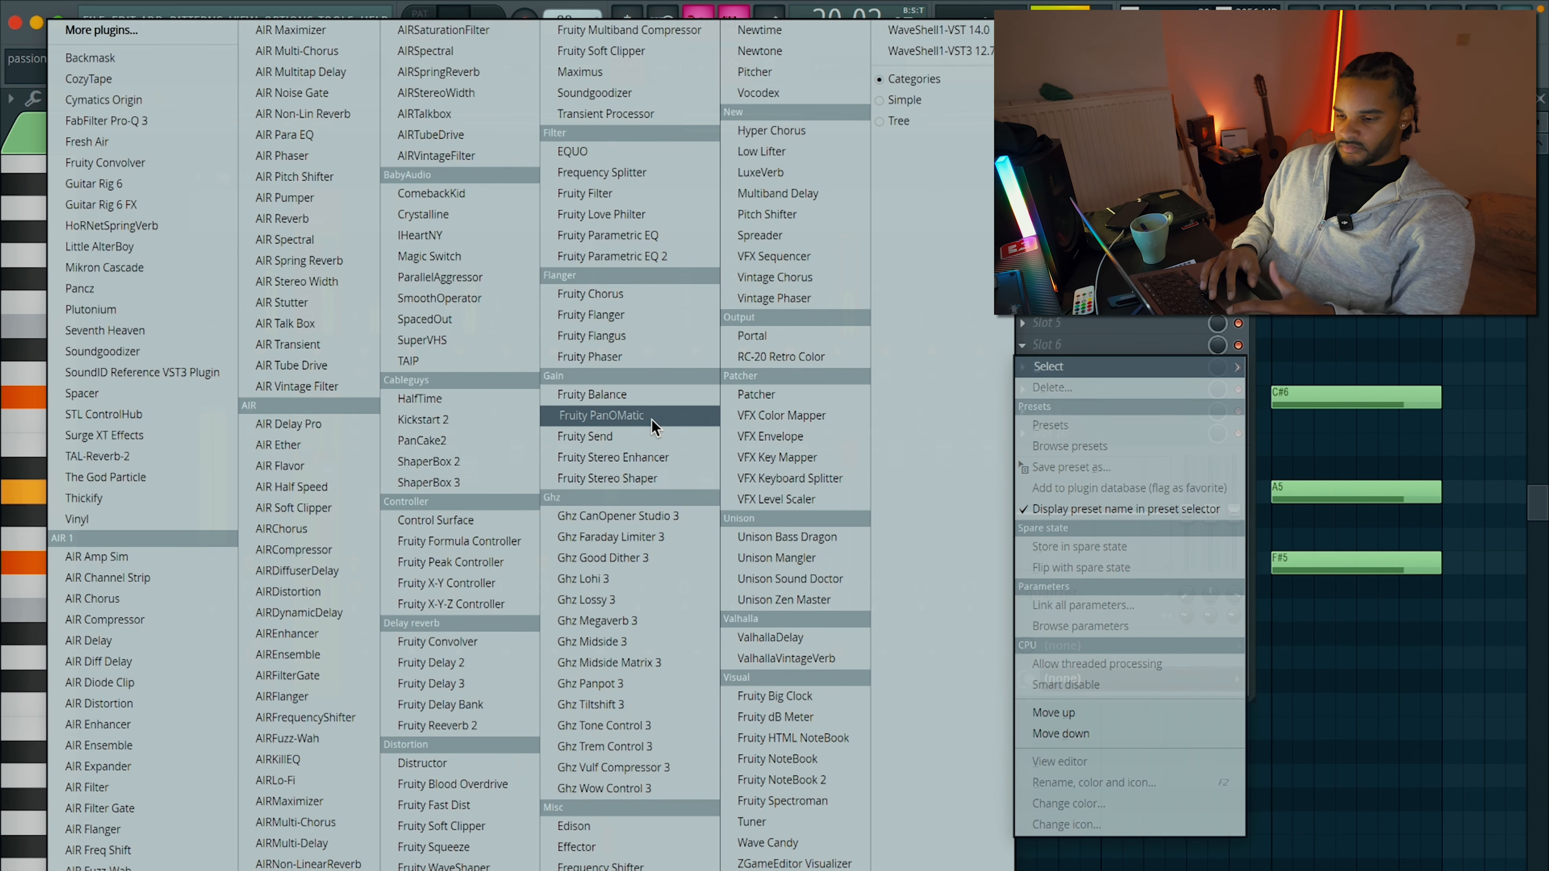
click(479, 340)
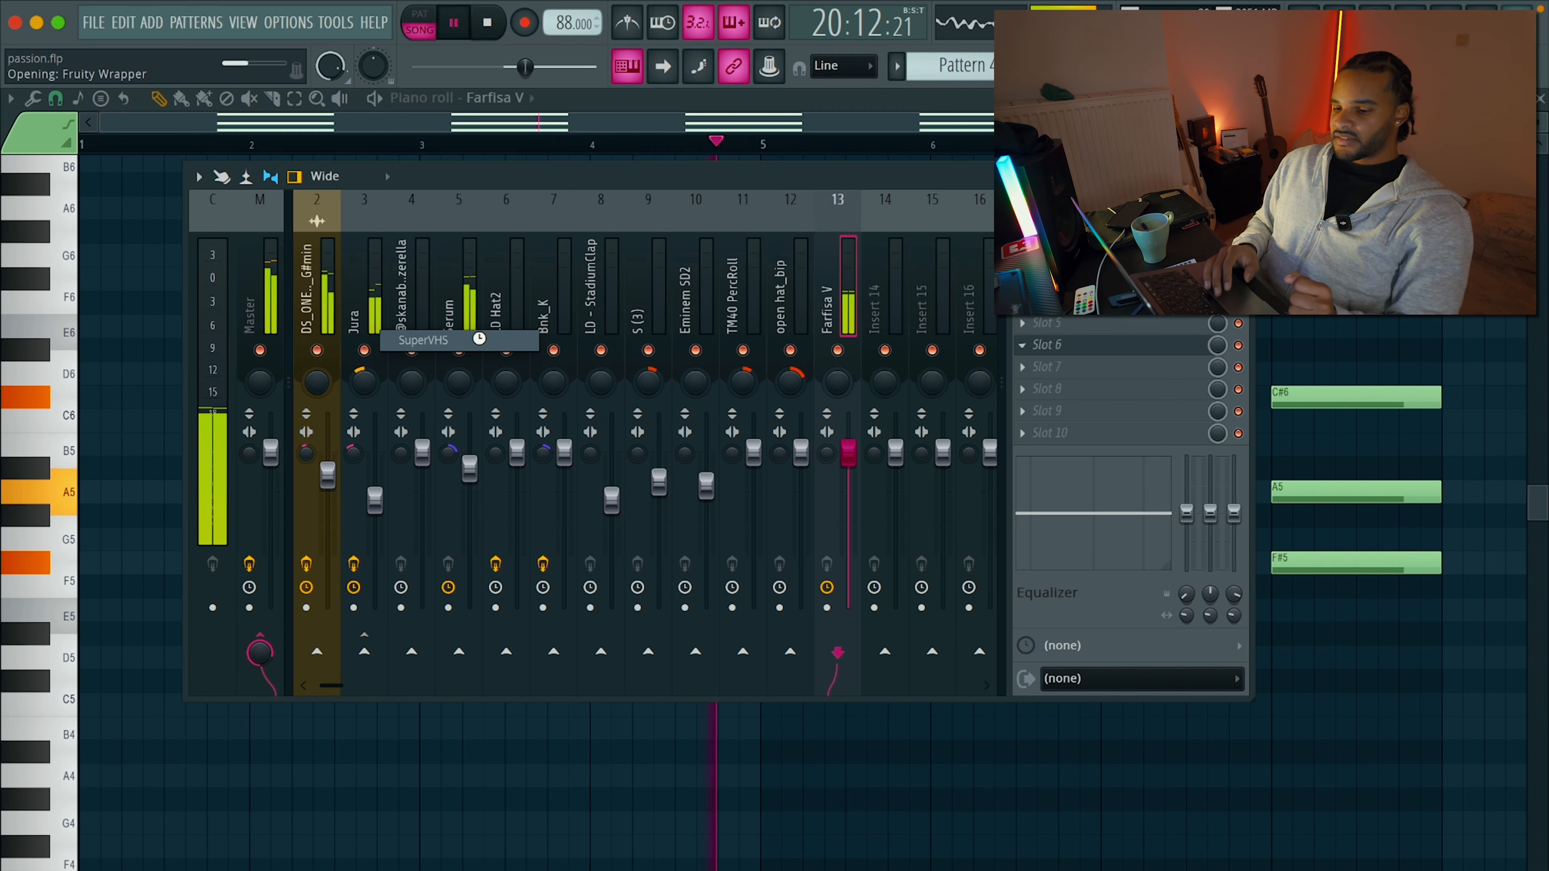
drag(115, 139, 165, 191)
click(805, 89)
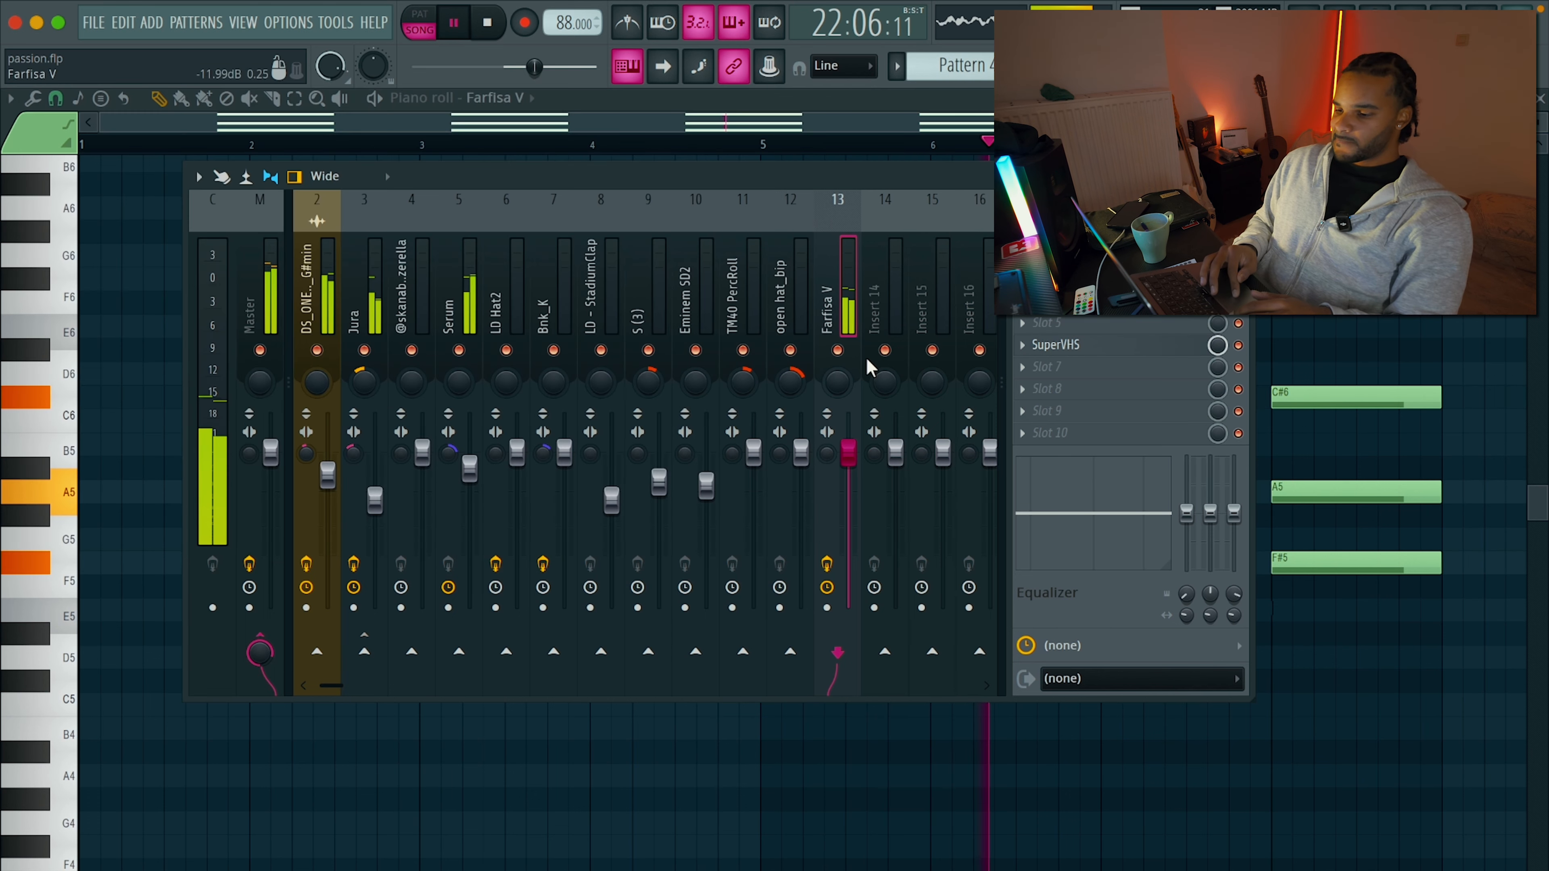
Load ValhallaDelay into slot 7 of the Farfisa V mixer track with the DIGITAL-Eighth-note Delay preset.
click(1053, 367)
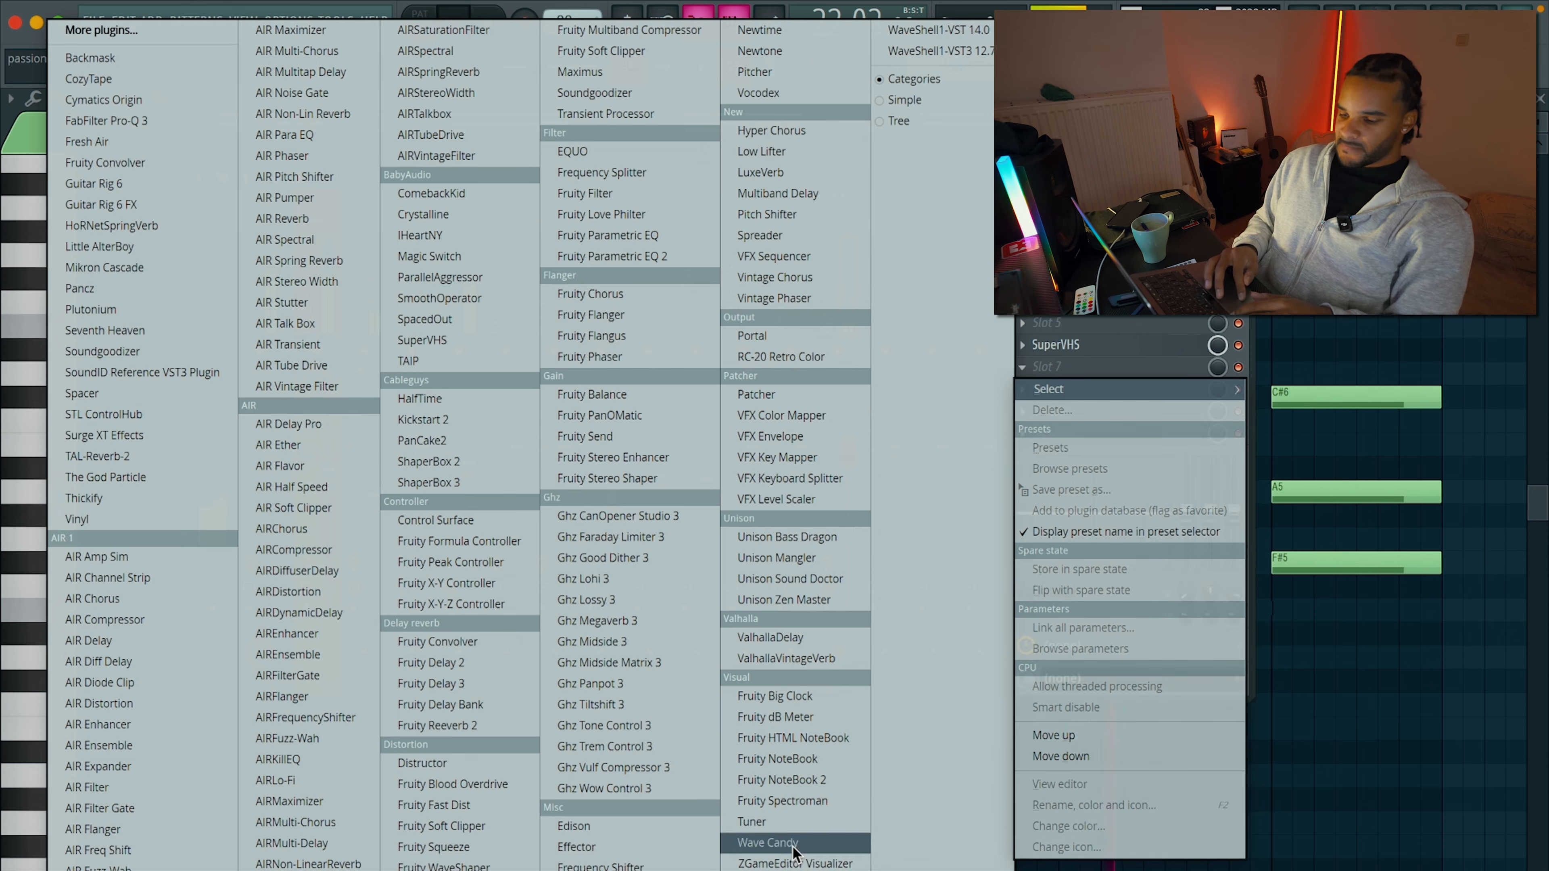
click(770, 637)
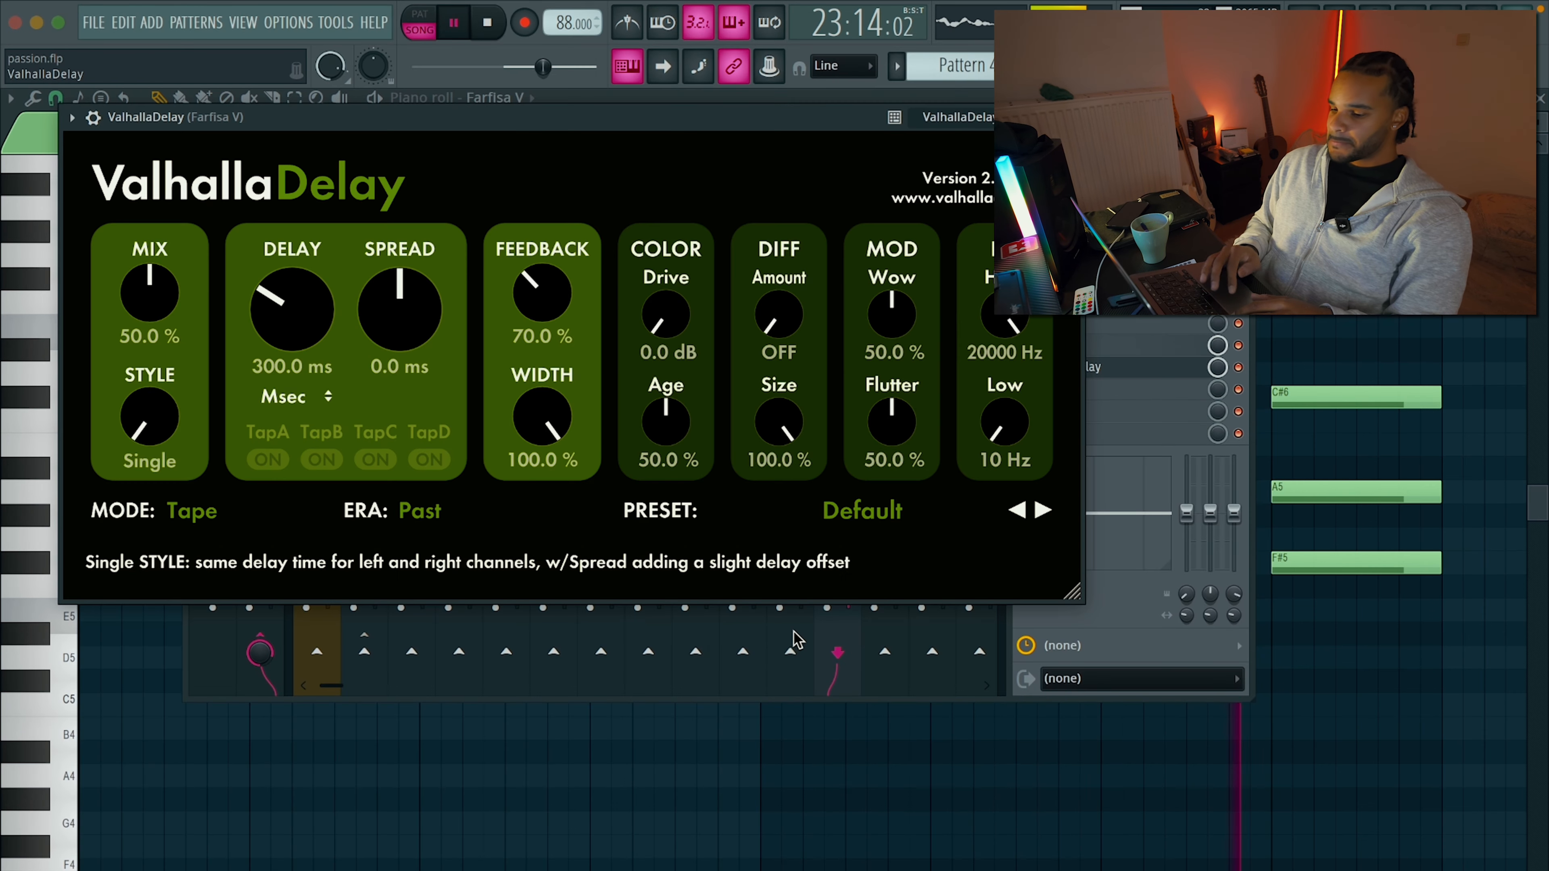
click(815, 513)
mouse_move(940, 705)
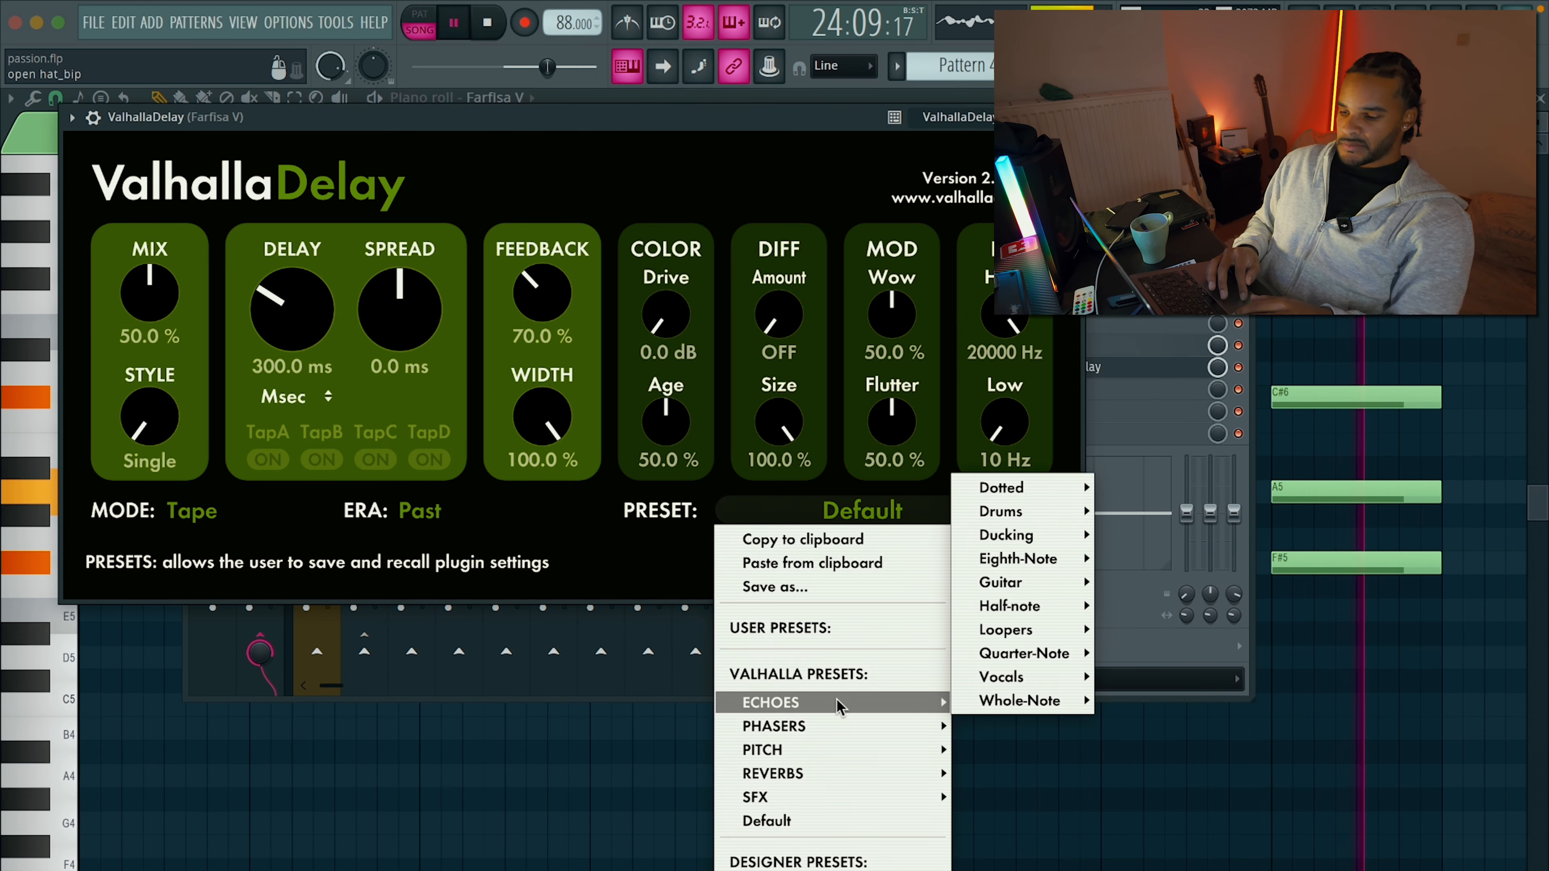
mouse_move(1068, 485)
mouse_move(1049, 559)
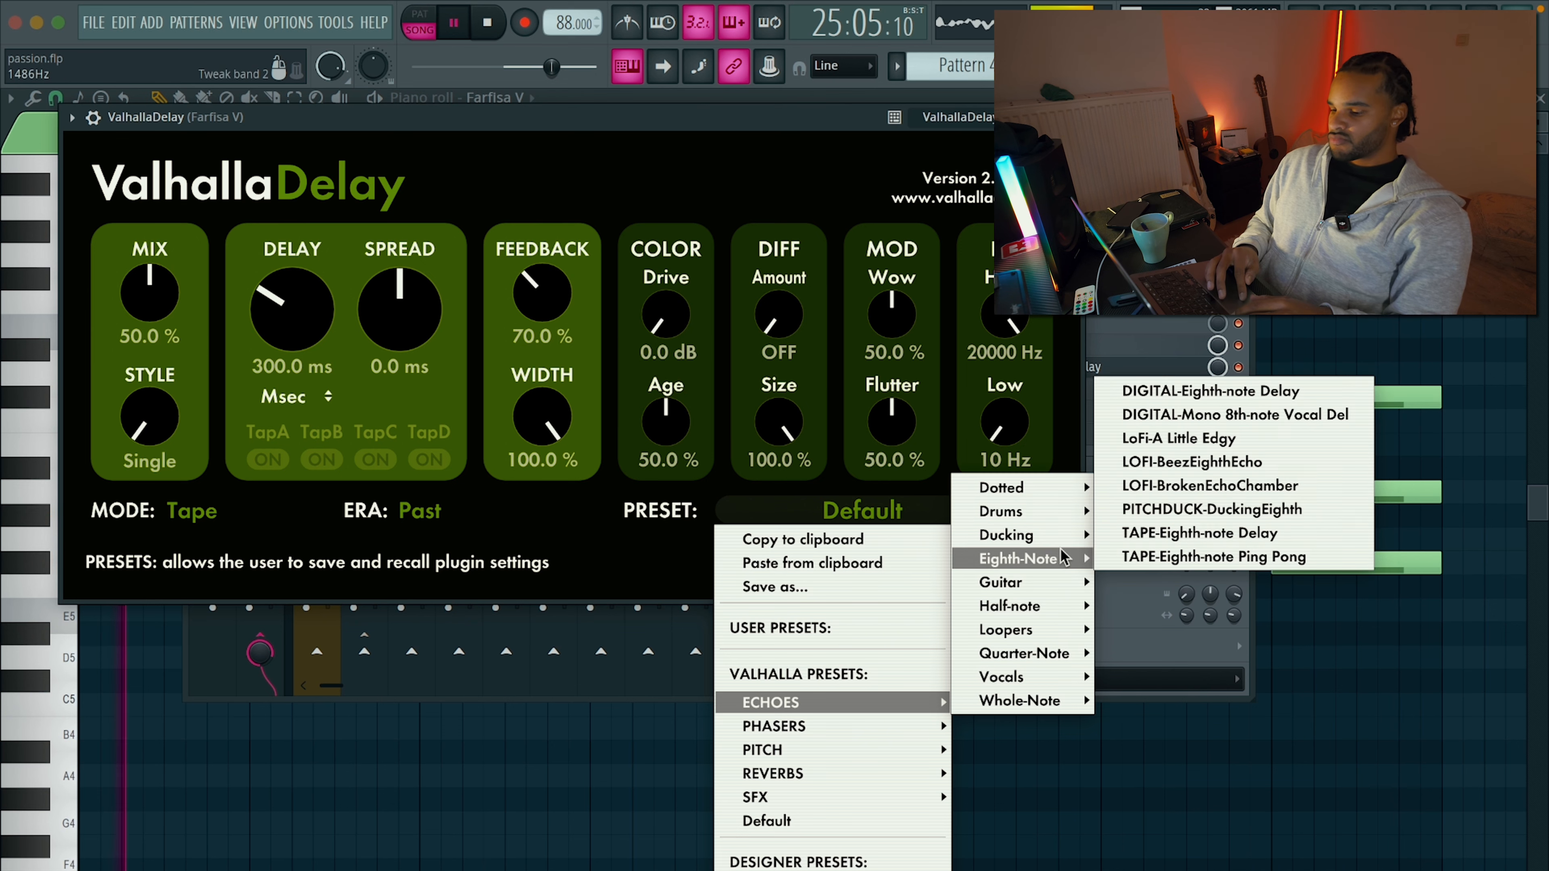
click(1180, 391)
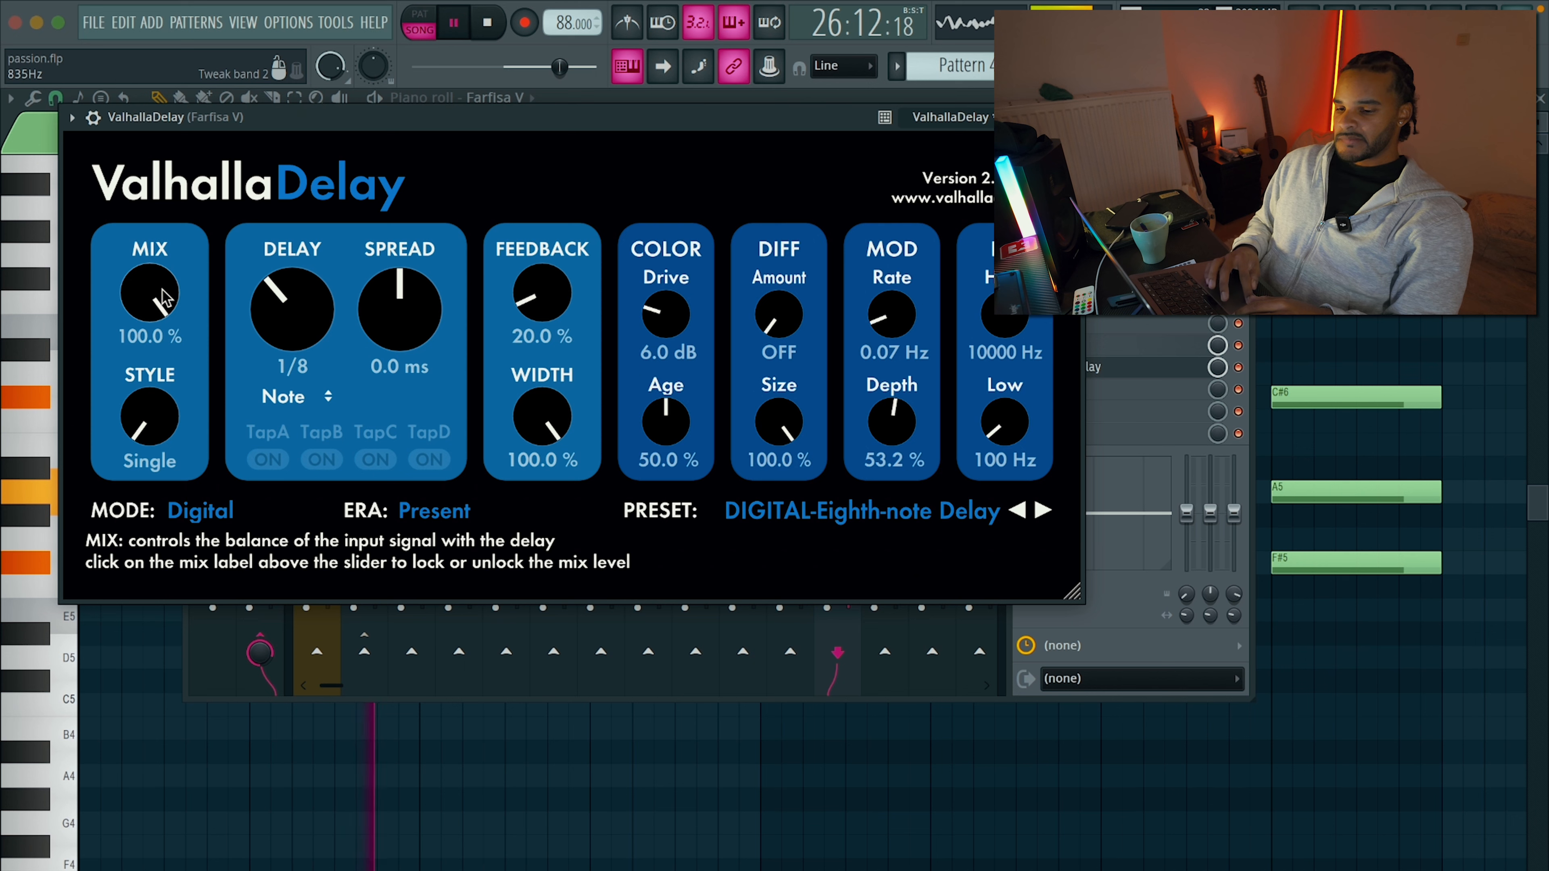
Set the ValhallaDelay mix to 52.1 % and its style to Ratio, and close the plugin.
drag(150, 293, 146, 378)
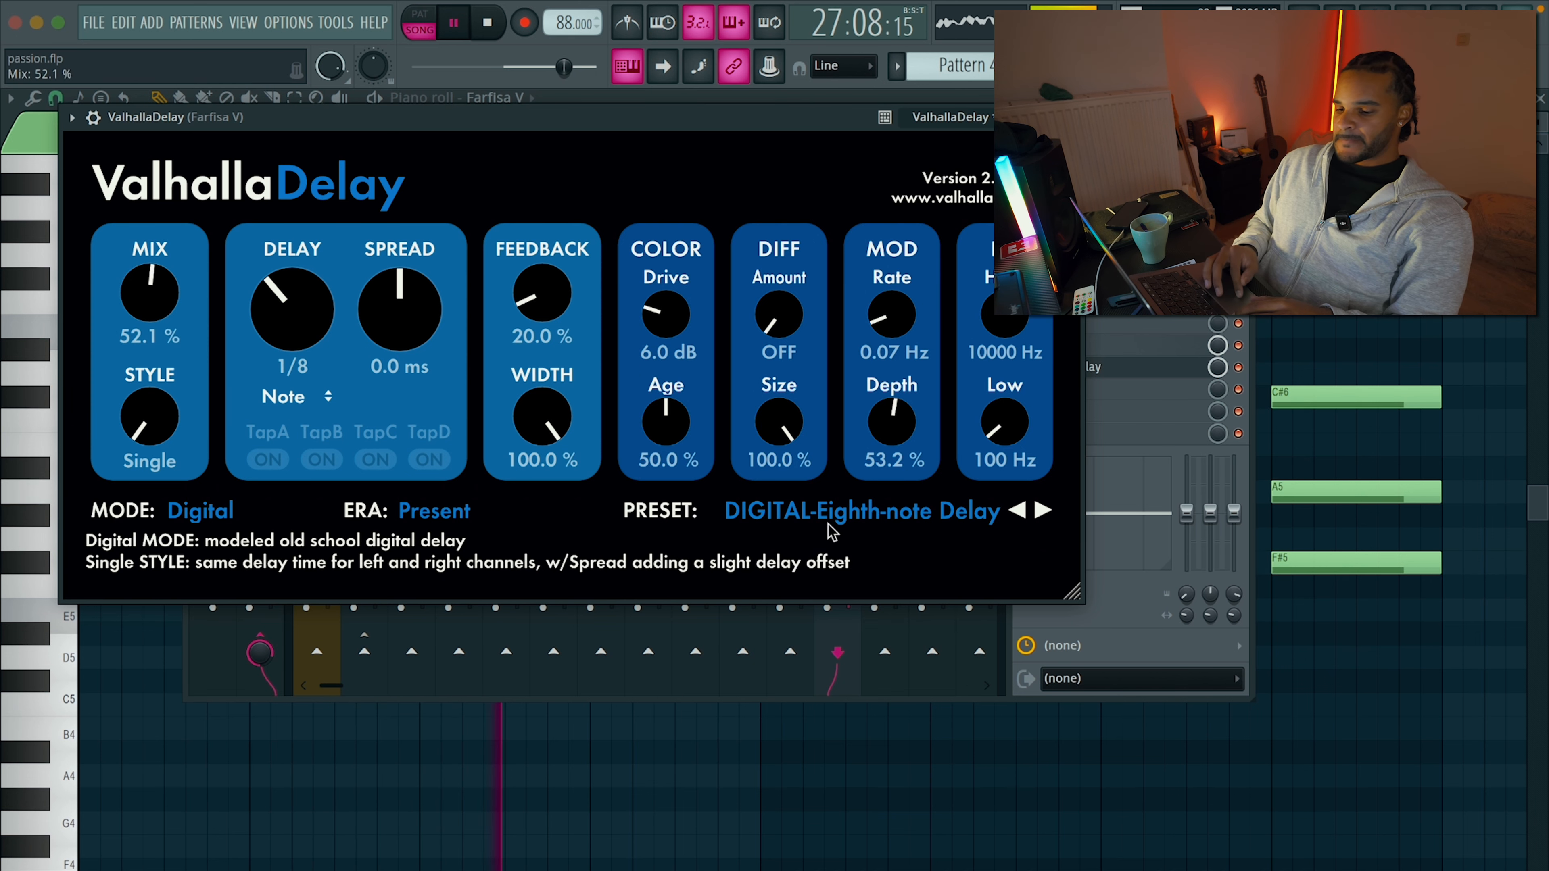
drag(149, 418, 150, 292)
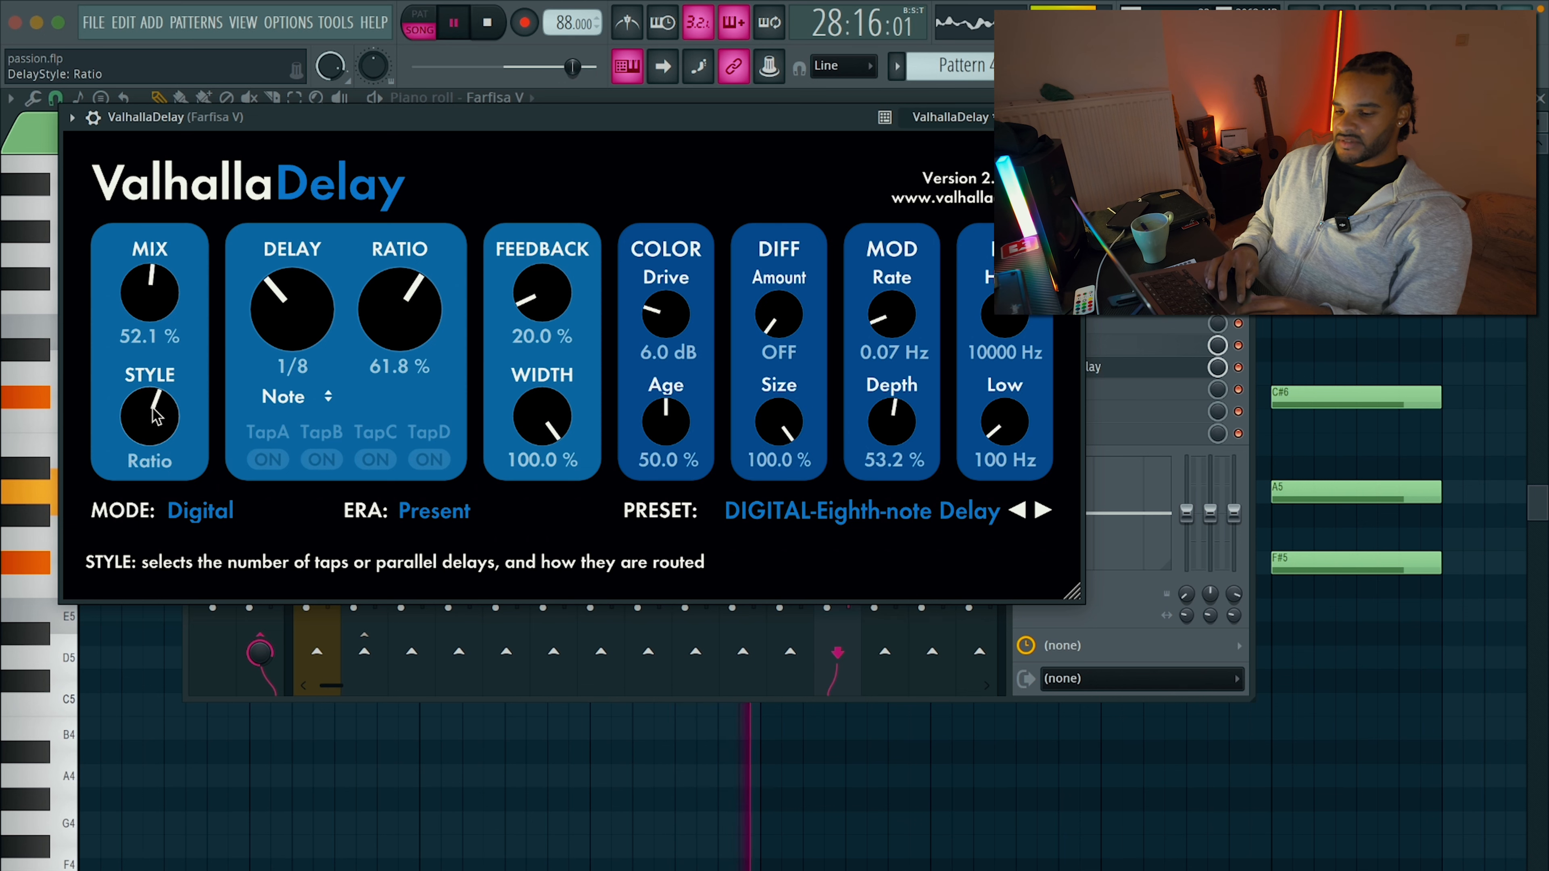
click(1073, 117)
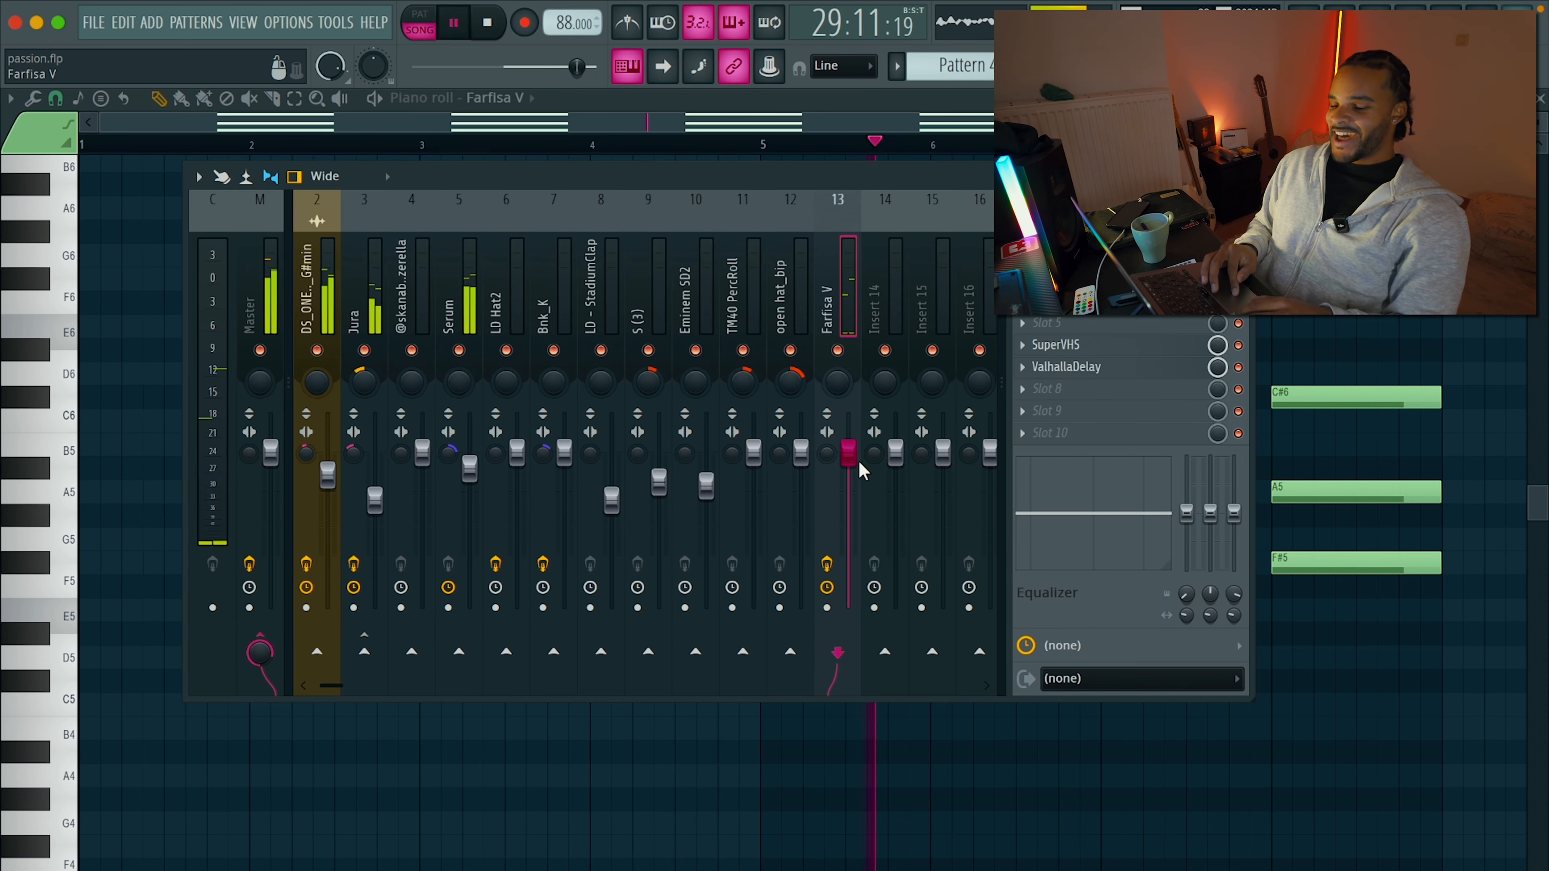
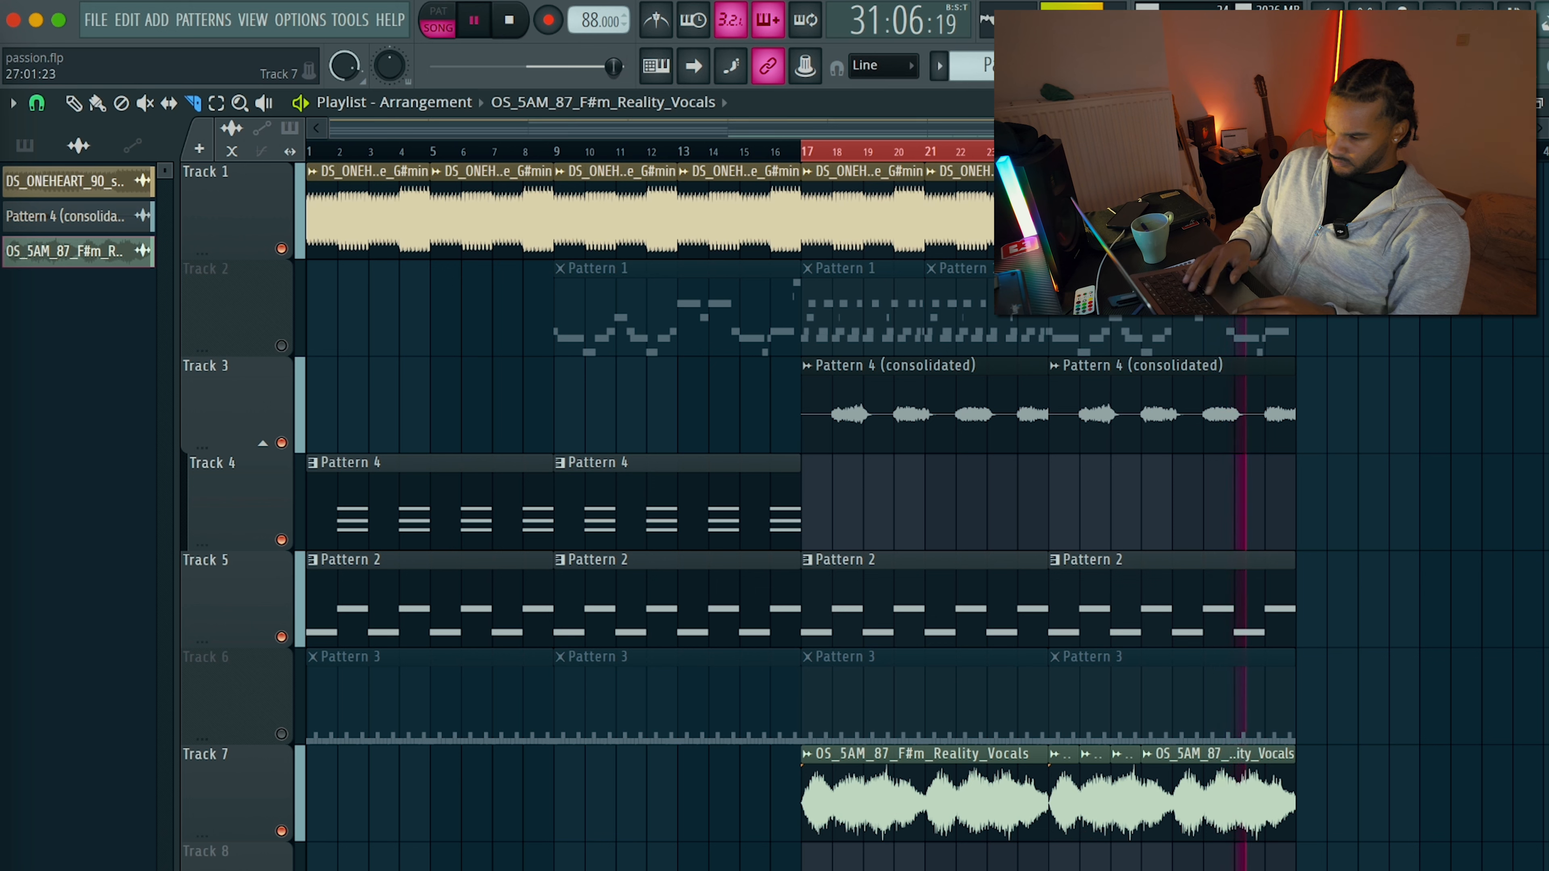
Replace the vocal piece at bar 28 on Track 7 with a copy of the one-bar vocal slice.
right_click(1166, 799)
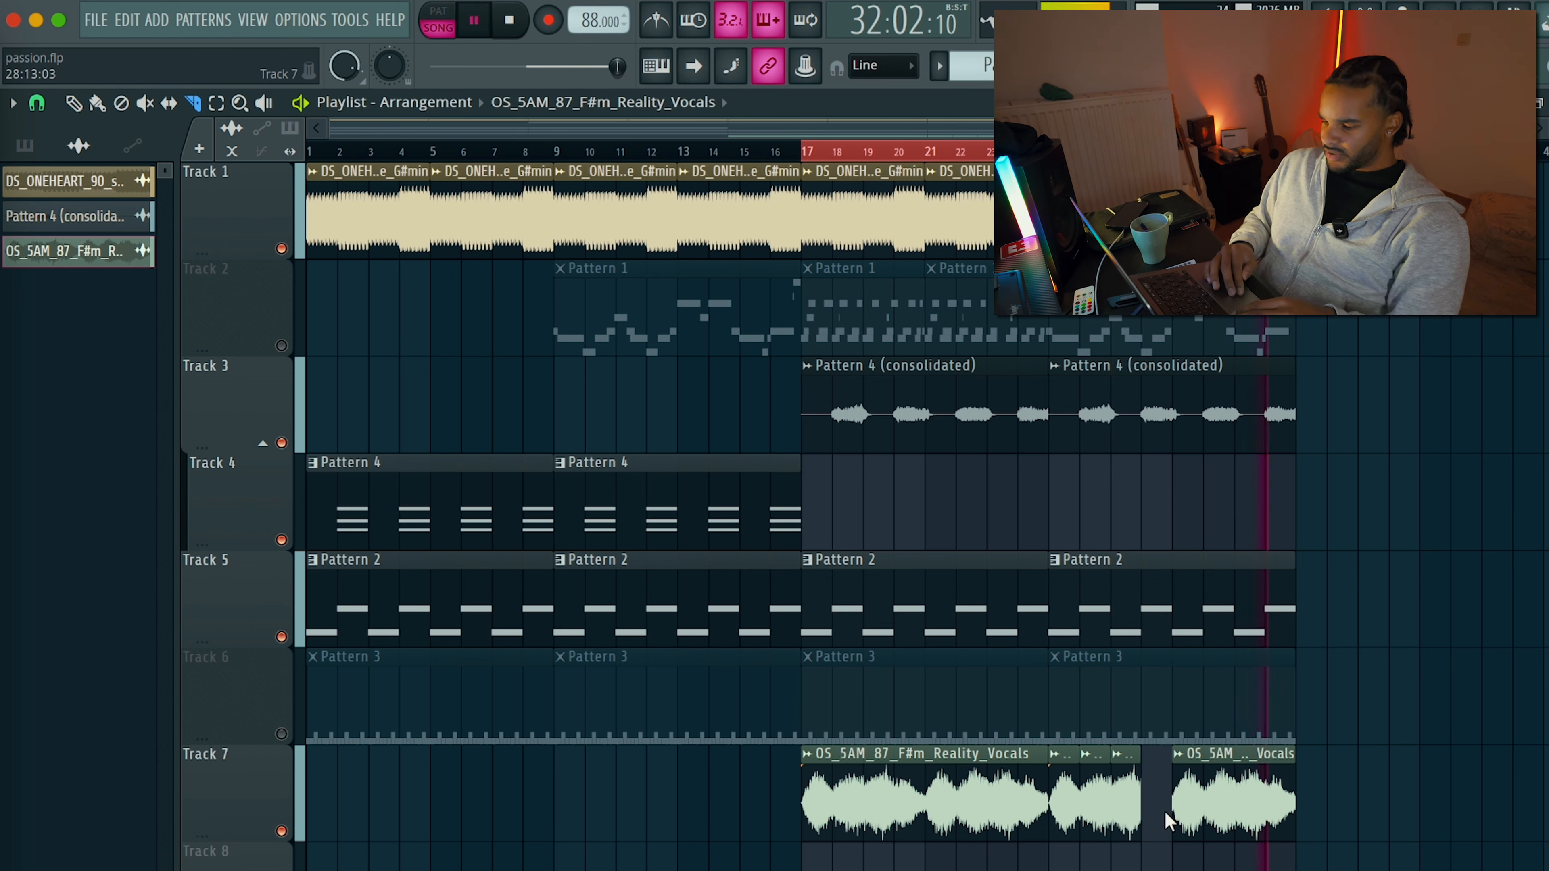
key(p)
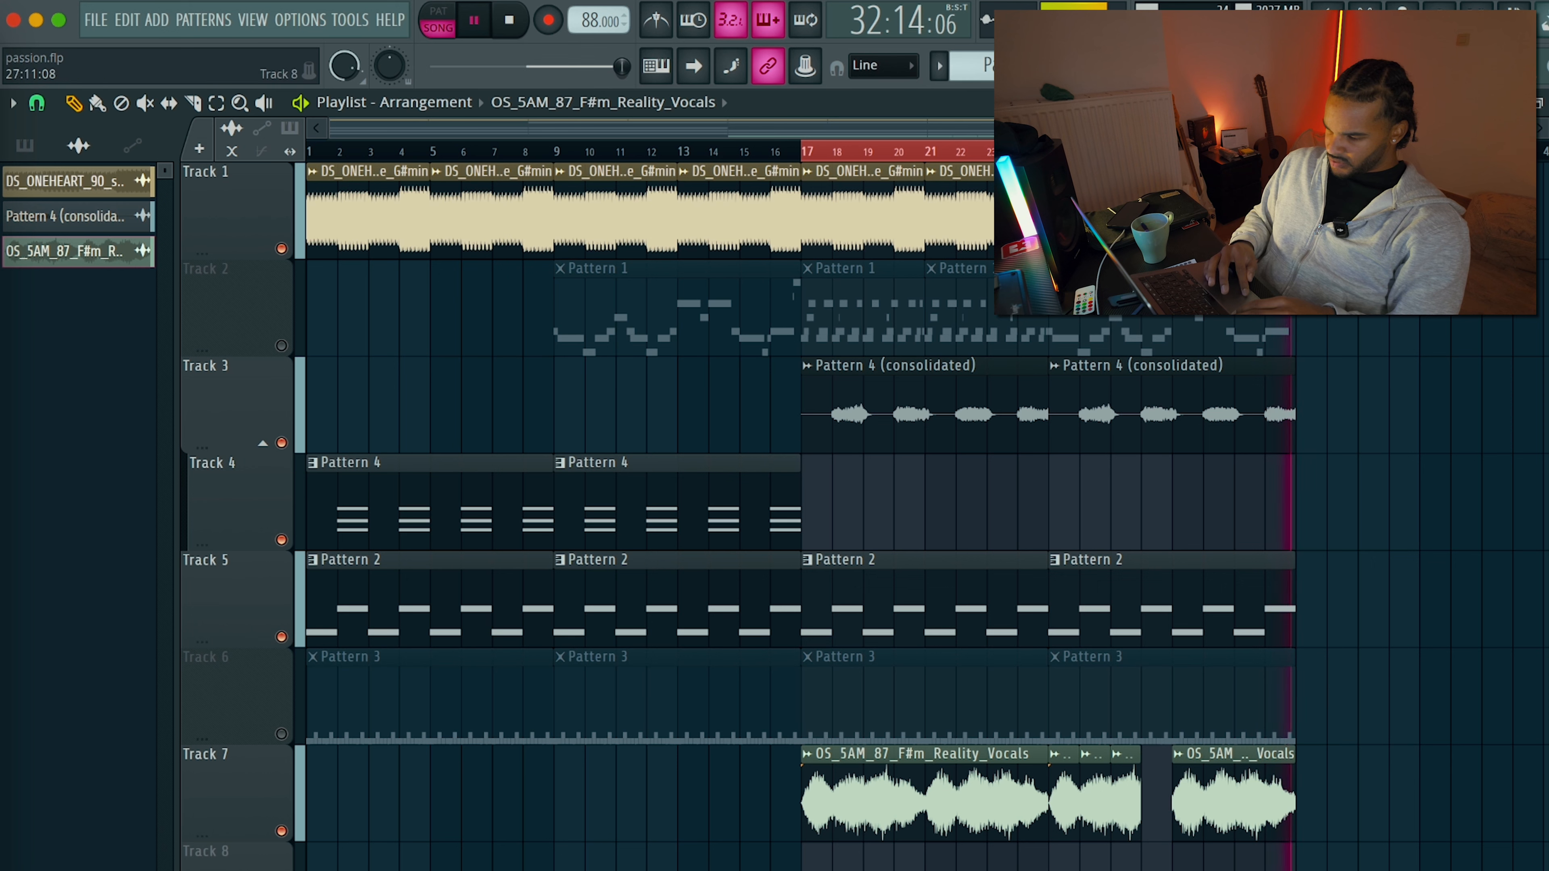
click(1155, 855)
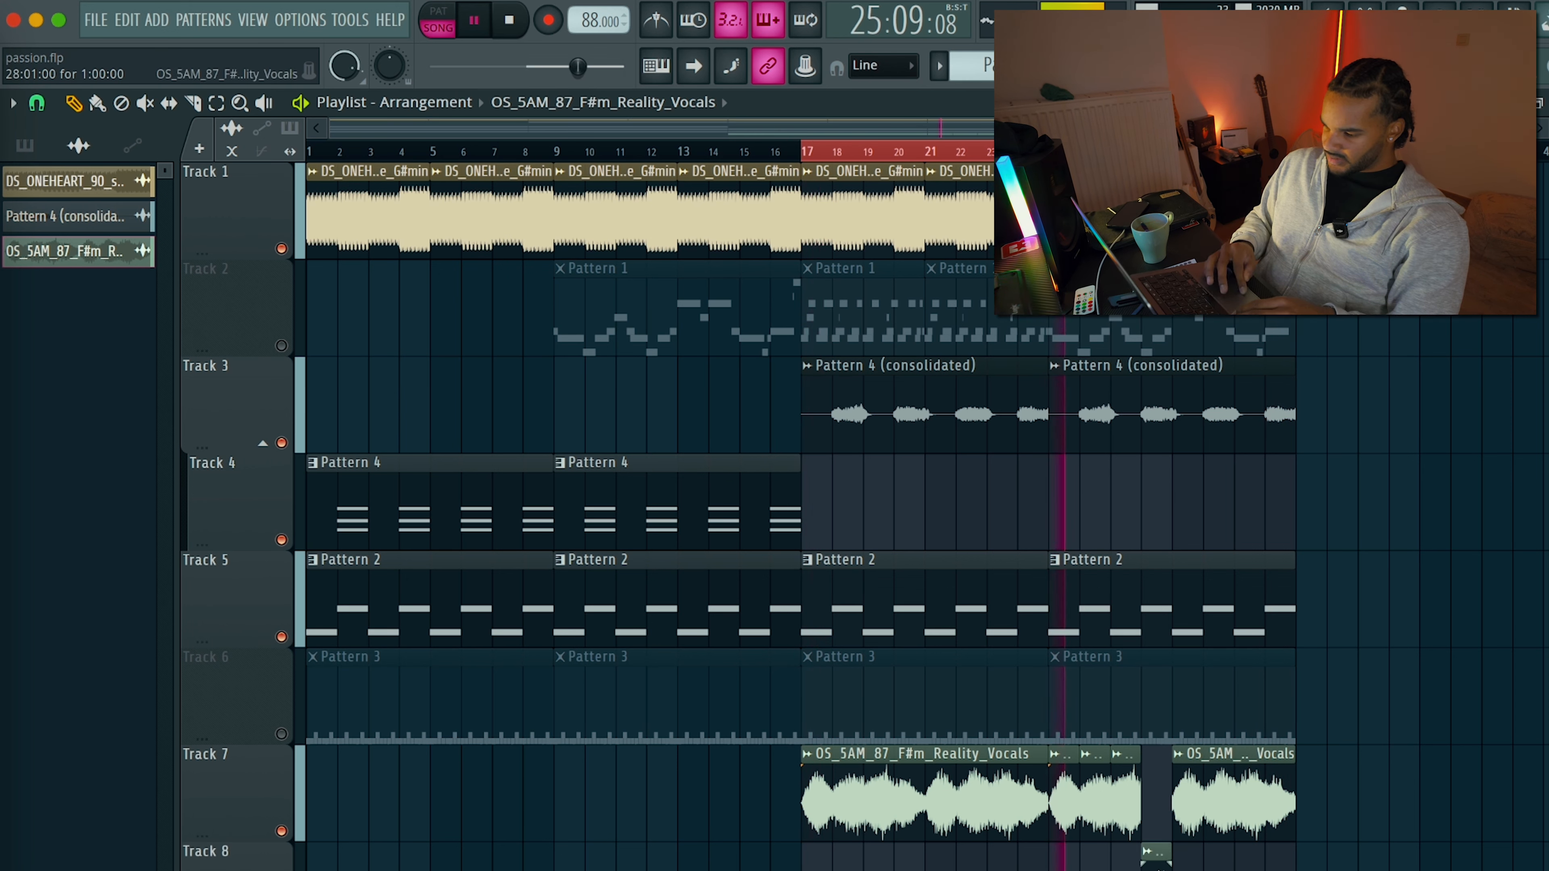
drag(1154, 854, 1148, 736)
Delete the remaining vocal clip at bar 29 on Track 7 and duplicate the four one-bar slices into bars 29 to 32.
right_click(1196, 778)
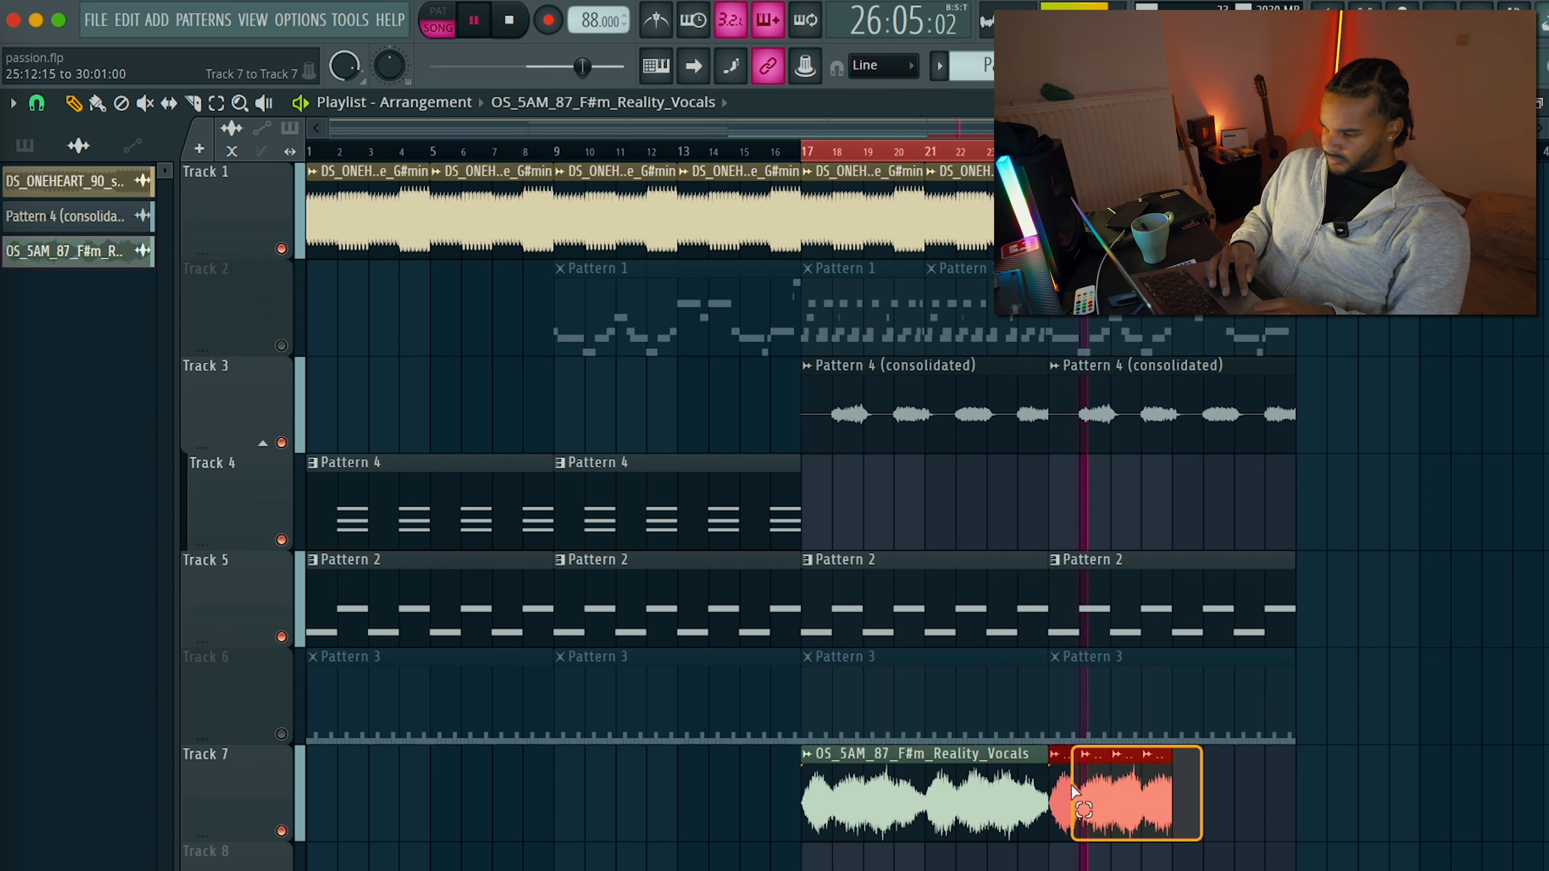
drag(1067, 787, 1177, 792)
key(ctrl+b)
click(1148, 758)
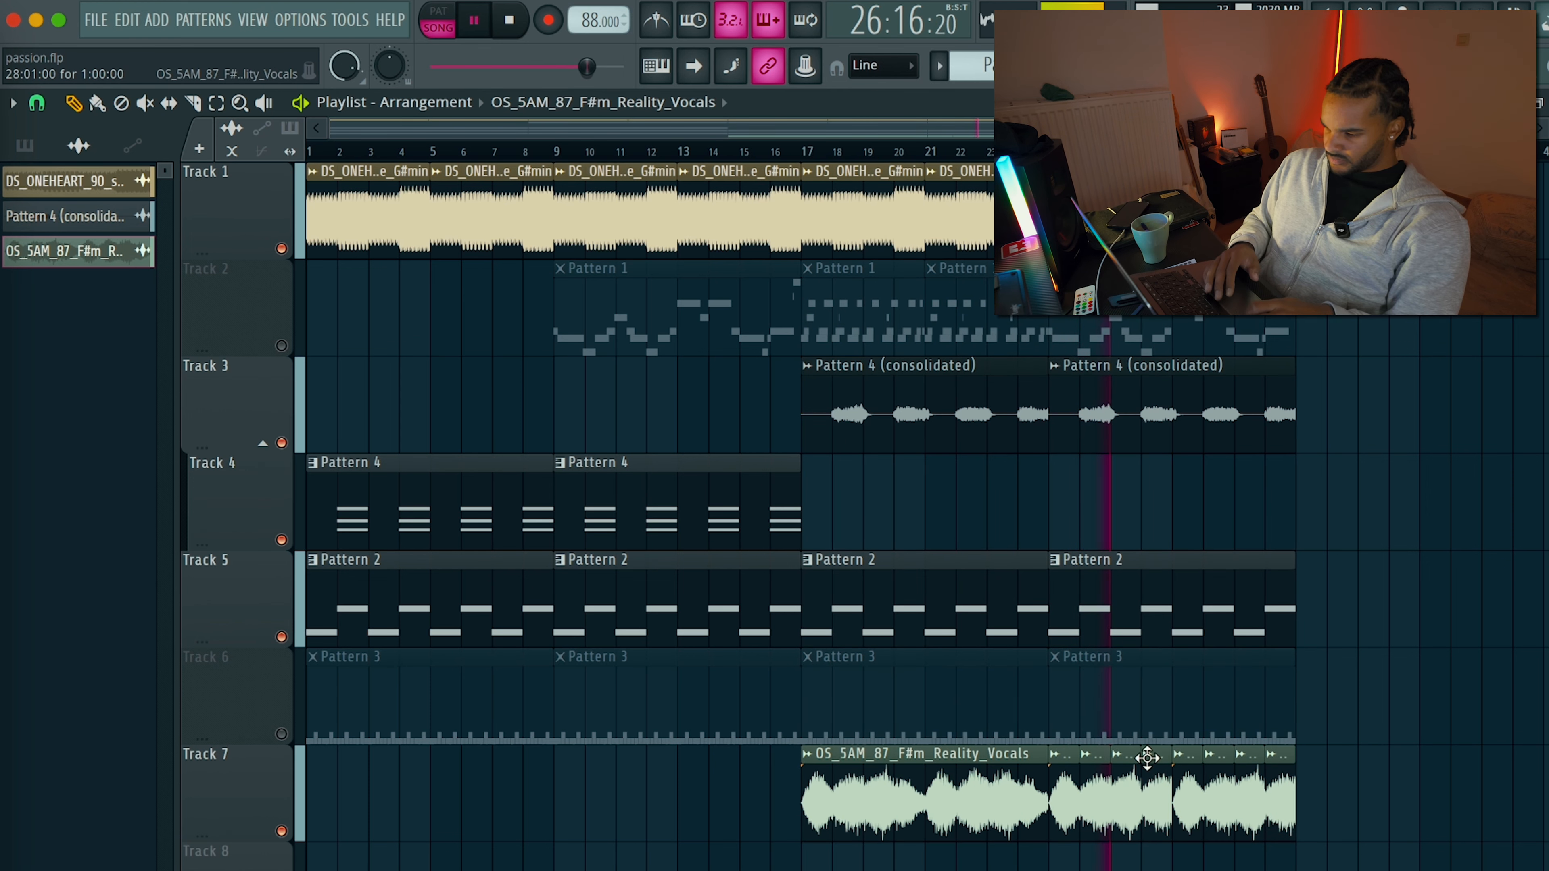
Delete the uncut vocal clip at bar 17 and put the one-bar vocal slices in its place.
ctrl+click(1037, 793)
key(Delete)
drag(951, 747, 1016, 791)
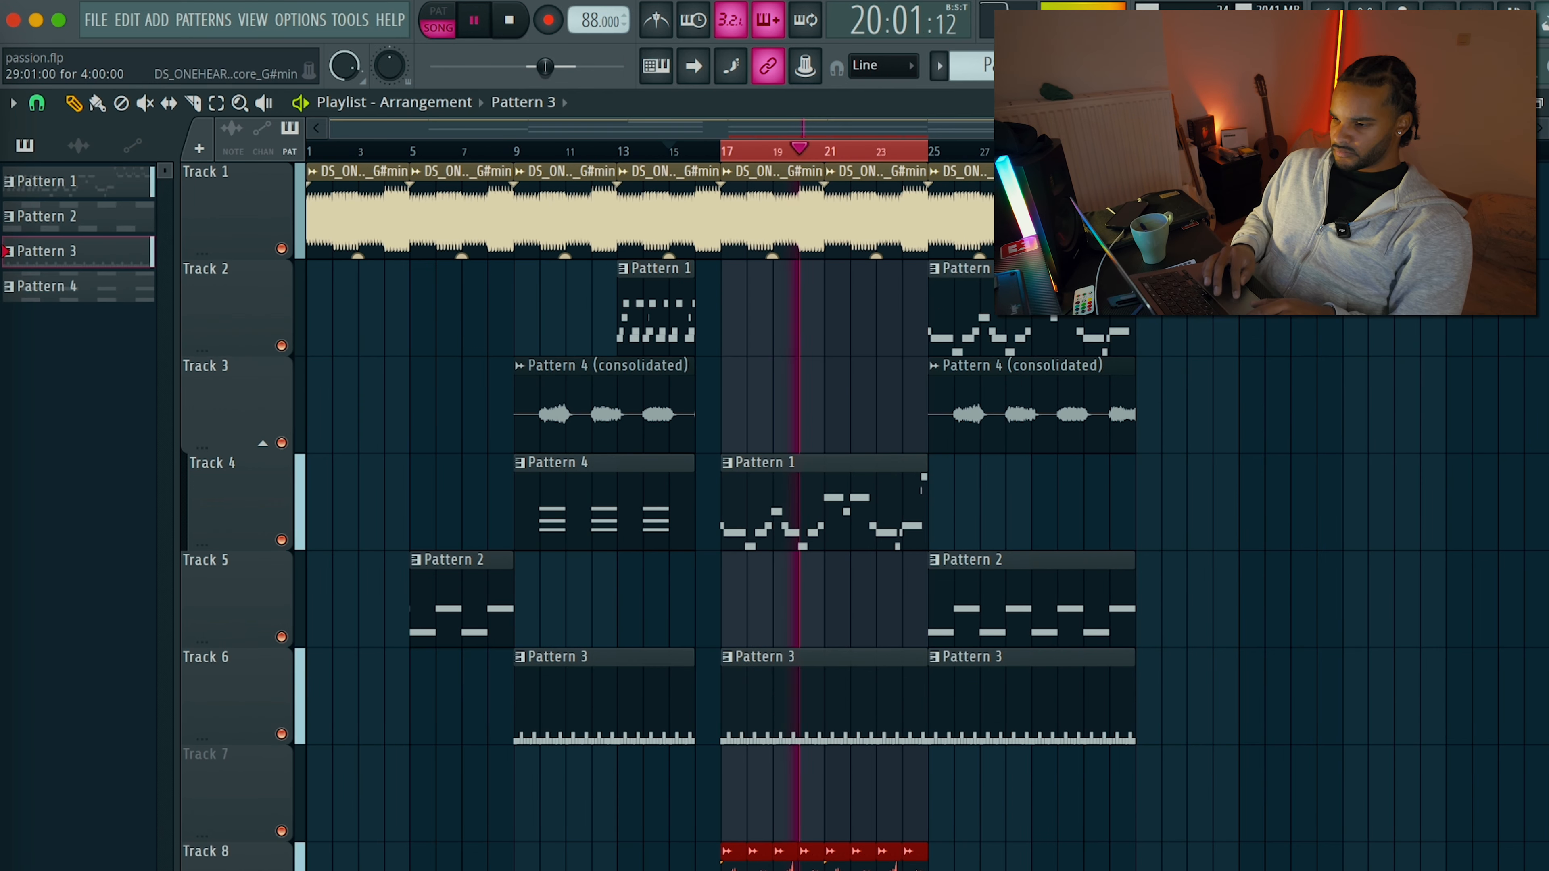
Lower the volume of the OS_5AM vocals mixer track and return to the playlist.
key(F9)
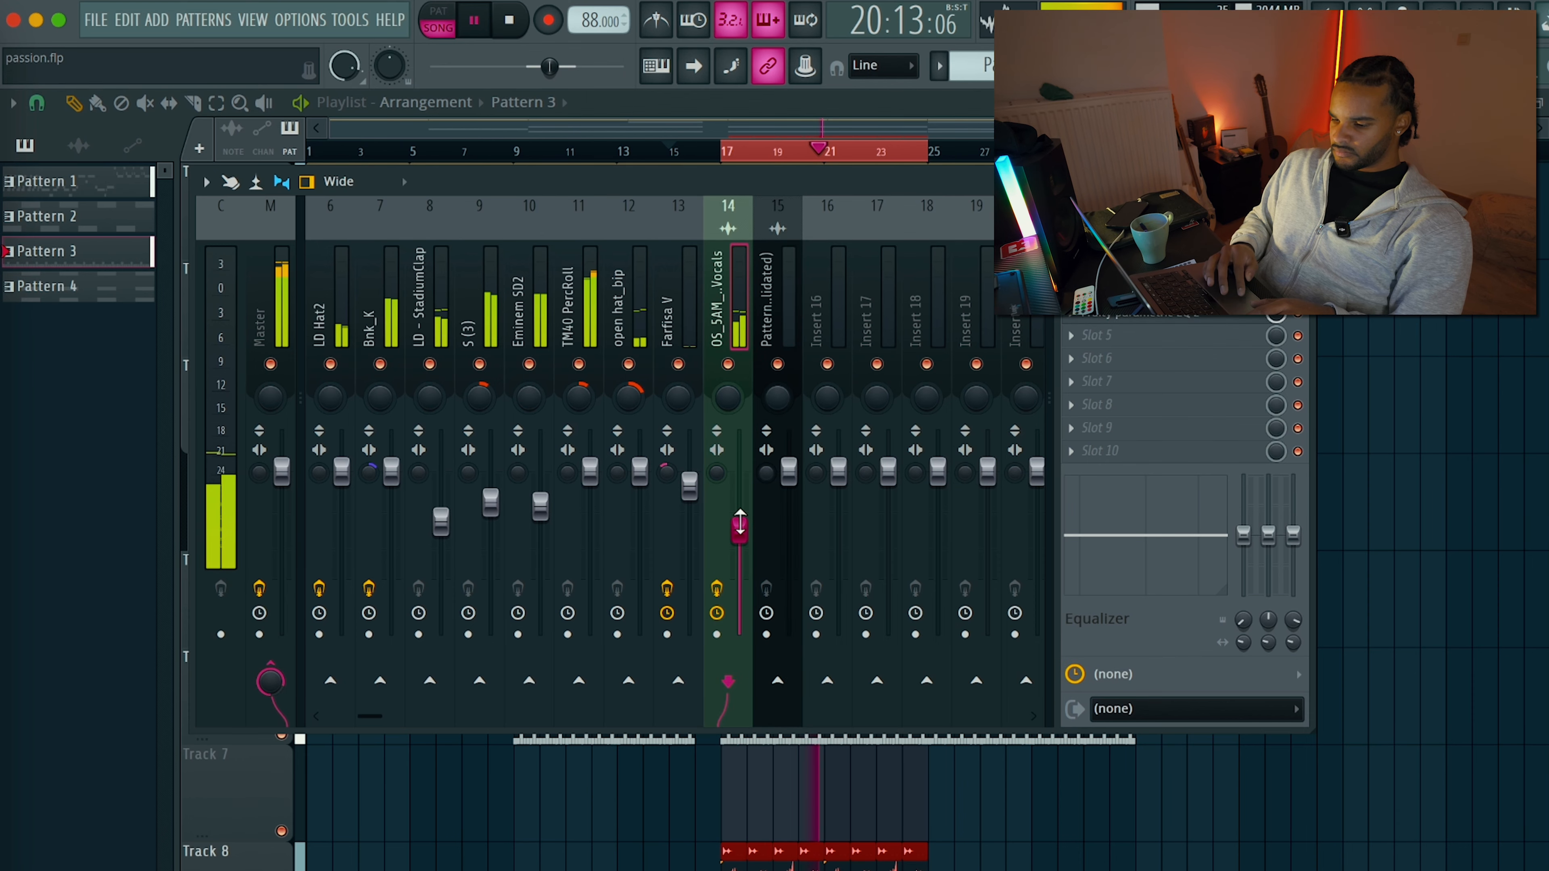
key(F9)
scroll(721, 755, up, 2)
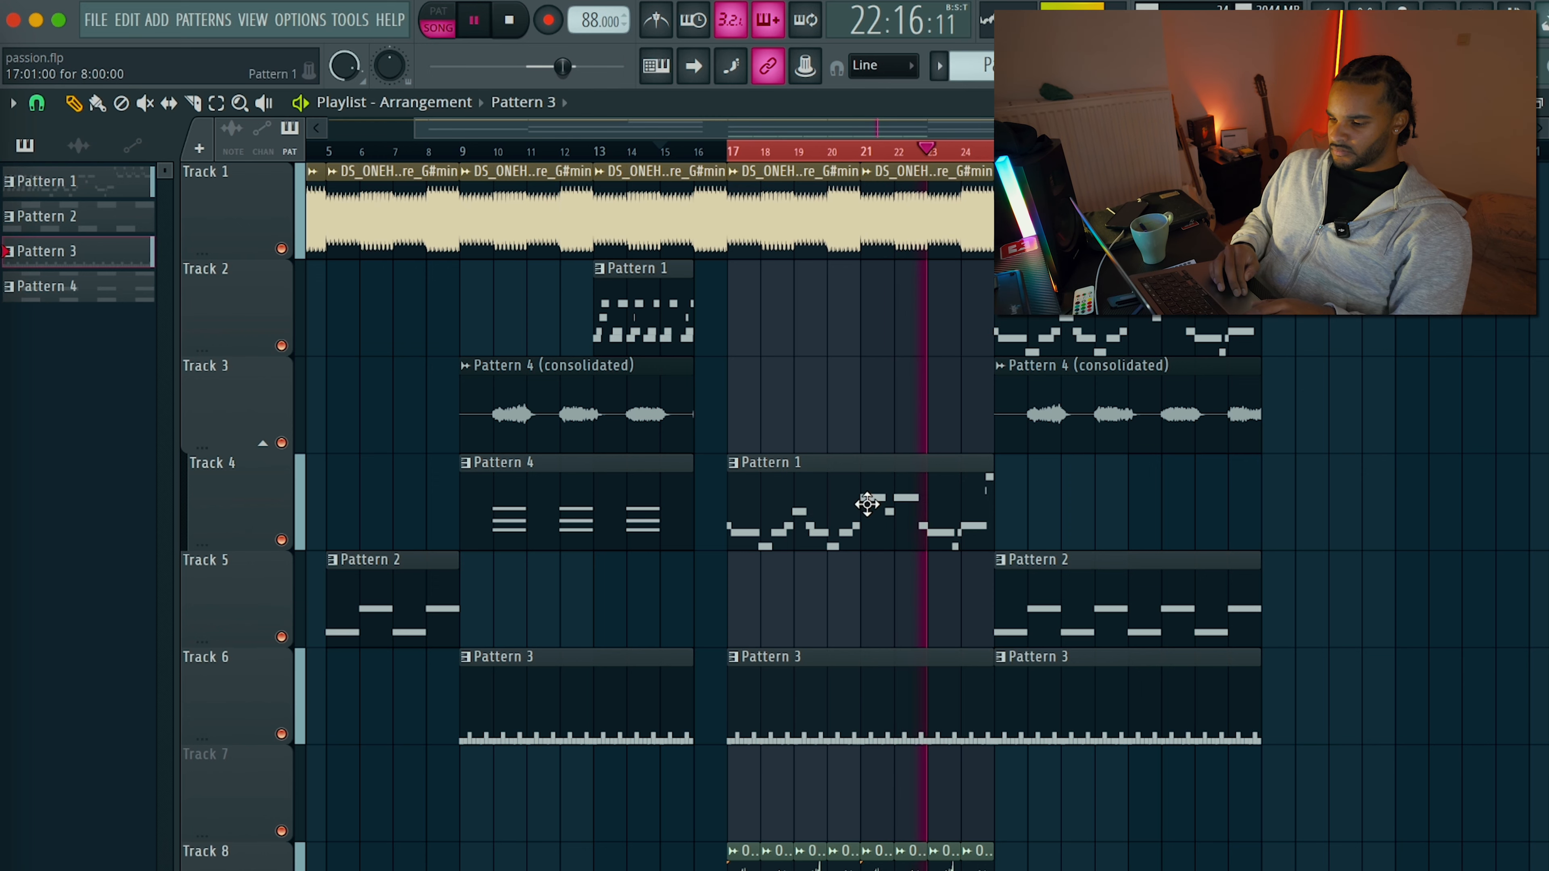
scroll(866, 509, up, 1)
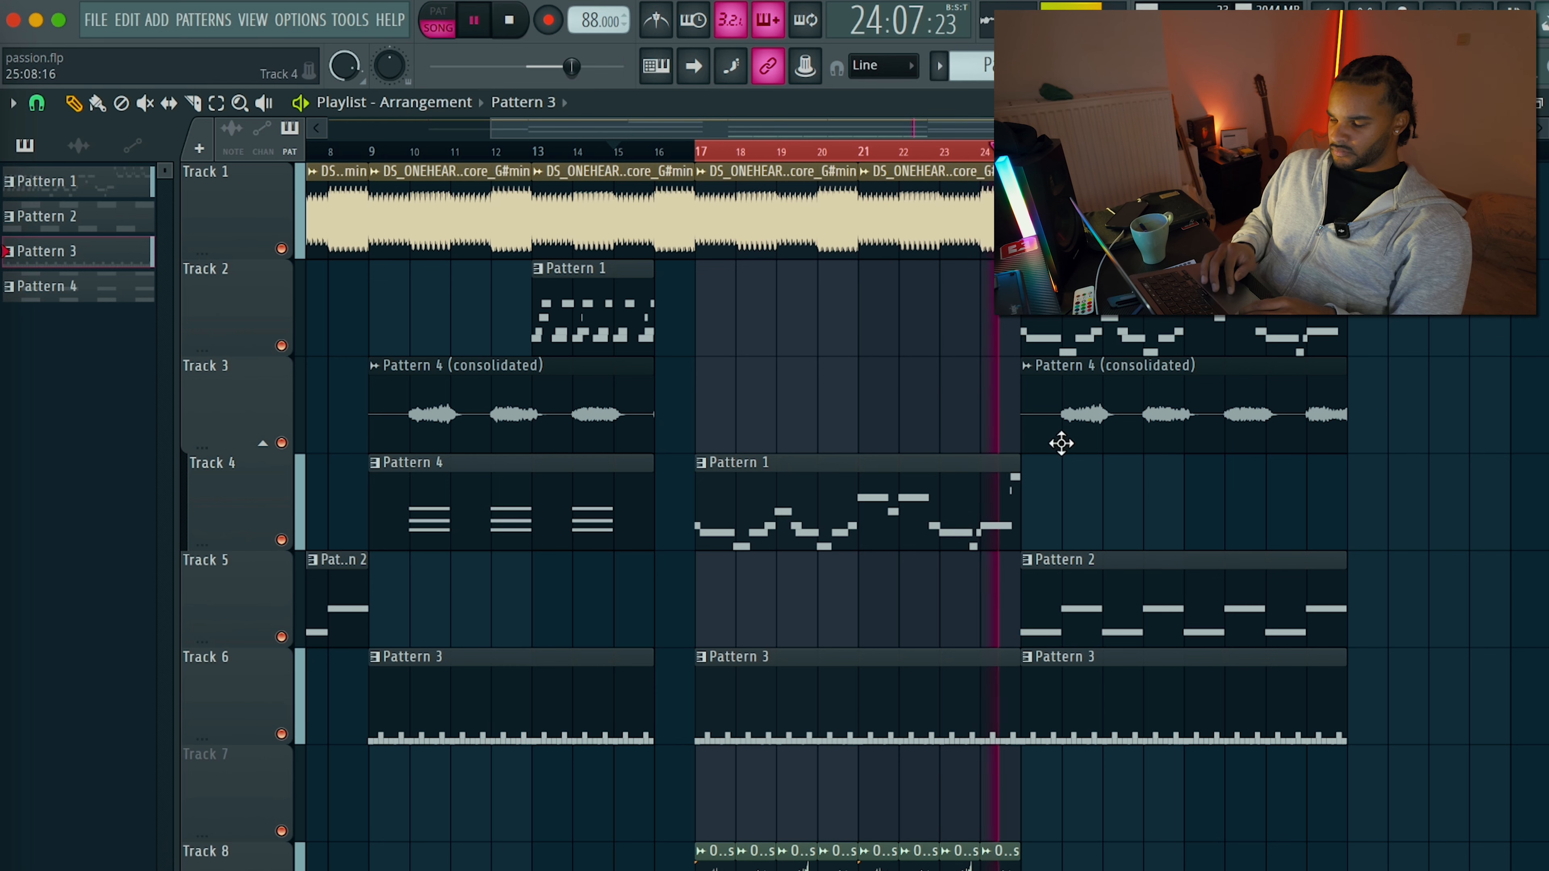
Load ValhallaVintageVerb into slot 5 of the vocals mixer track, set its mix to 45 %, and adjust the decay.
key(F9)
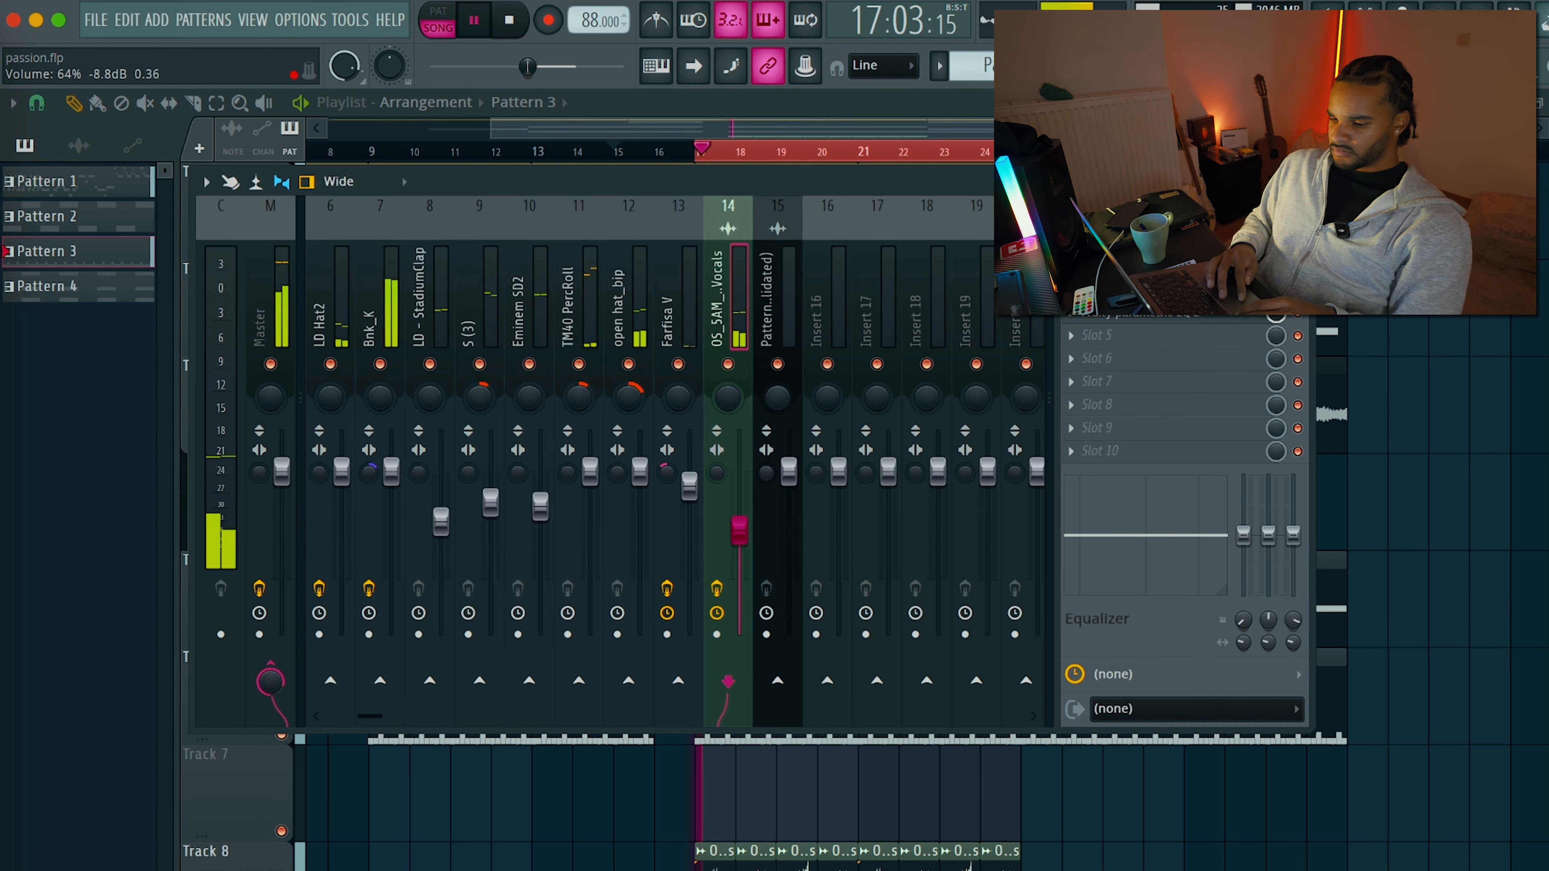
click(1217, 337)
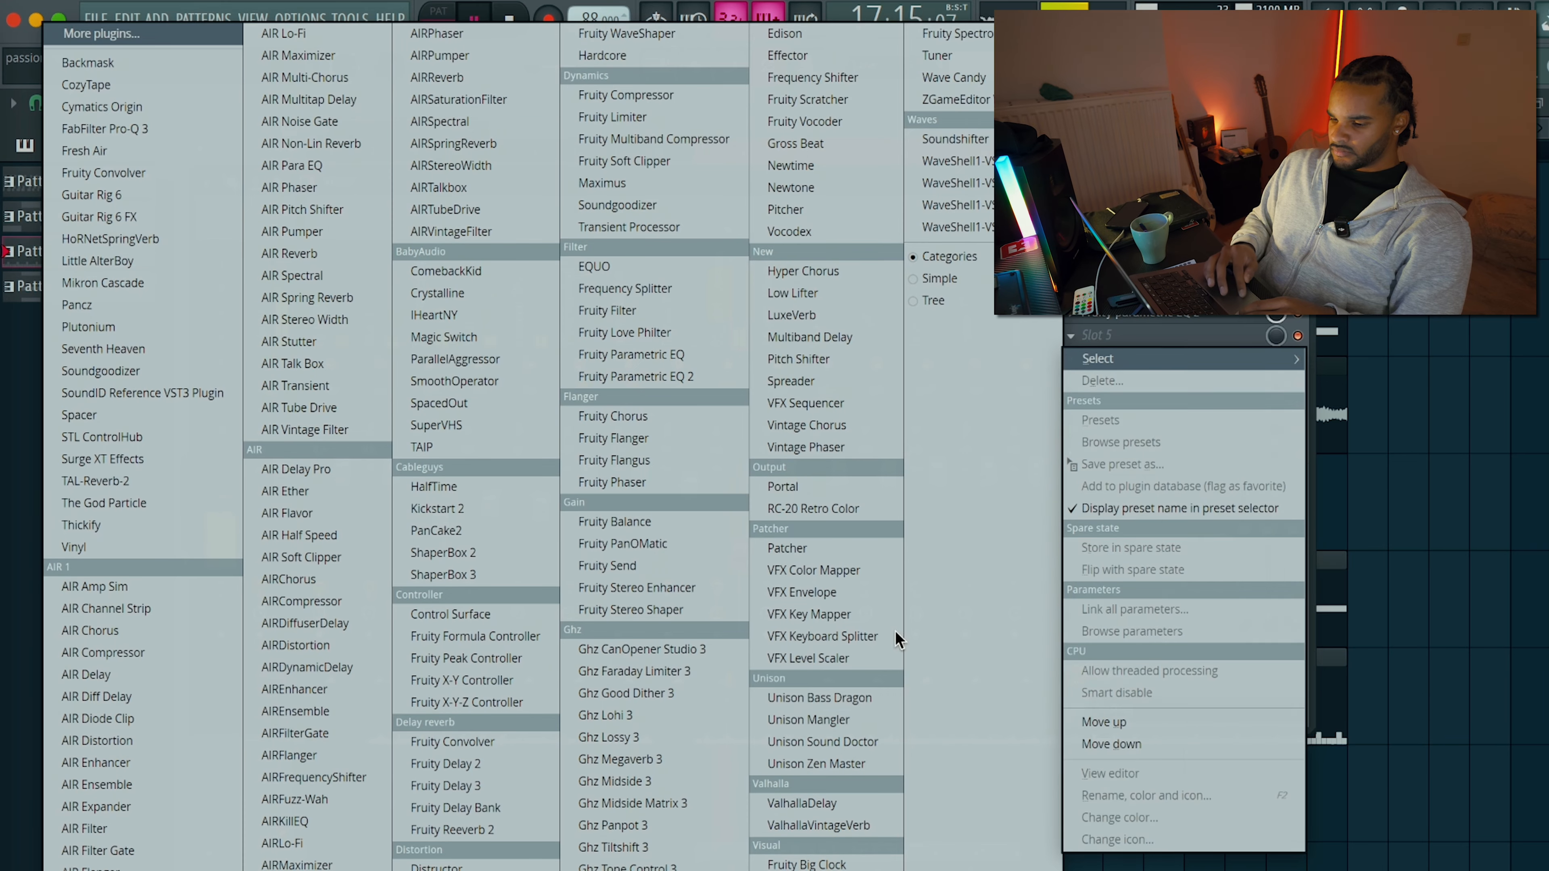
click(849, 826)
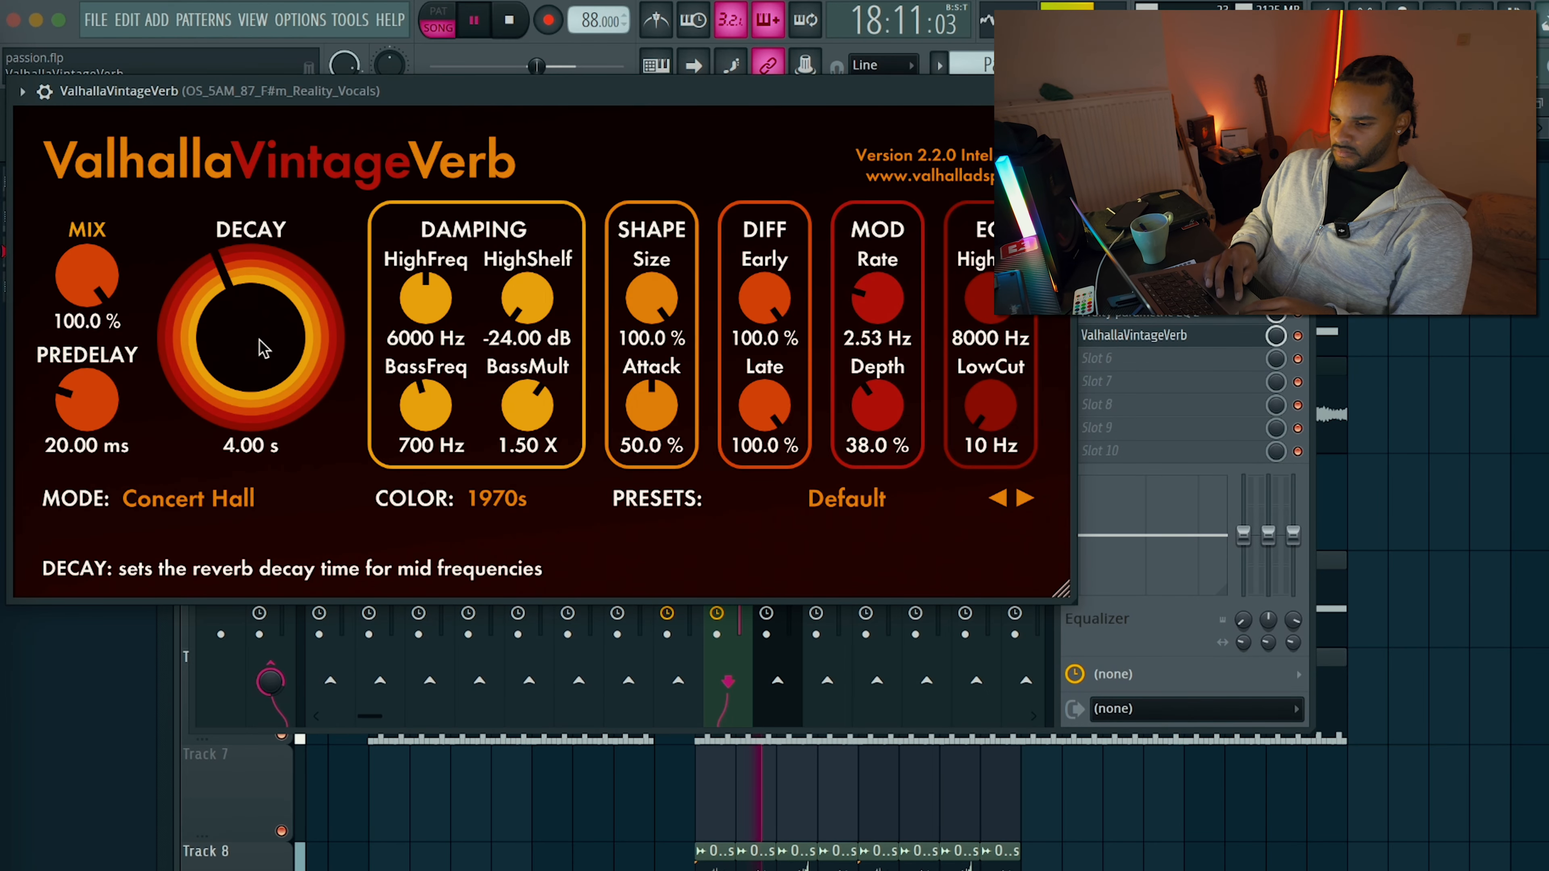
drag(99, 448, 100, 445)
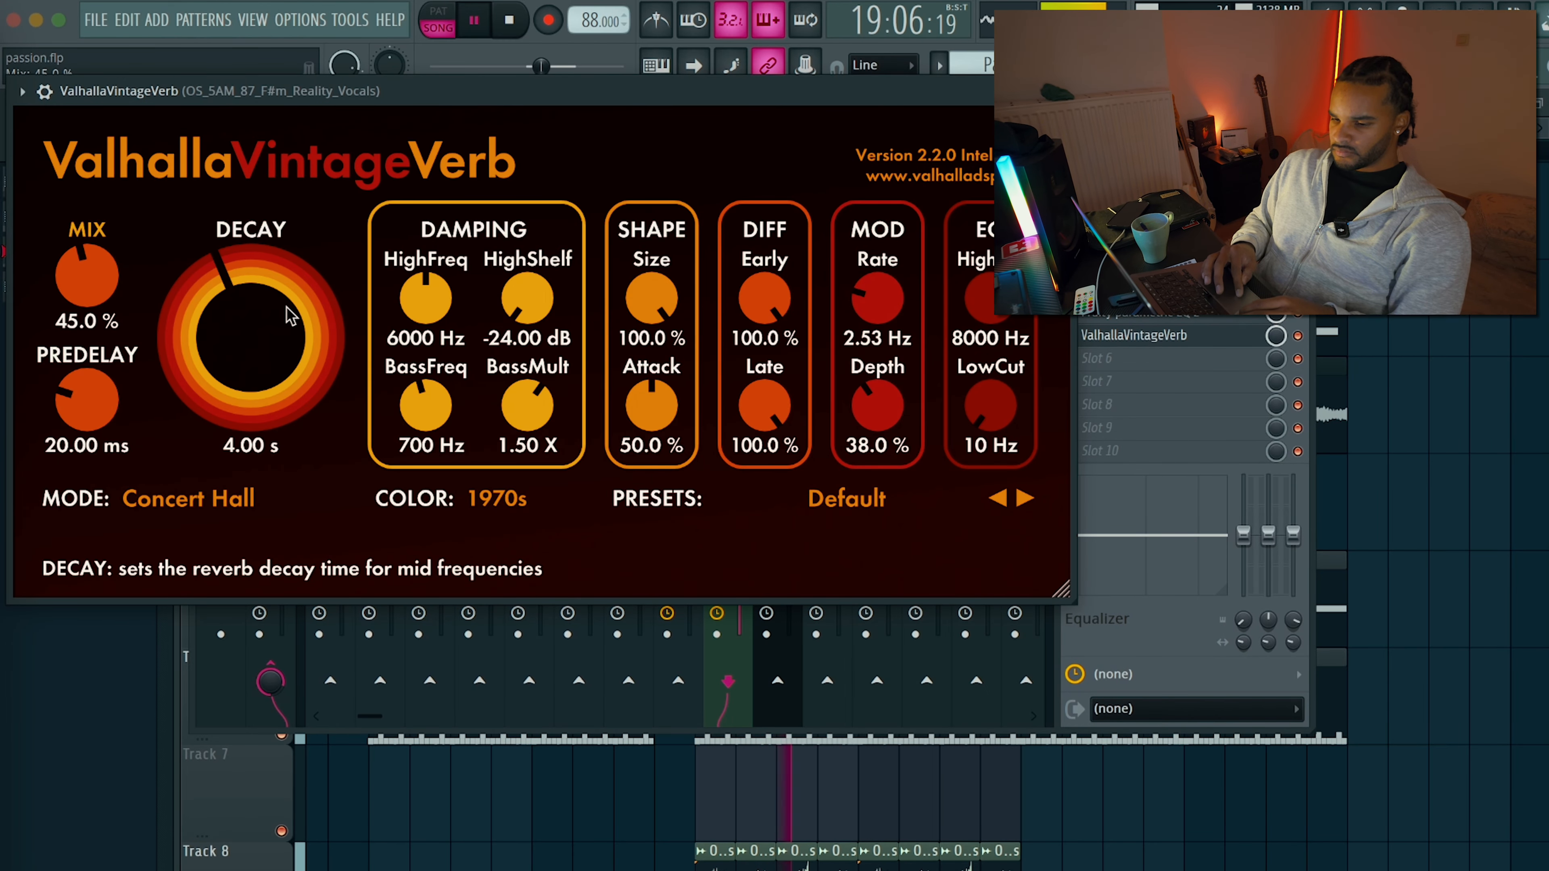
drag(285, 307, 284, 332)
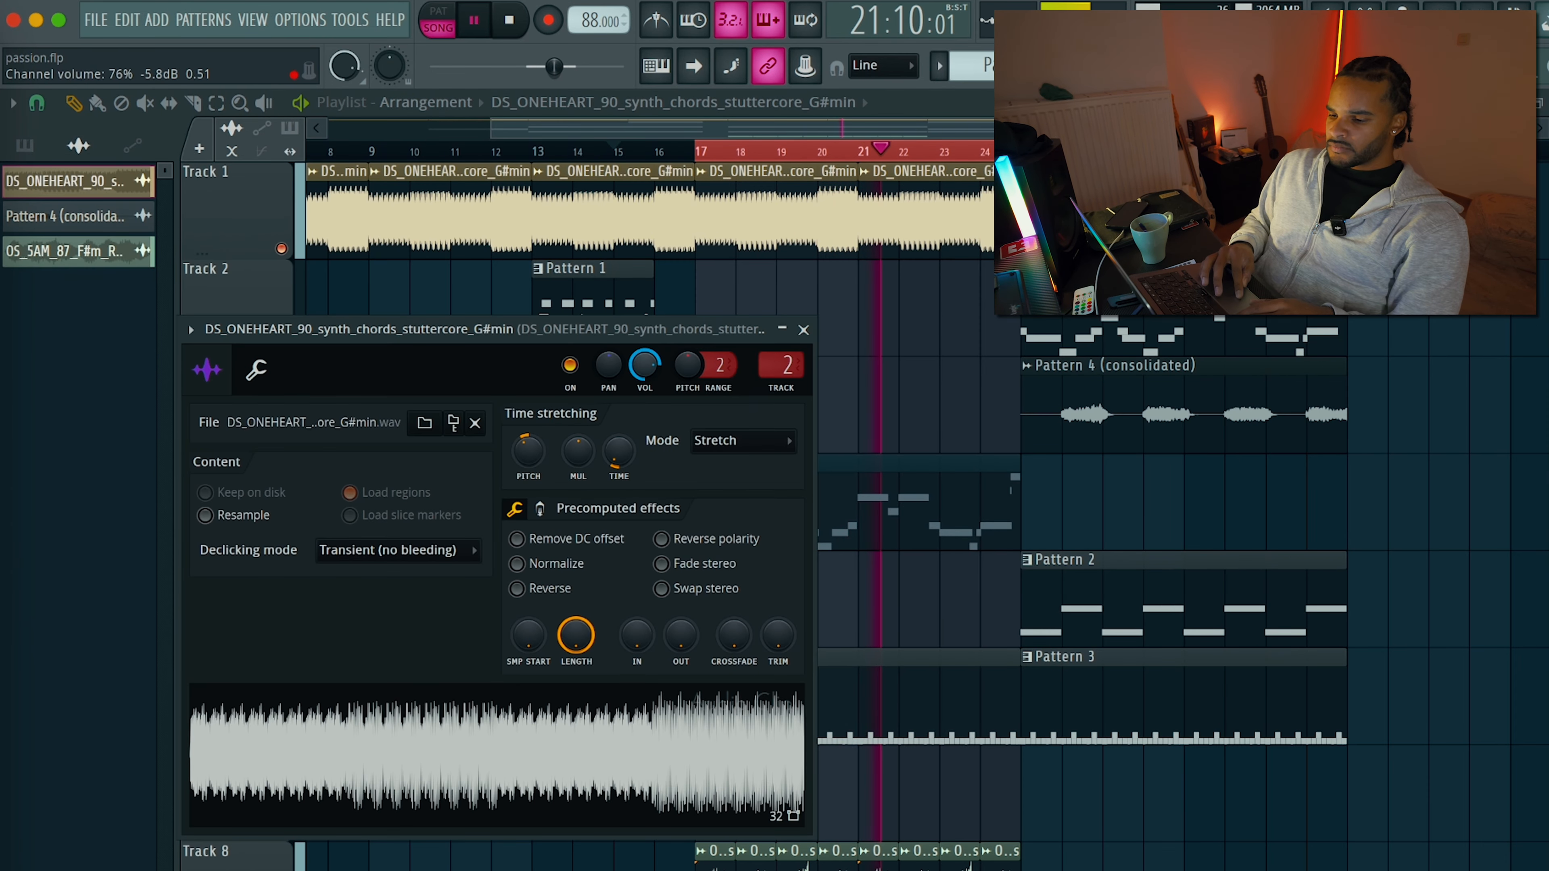
Close the DS_ONEHEART synth chords channel settings and save the project.
right_click(912, 343)
key(super+s)
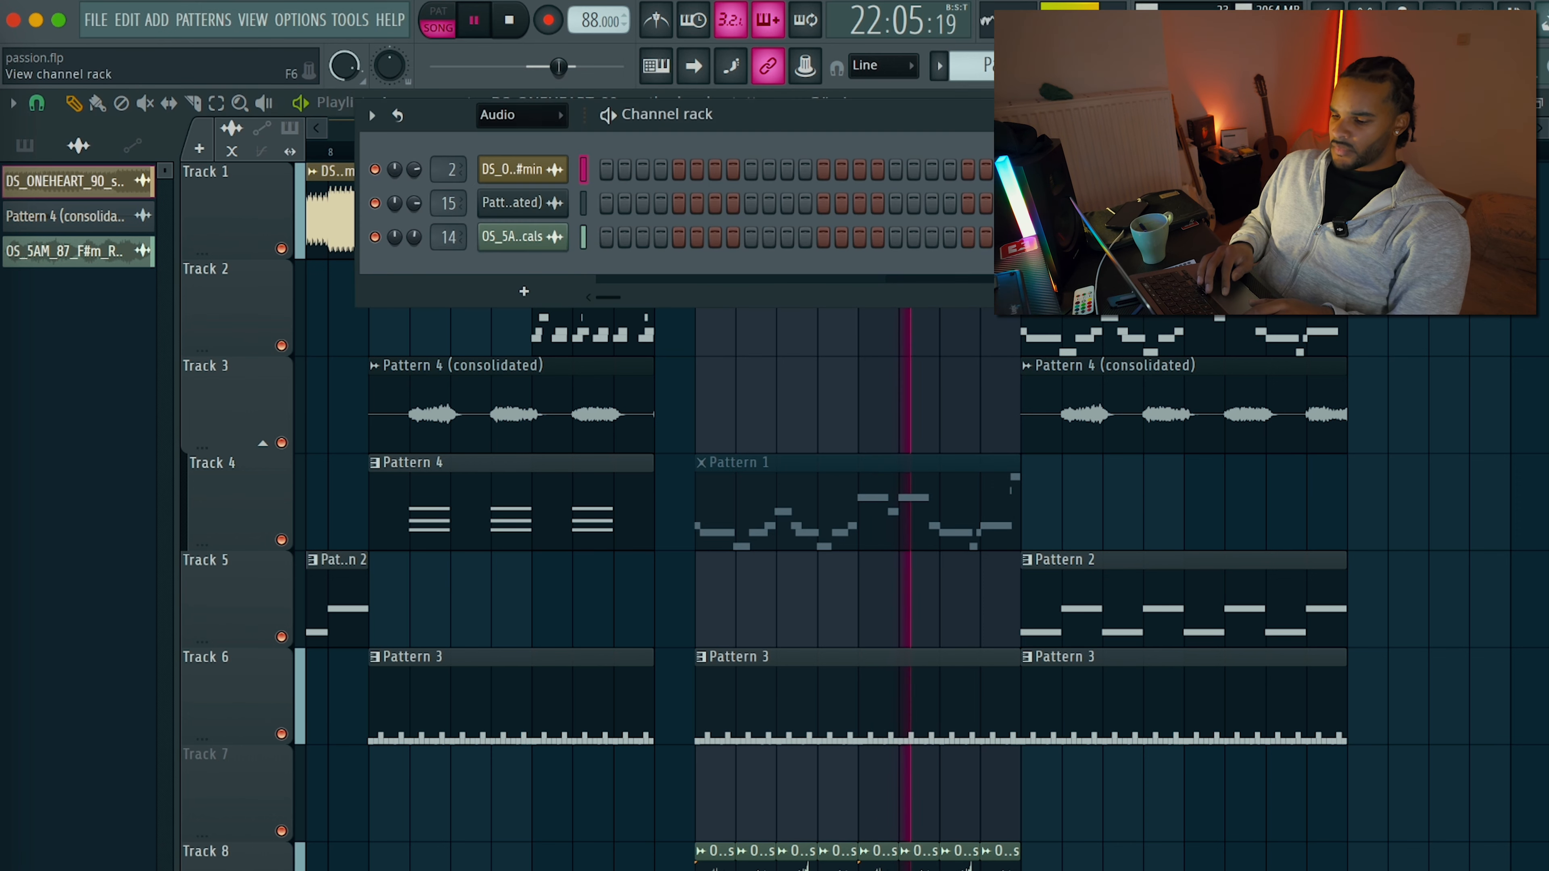
Try adding a Pattern 2 clip at bar 17 of Track 5, and remove it.
click(333, 597)
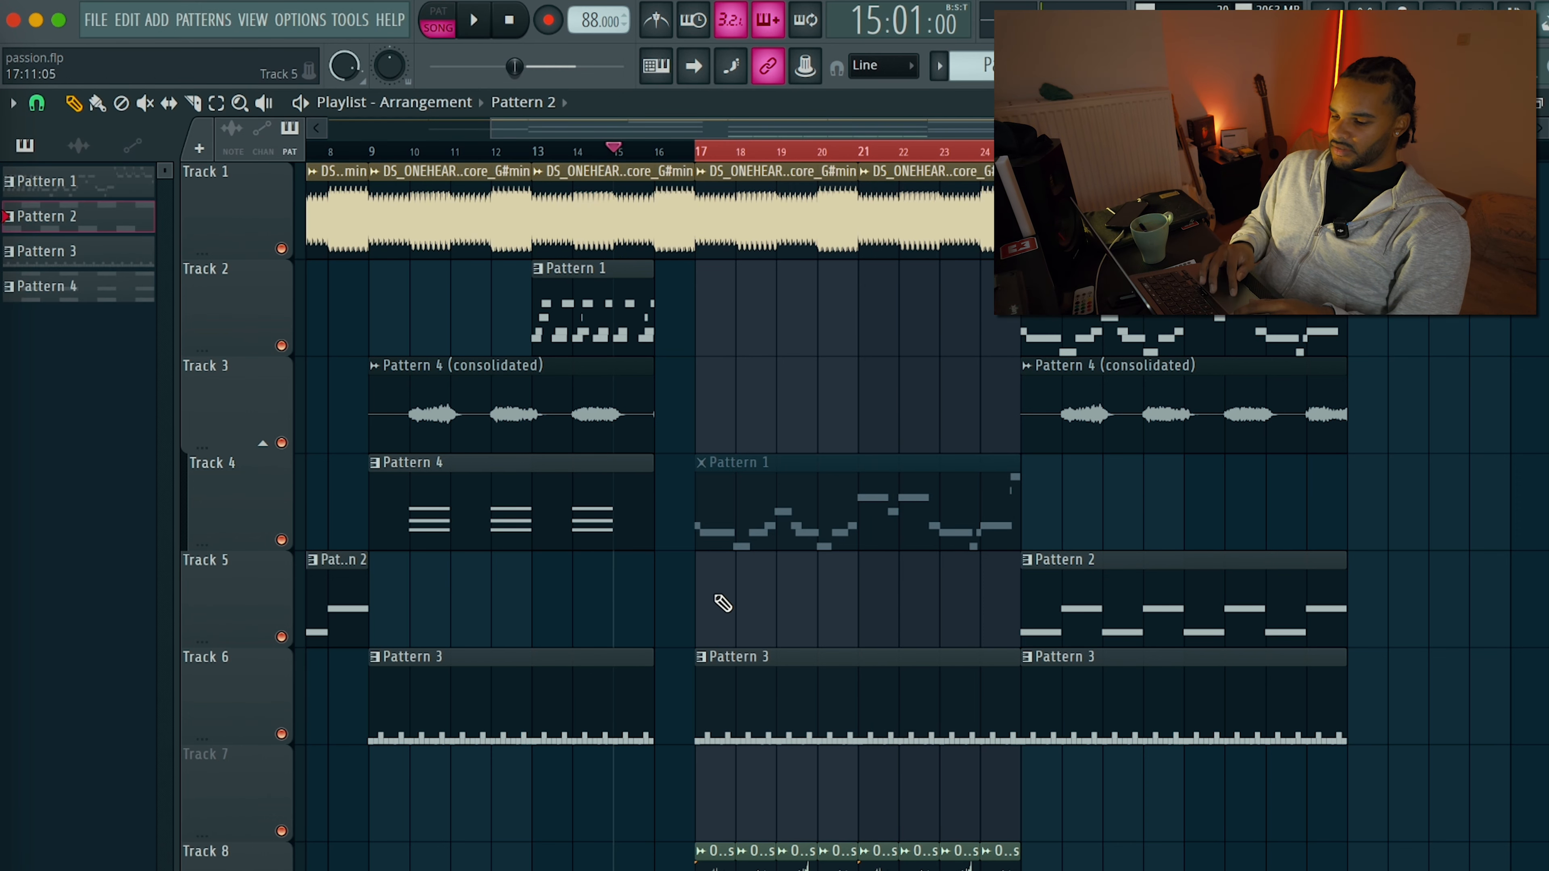
click(703, 574)
right_click(836, 619)
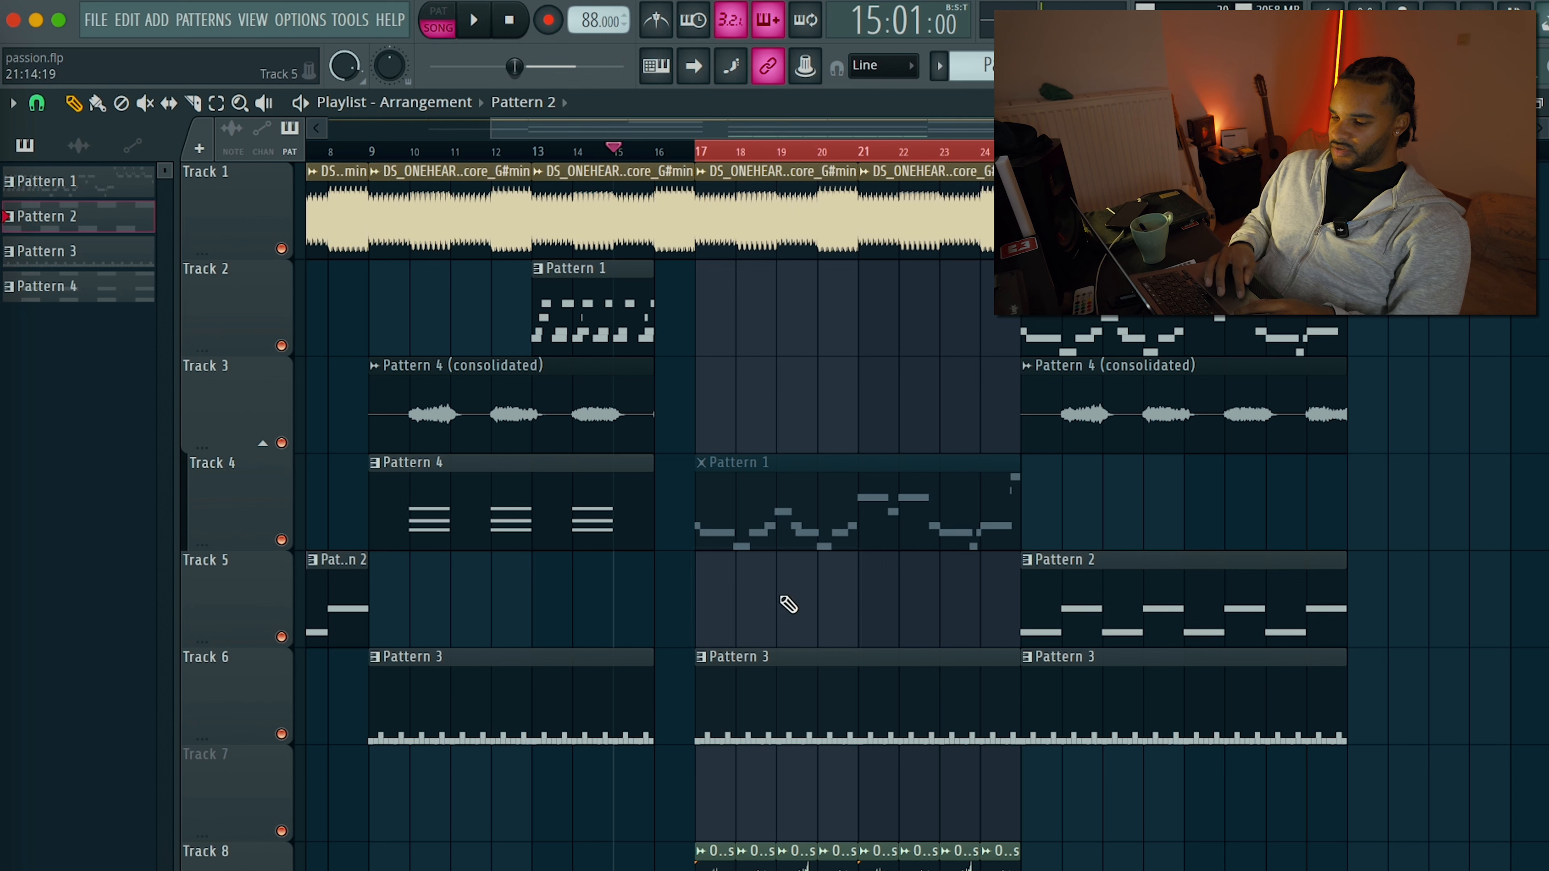
Add a Pattern 2 clip at bar 17 of Track 5 and make it unique.
click(706, 576)
click(702, 561)
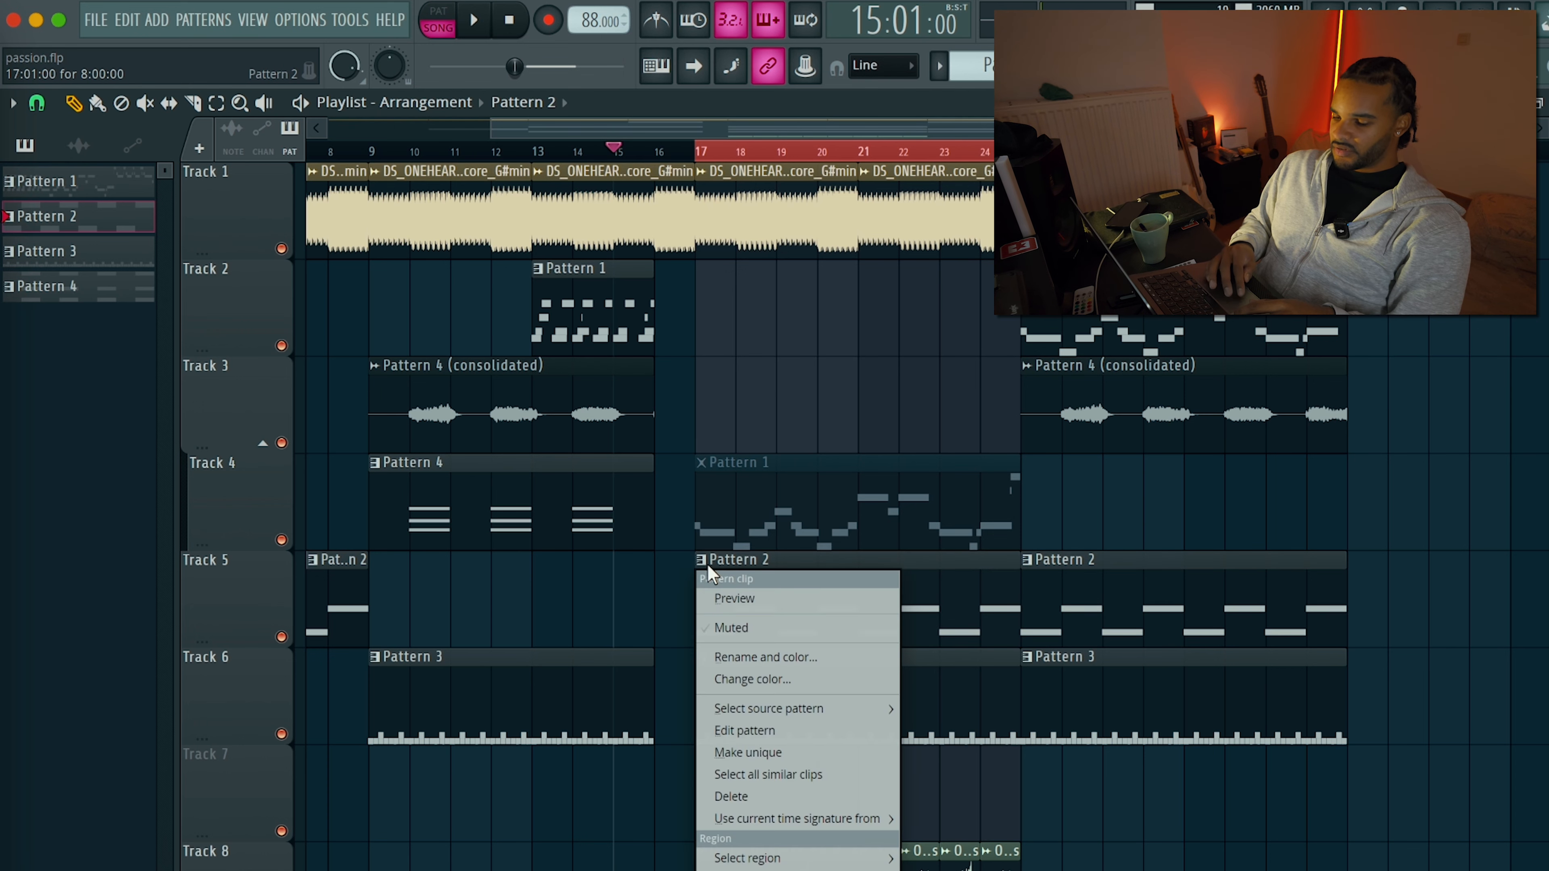
click(751, 753)
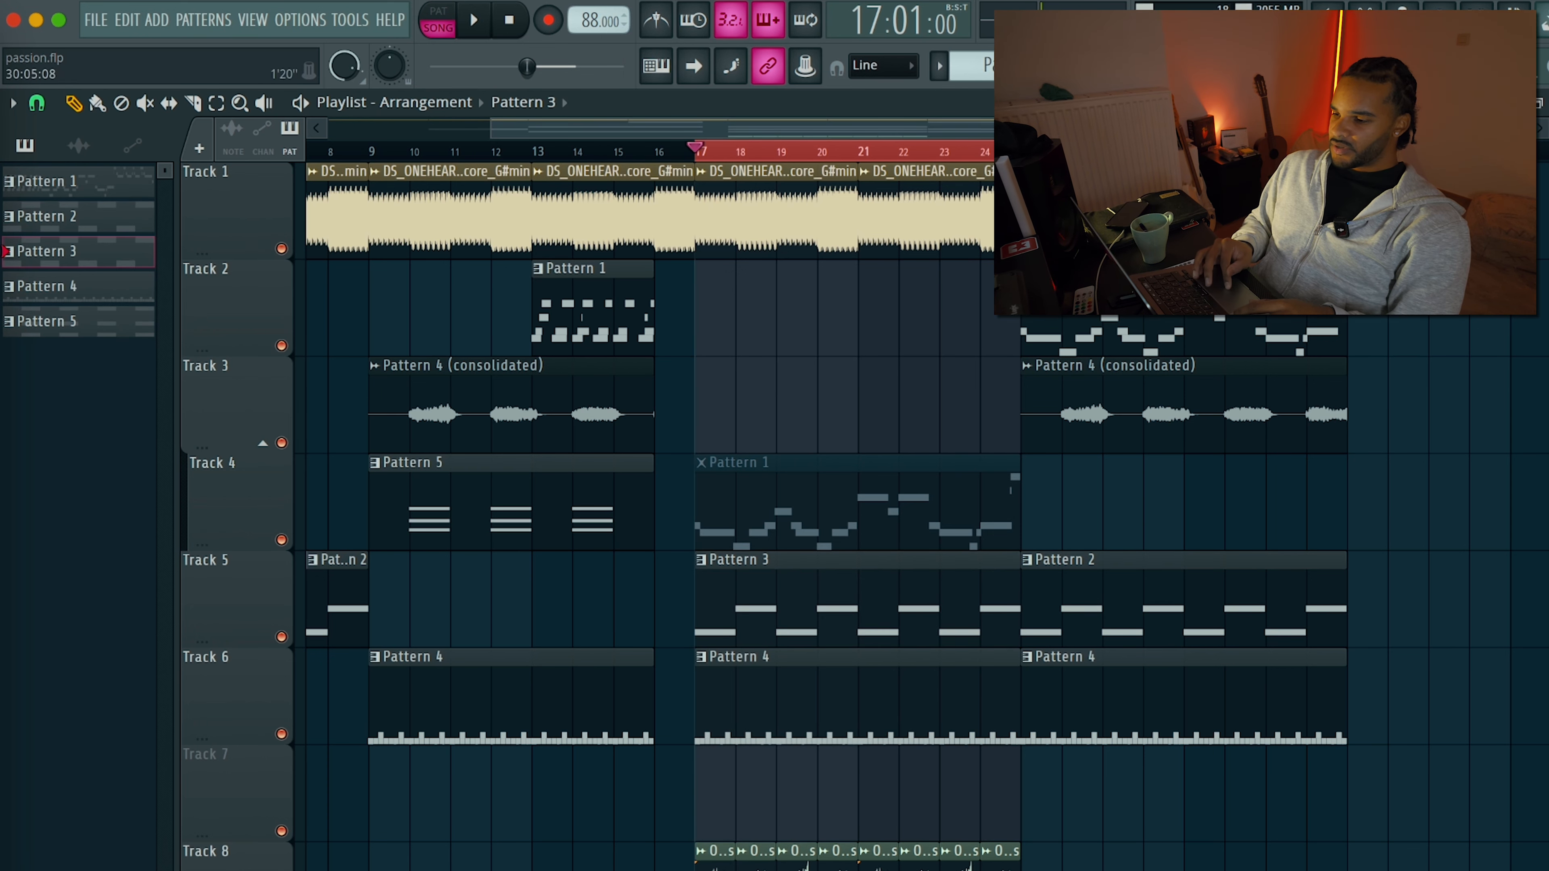
key(alt+F8)
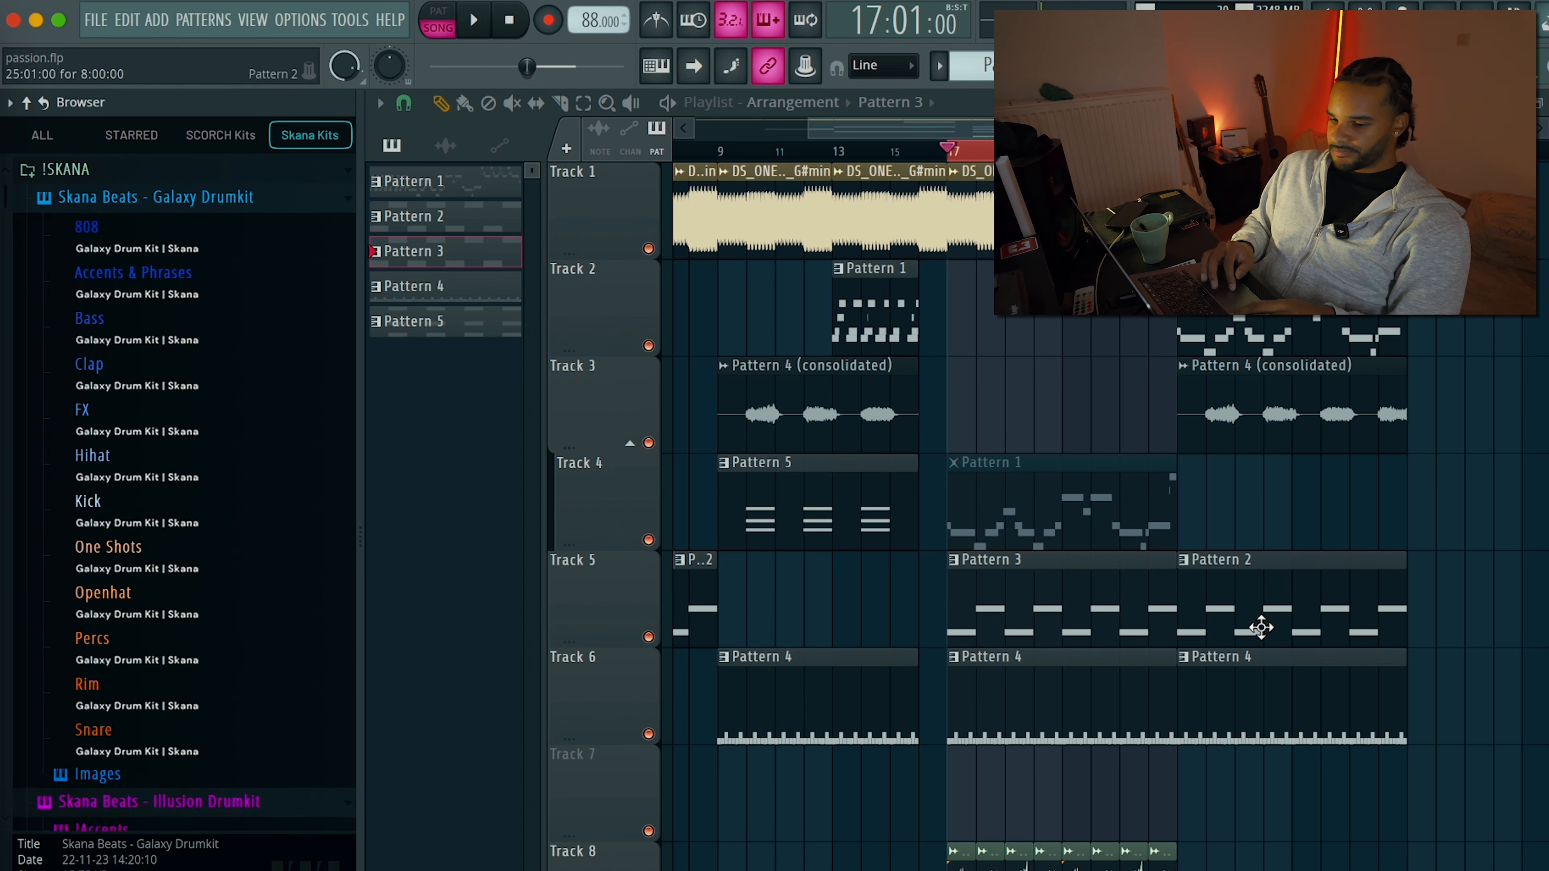
key(F6)
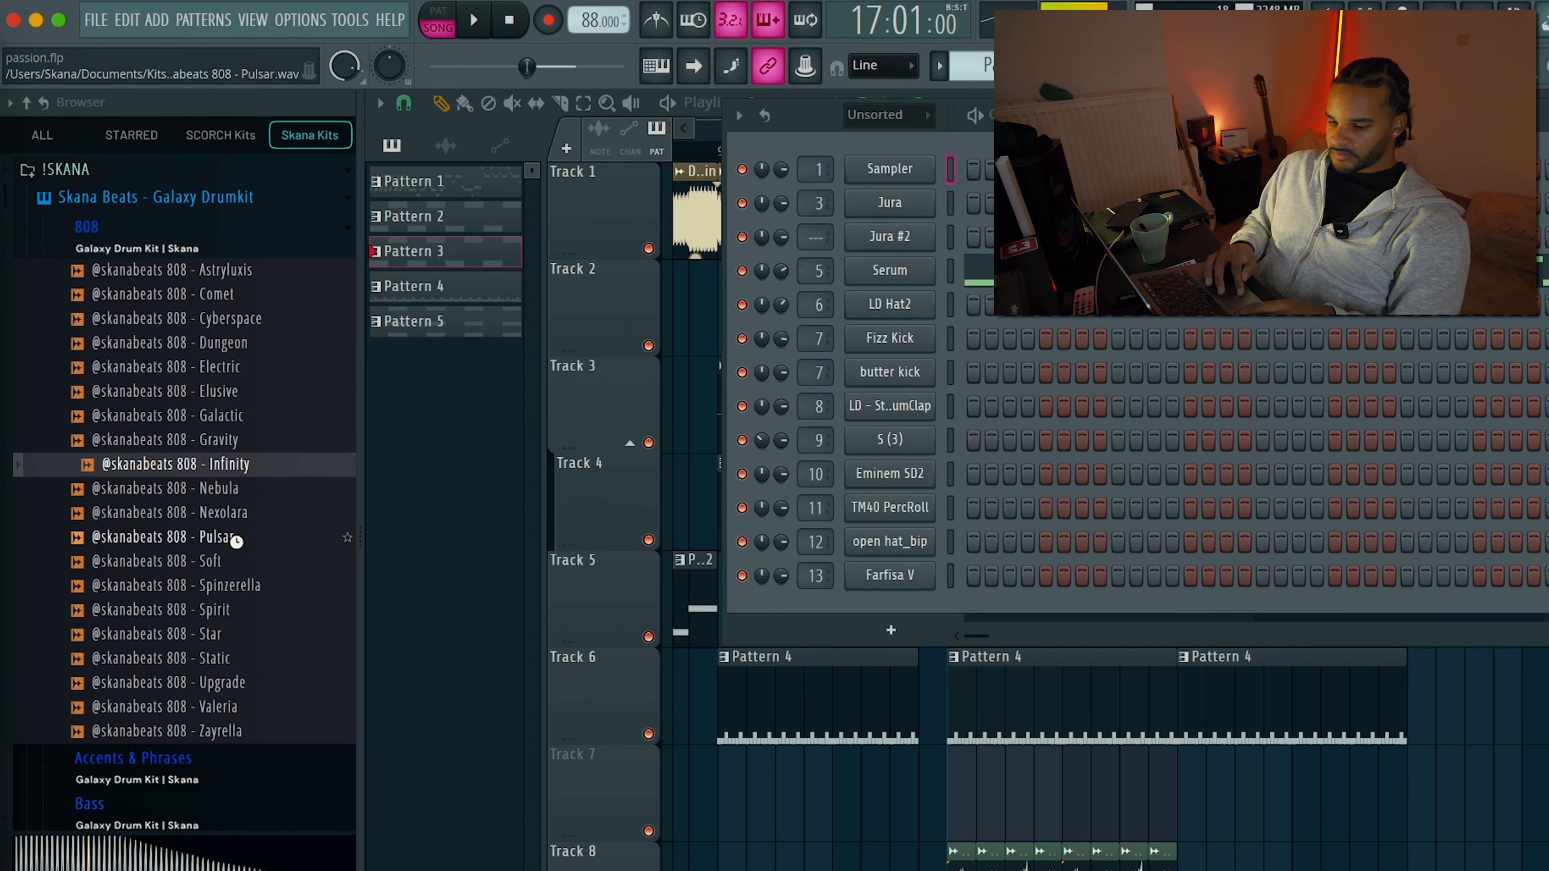
drag(241, 607, 864, 616)
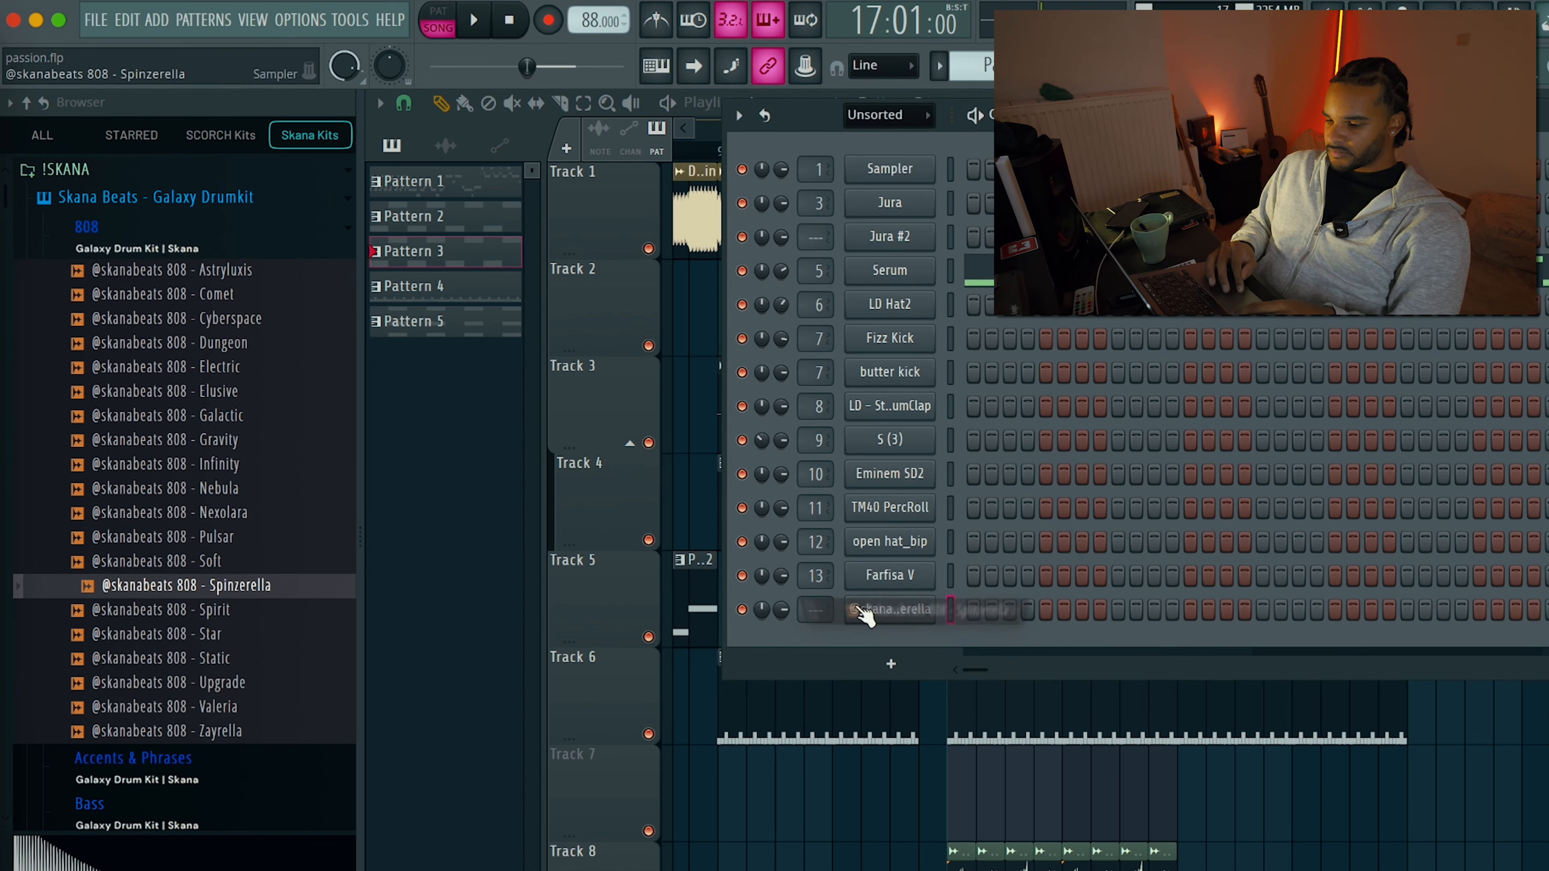
right_click(856, 609)
click(1007, 754)
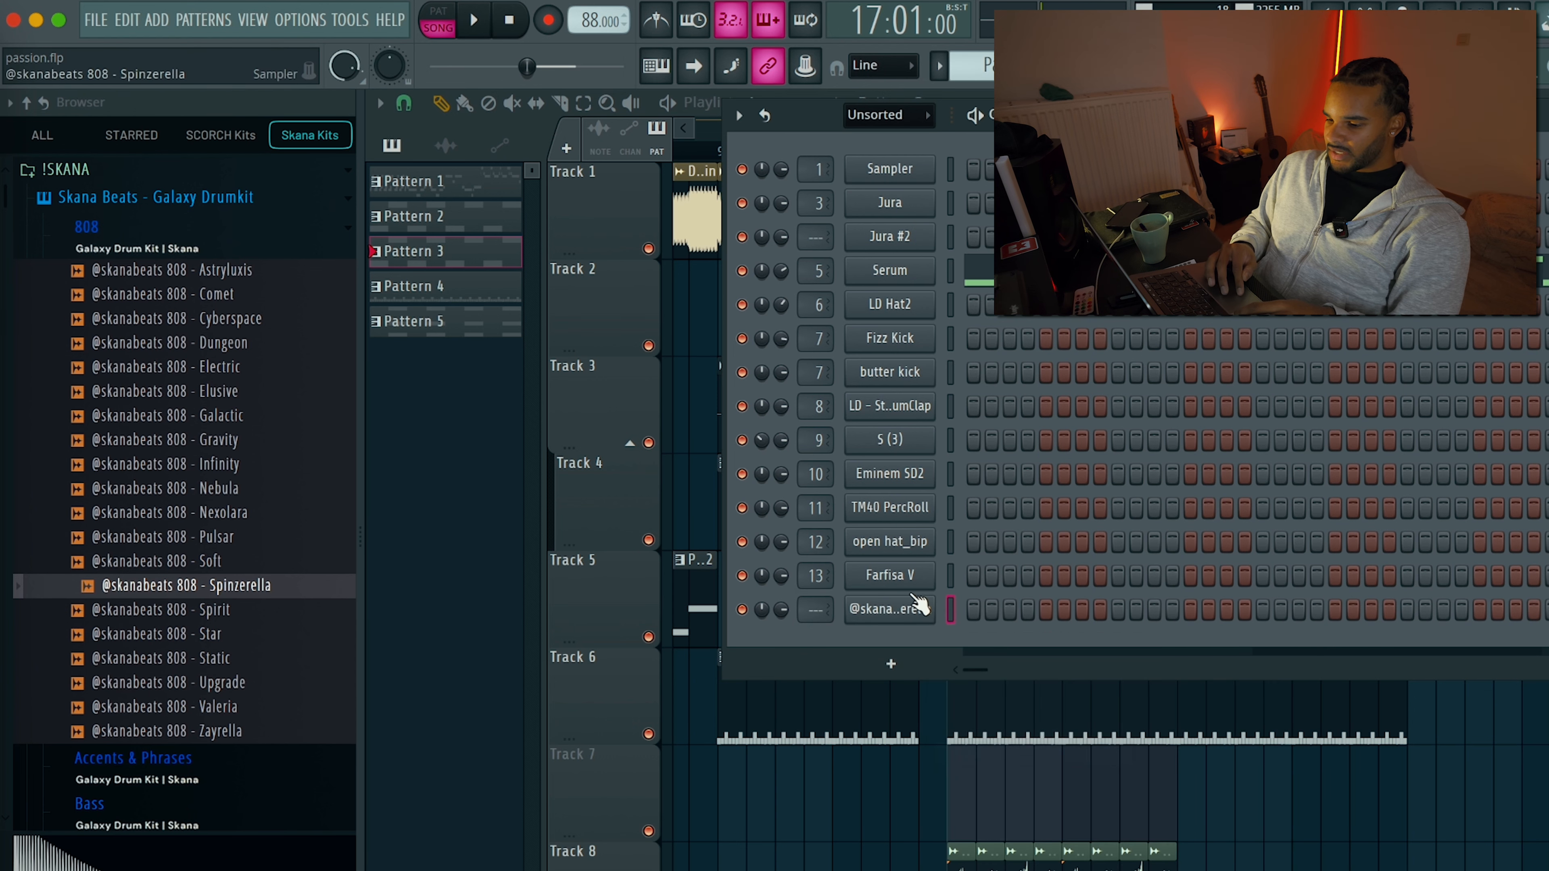
Enable the volume envelope on the Spinzerella 808 channel with a release time of 0%, and close its settings.
click(918, 606)
click(624, 369)
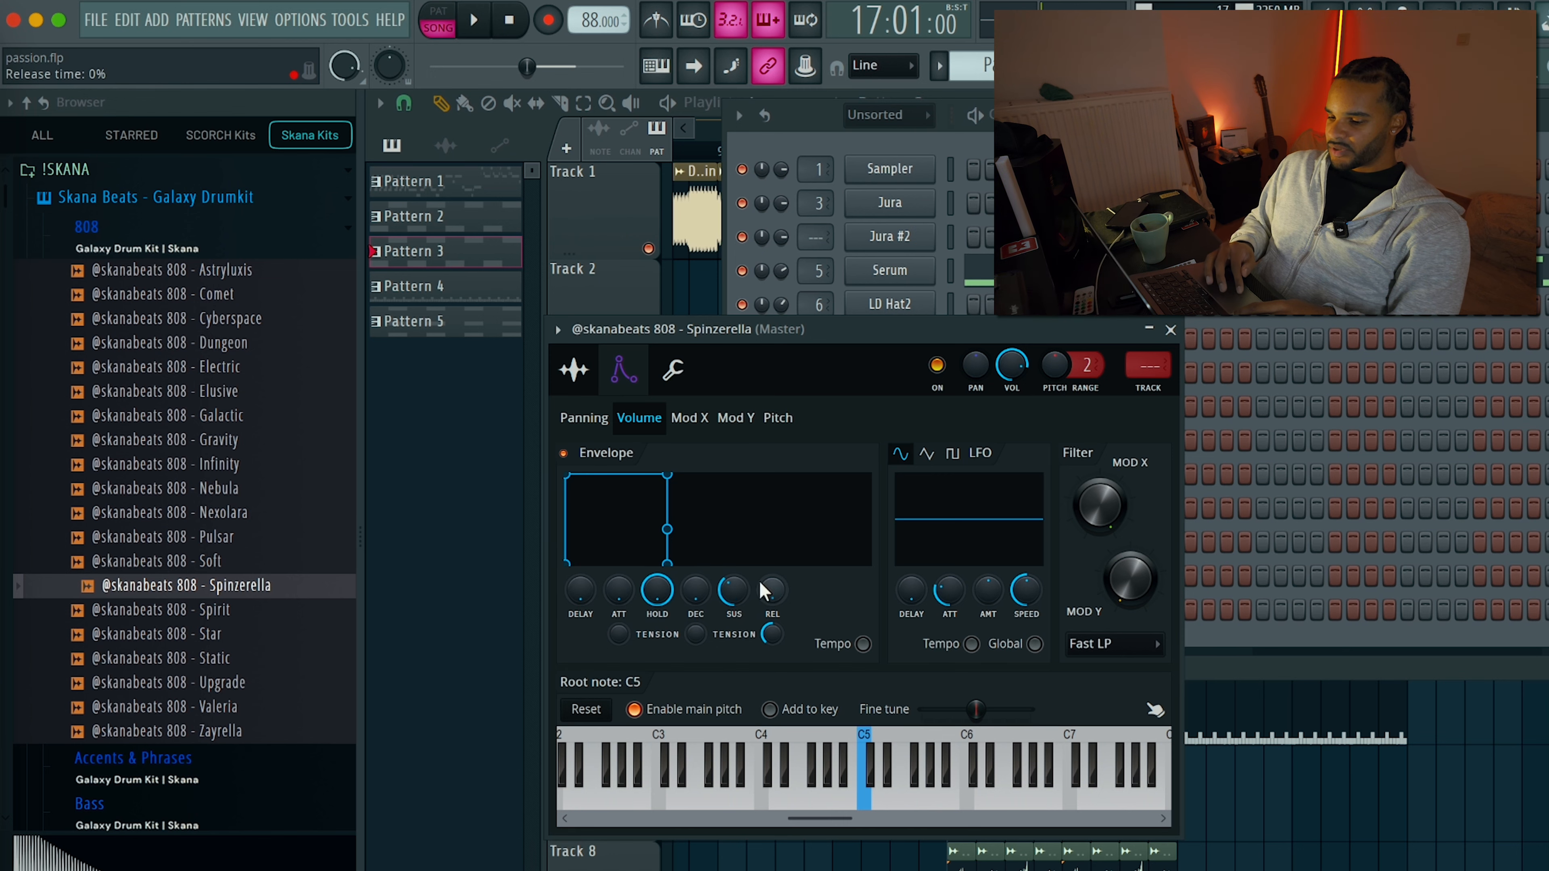
click(1170, 330)
Put the eight alternating D5 and F#5 bass notes into the Spinzerella channel and select them in its piano roll.
key(space)
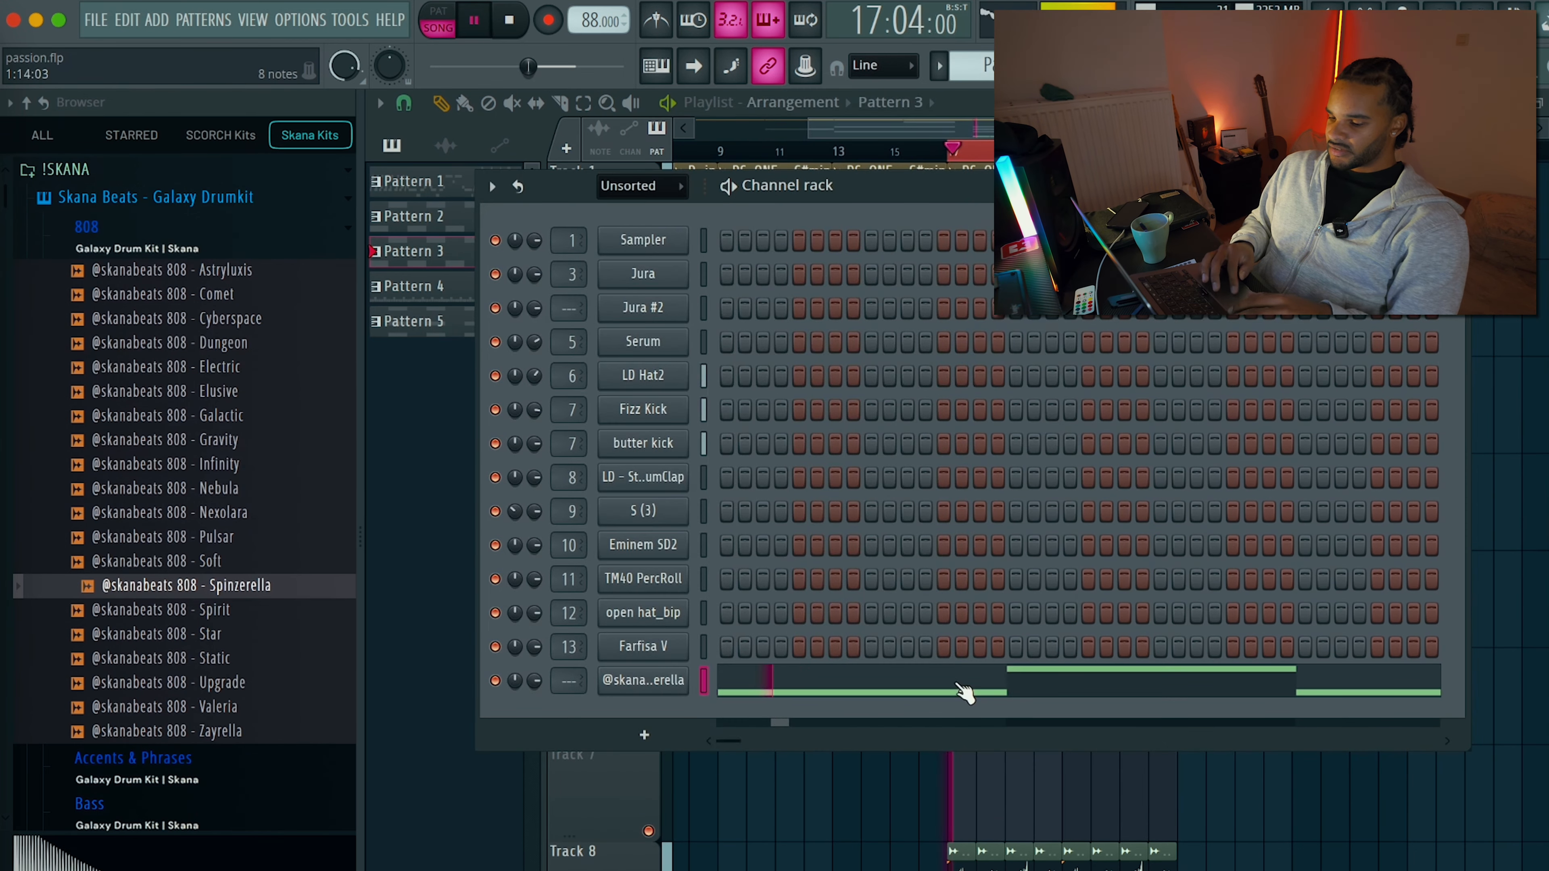
key(F7)
key(ctrl+v)
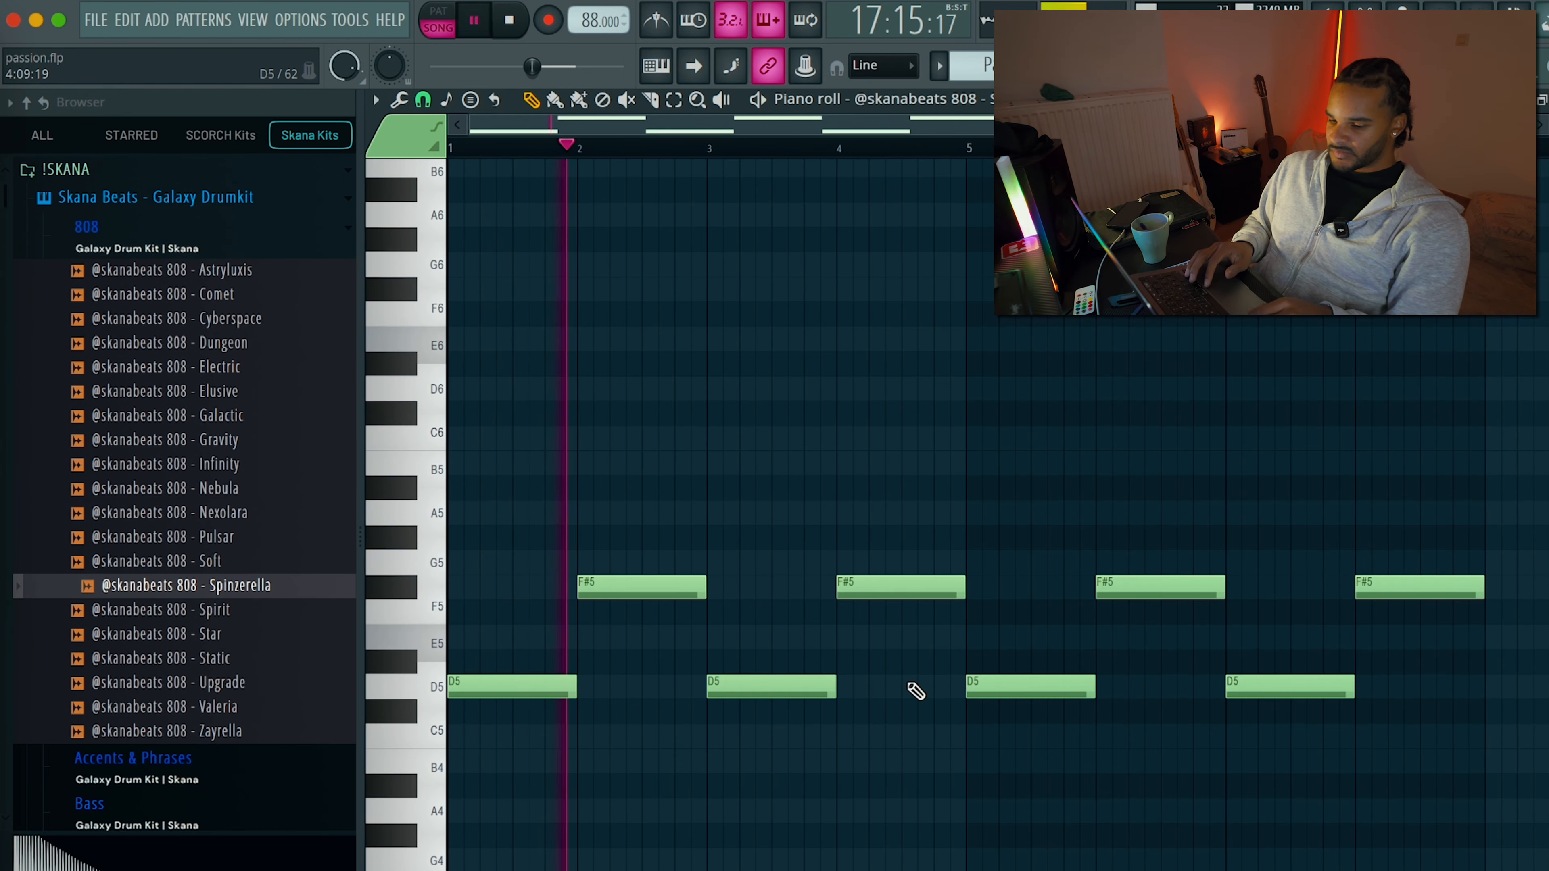
key(ctrl+a)
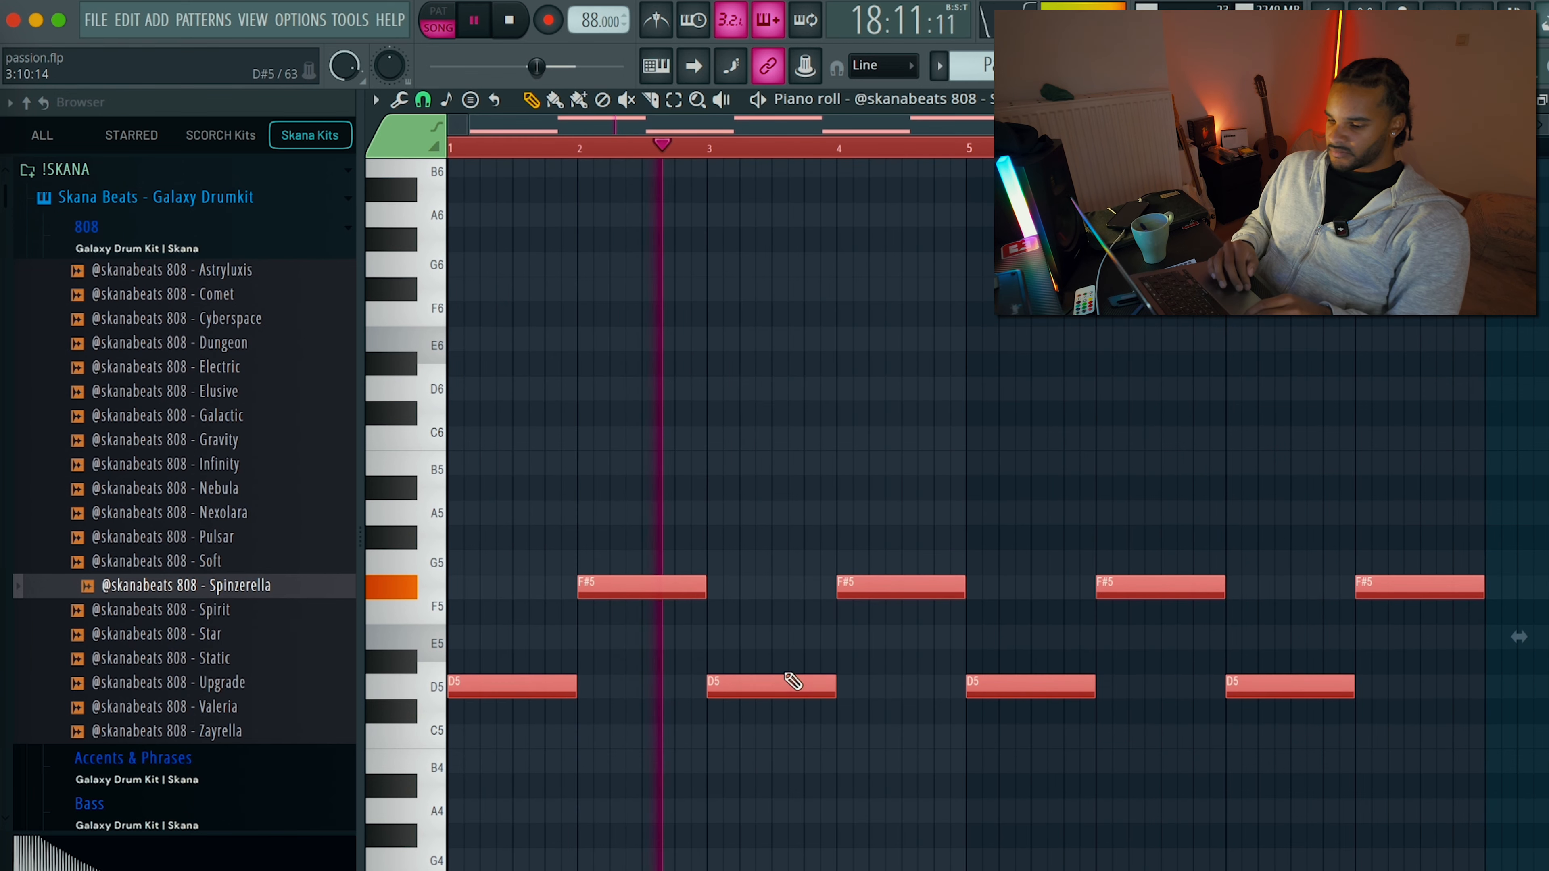
Add a second D5 hit just past the middle of bar 1 in the 808 part while auditioning playback.
key(space)
key(space)
scroll(439, 709, up, 4)
key(space)
mouse_move(650, 710)
mouse_down()
mouse_move(679, 667)
mouse_move(851, 667)
mouse_up()
key(space)
key(space)
key(space)
key(space)
key(space)
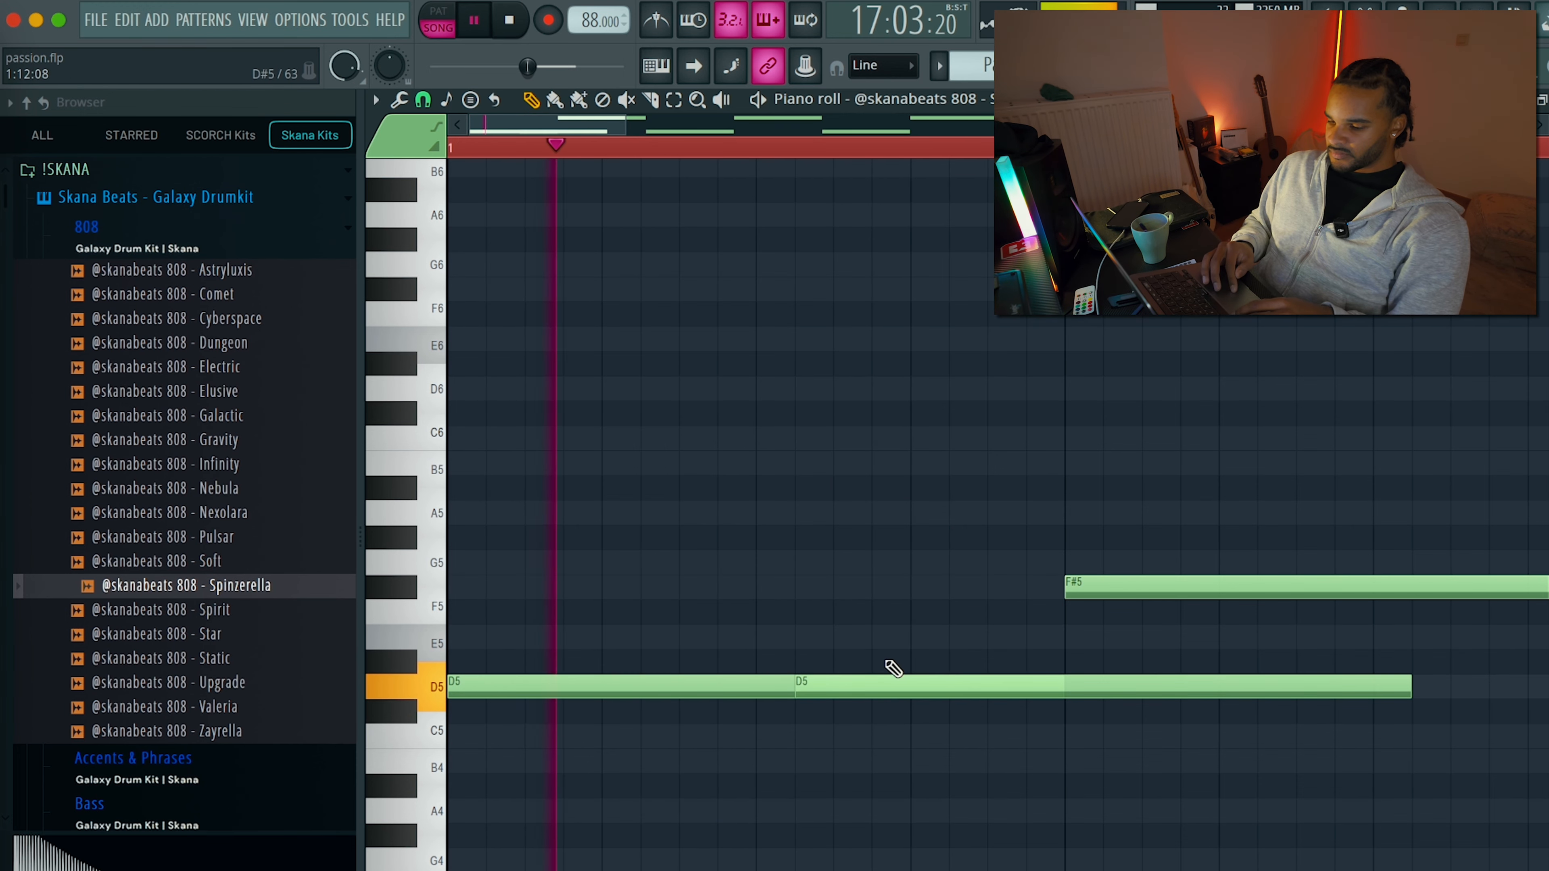
Rework bar 1 of the 808 part into three back-to-back D5 notes that end at bar 2.
mouse_move(927, 646)
mouse_down()
mouse_move(885, 630)
mouse_move(889, 691)
mouse_move(983, 673)
mouse_up()
key(super+l)
key(space)
key(space)
key(super+l)
key(super+s)
key(super+d)
Add two repeated F#5 hits in the second half of bar 2, with the last one starting at step 14.
scroll(983, 673, down, 3)
mouse_move(1176, 508)
mouse_down()
mouse_move(1154, 502)
mouse_move(1124, 582)
mouse_up()
mouse_move(1256, 537)
mouse_down()
mouse_move(1238, 536)
mouse_move(1235, 590)
mouse_up()
key(space)
key(space)
key(super+l)
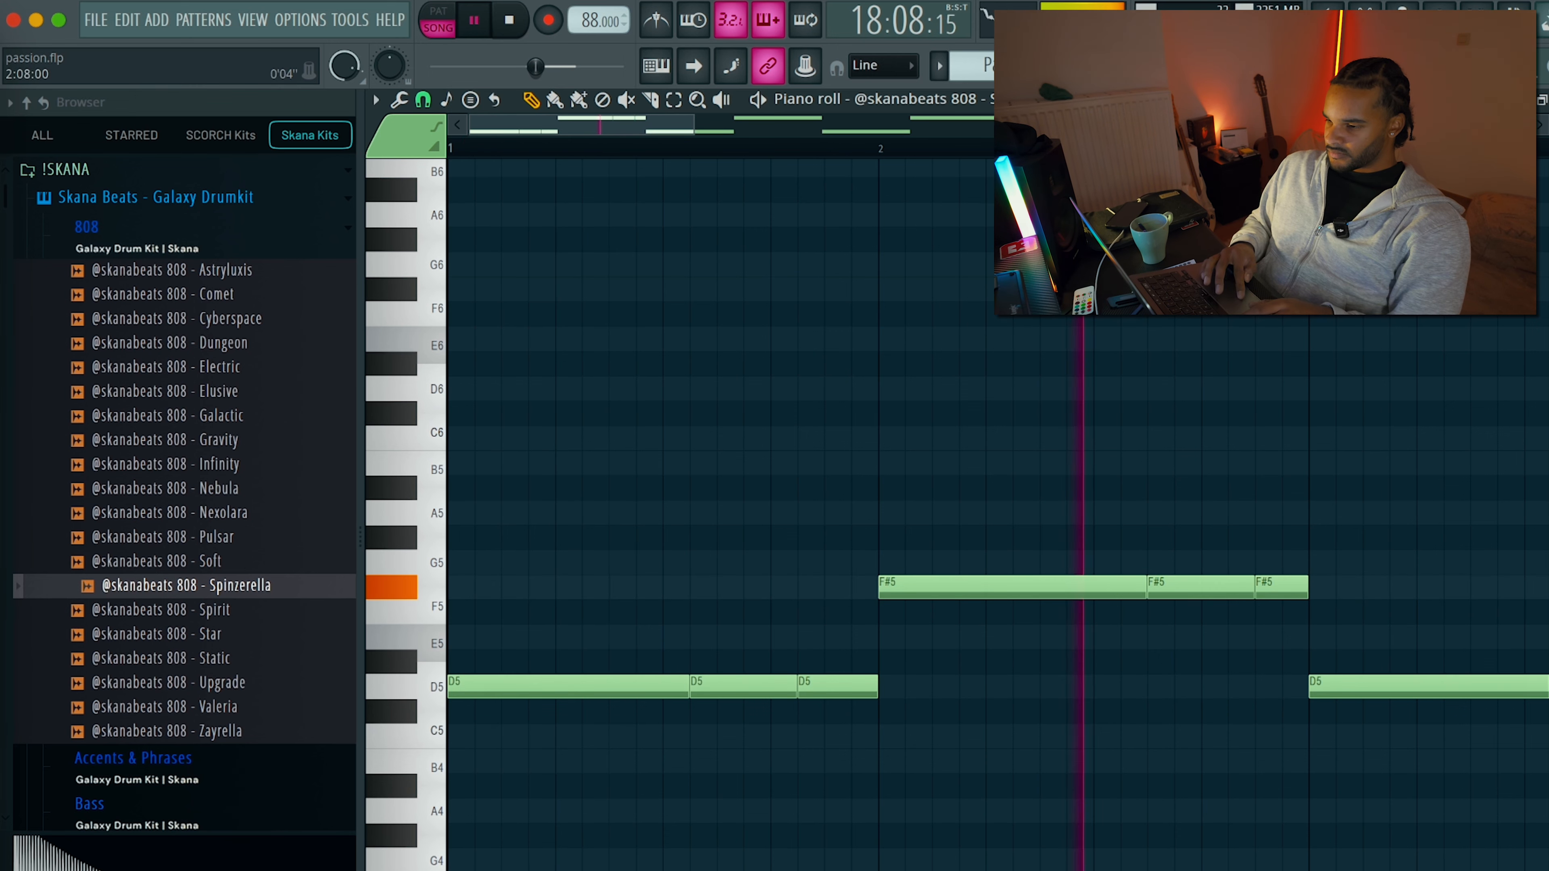
key(space)
key(space)
drag(1286, 583, 1259, 586)
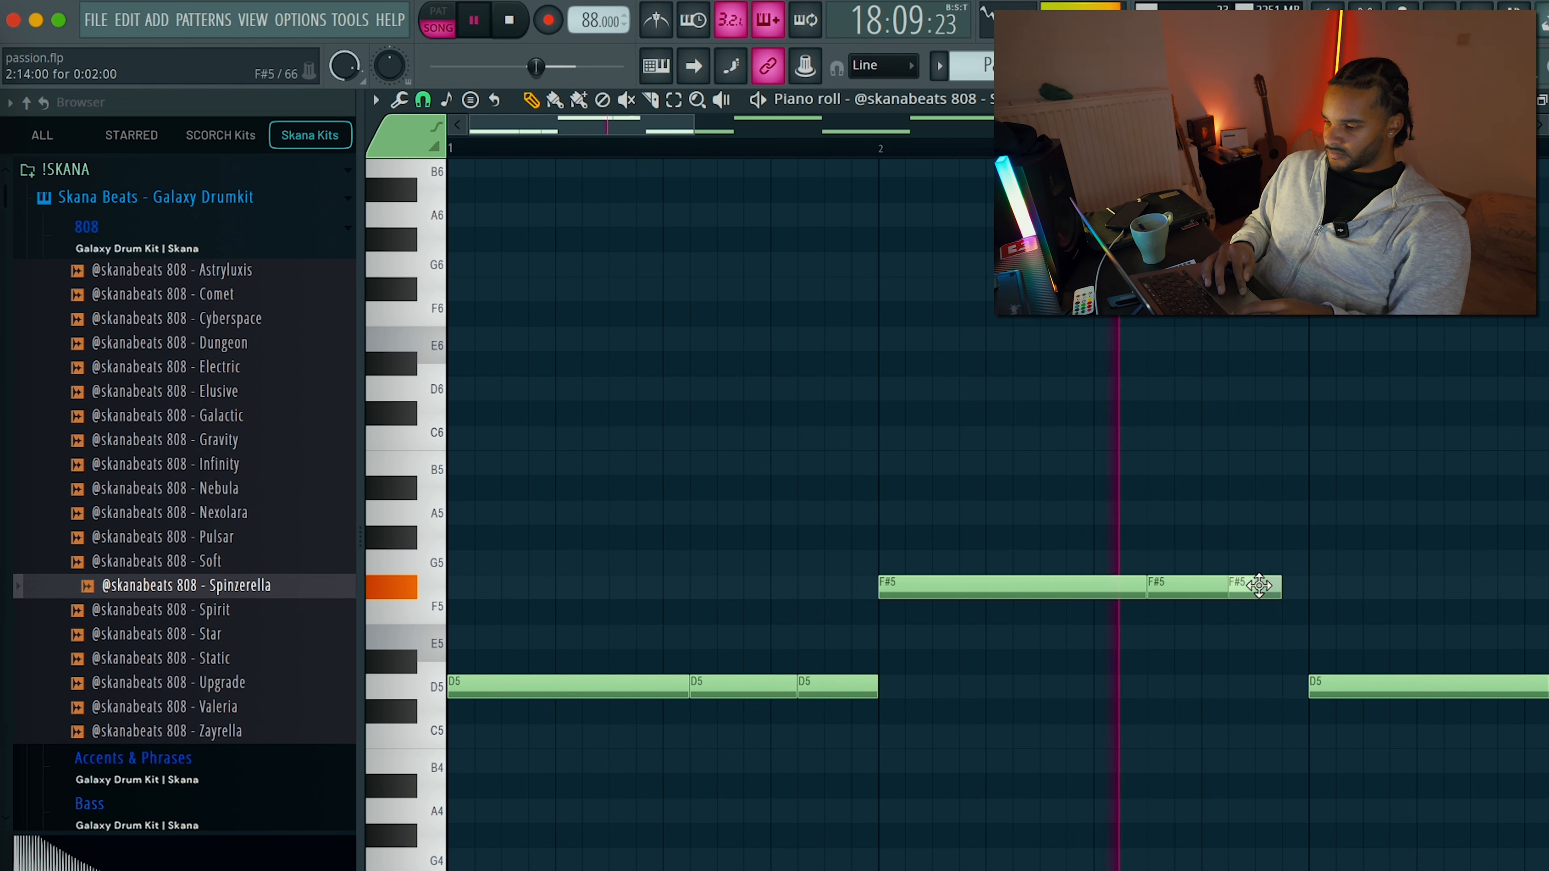
Delete the 808 notes after bar 2 and duplicate the two-bar phrase into bars 3 and 4.
key(super+l)
super+right_click(1272, 603)
drag(1420, 427, 745, 821)
key(Delete)
key(super+b)
key(super+d)
Transpose the last two F#5 notes of bar 4 up to G#5 and audition them.
super+click(941, 481)
super+click(946, 484)
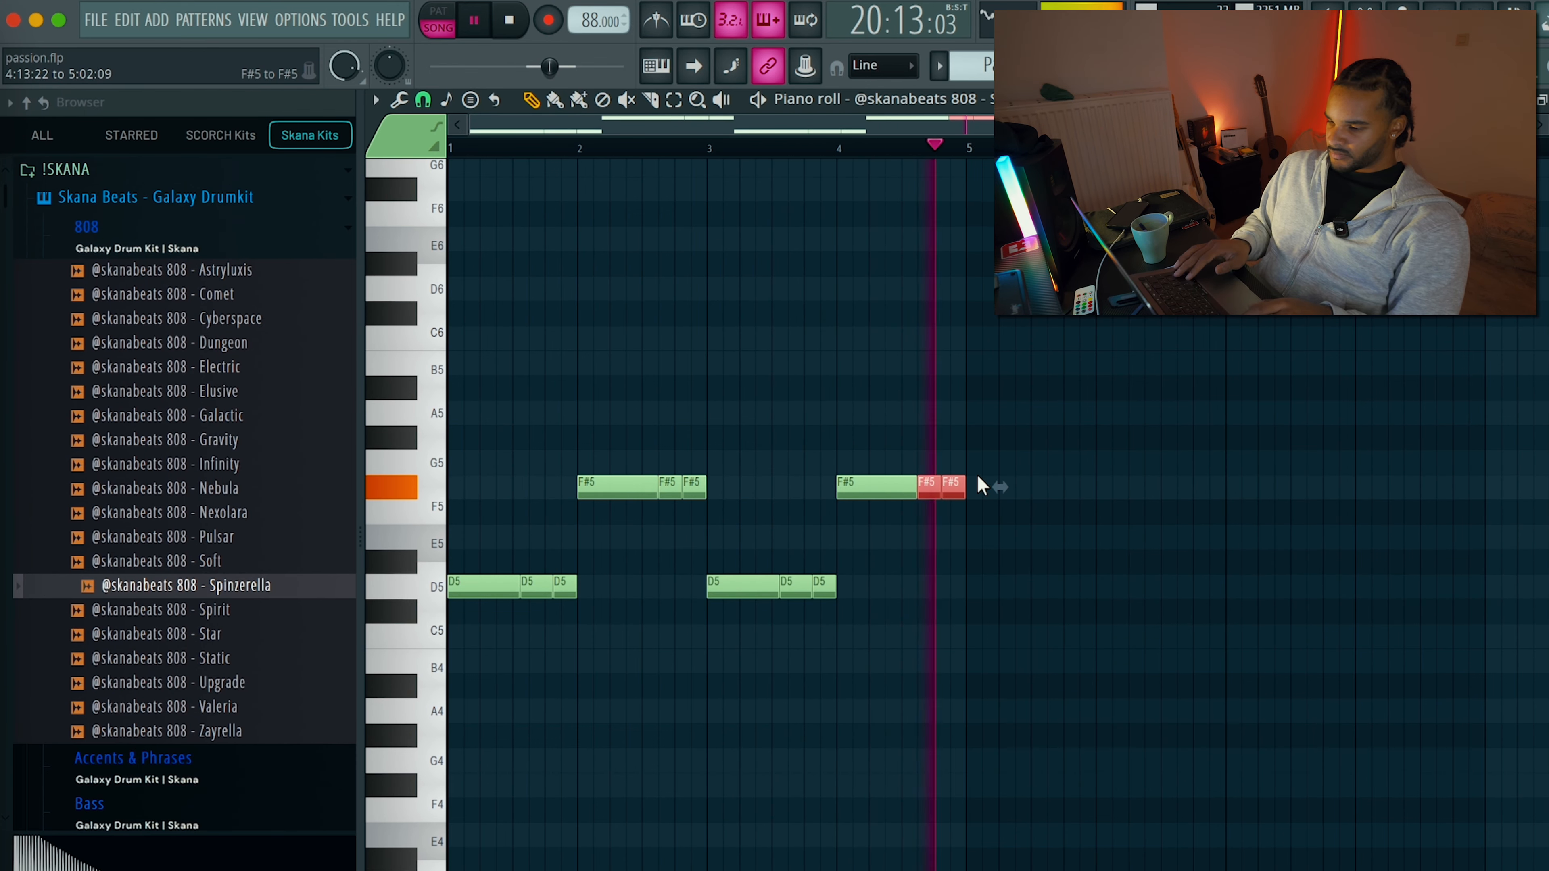
key(shift+Up)
key(shift+Up)
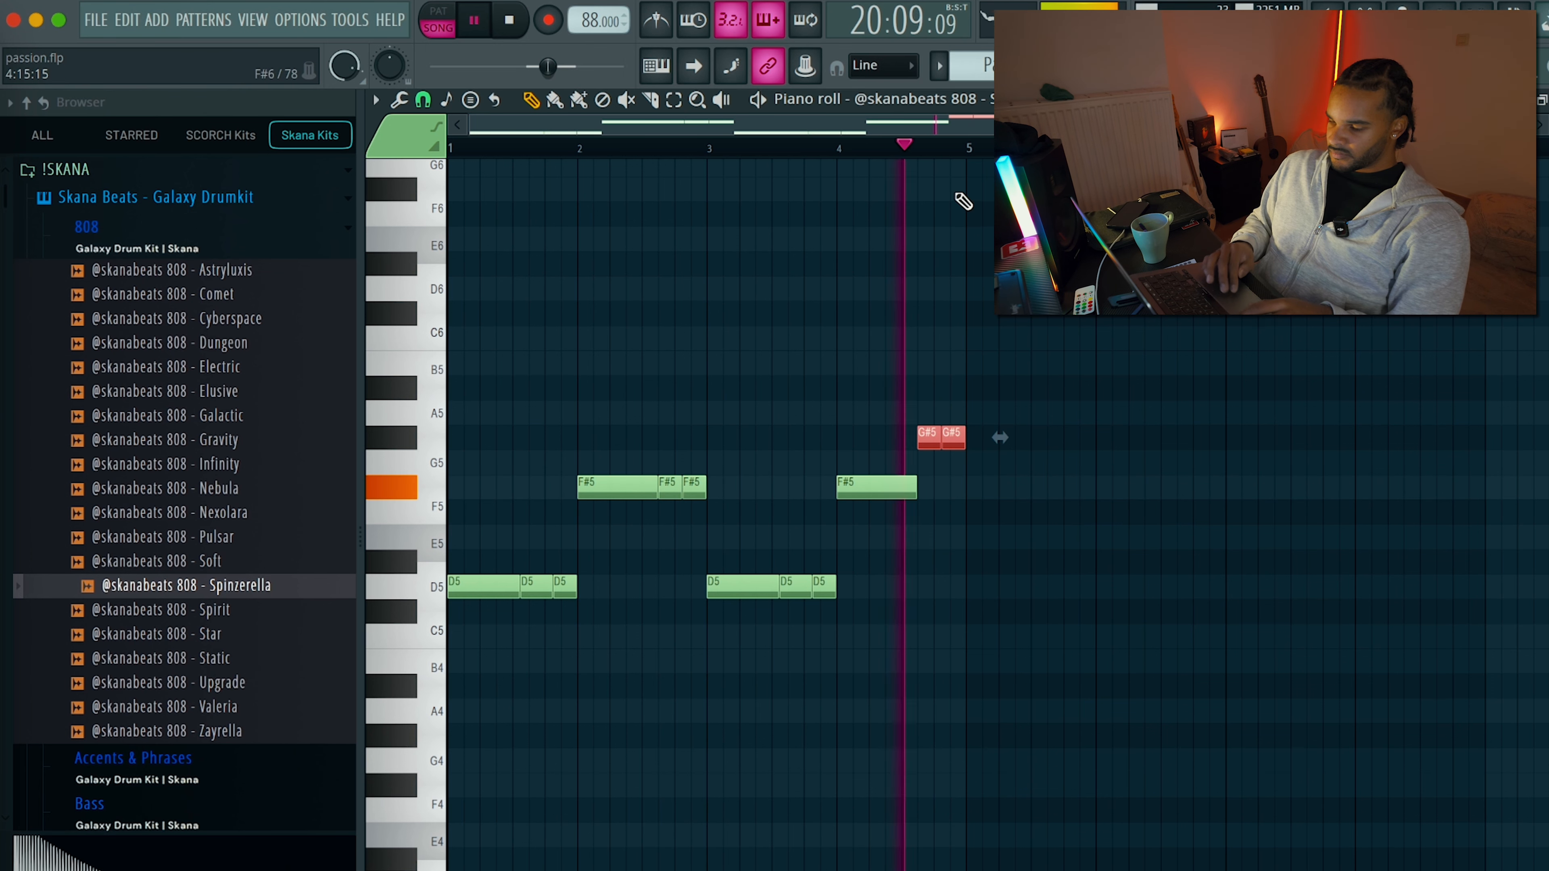
key(super+d)
drag(972, 434, 916, 445)
key(space)
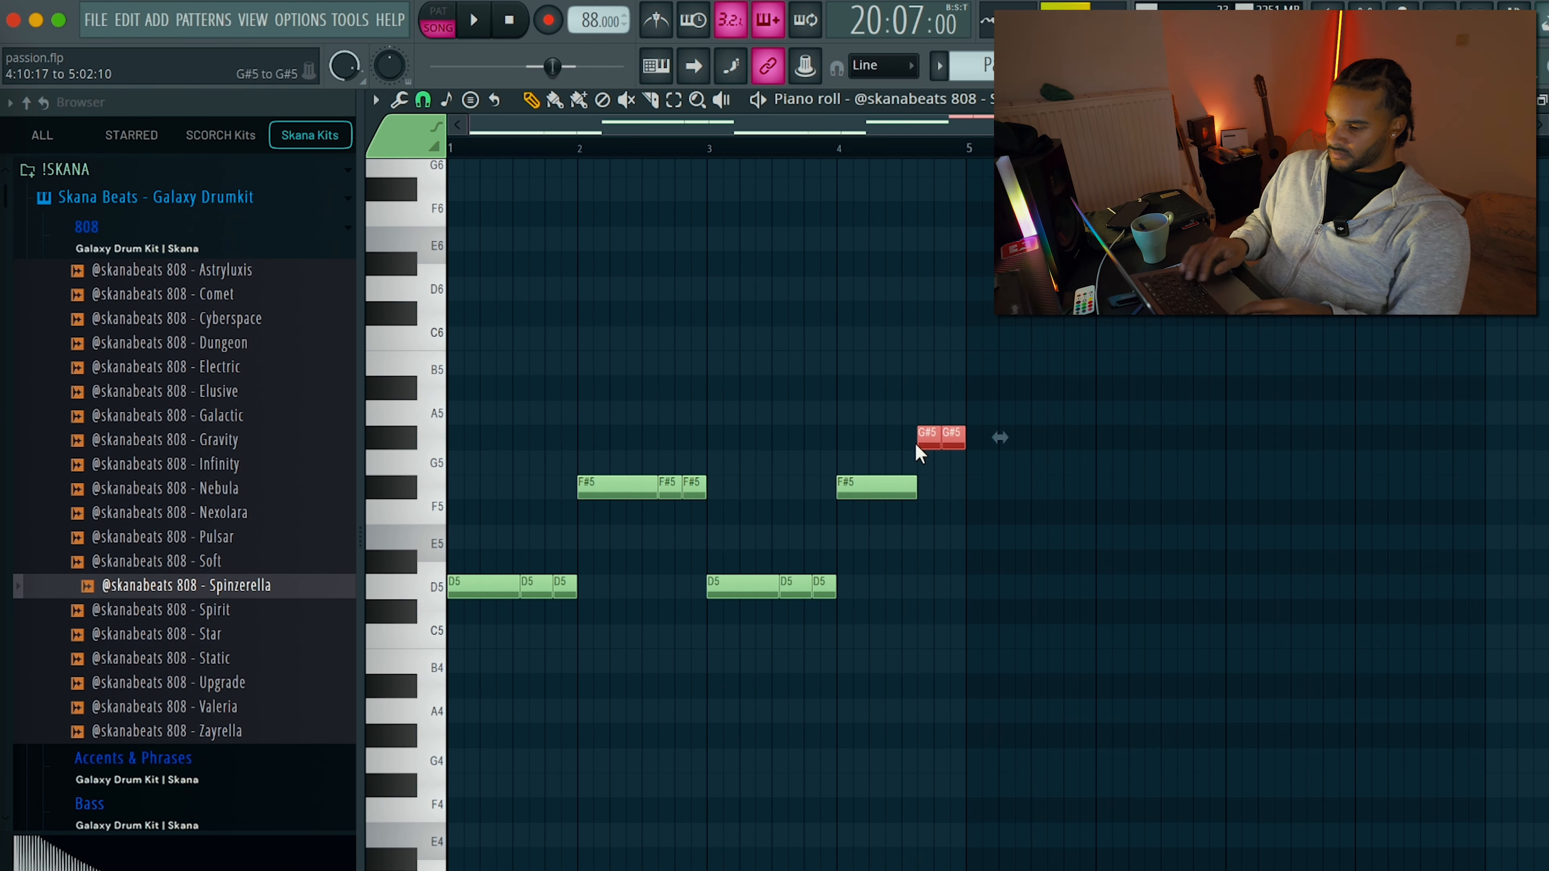
Audition neighbouring pitches for the last two notes of bar 4 and set them to A5.
key(space)
key(shift+Down)
key(shift+Up)
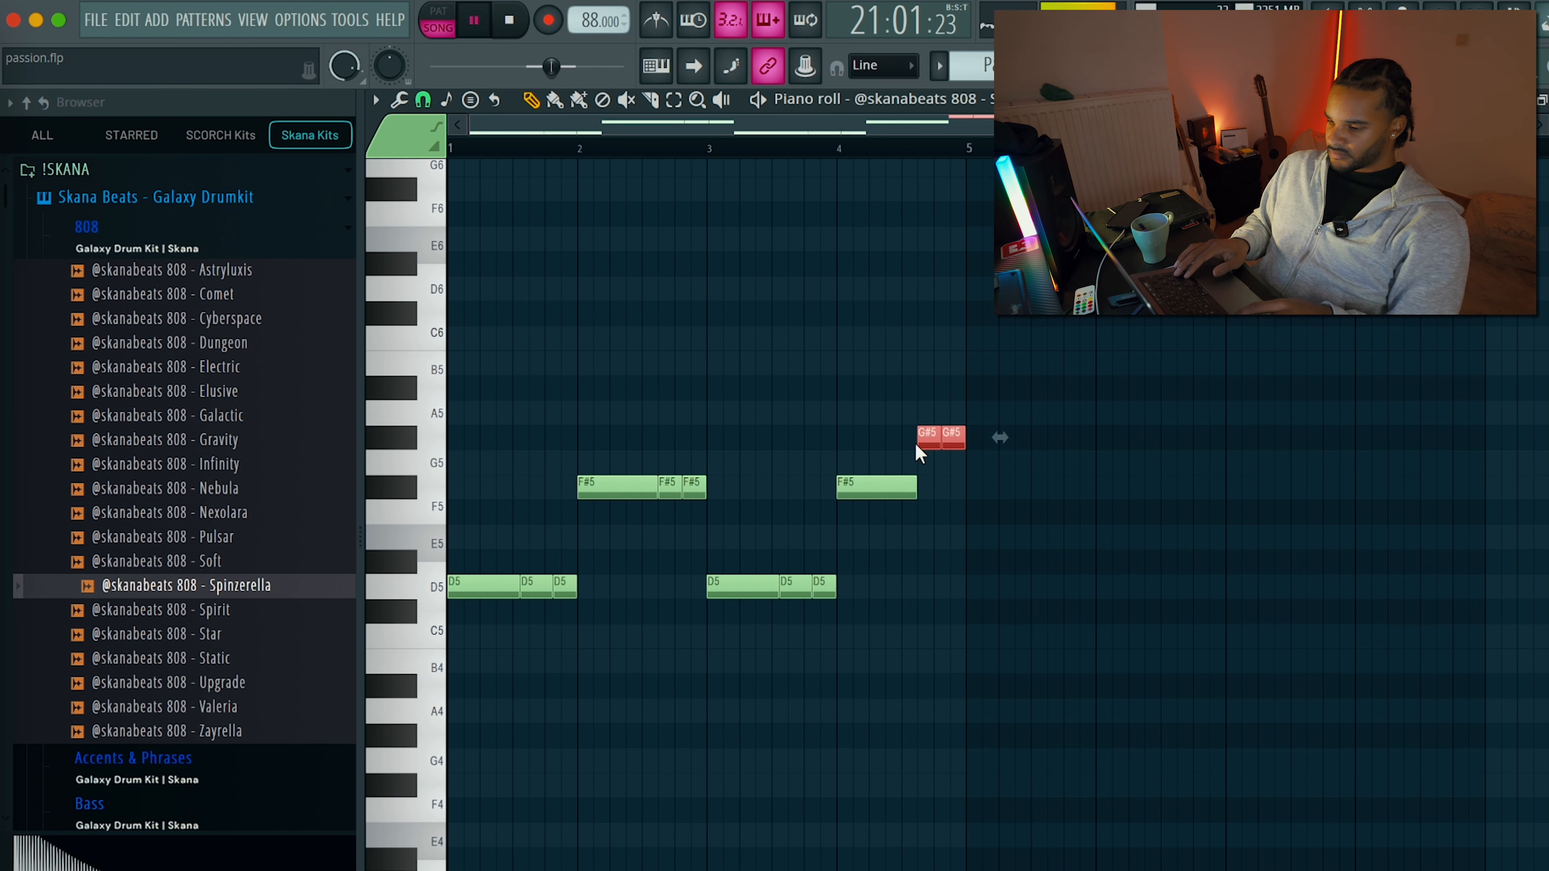
key(shift+Up)
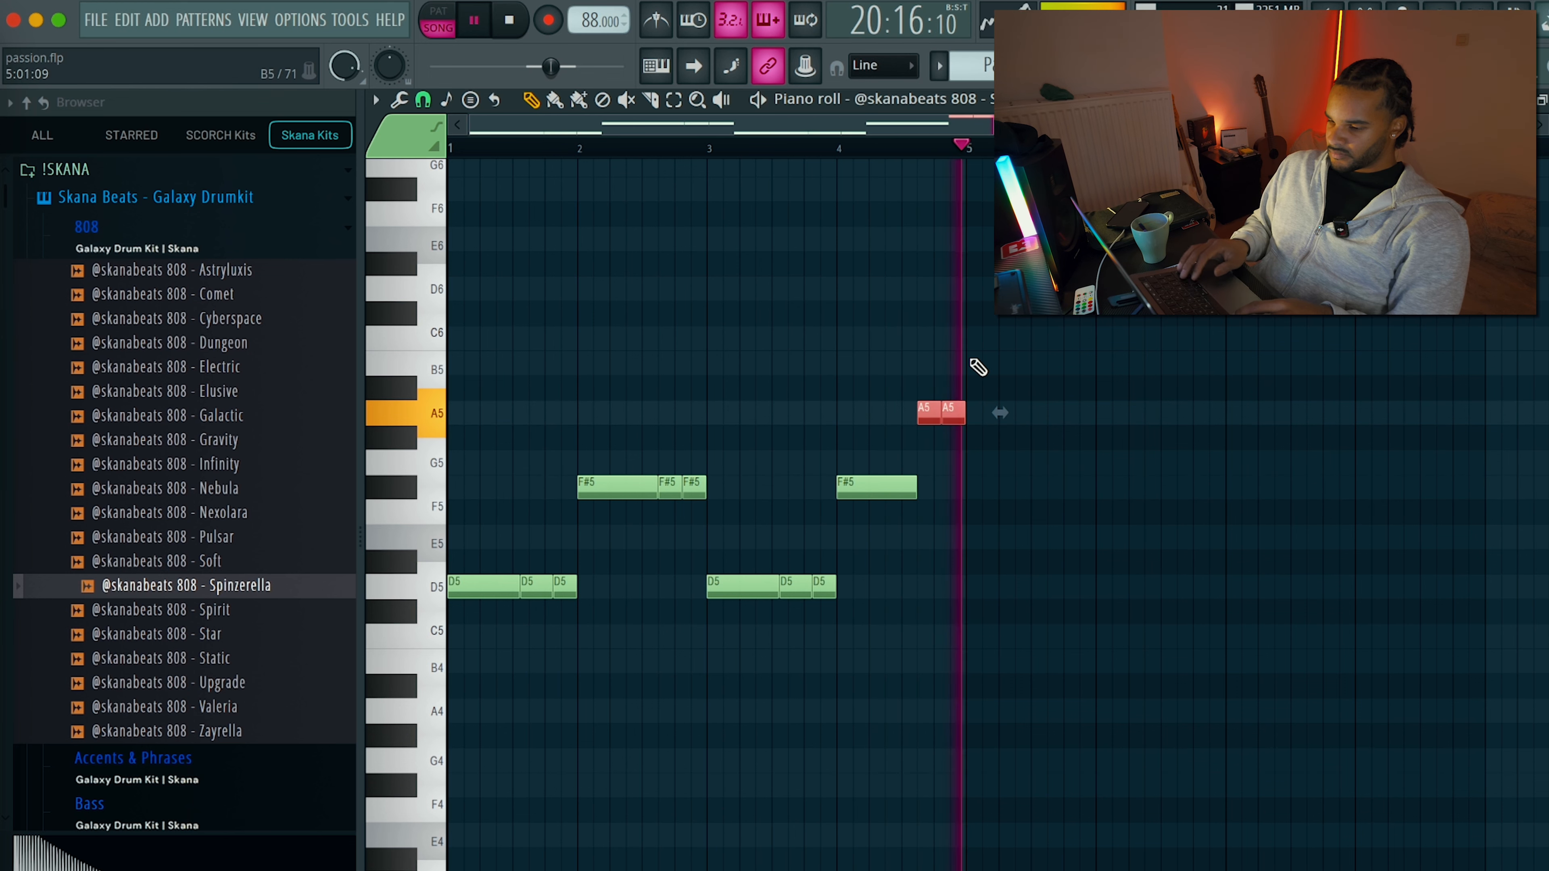
key(shift+Up)
key(space)
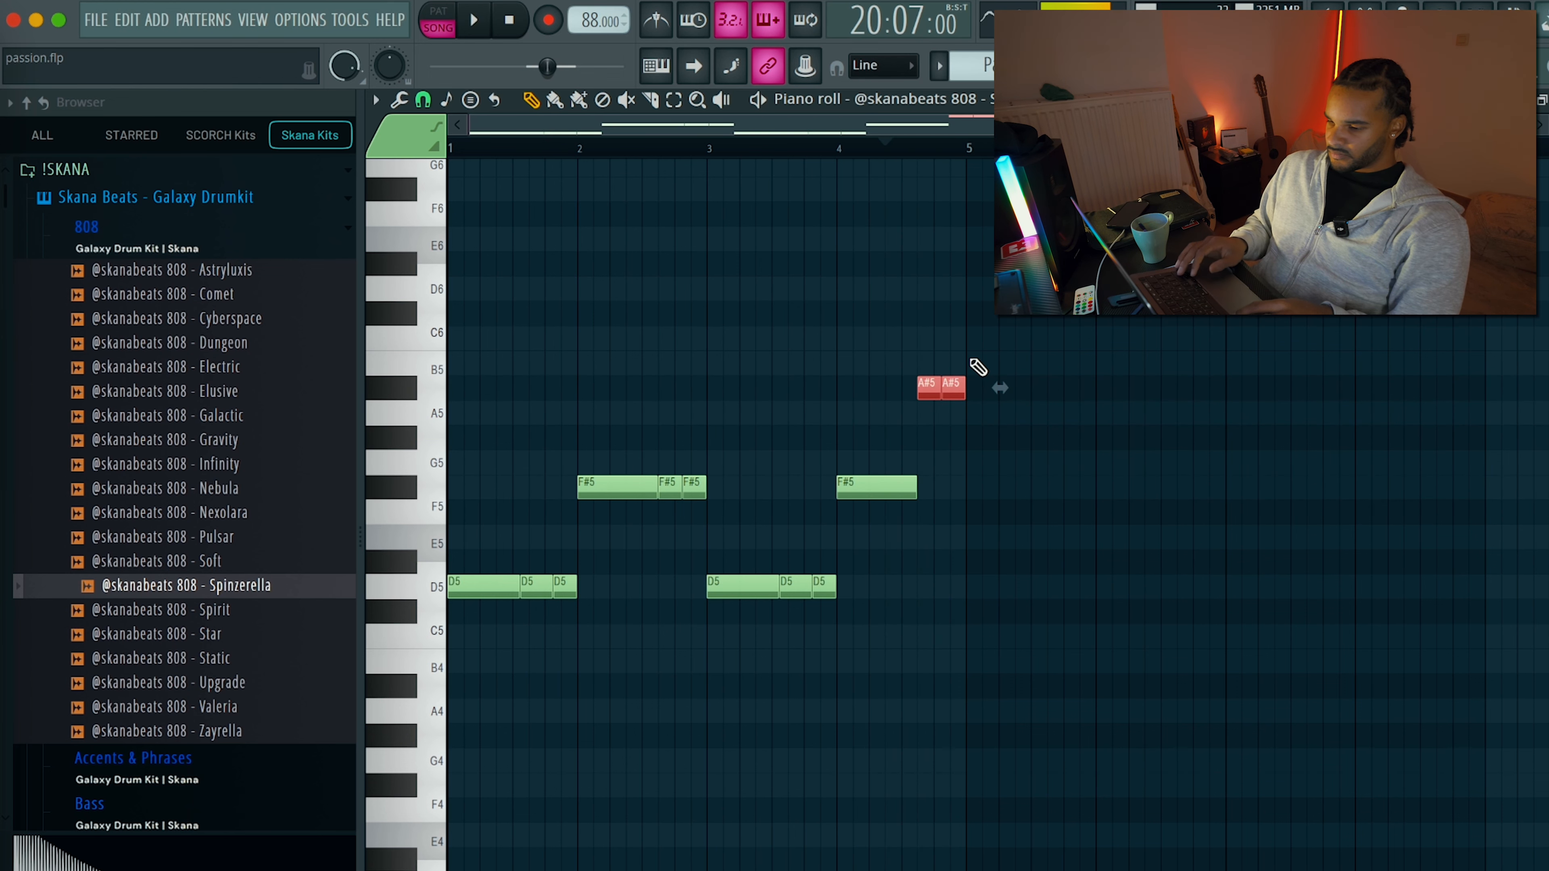
key(shift+Down)
key(ctrl+d)
Try transposing all the 808 notes up one octave, and bring them back down.
key(ctrl+Up)
key(space)
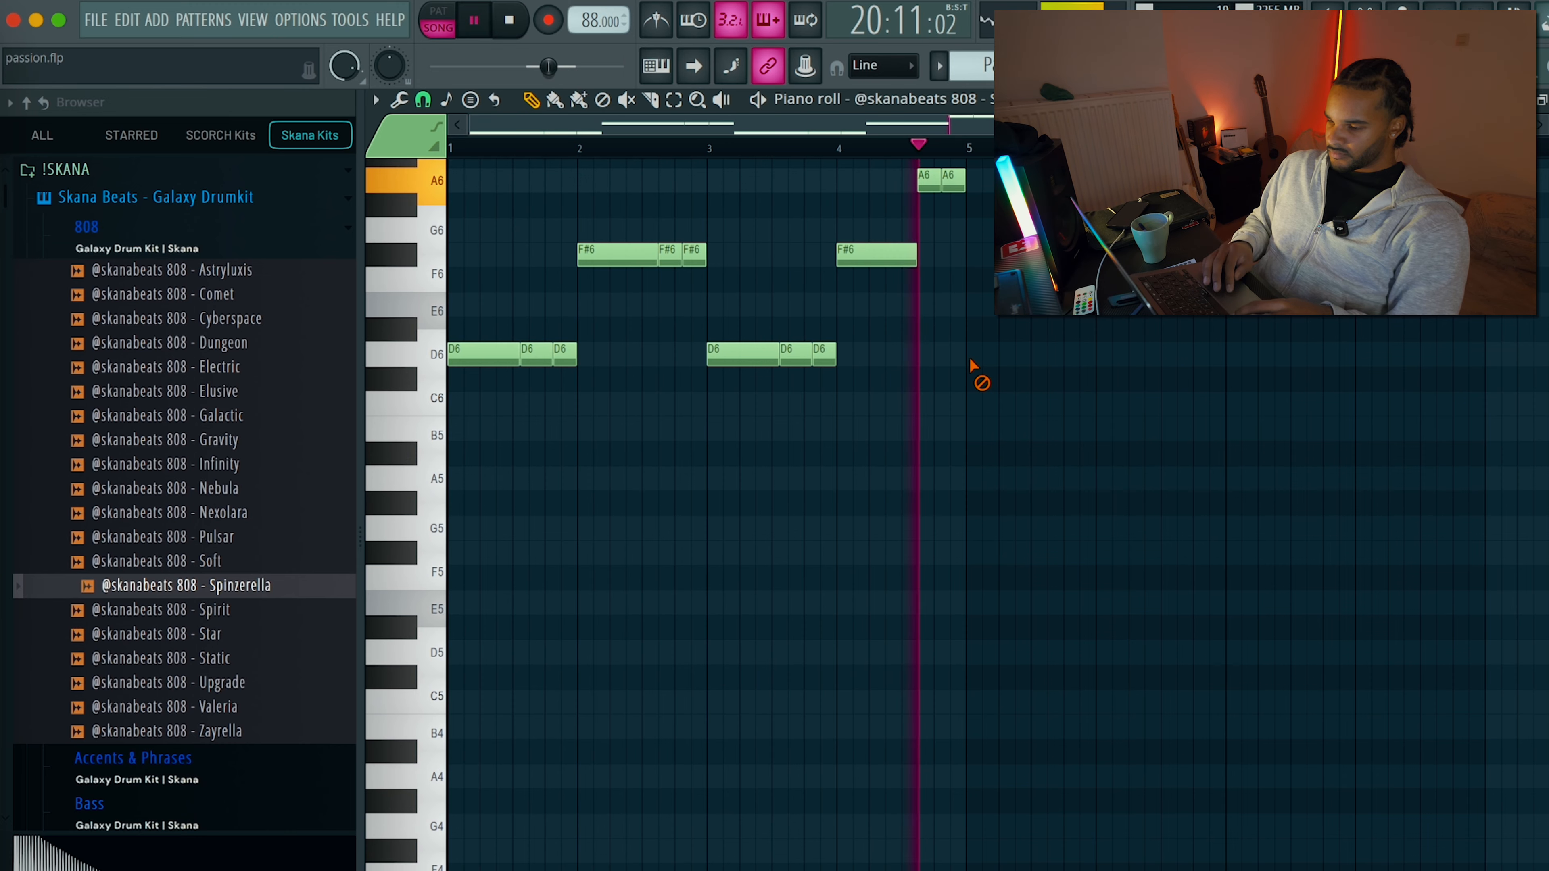
scroll(970, 384, up, 3)
key(ctrl+Down)
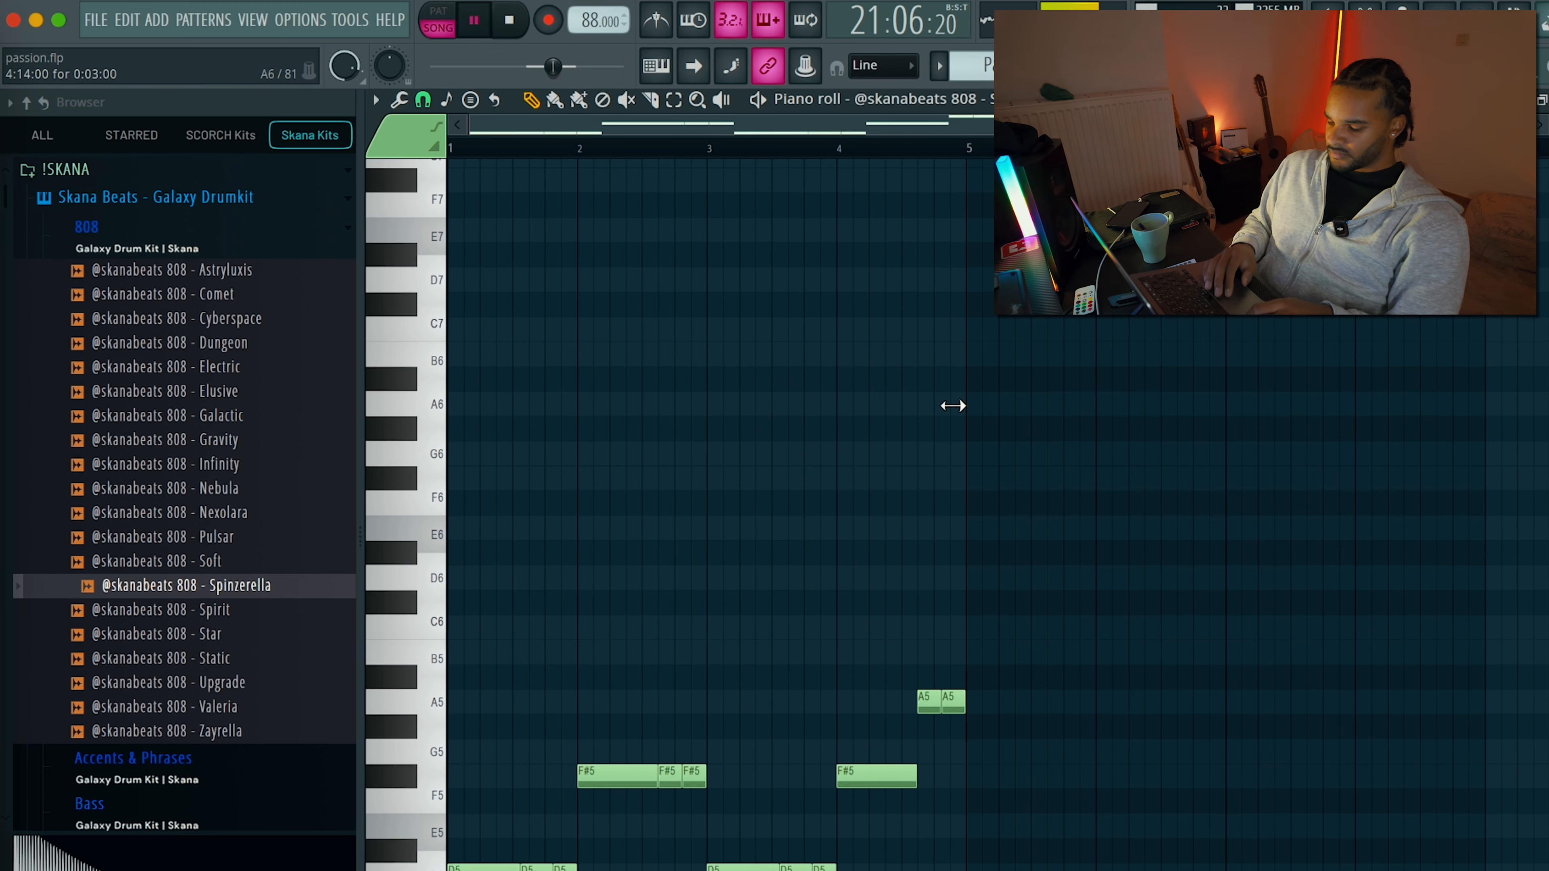
Duplicate the four-bar 808 phrase into bars 5 to 8 and save the project as passion_2.flp.
key(ctrl+b)
scroll(934, 367, down, 3)
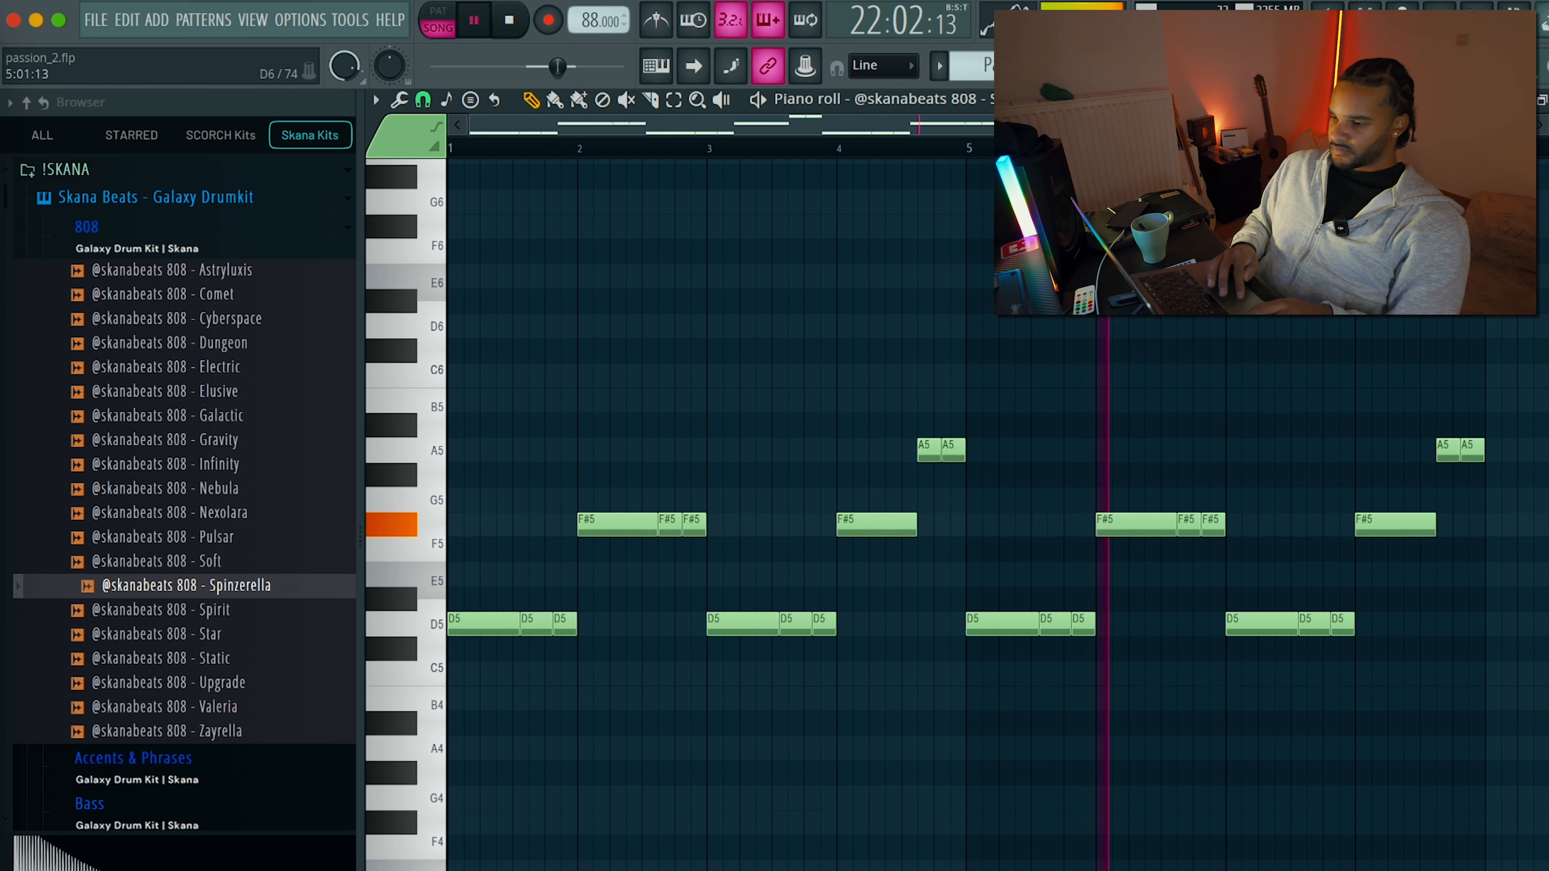
click(655, 65)
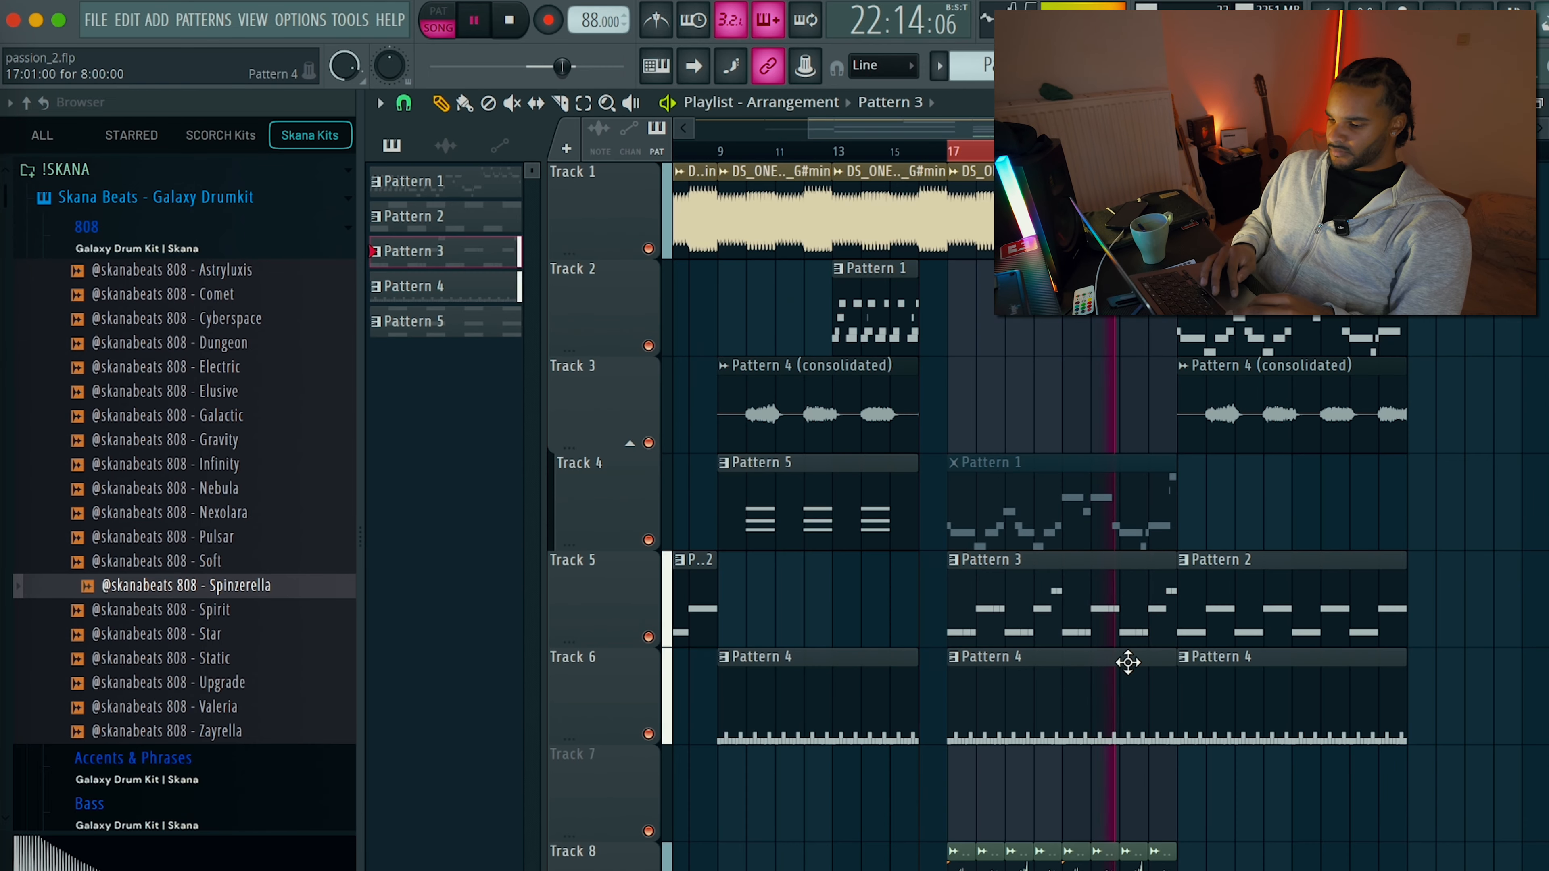
scroll(1128, 663, up, 2)
click(1079, 680)
click(1214, 66)
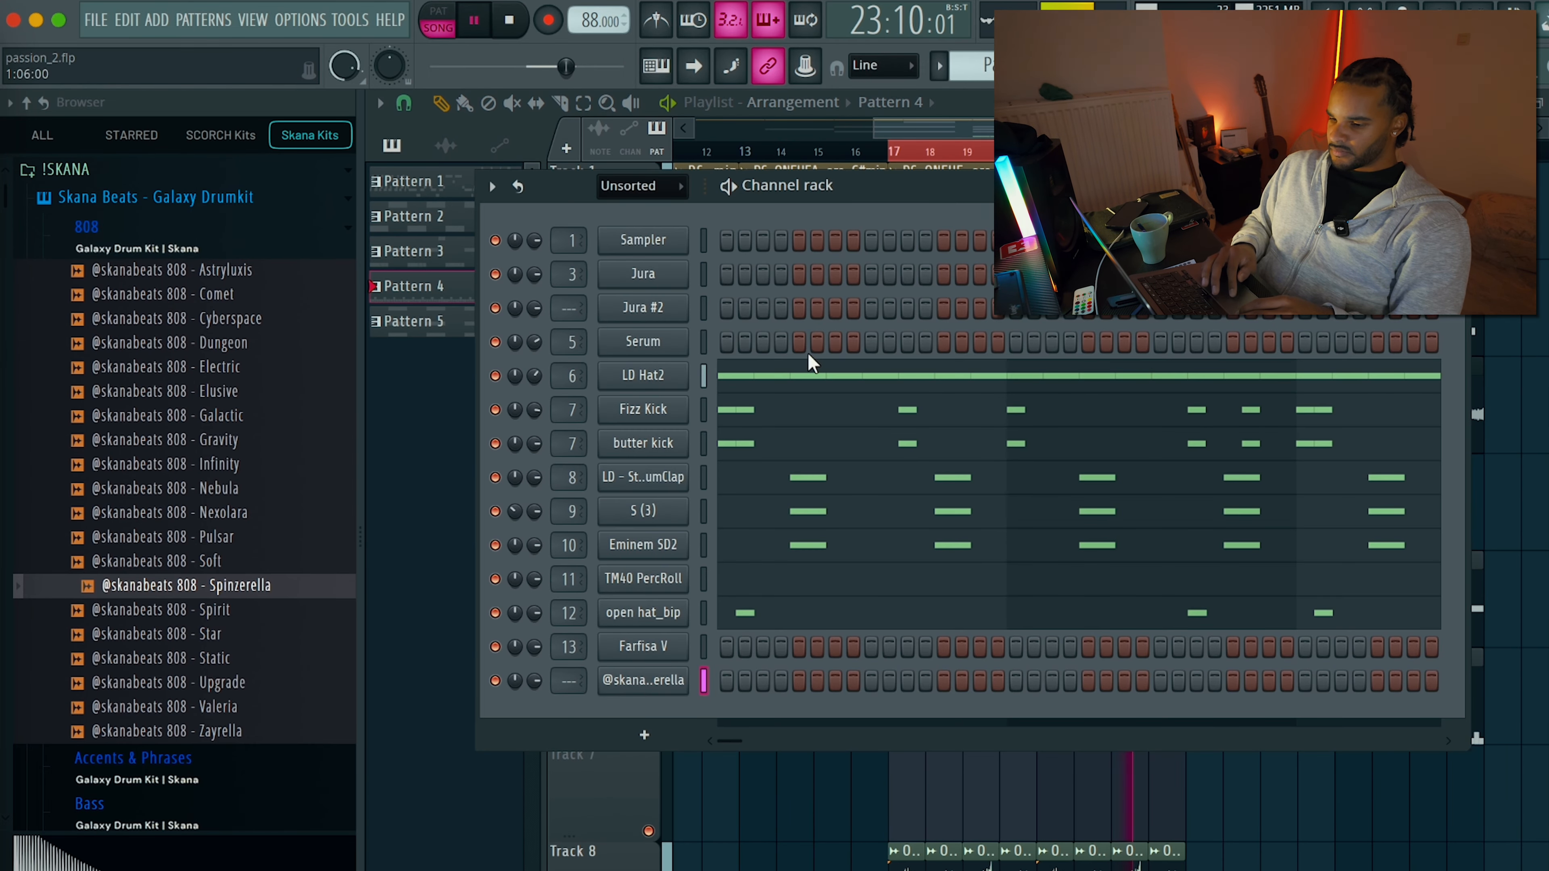
scroll(207, 352, down, 12)
scroll(206, 383, up, 4)
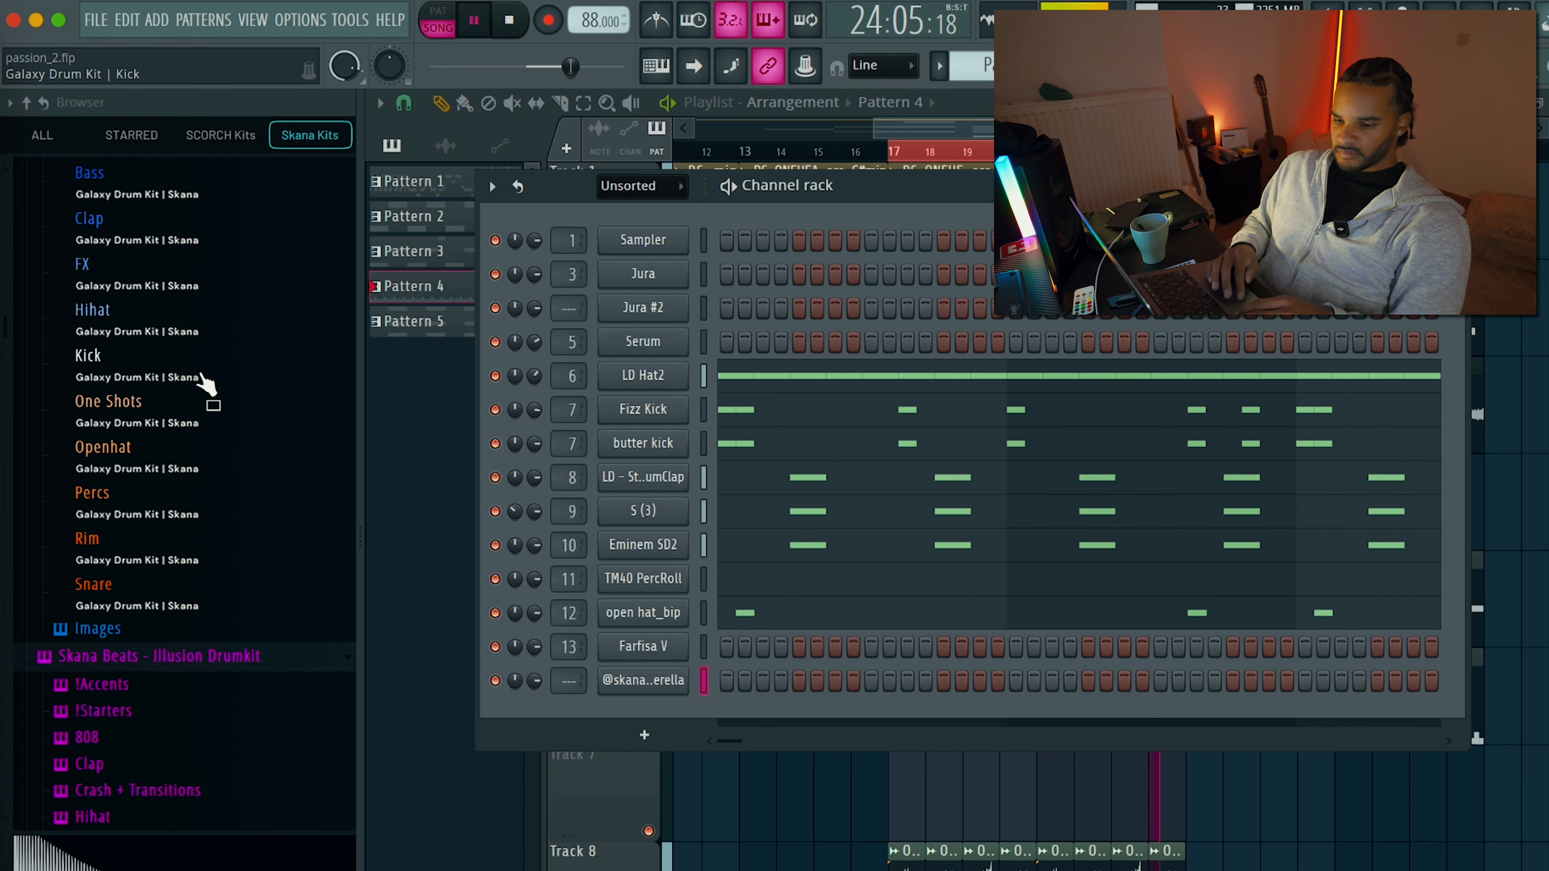
click(174, 314)
drag(198, 473, 689, 388)
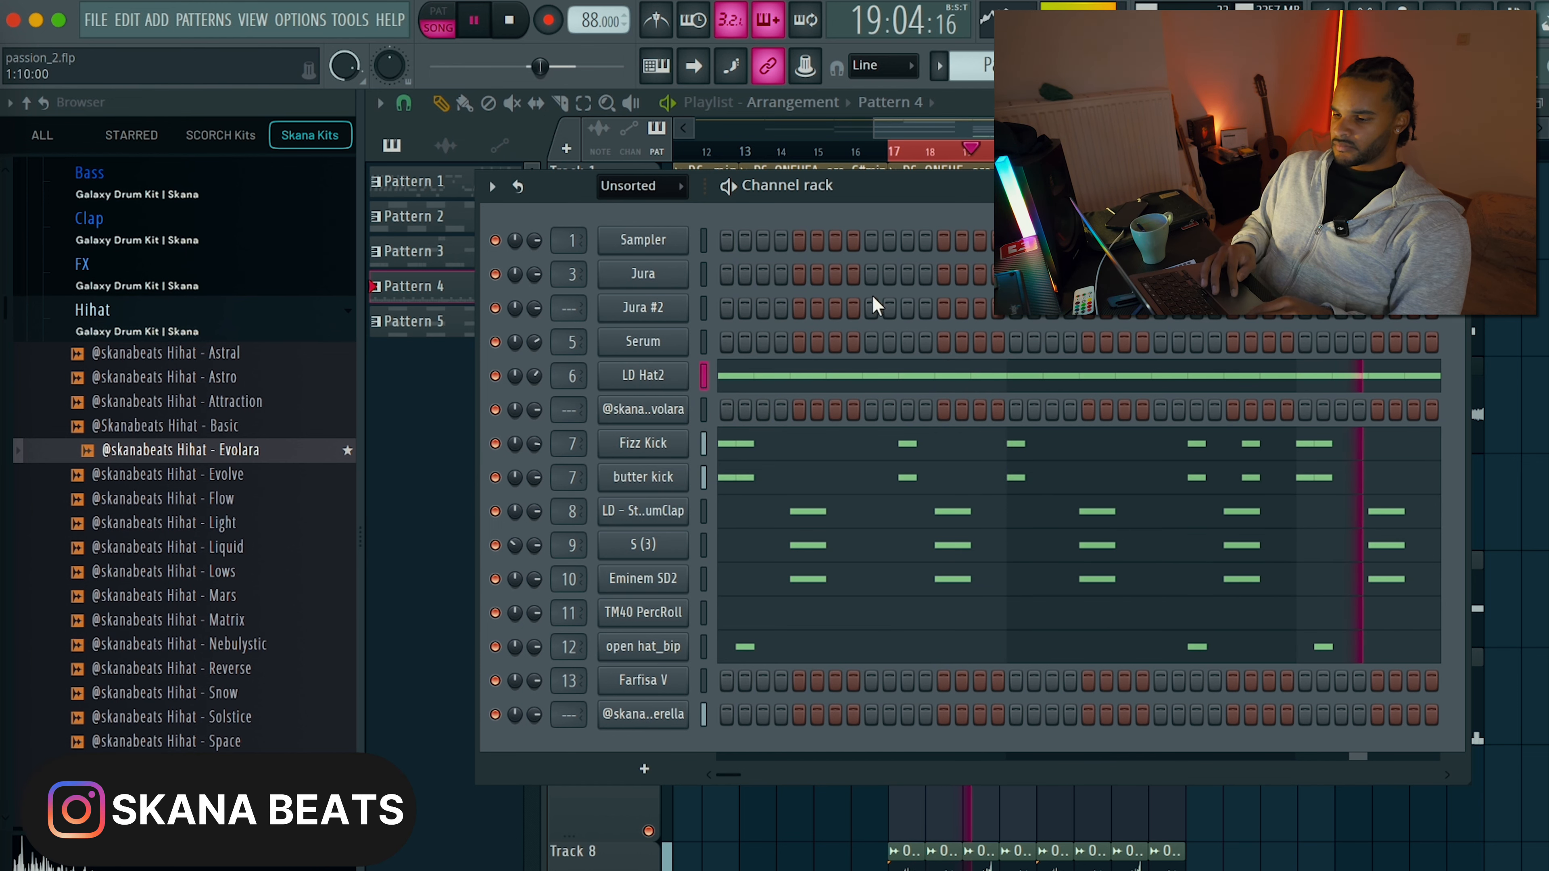
Make the Pattern 4 clip at bar 17 of Track 6 unique, and replace its LD Hat2 part with Evolara hits on every step.
drag(906, 194, 741, 812)
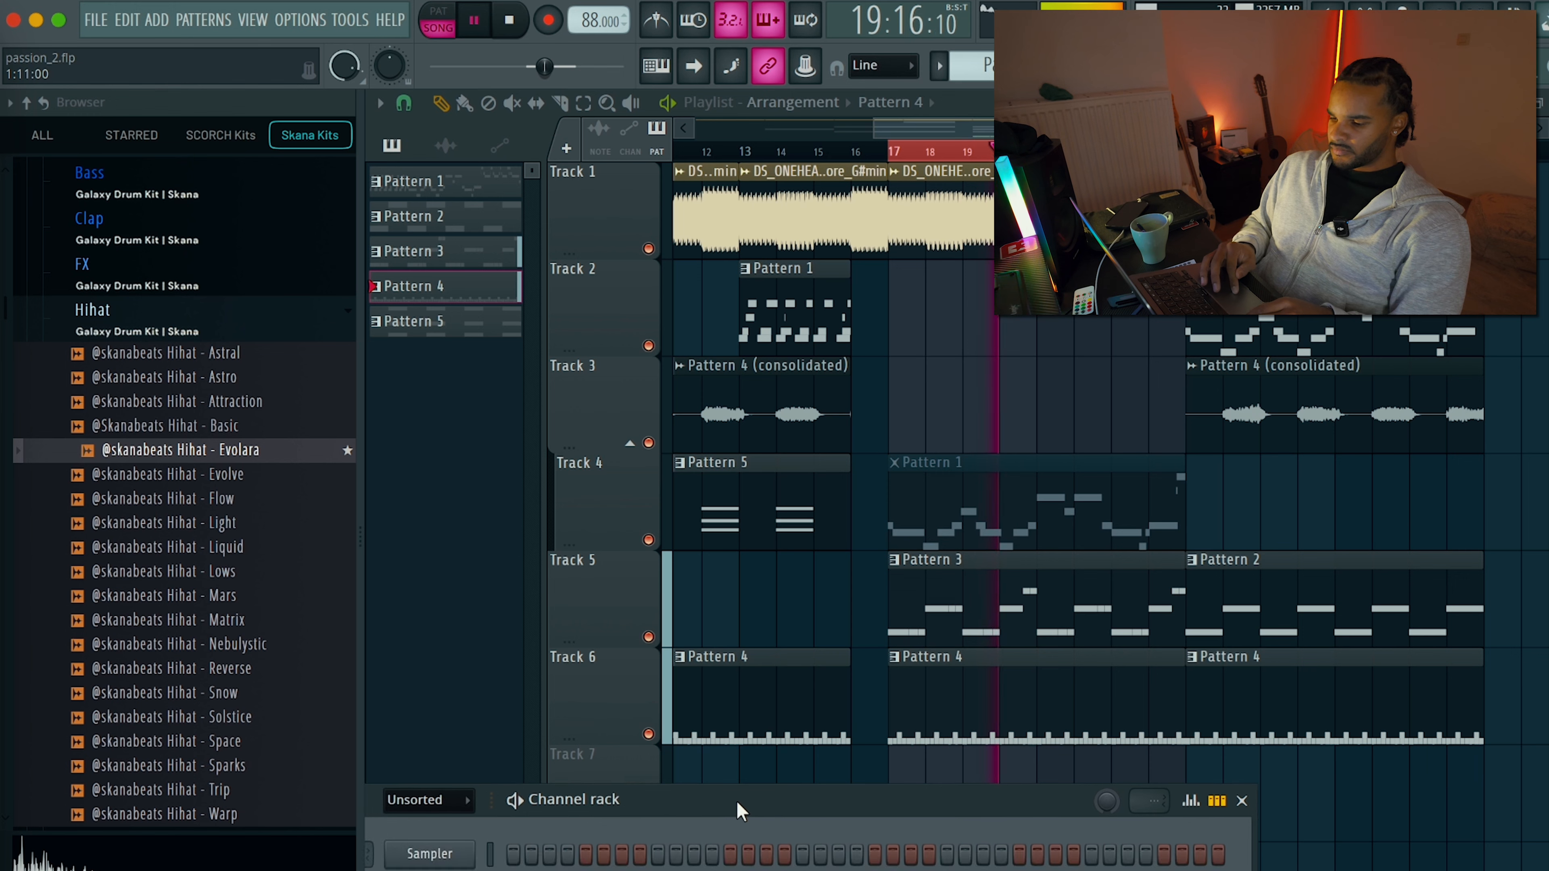
click(895, 661)
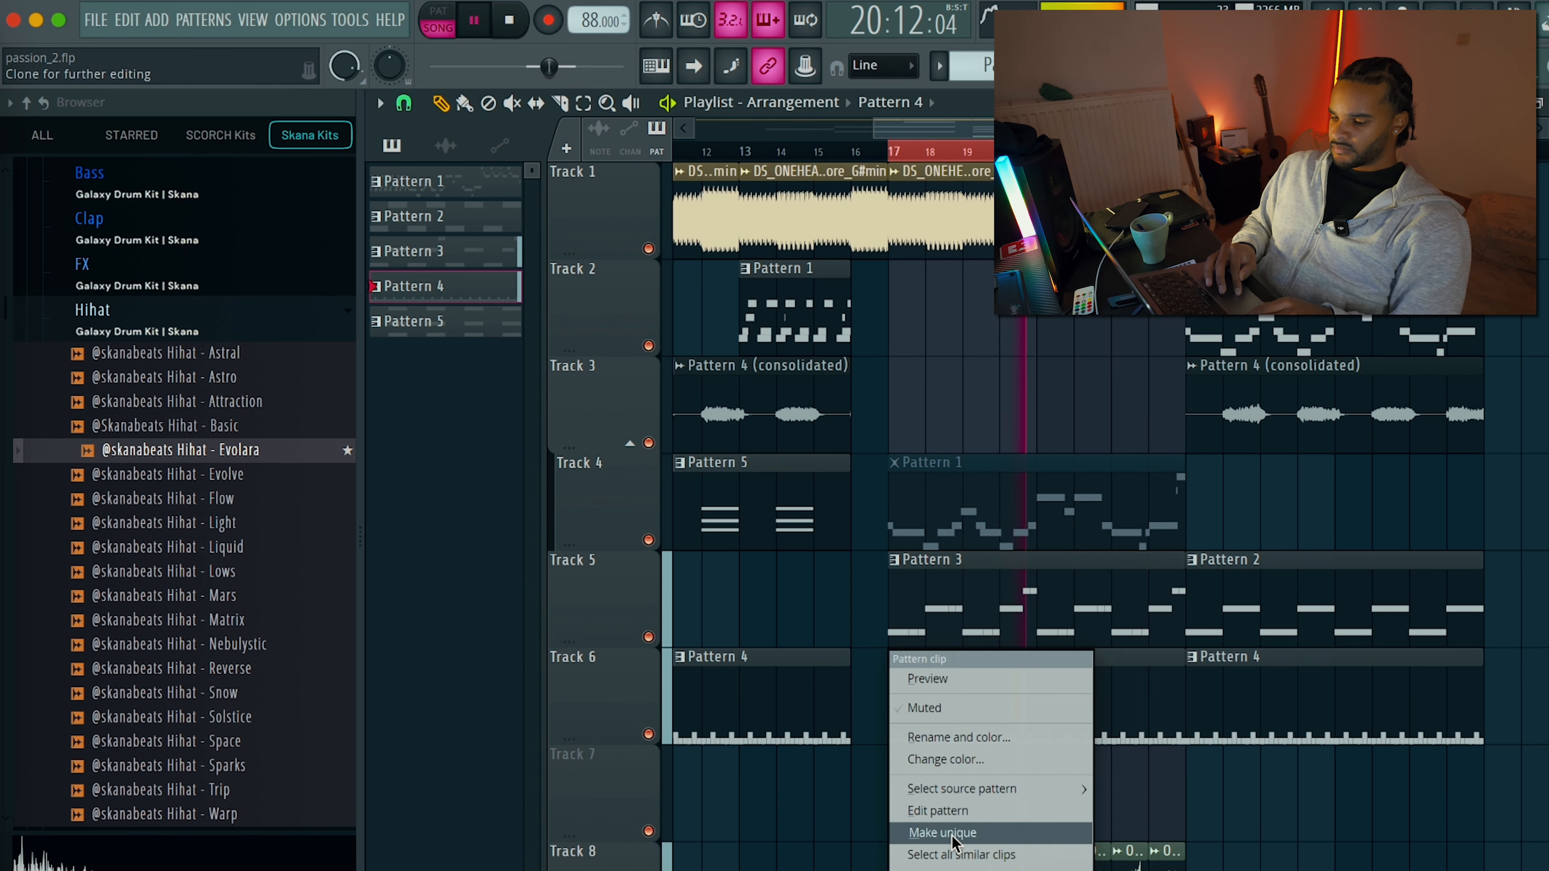
click(933, 831)
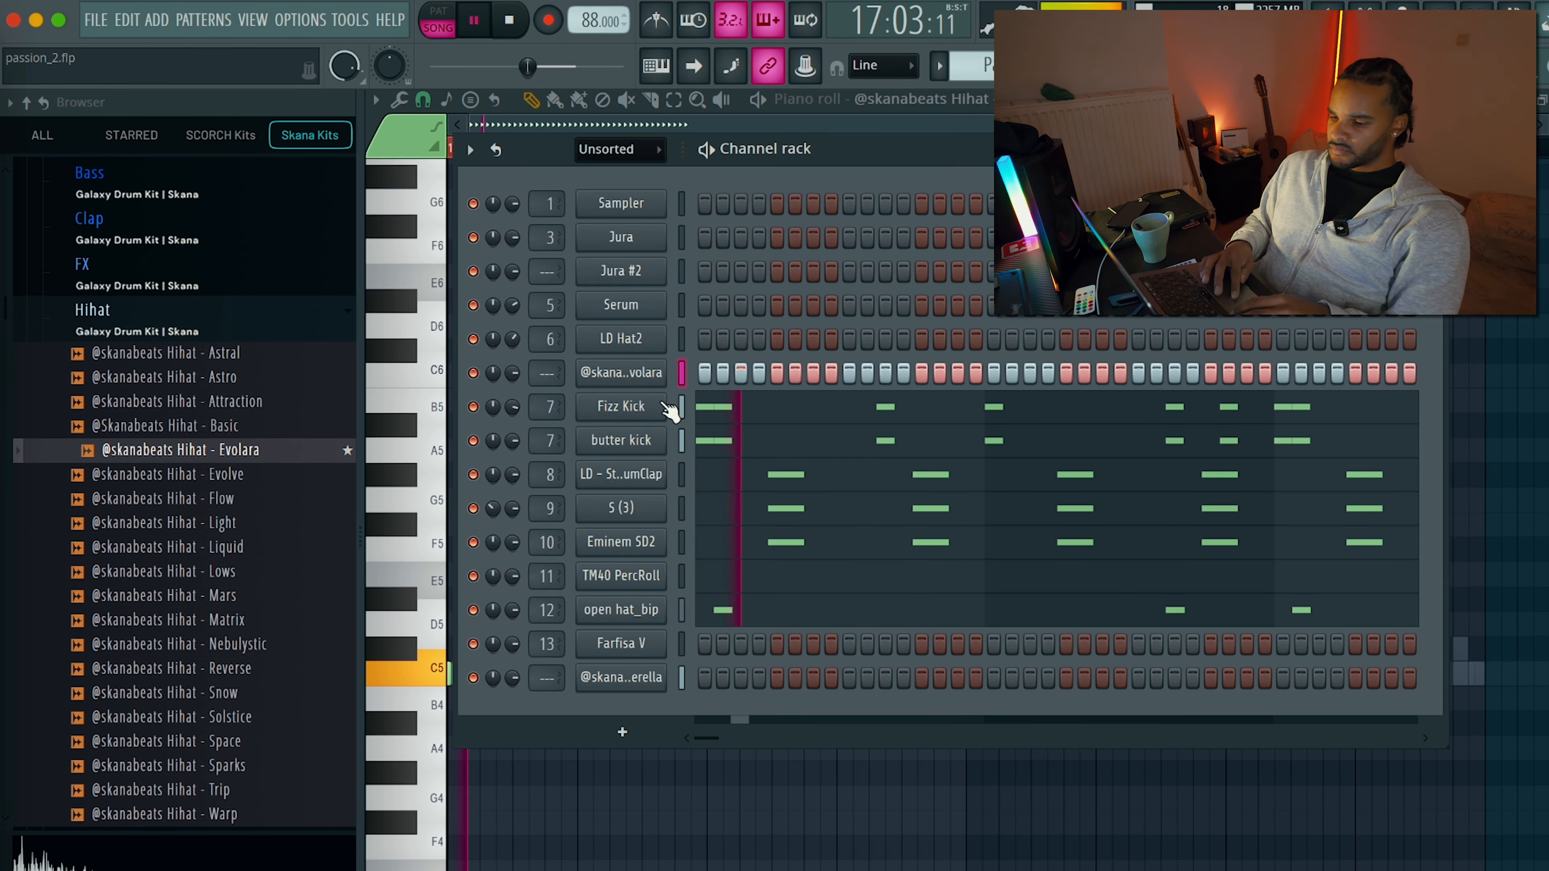
right_click(662, 369)
click(689, 376)
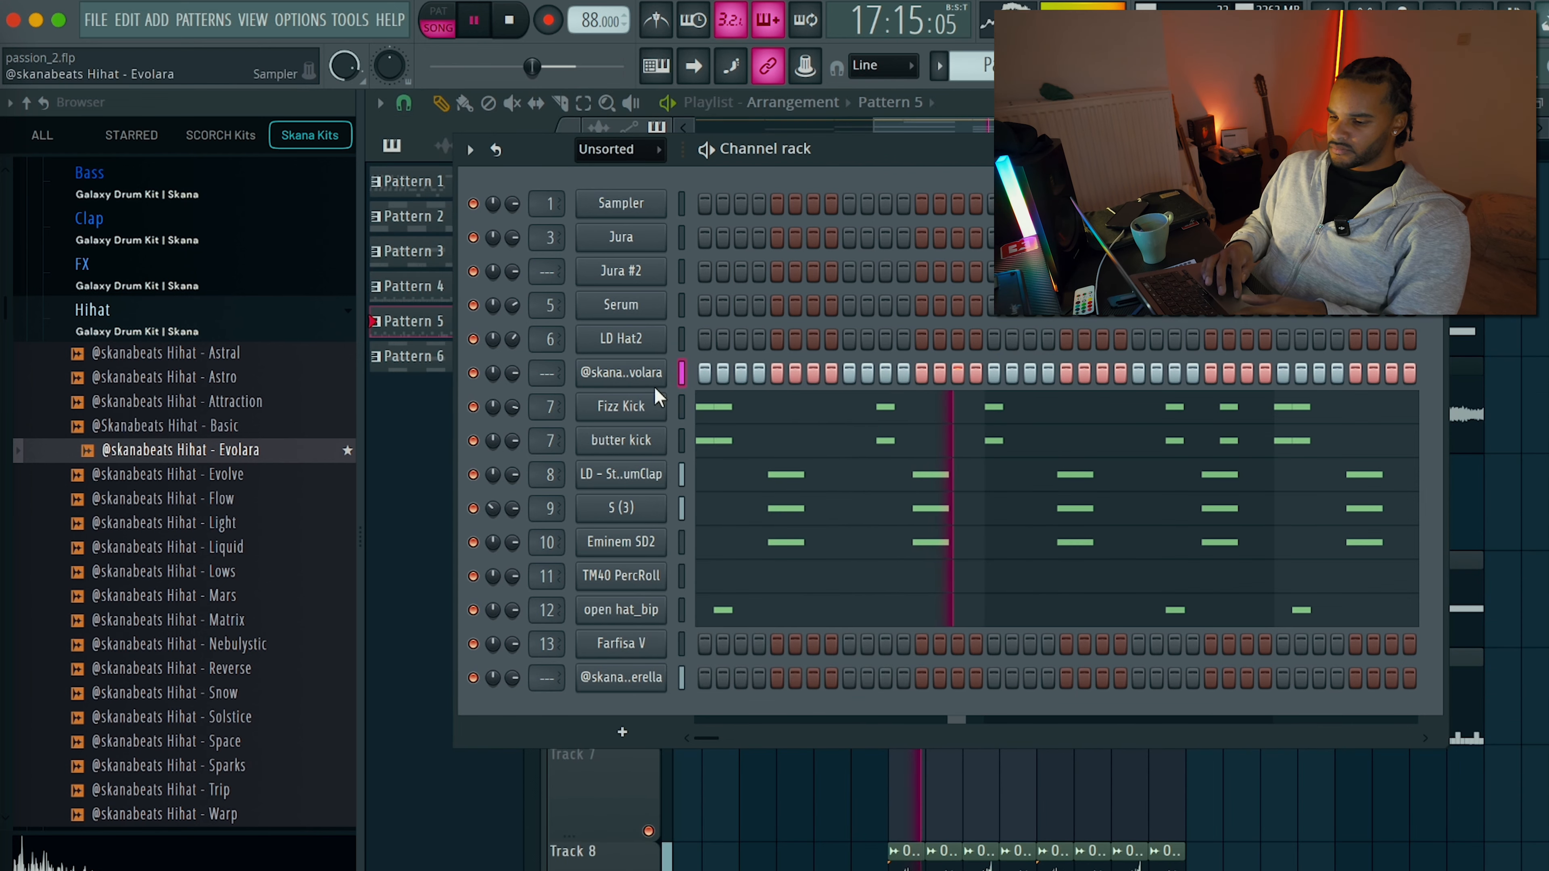
Clear the Fizz Kick notes from the unique drum pattern and check the butter kick's channel settings.
click(682, 406)
click(621, 440)
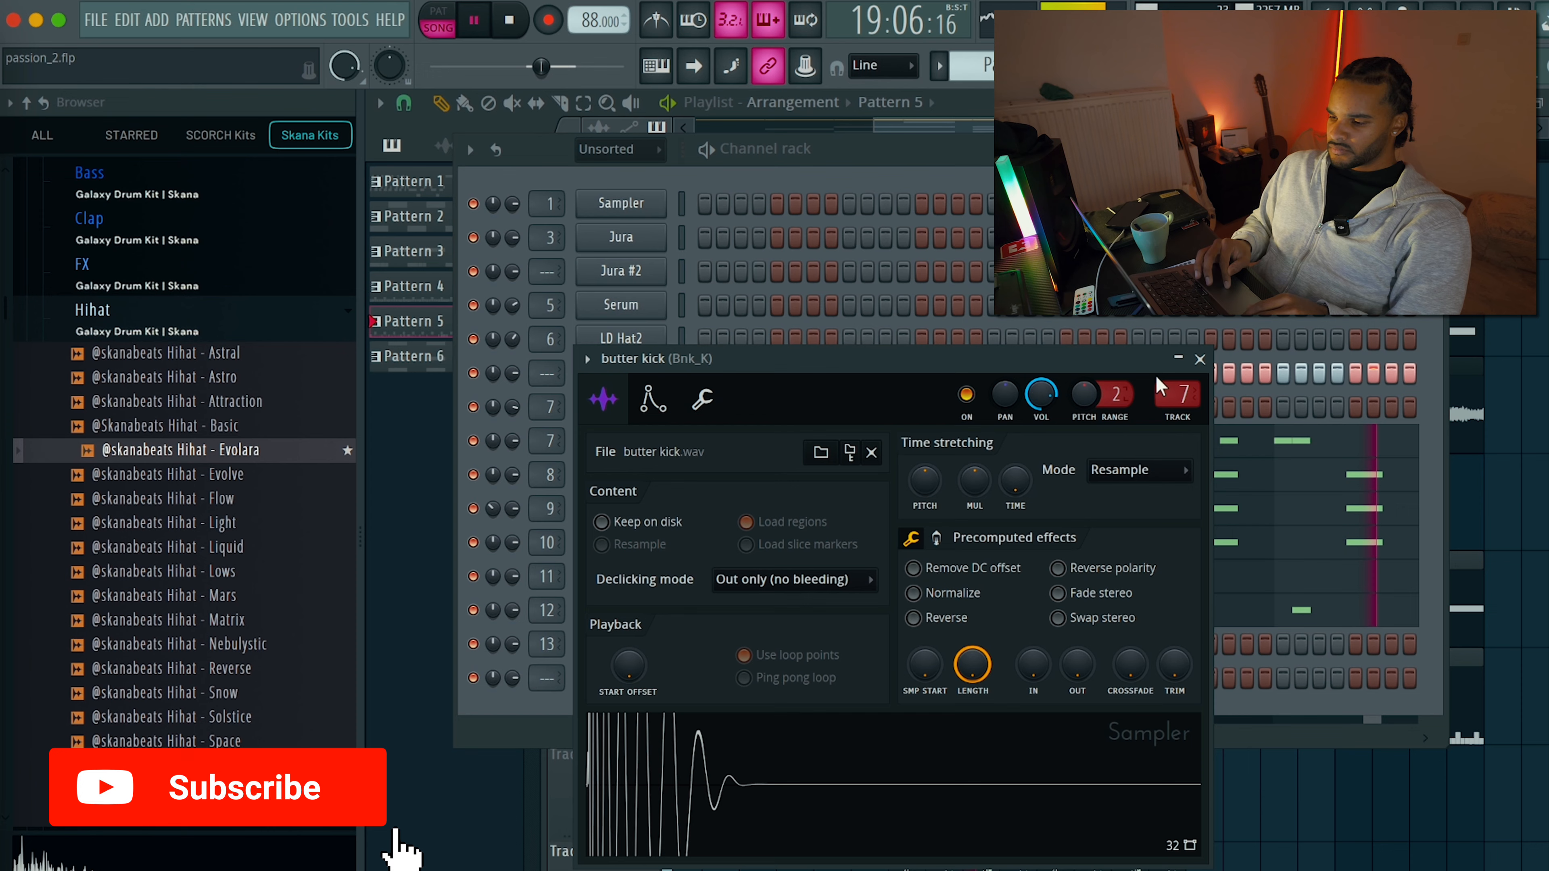
click(1189, 359)
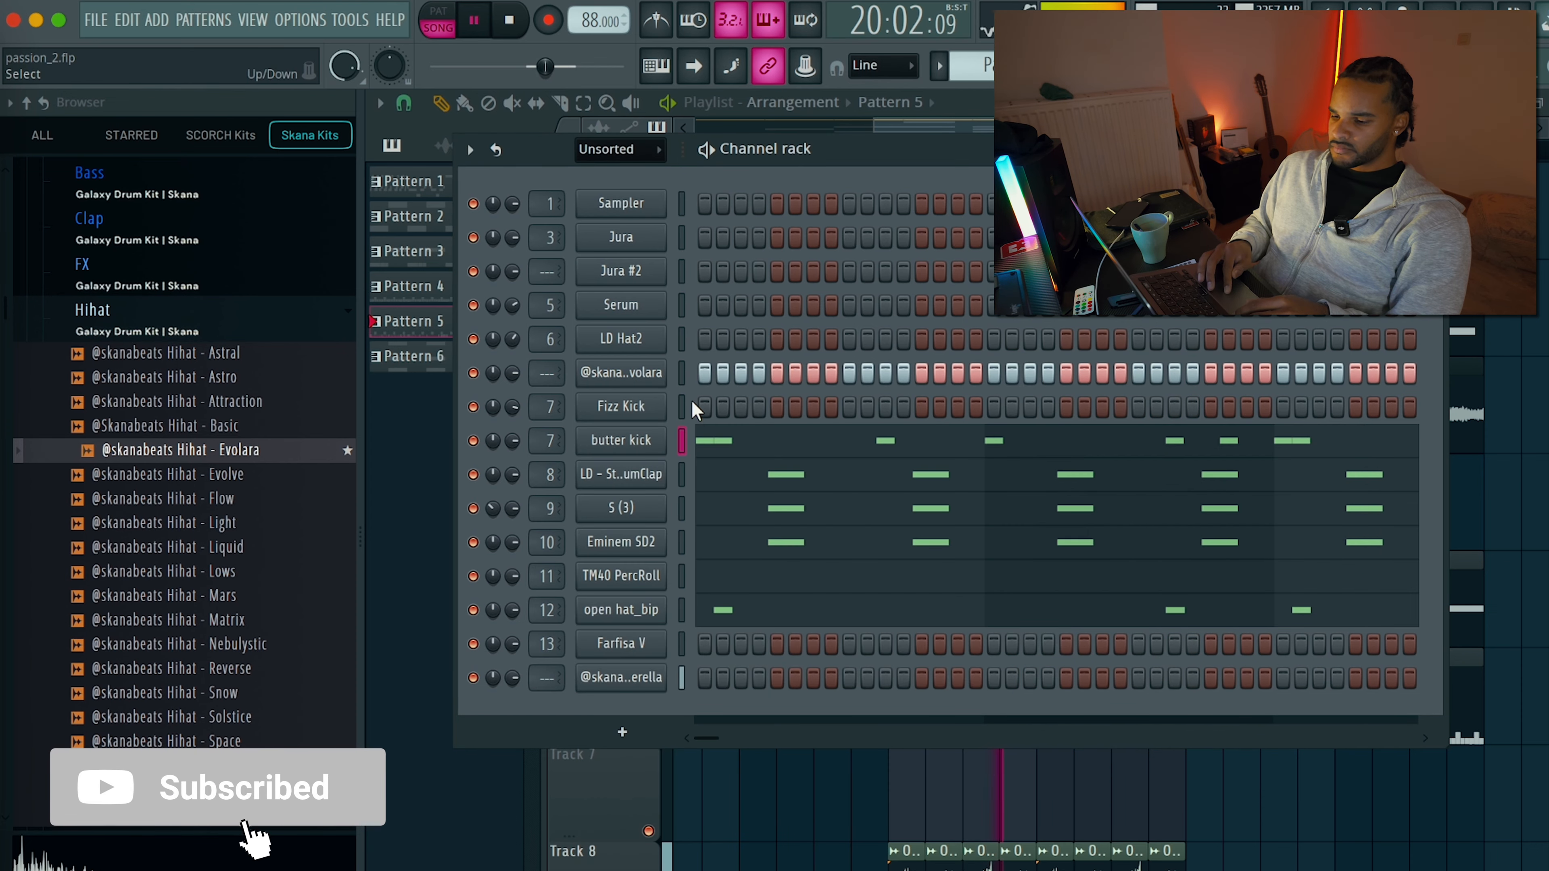
Check the Evolara hi-hat's channel settings, then cut all of its notes in the piano roll.
click(658, 381)
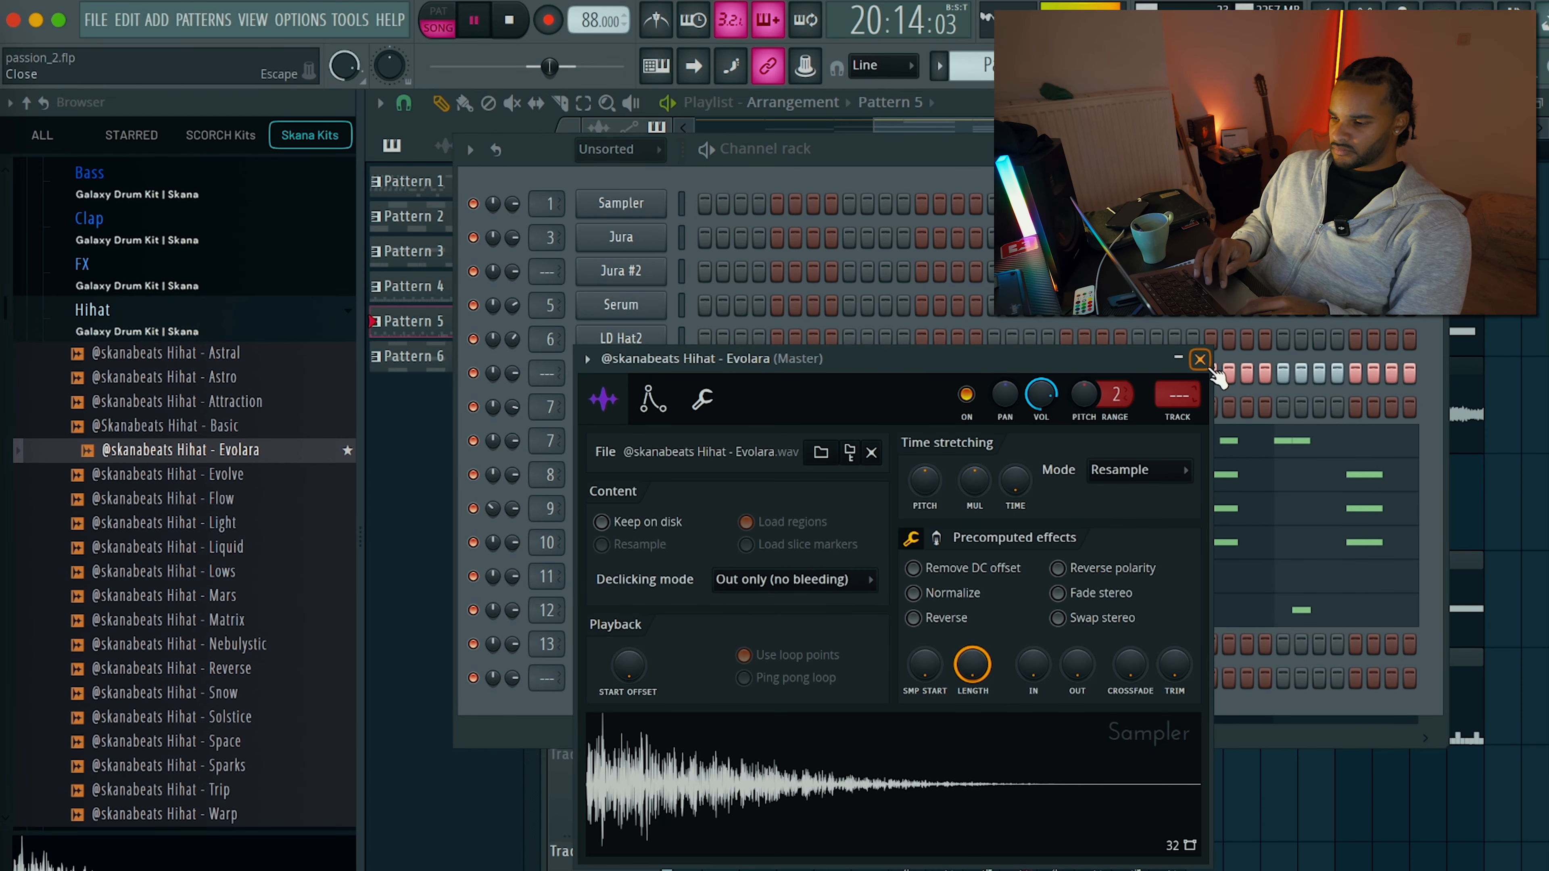
click(709, 143)
right_click(630, 366)
click(689, 365)
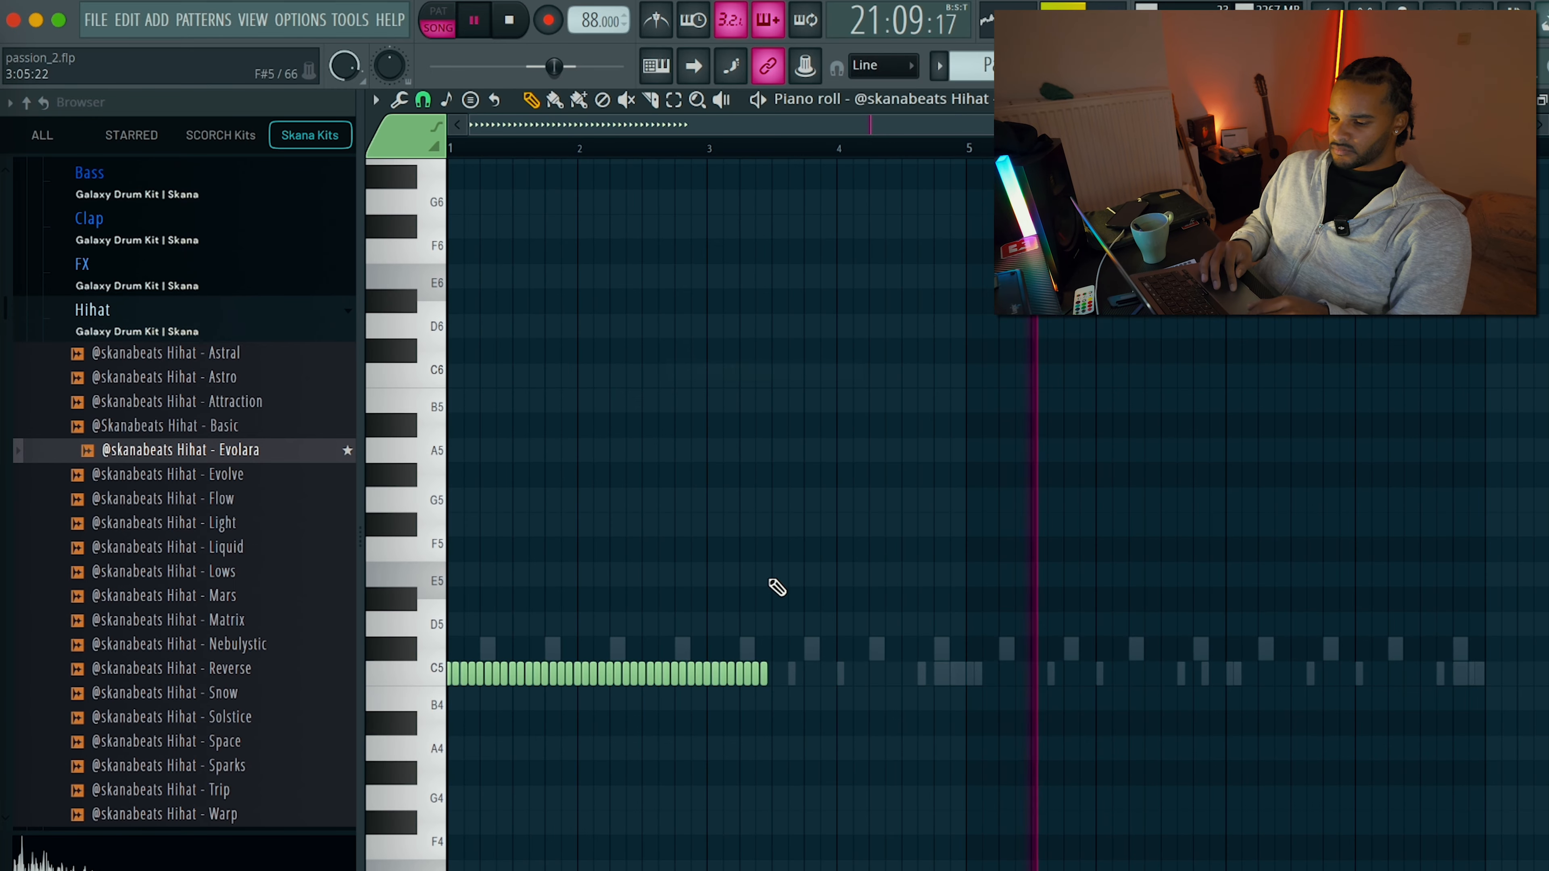
super+drag(782, 675, 718, 672)
key(super+x)
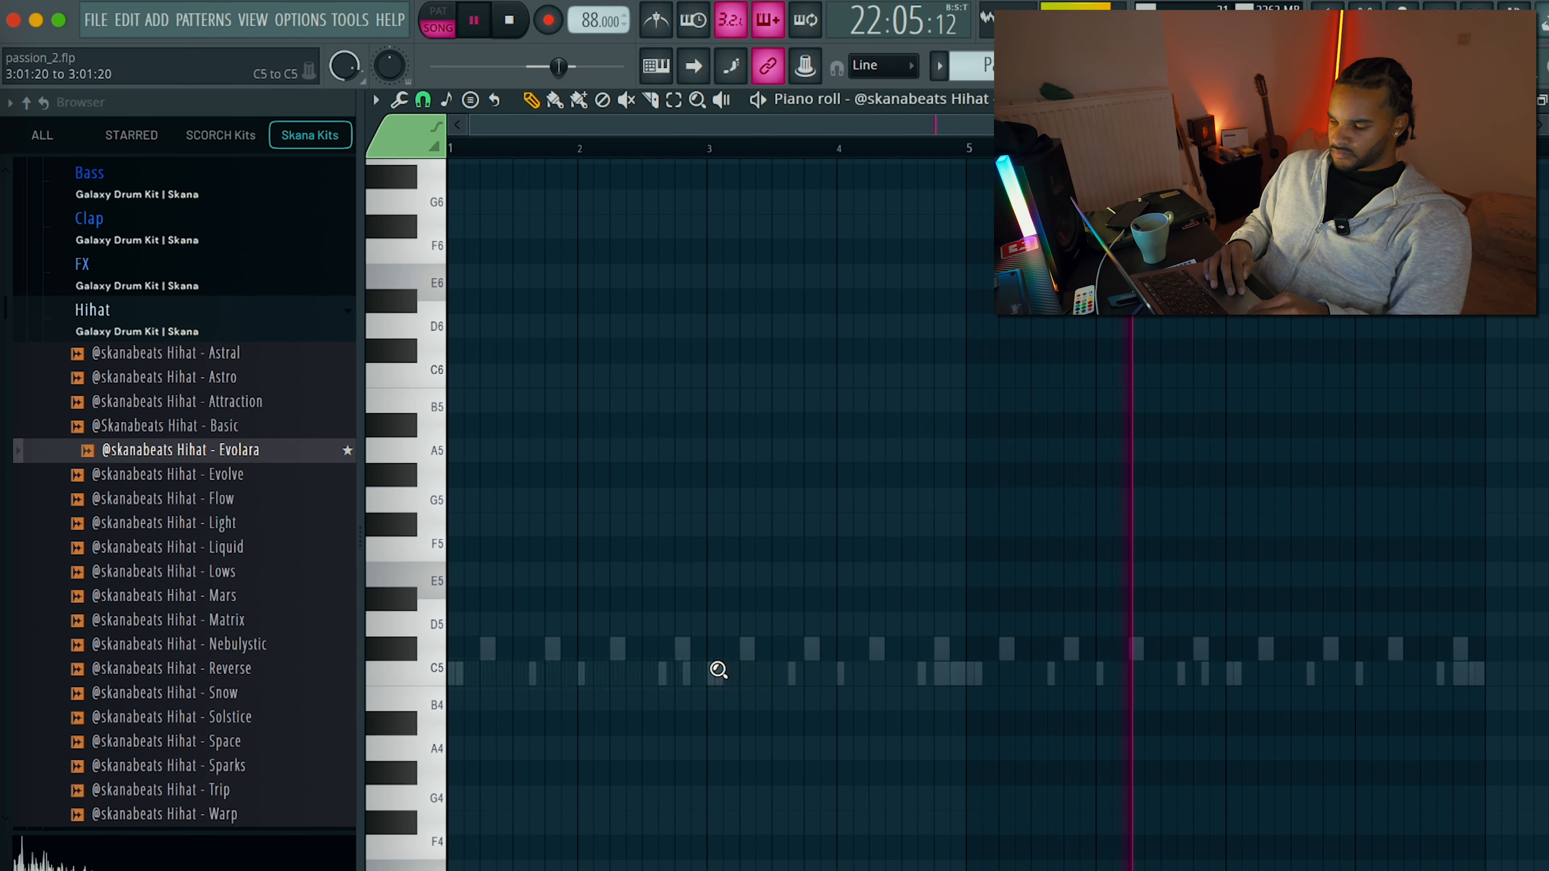
Restore the cut Evolara hi-hat notes and remove the ones past the start of bar 3.
key(super+z)
super+drag(782, 554, 733, 560)
key(super+x)
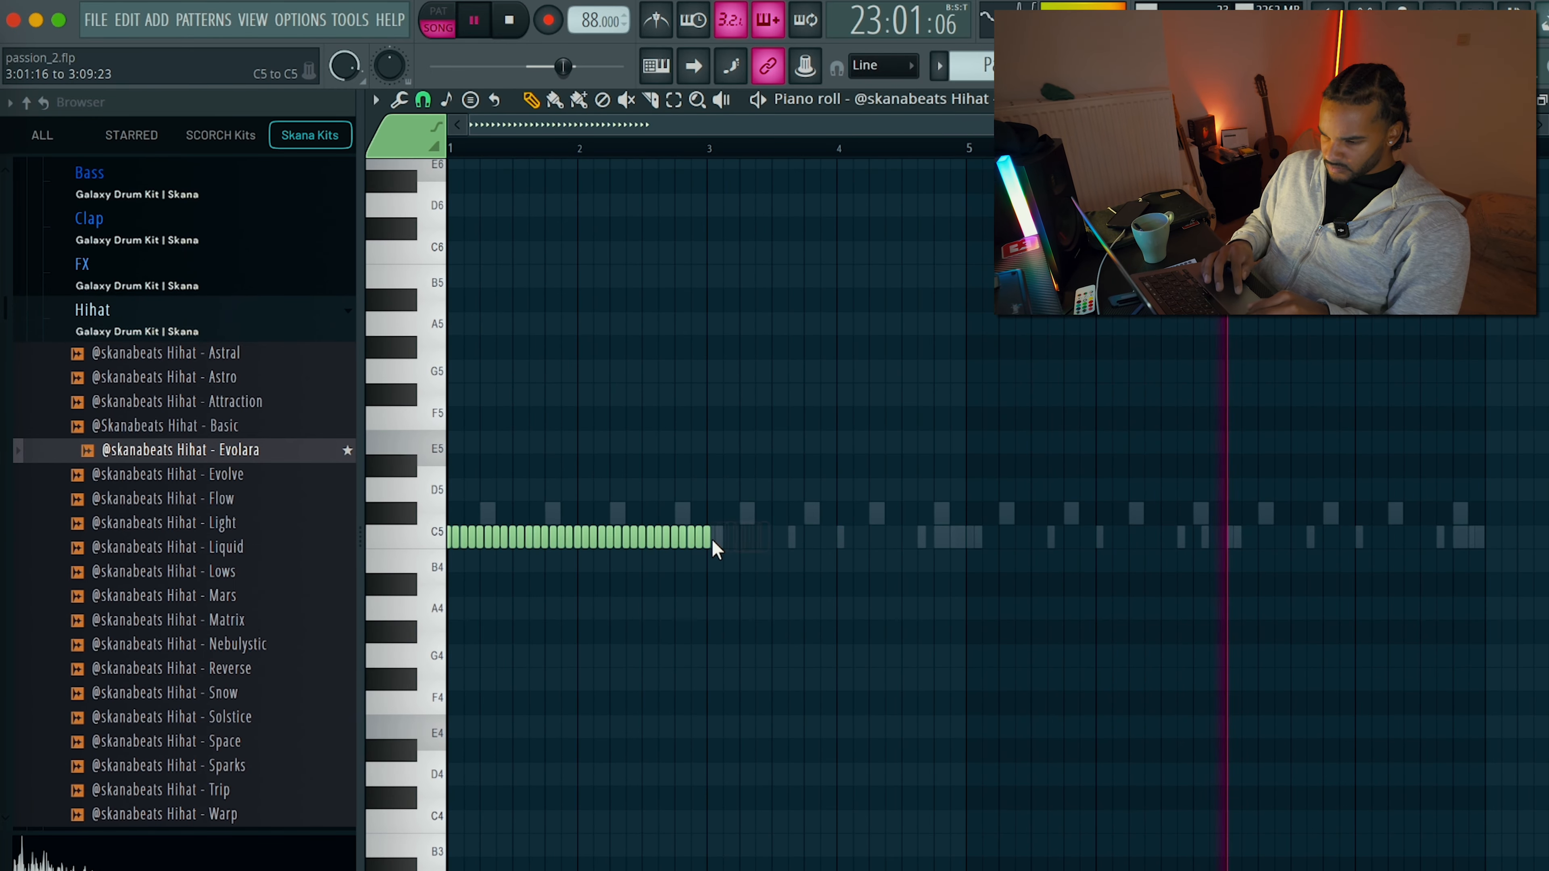
super+scroll(702, 533, up, 4)
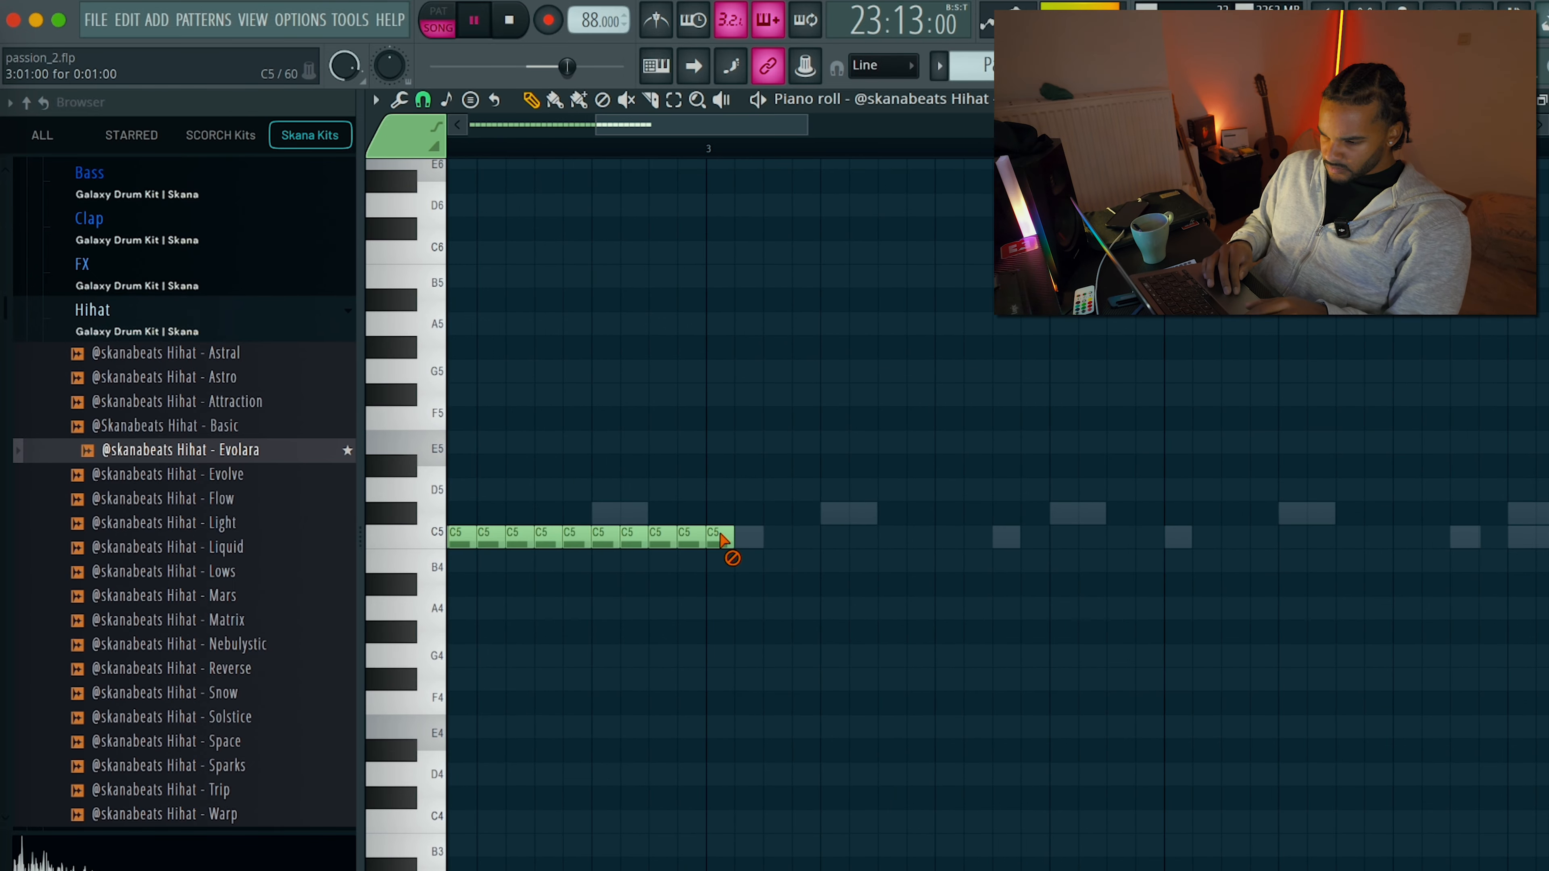
super+scroll(723, 538, down, 4)
Select the remaining Evolara notes in bars 1 and 2 and duplicate them until the hits fill all eight bars.
super+drag(744, 546, 422, 550)
super+scroll(564, 622, up, 4)
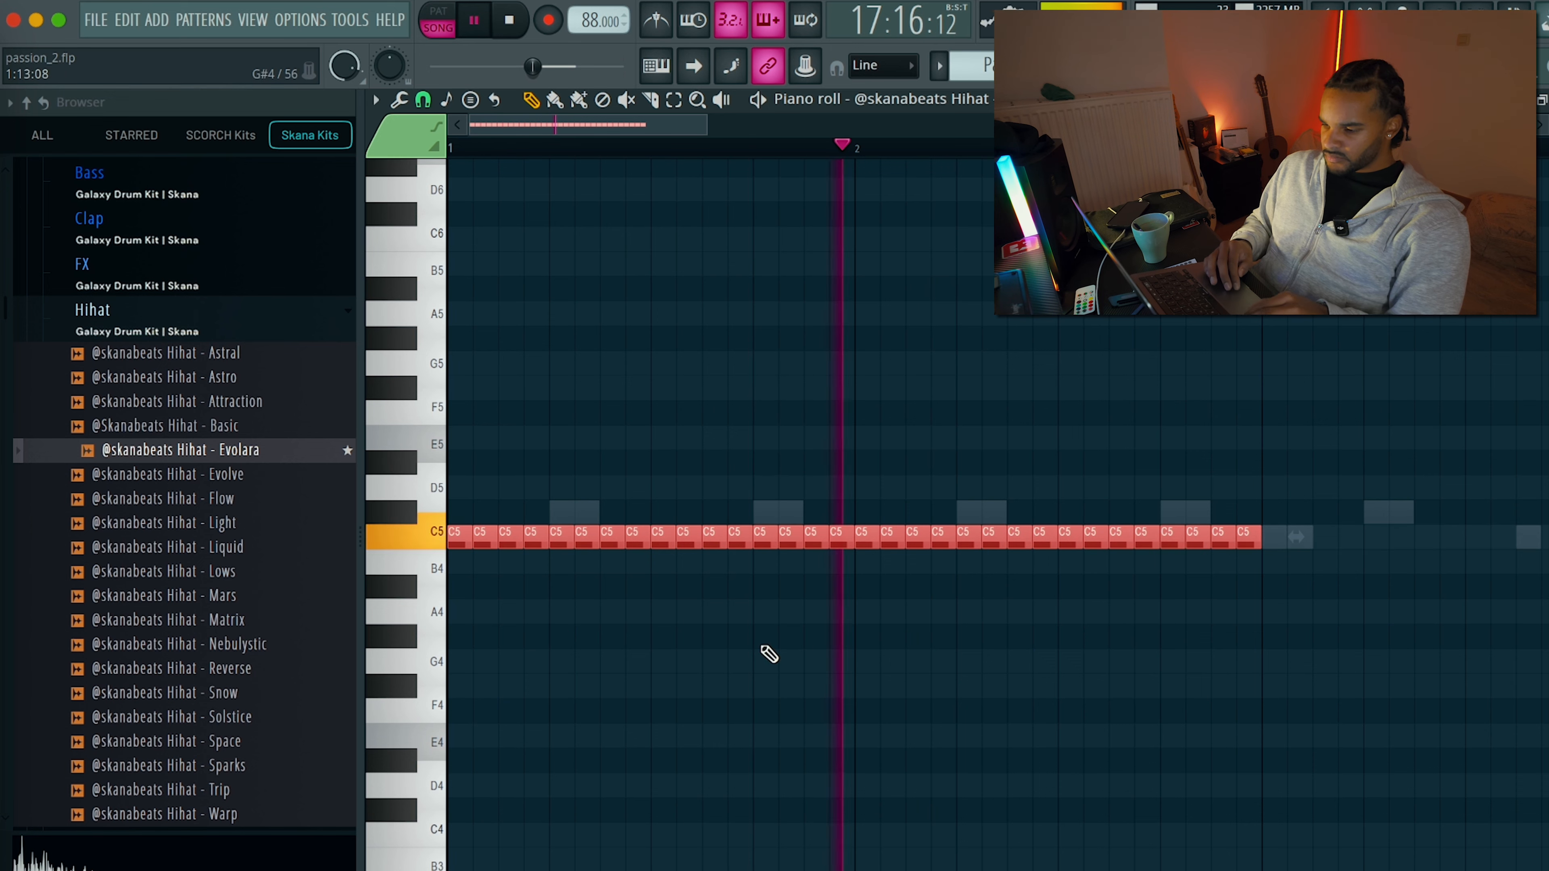
key(super+b)
key(super+d)
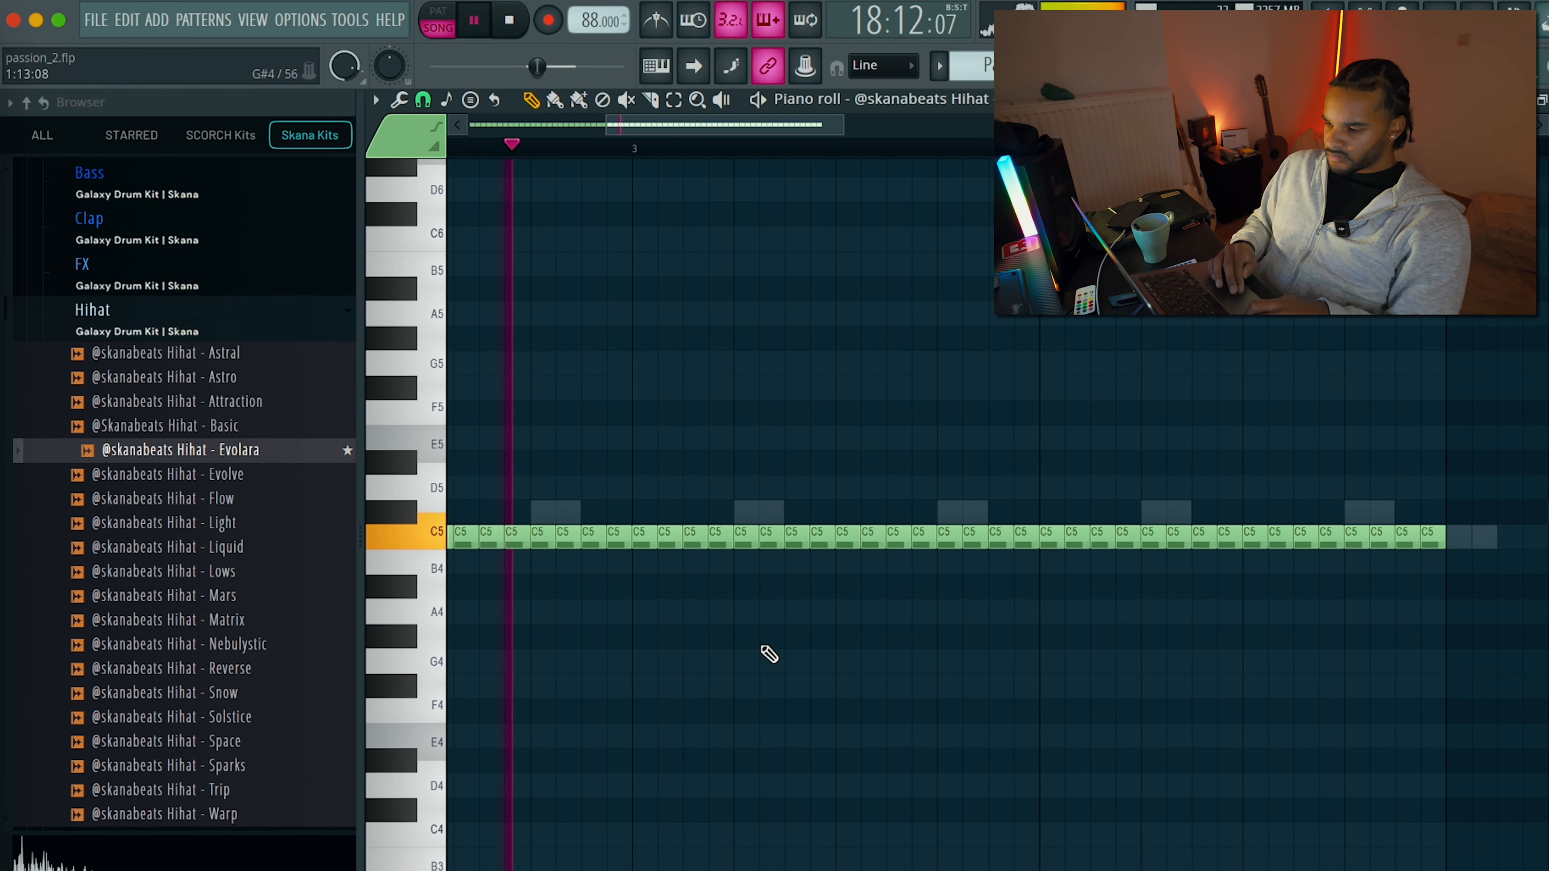
super+scroll(769, 655, down, 4)
key(super+b)
key(super+d)
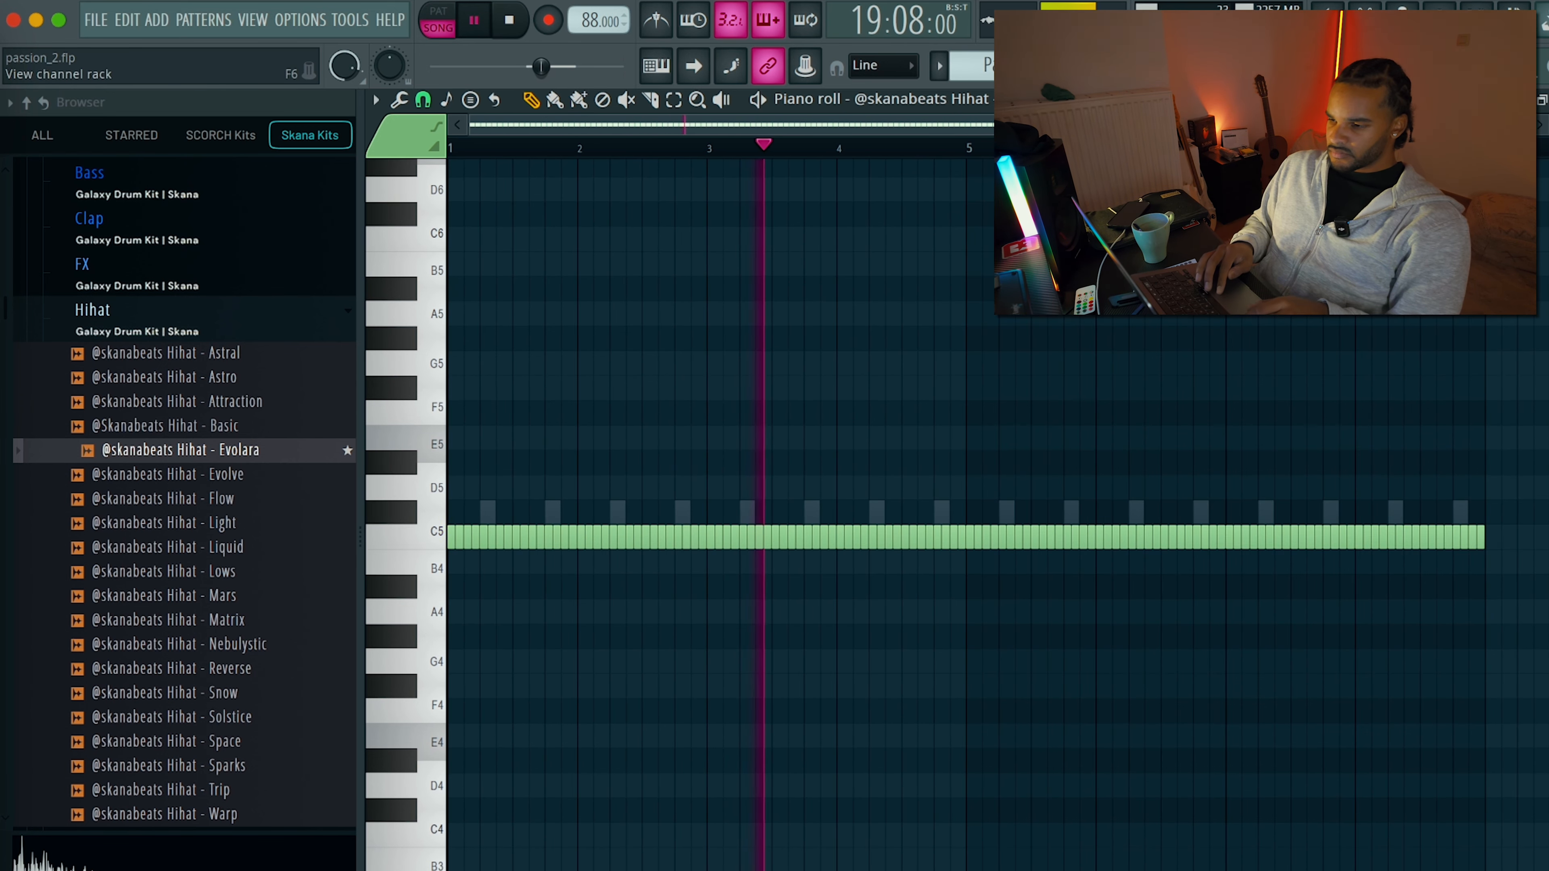
Audition the Evolve, Flow, Light, Lows and Attraction hi-hats and try the Basic sample in the Evolara channel.
click(372, 93)
click(231, 482)
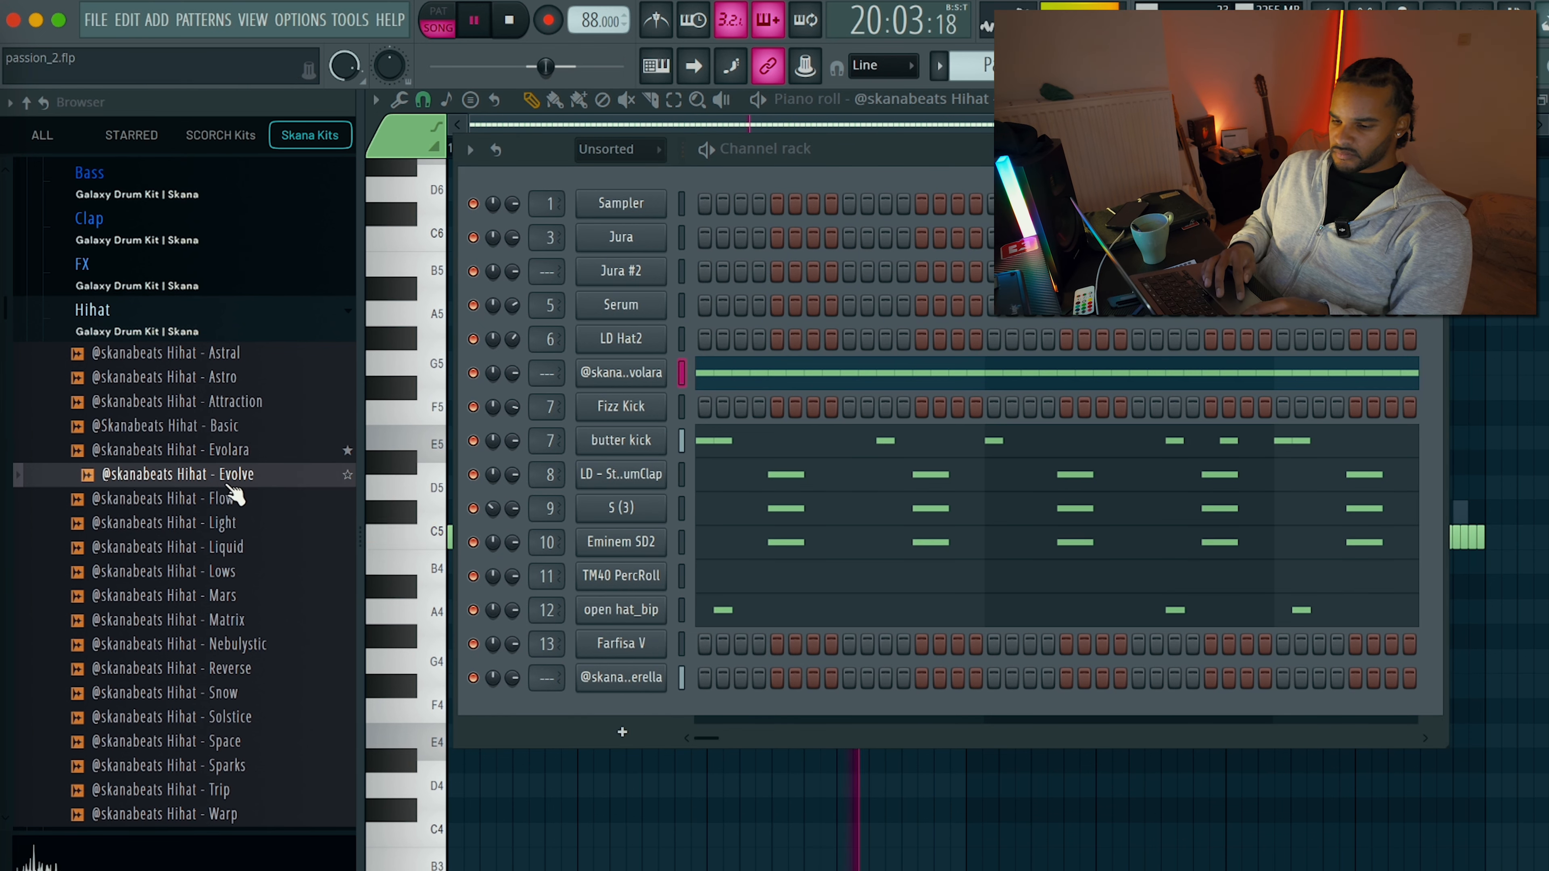
click(228, 501)
click(228, 524)
click(228, 570)
click(228, 405)
drag(235, 435, 640, 381)
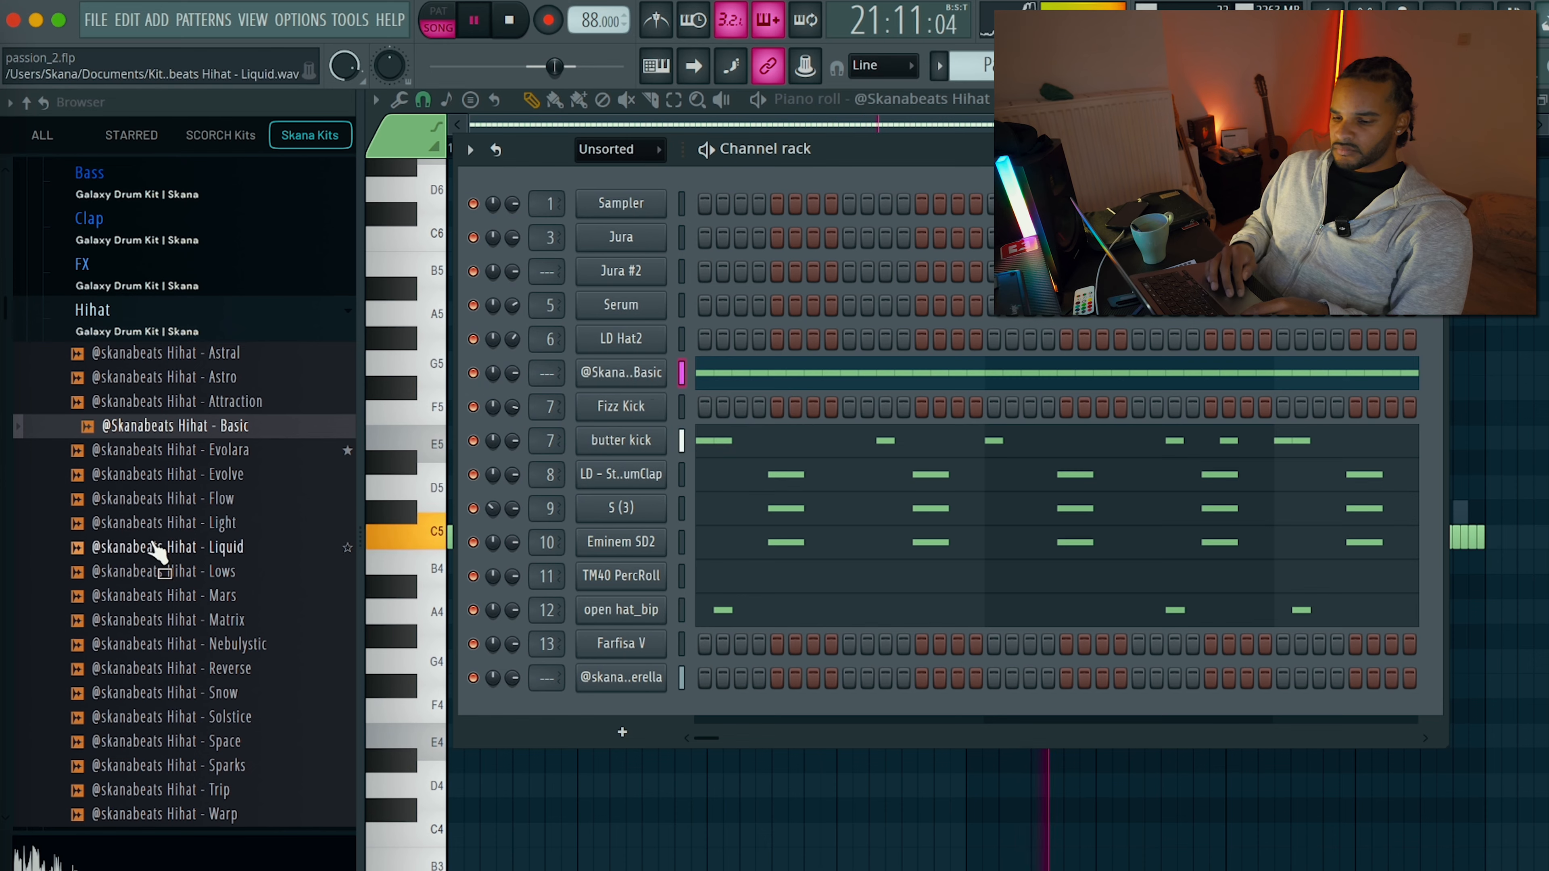
scroll(159, 546, down, 4)
key(super+z)
Add a short fade-out to the Evolara hi-hat sample and lower its channel volume to about 56%.
click(611, 375)
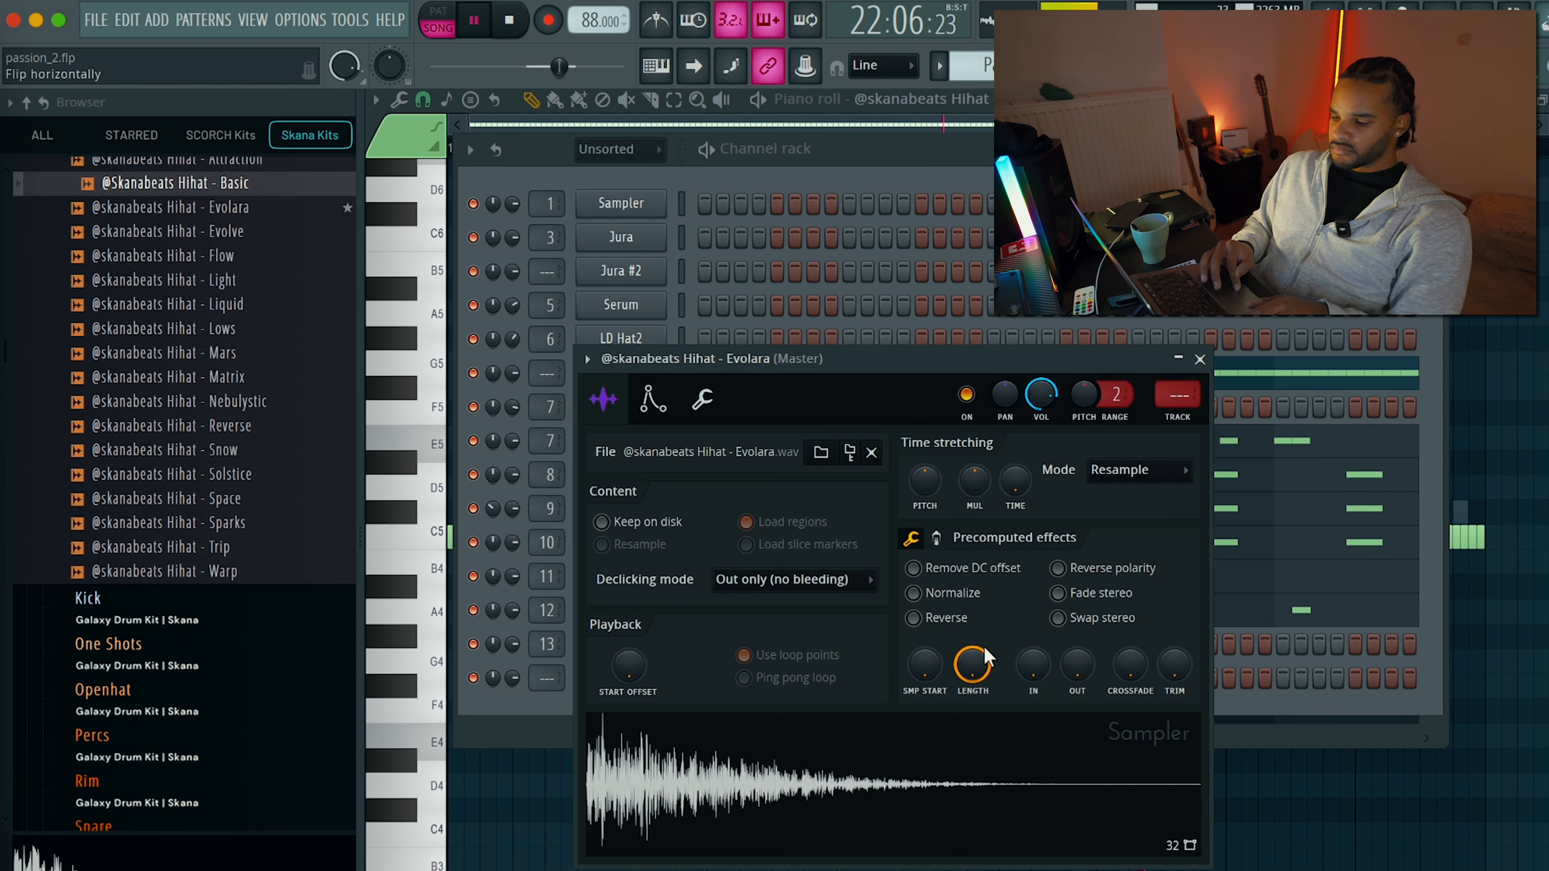
drag(1079, 665, 1079, 655)
drag(1042, 401, 1042, 420)
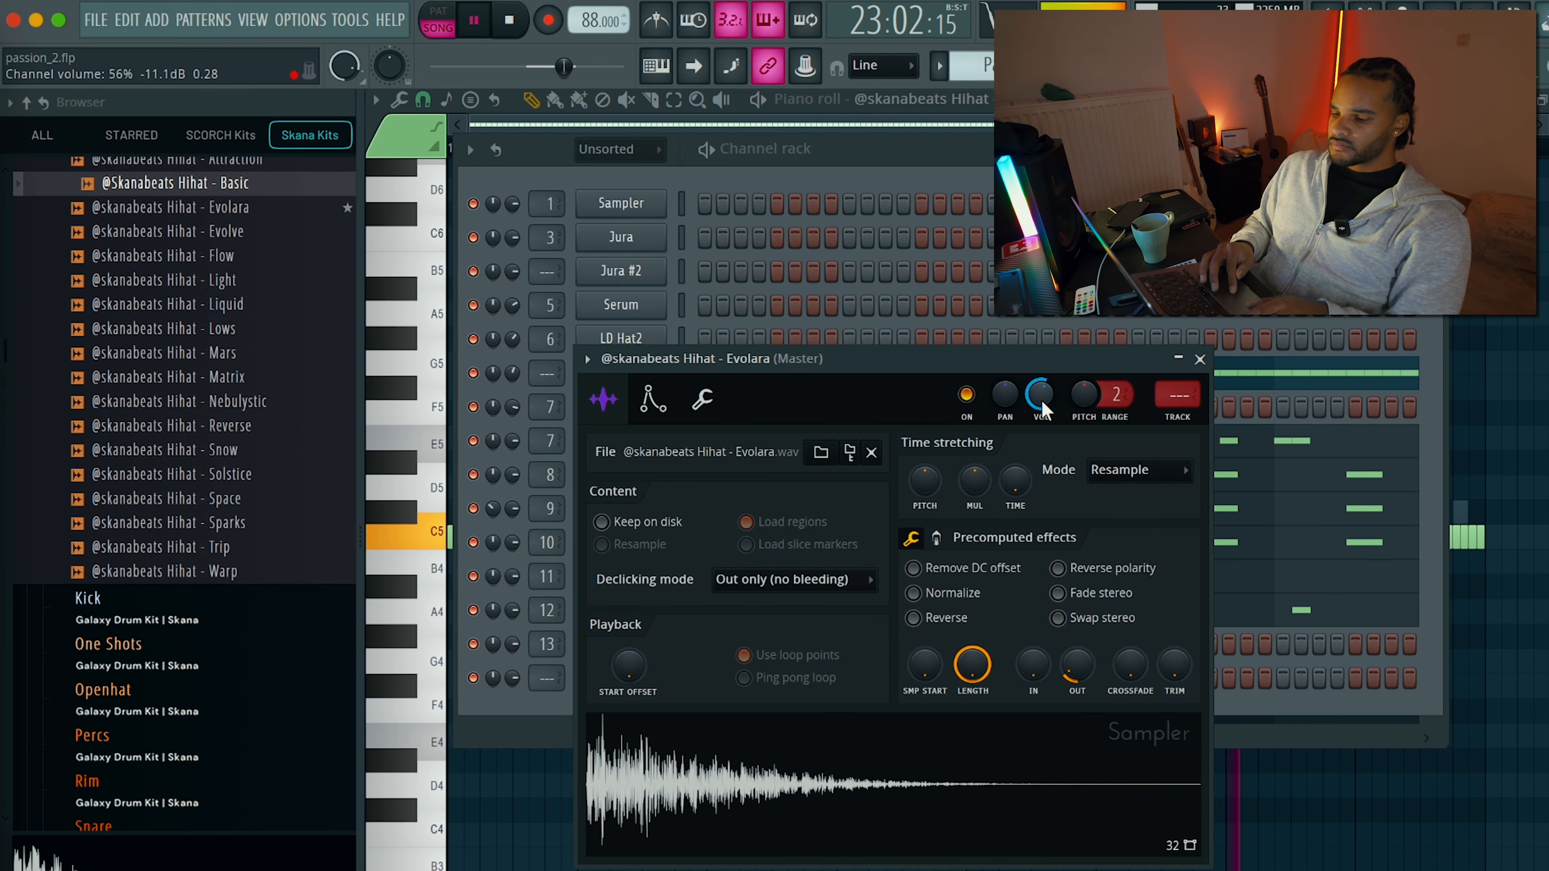
Stop playback and copy the Portal effect with its Shattered Chamber preset from the LD Hat2 mixer track to the Evolara track.
key(space)
key(F9)
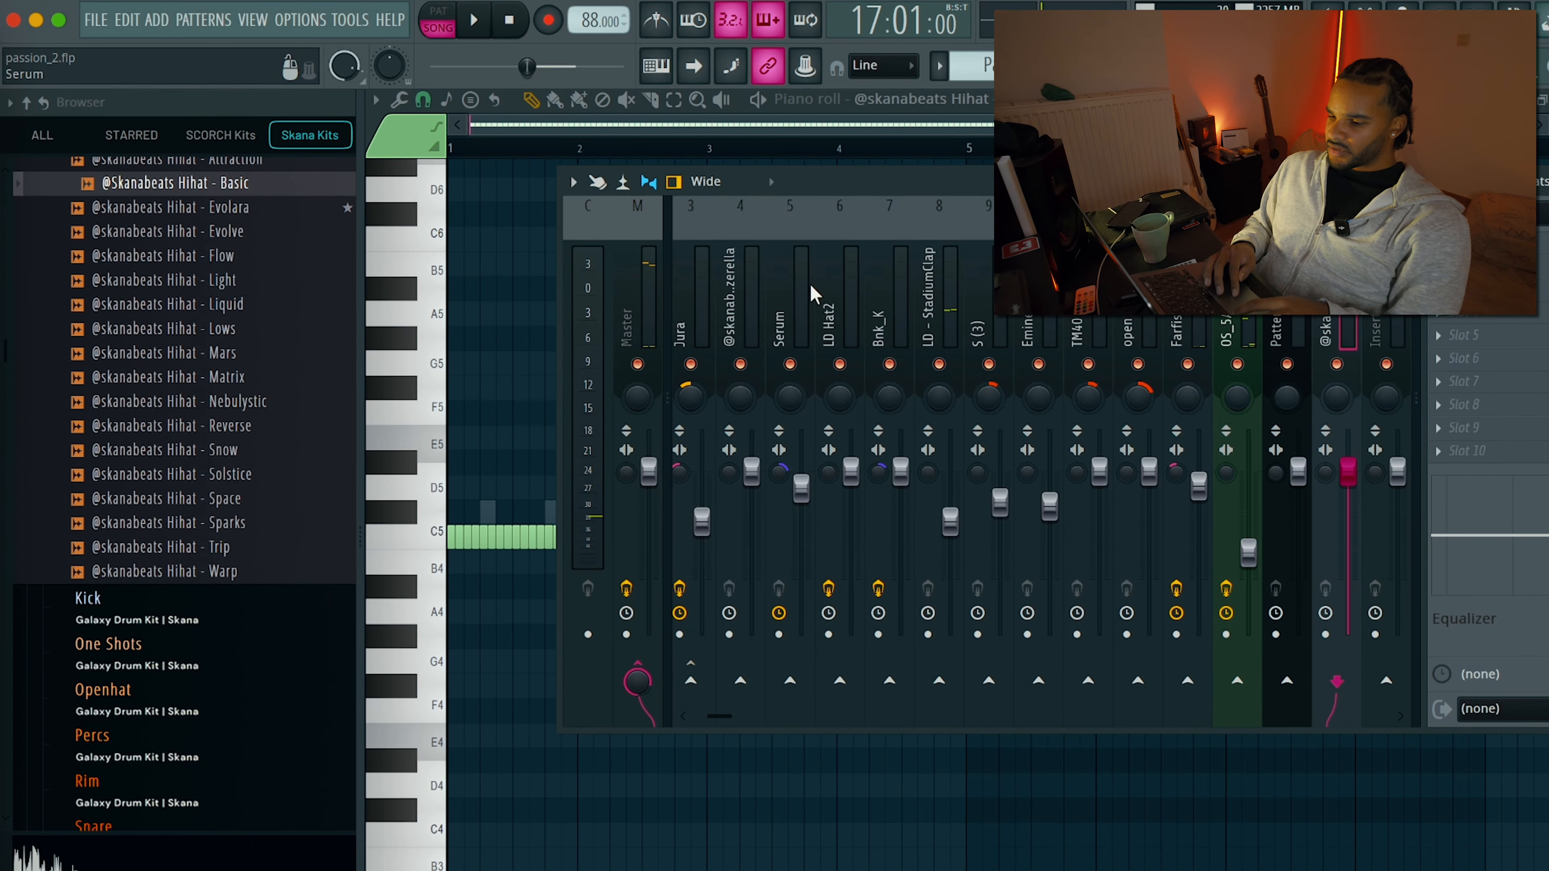
right_click(1464, 288)
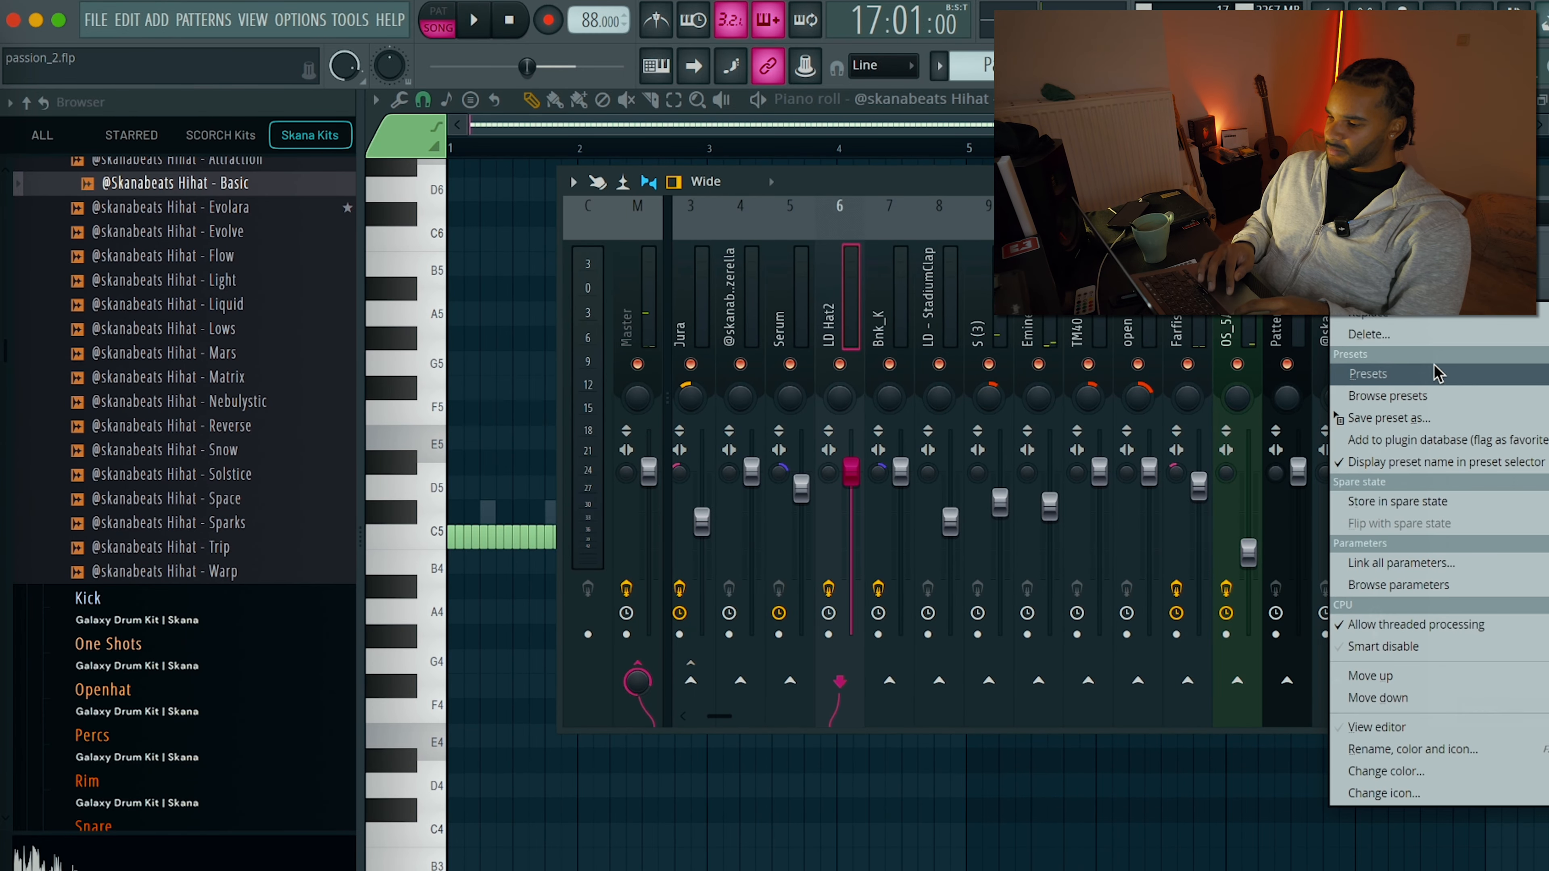
drag(1384, 418, 1329, 329)
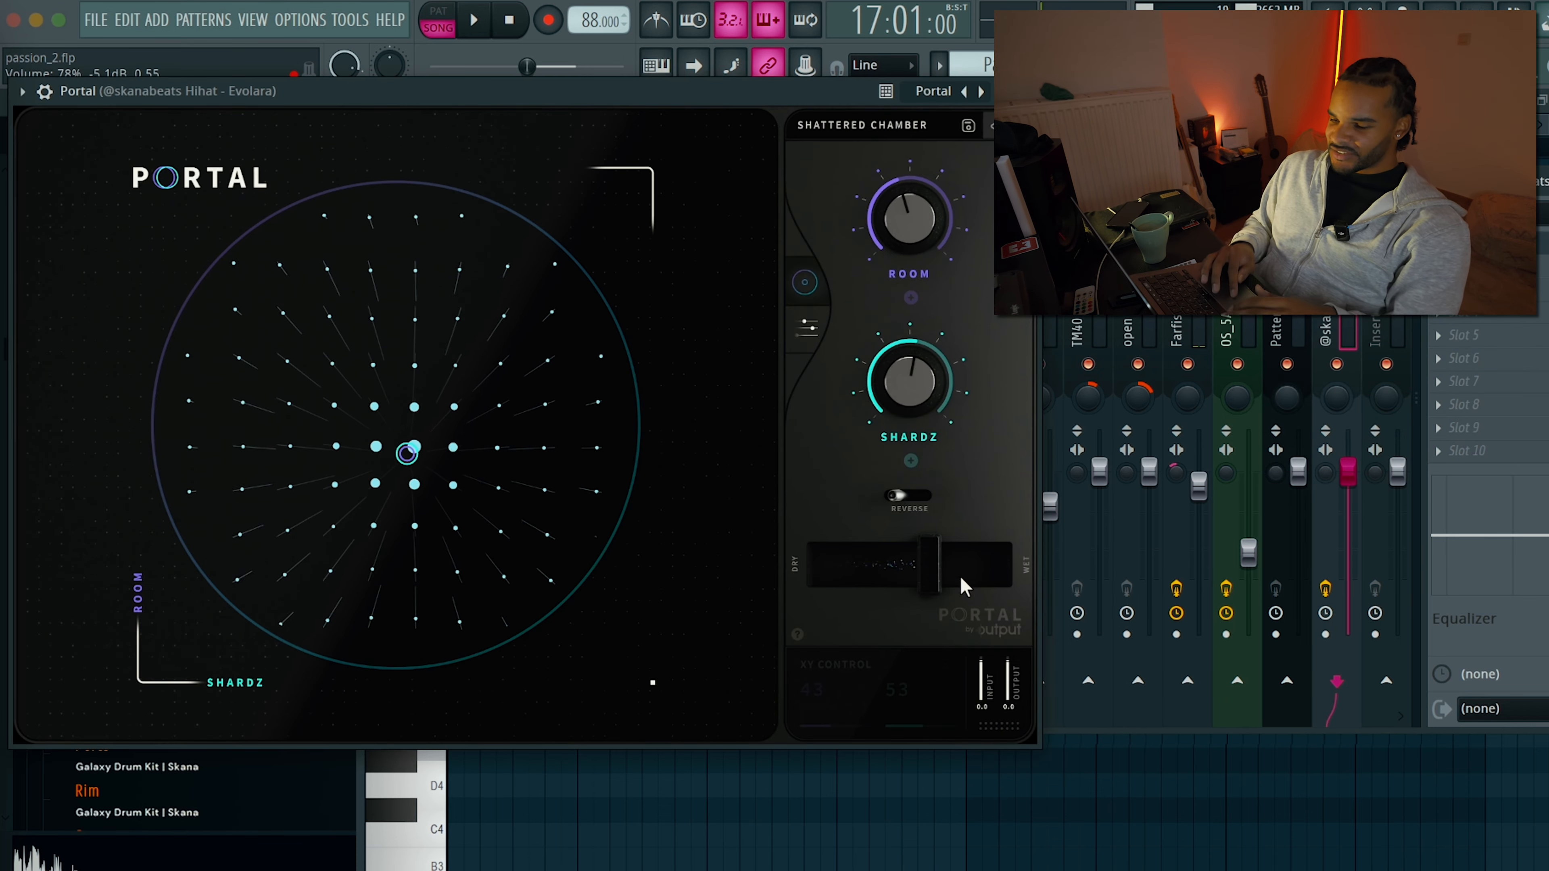
key(Escape)
Play the section and set the dry/wet mix of Portal on the Evolara track to 23 percent.
key(space)
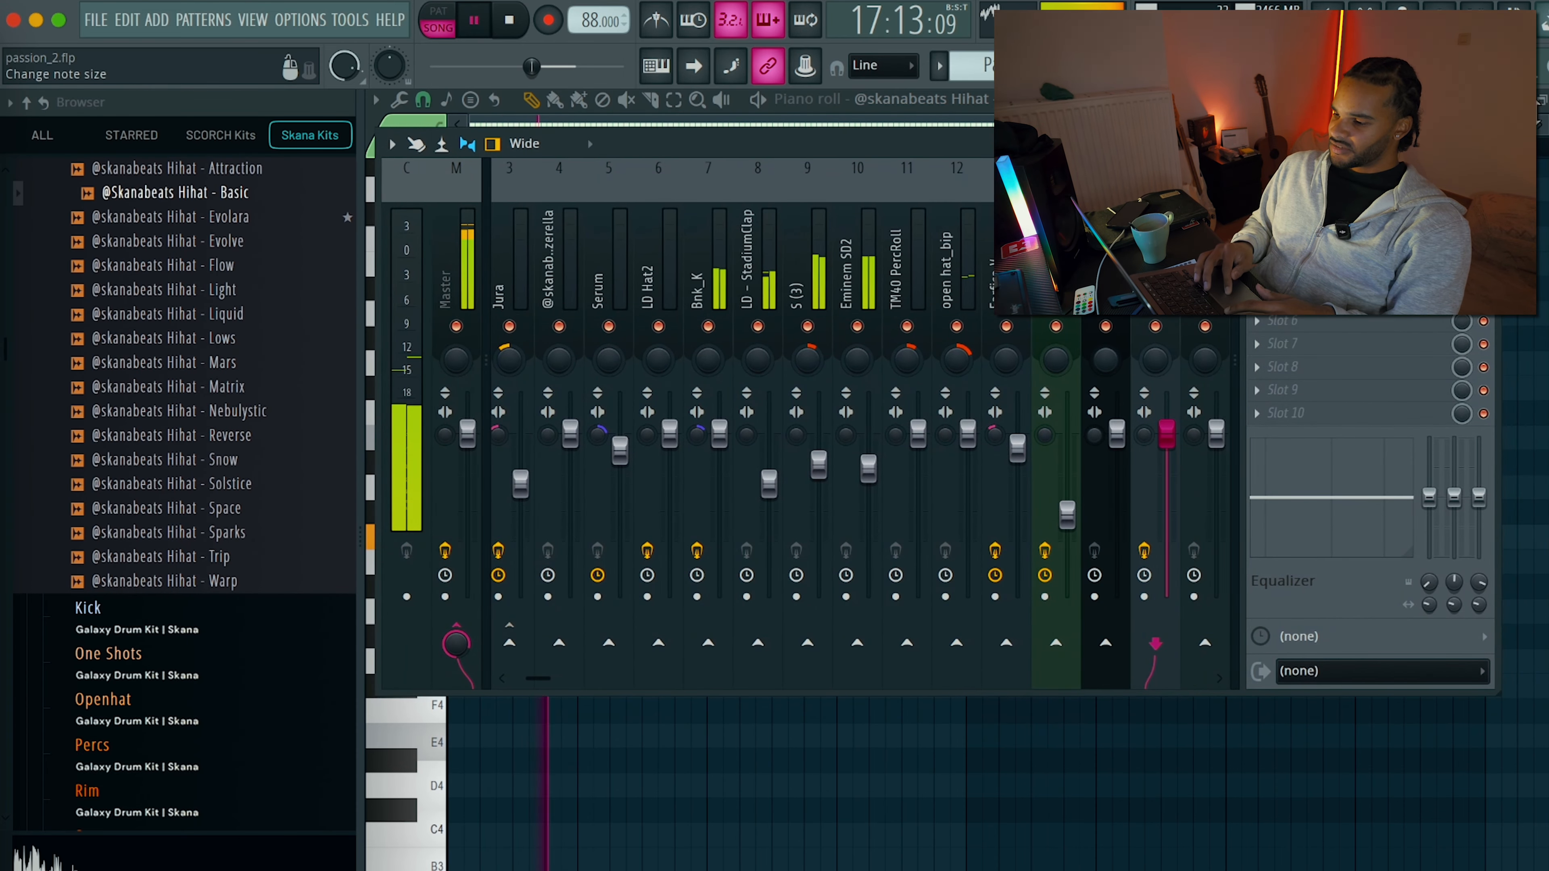
key(F9)
key(F9)
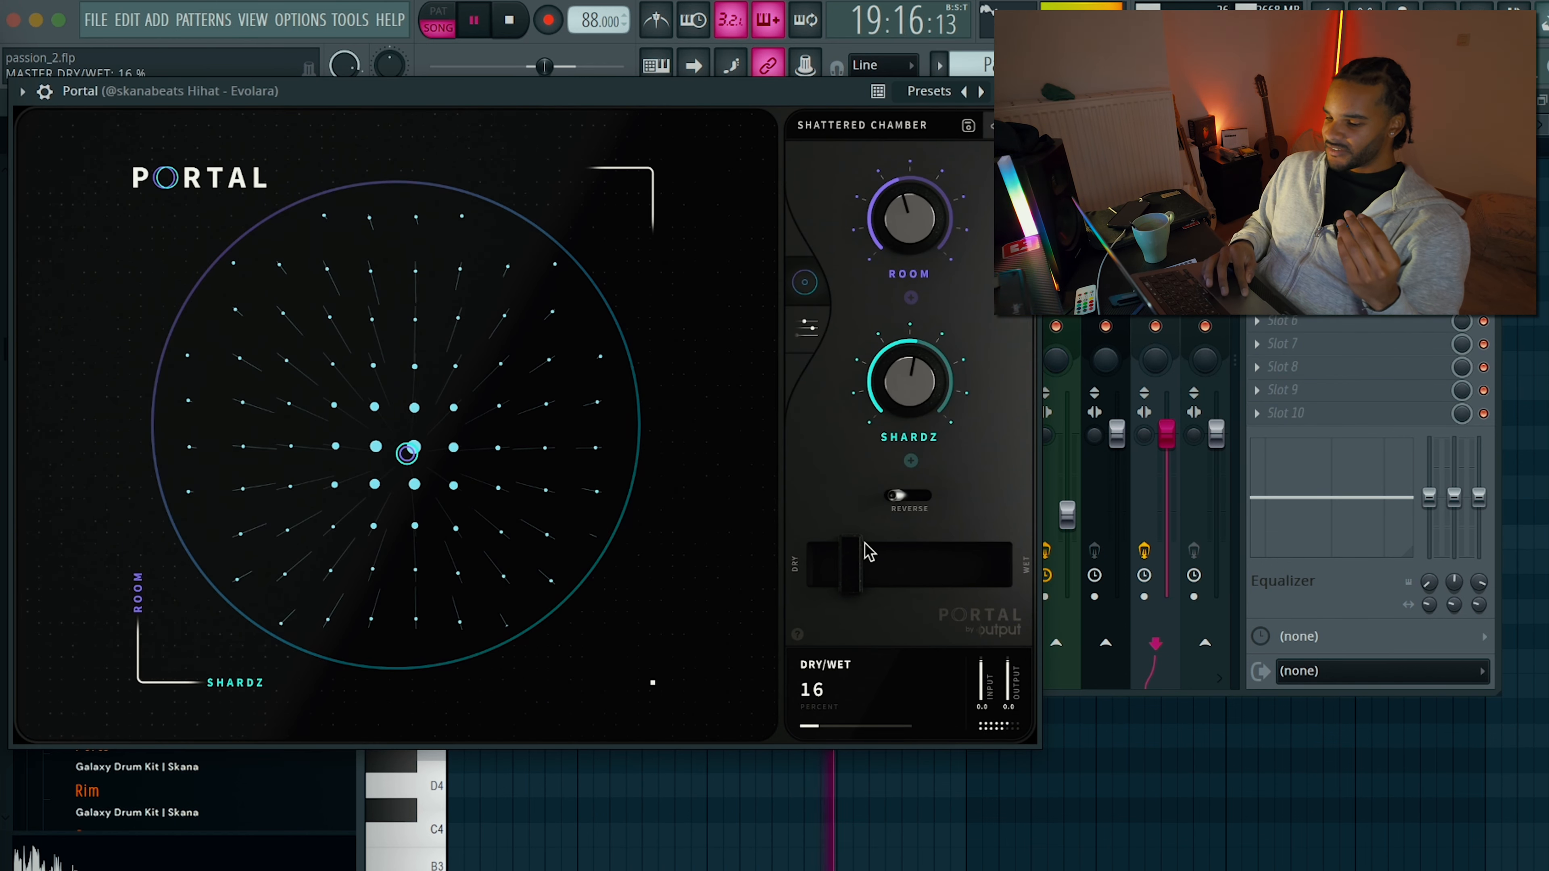
drag(869, 551, 879, 551)
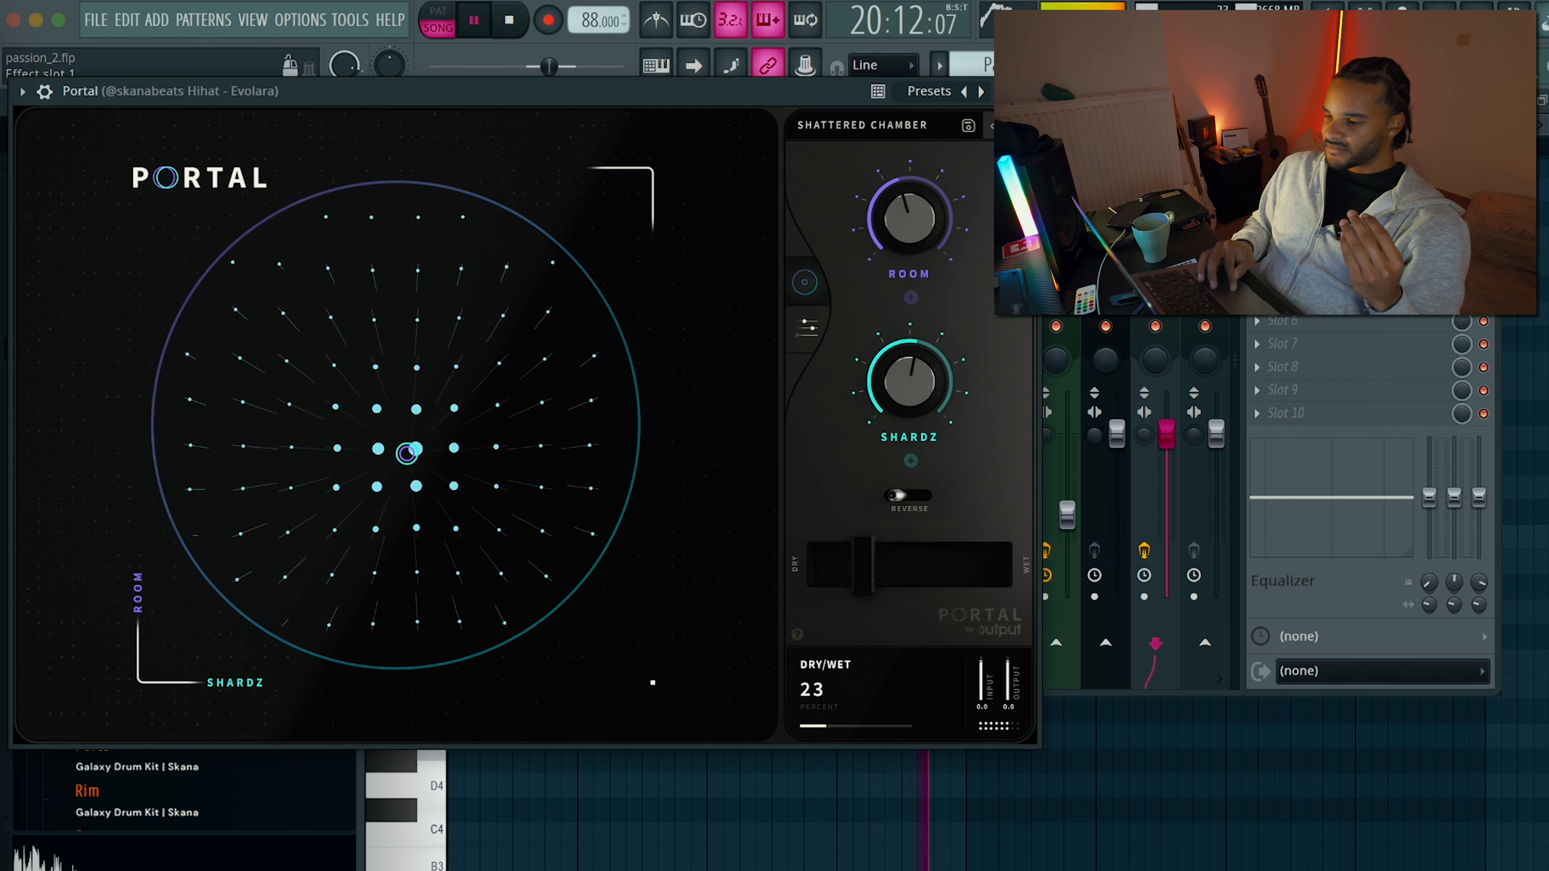
click(1487, 139)
click(1029, 90)
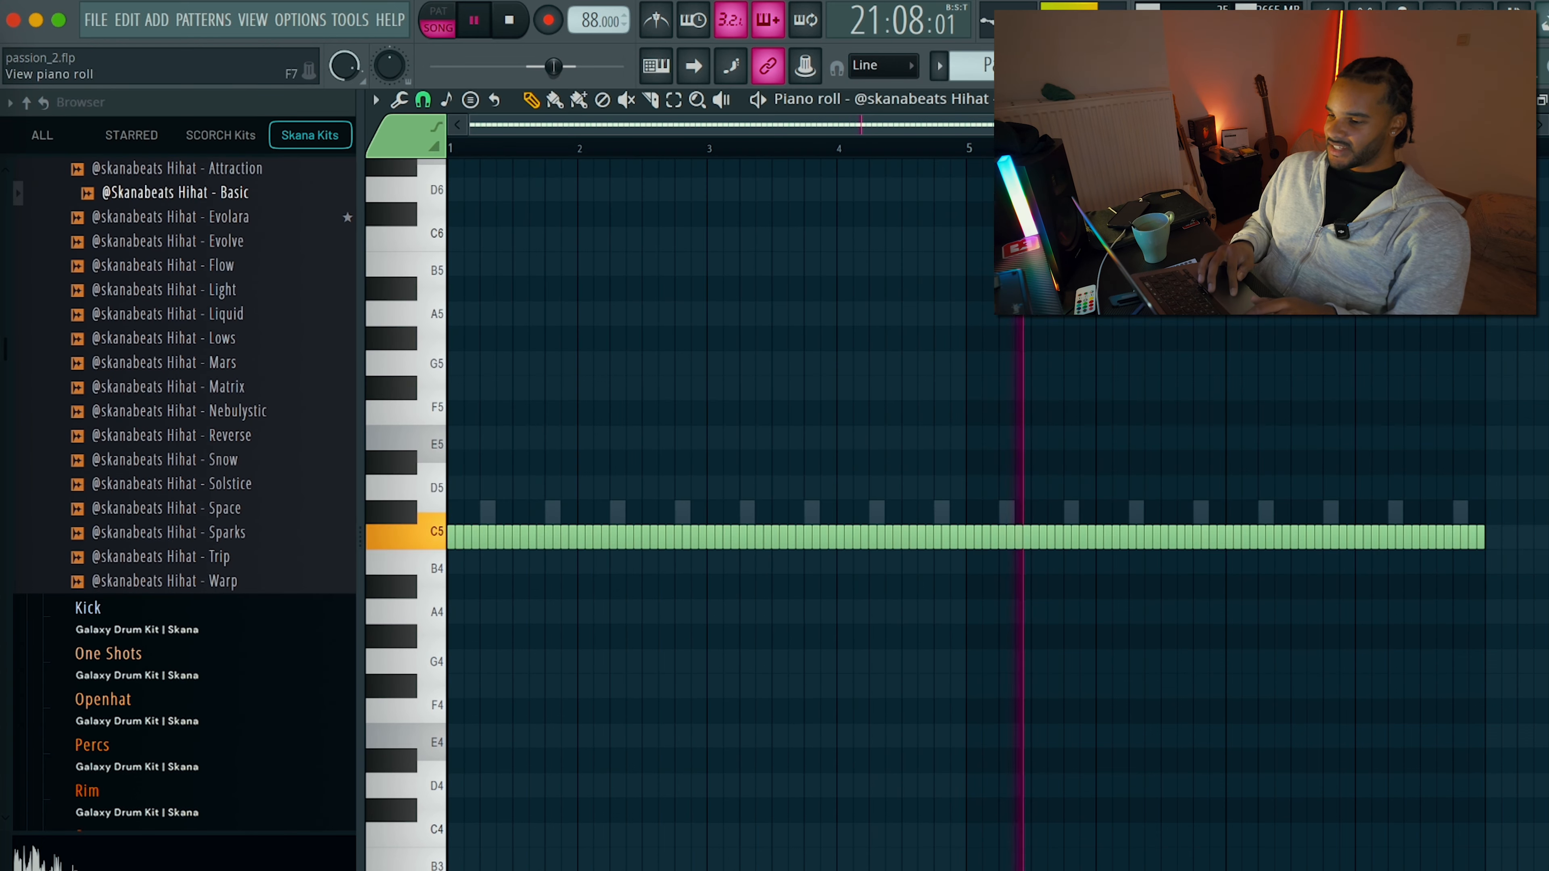
Duplicate the Track 8 vocal clips of bars 17 to 24 in the playlist so they repeat from bar 25.
click(1150, 65)
scroll(1193, 785, down, 3)
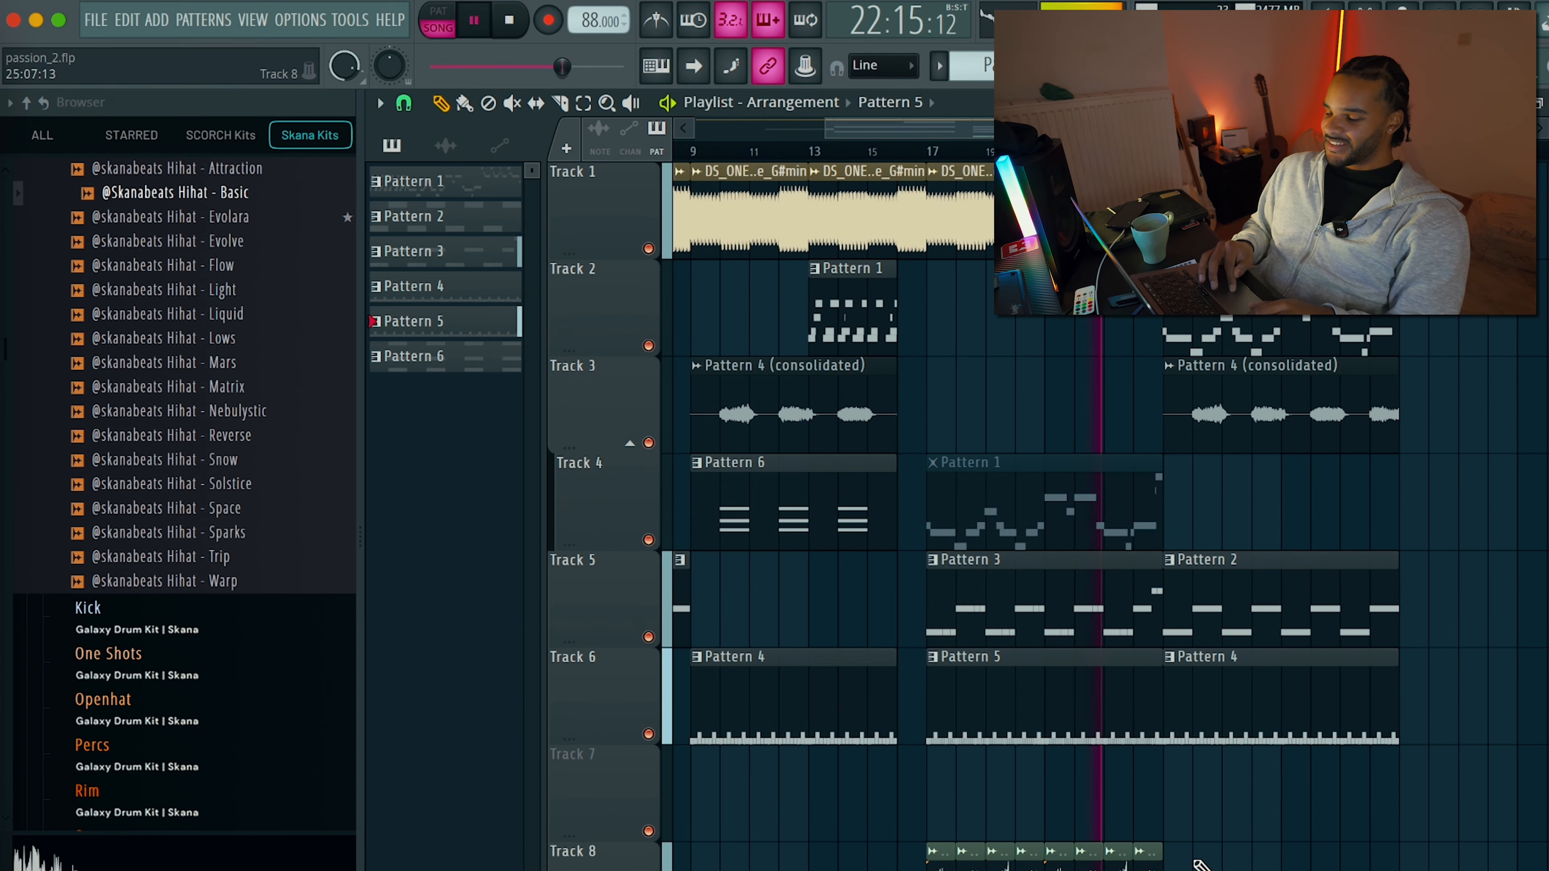
key(ctrl+b)
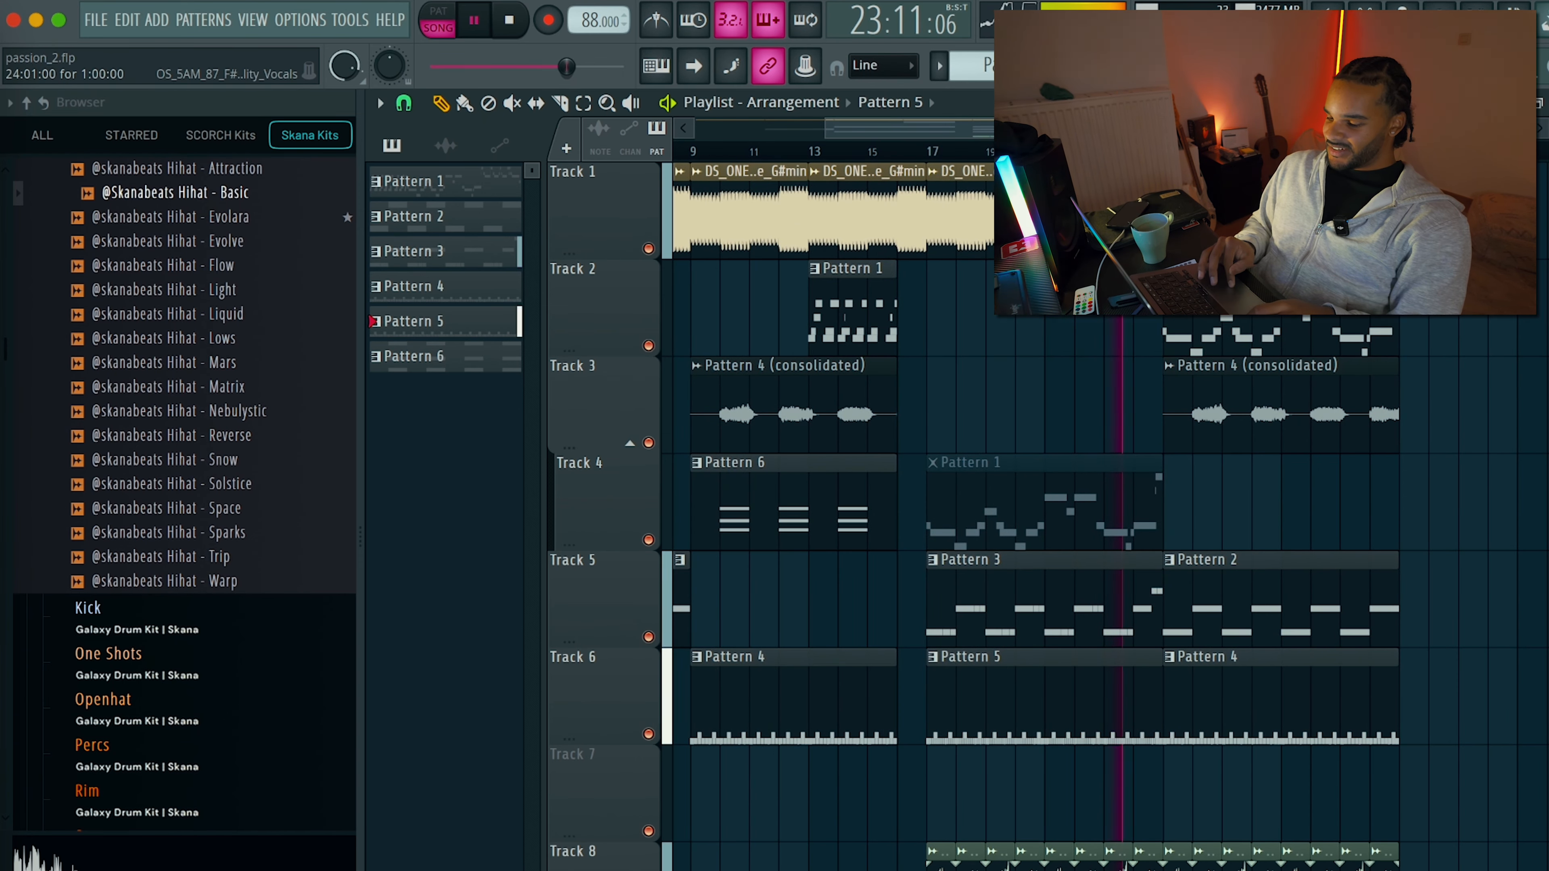
key(ctrl+z)
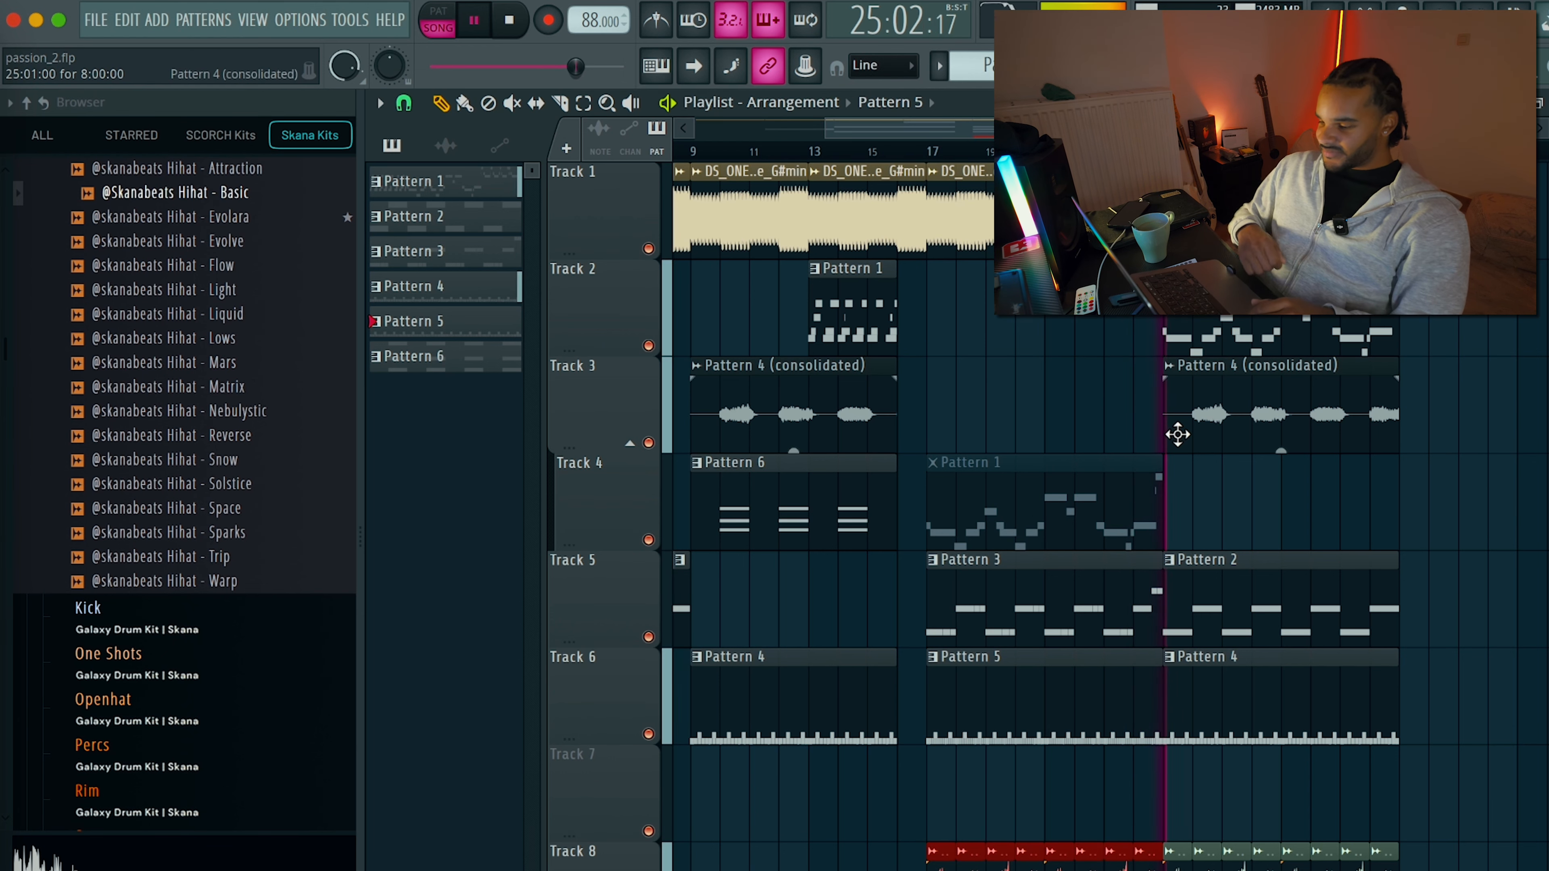
Replace the Pattern 2 clip at bar 25 of Track 5 with a copy of the preceding Pattern 3 clip.
ctrl+click(1251, 627)
key(Delete)
ctrl+click(1128, 600)
key(ctrl+b)
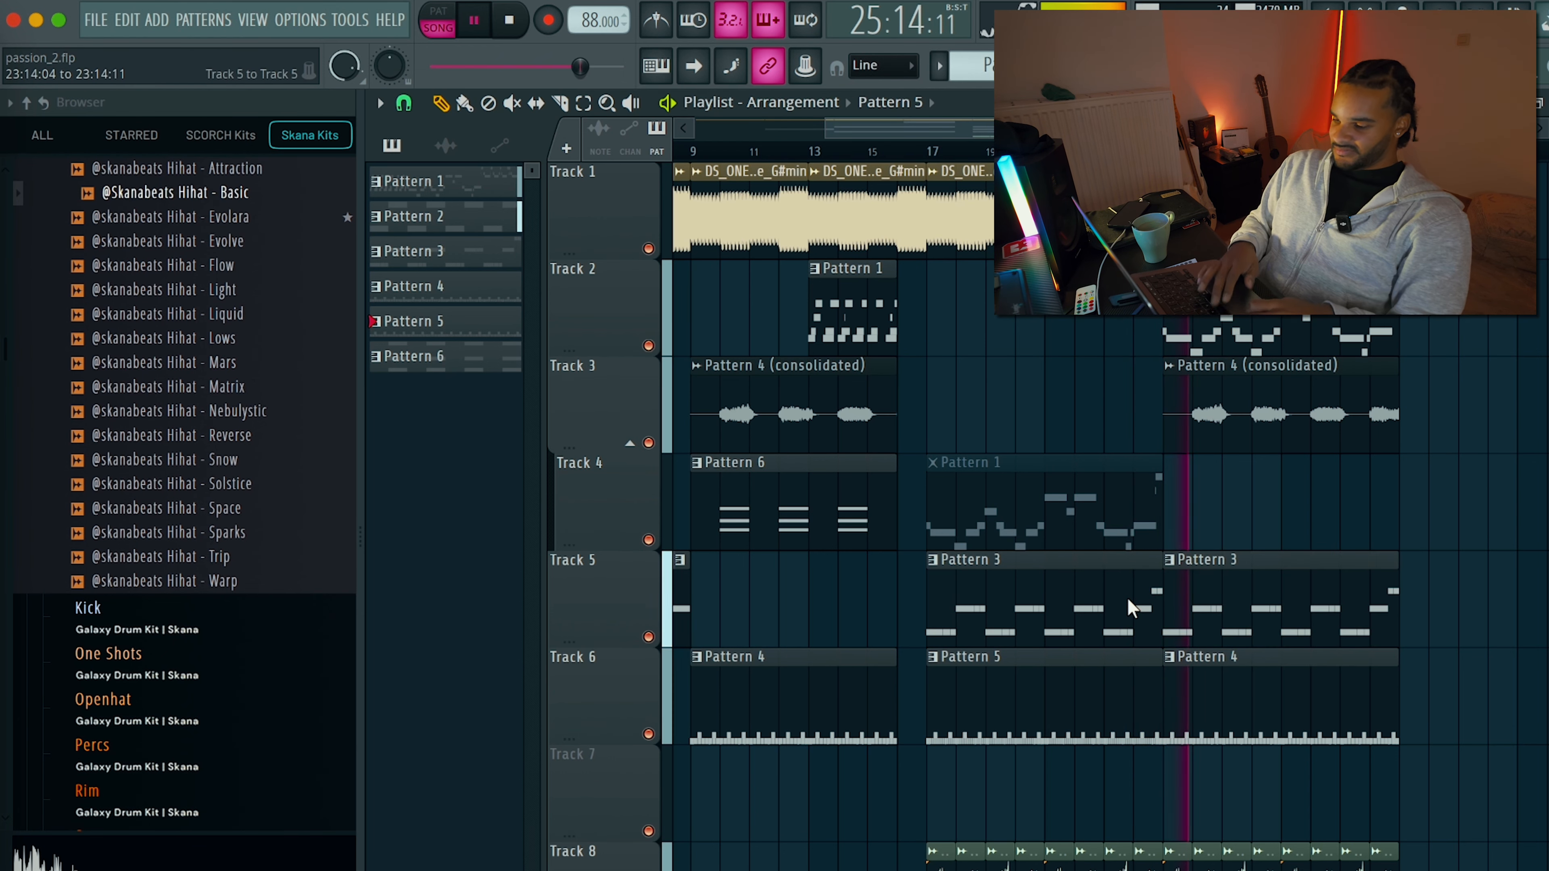
Replace the Pattern 4 clip at bar 25 of Track 6 with a copy of the preceding Pattern 5 clip.
ctrl+click(1242, 675)
key(Delete)
ctrl+click(1141, 667)
key(ctrl+b)
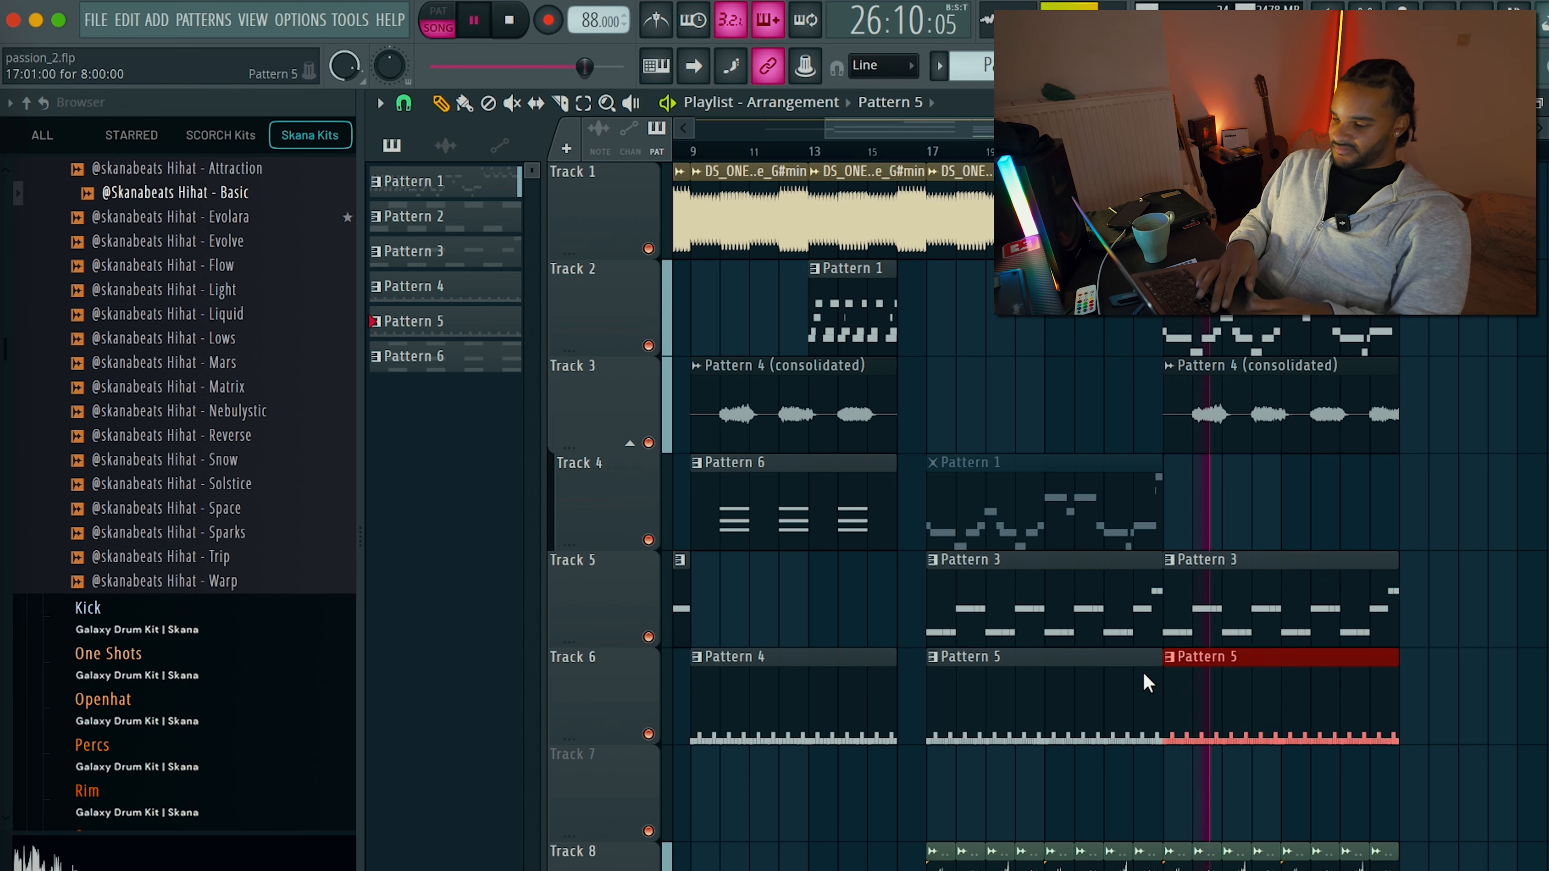
On Track 2, extend the Pattern 1 clip at bar 29 to bar 33 and put a four-bar Pattern 1 clip at bar 25.
scroll(1263, 455, down, 3)
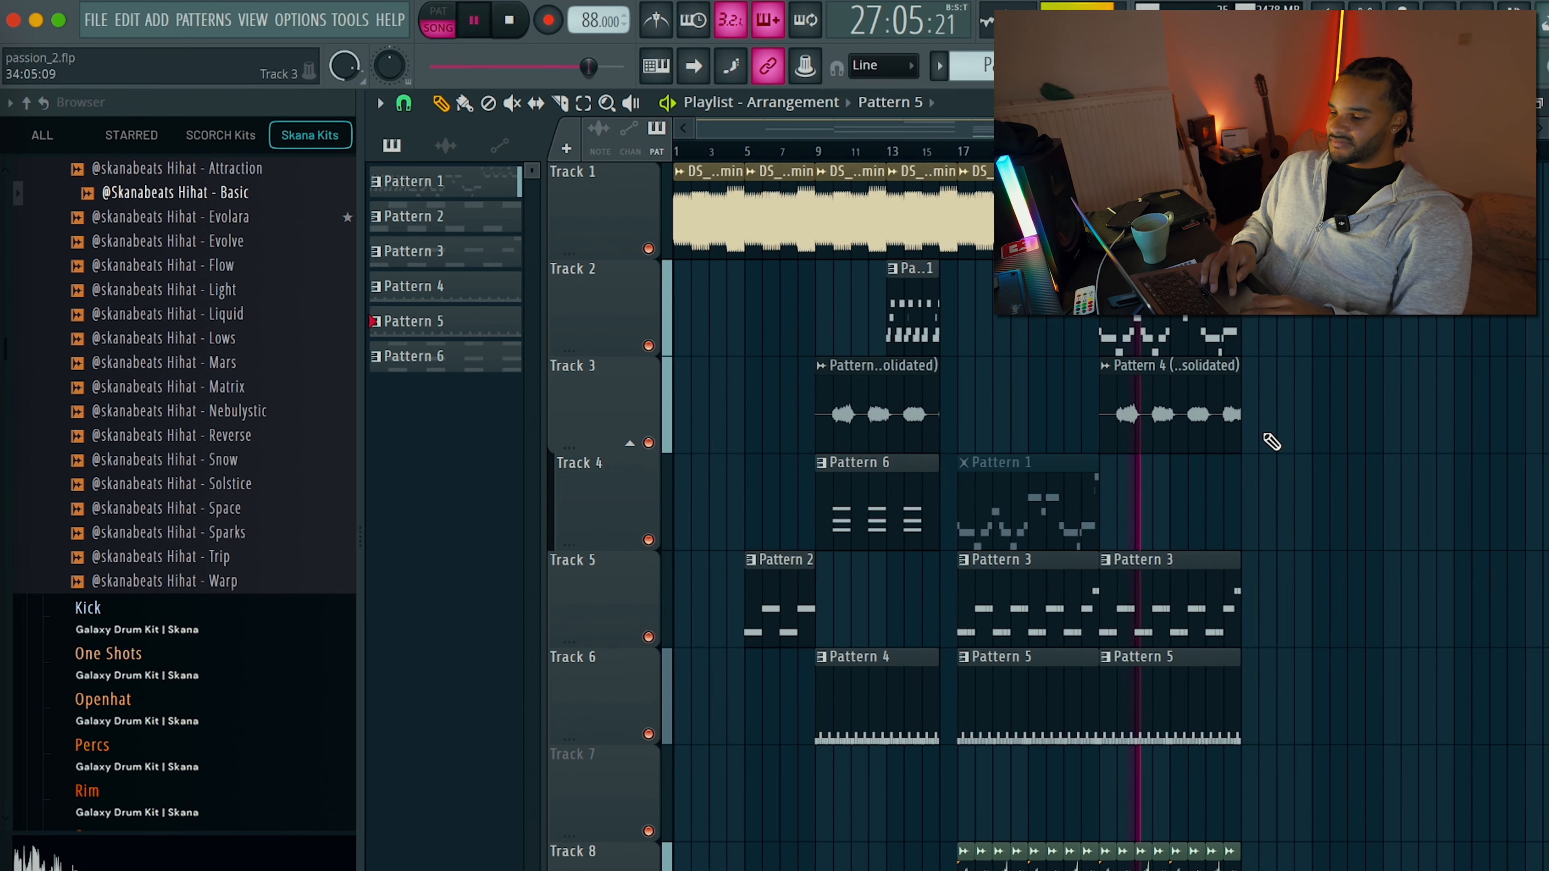
right_click(1140, 324)
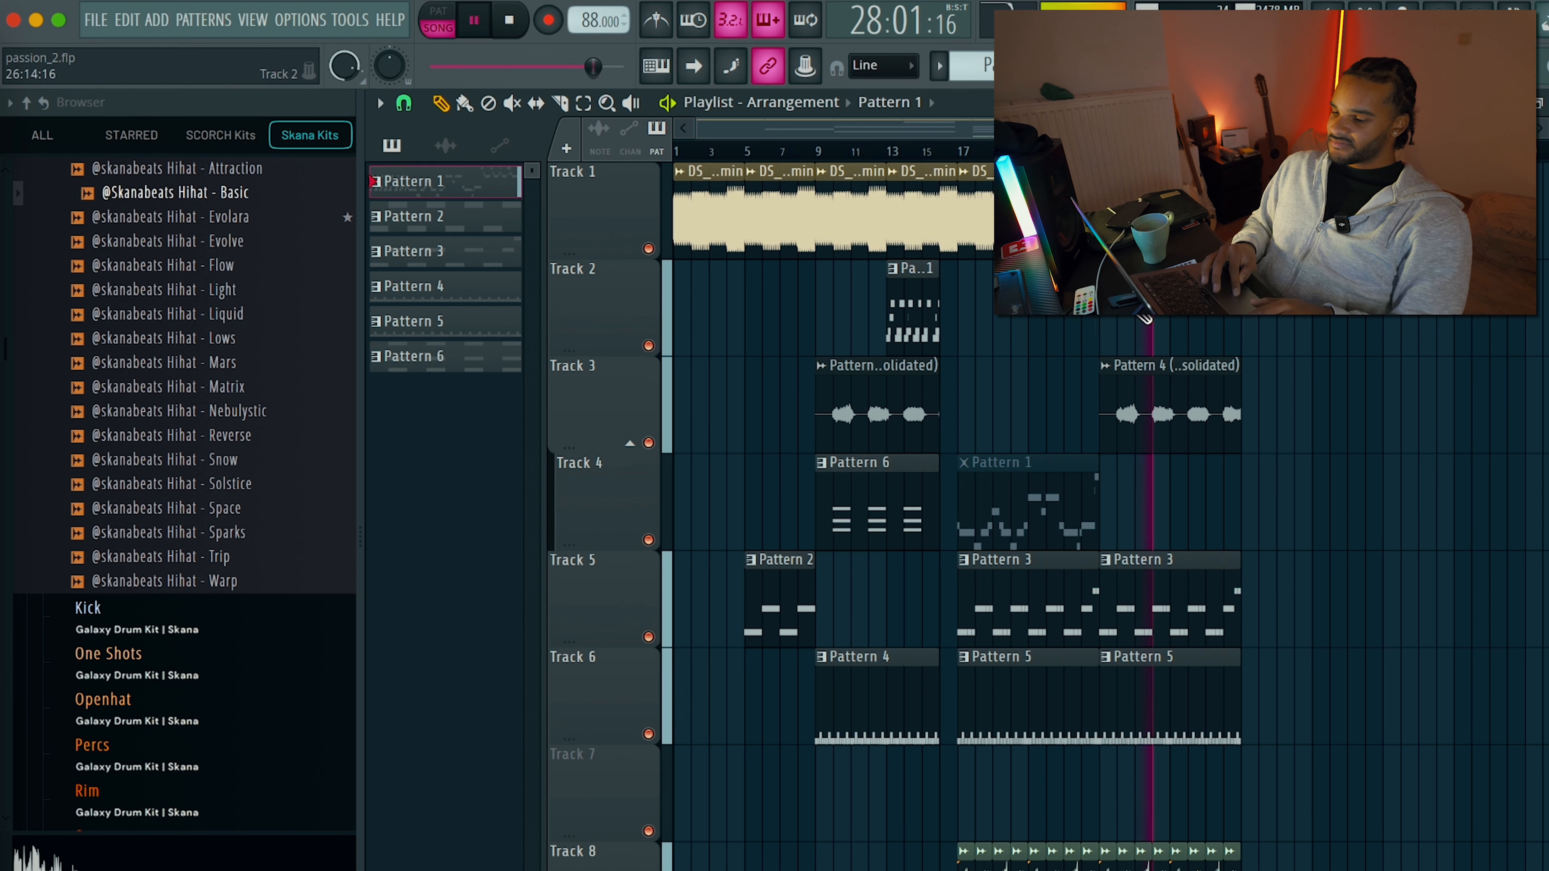
scroll(1301, 324, up, 3)
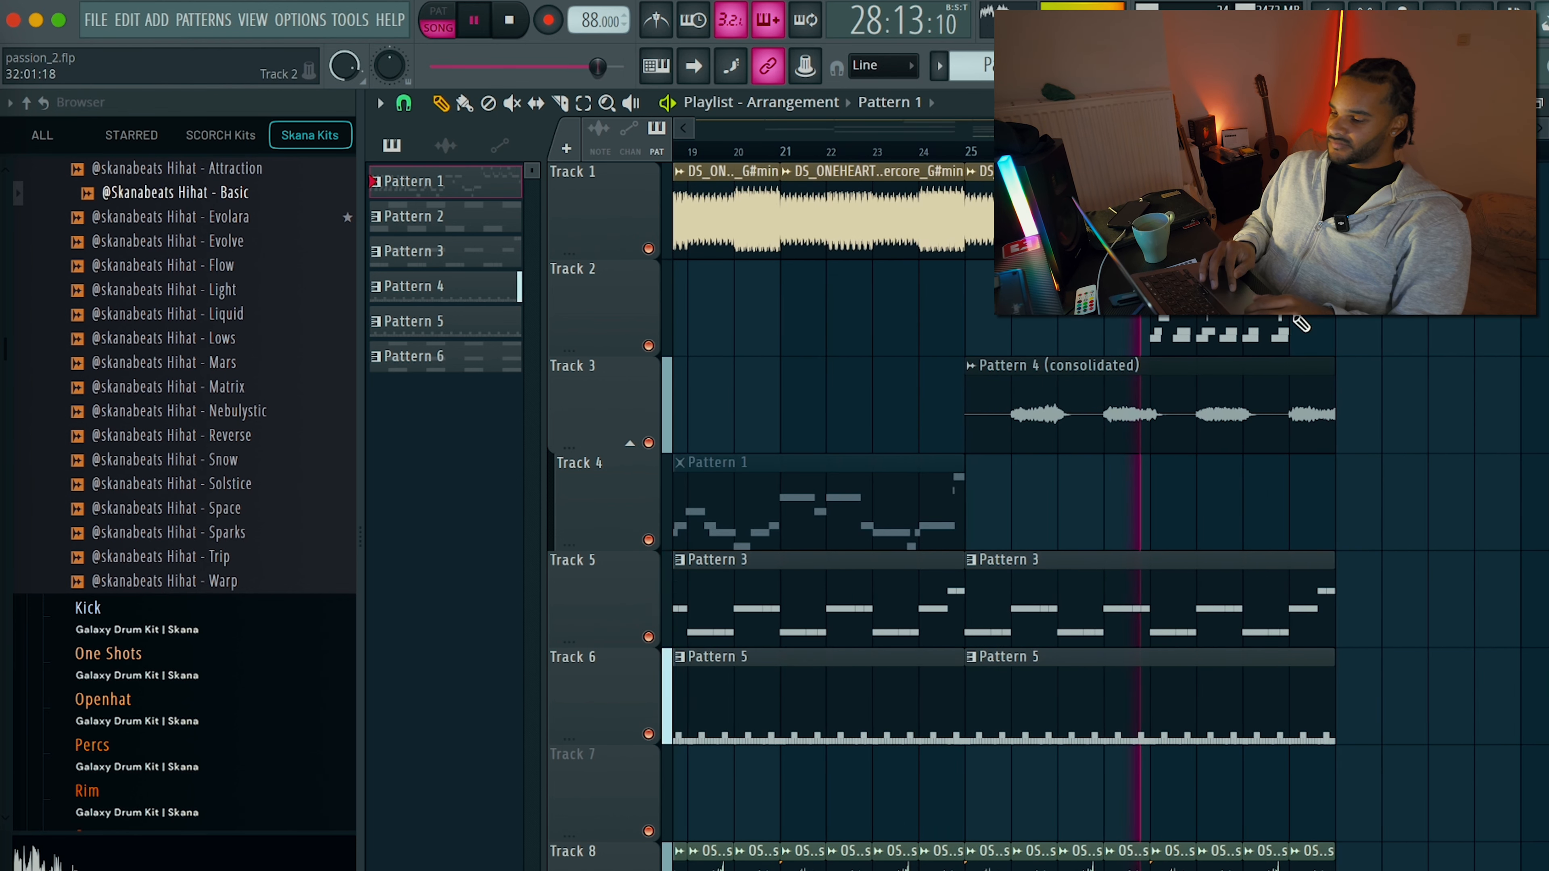
drag(1289, 287, 1336, 287)
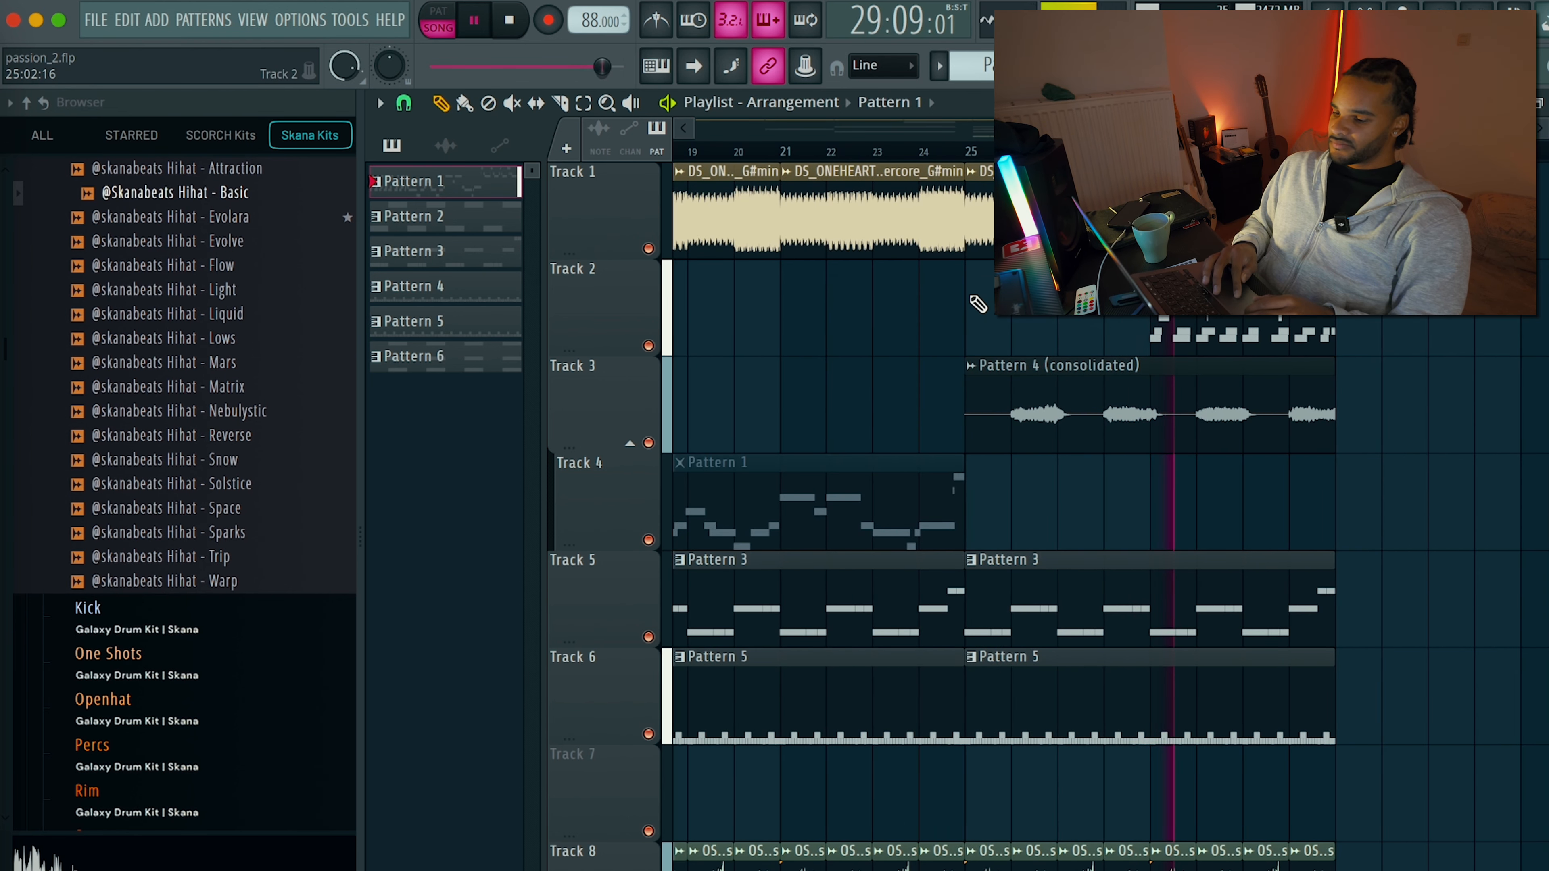
click(971, 311)
Delete the Pattern 4 (consolidated) clip at bar 25 of Track 3 and the muted Pattern 1 clip at bar 17 of Track 4.
scroll(963, 289, down, 2)
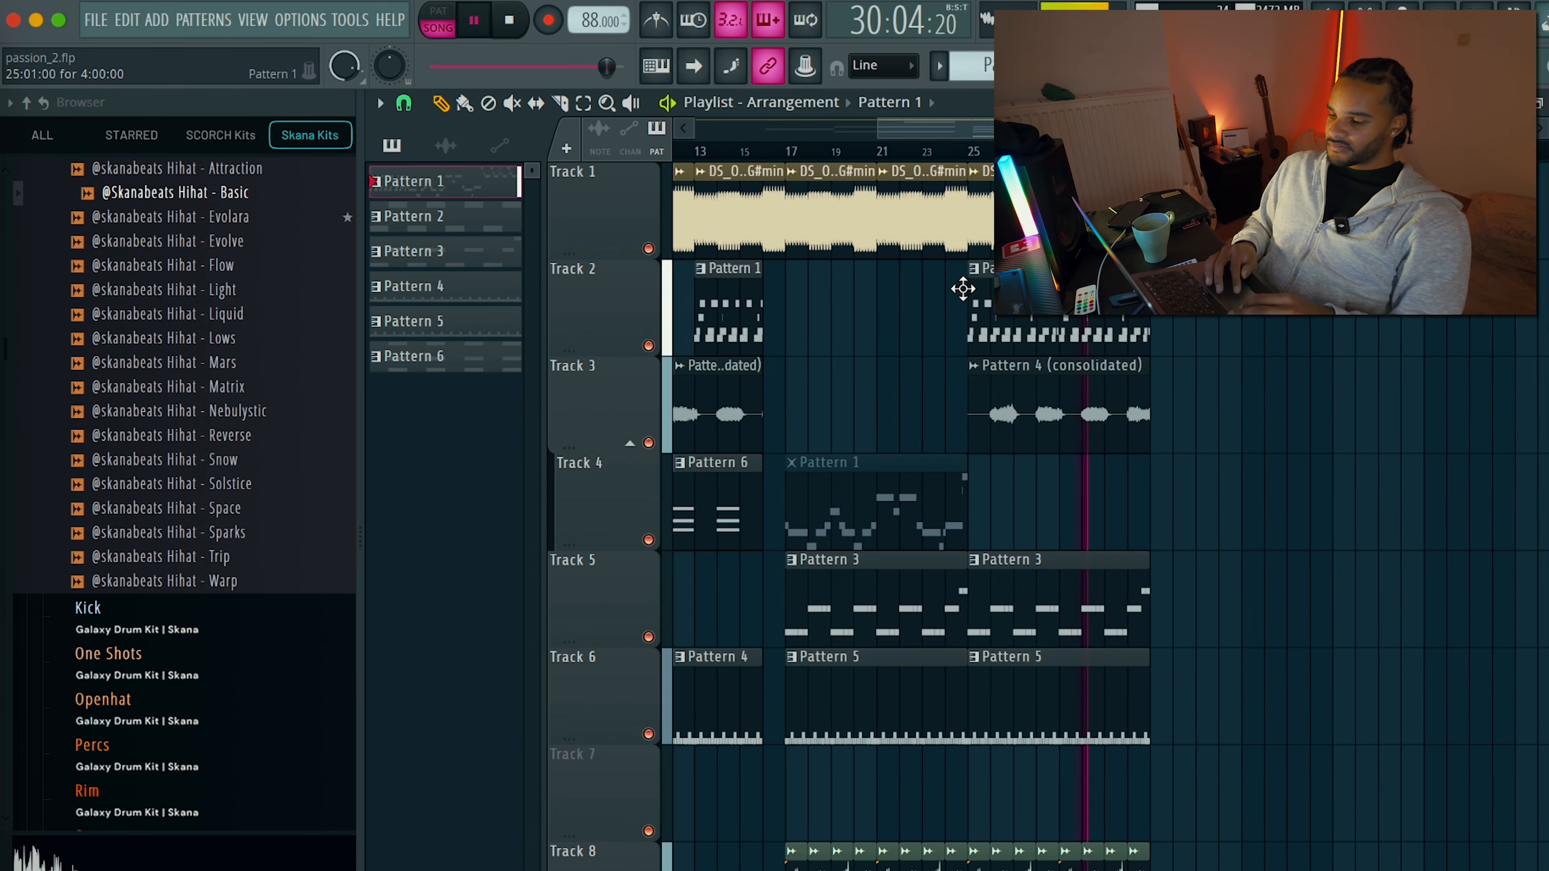
right_click(973, 426)
scroll(1028, 418, down, 2)
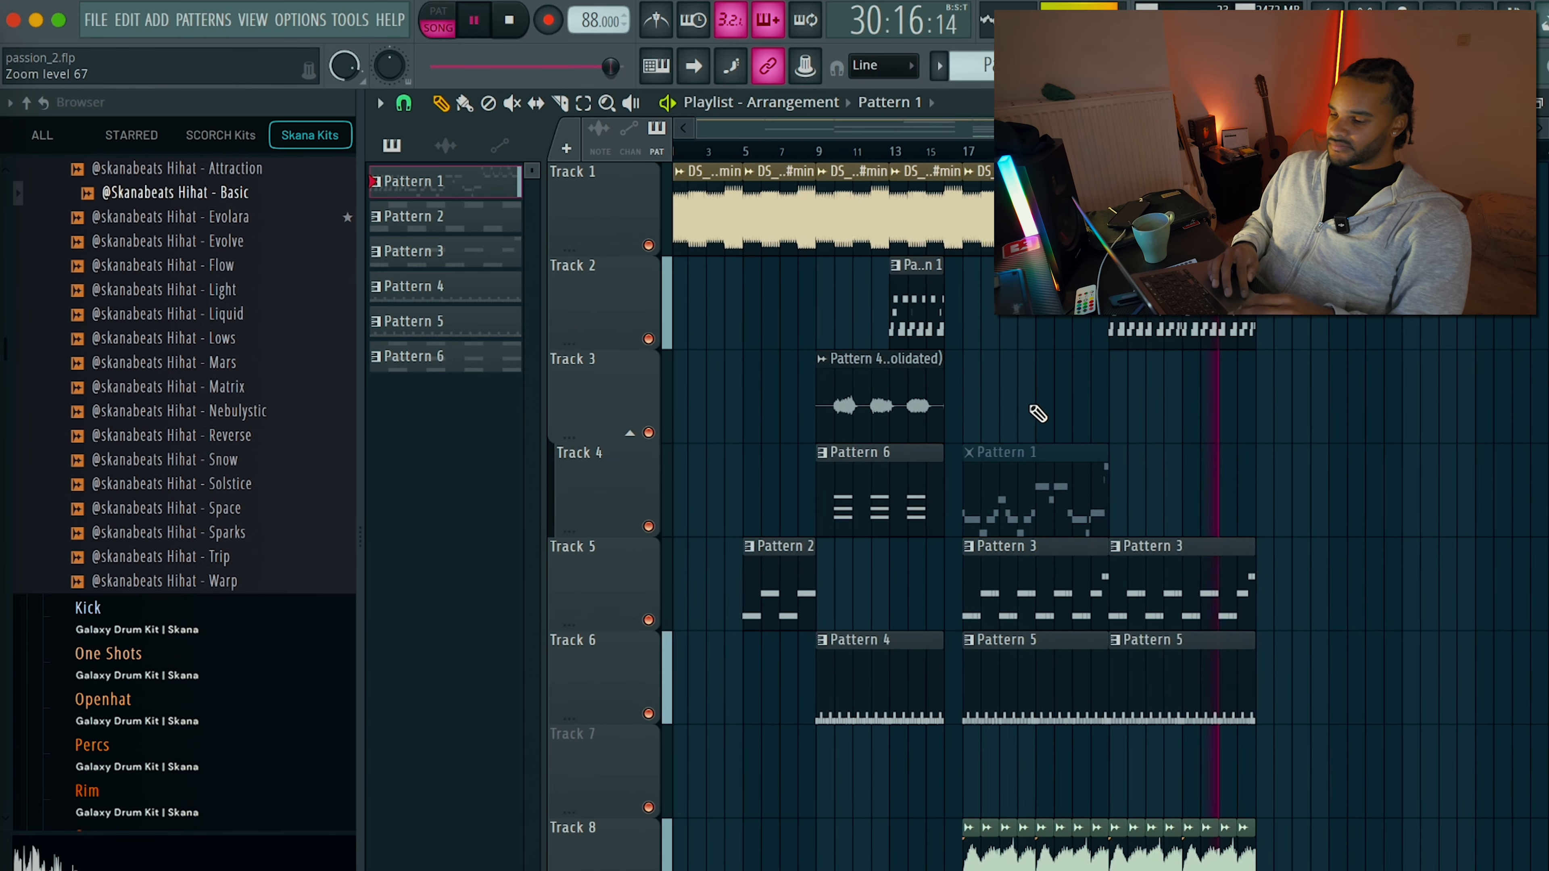
right_click(1062, 482)
Copy the arrangement clips from bar 9 up to bar 33 so the copy starts at bar 33, and save the project.
drag(1360, 183, 840, 855)
drag(860, 410, 1292, 407)
key(ctrl+s)
scroll(1292, 407, right, 3)
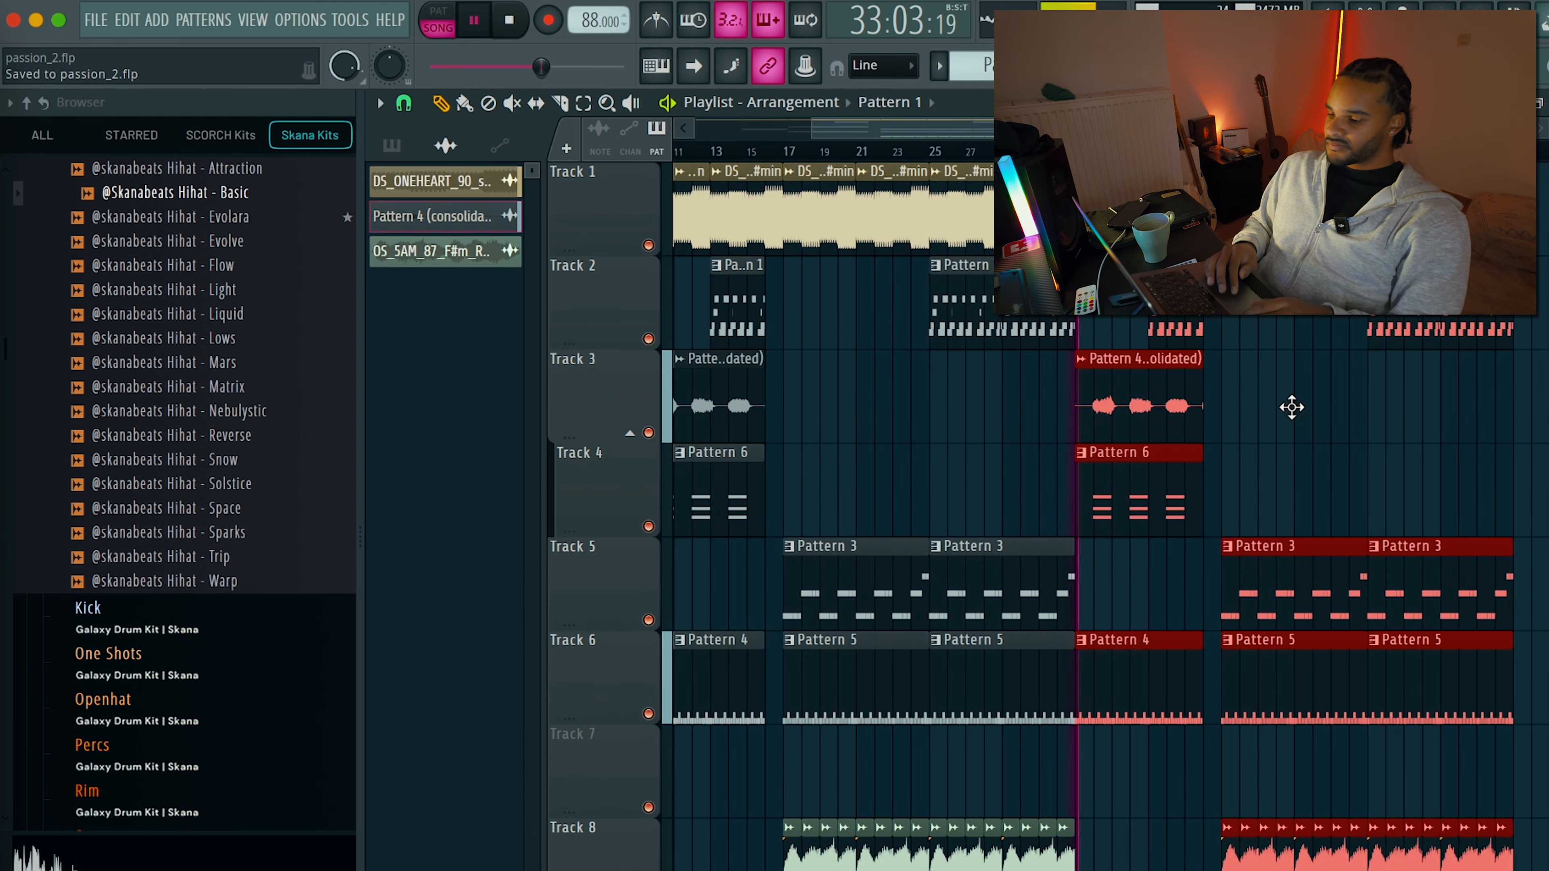
Delete the Pattern 4 (consolidated) clip at bar 33 of Track 3 and the Pattern 6 clips at bars 33 and 9 of Track 4.
mouse_move(1136, 453)
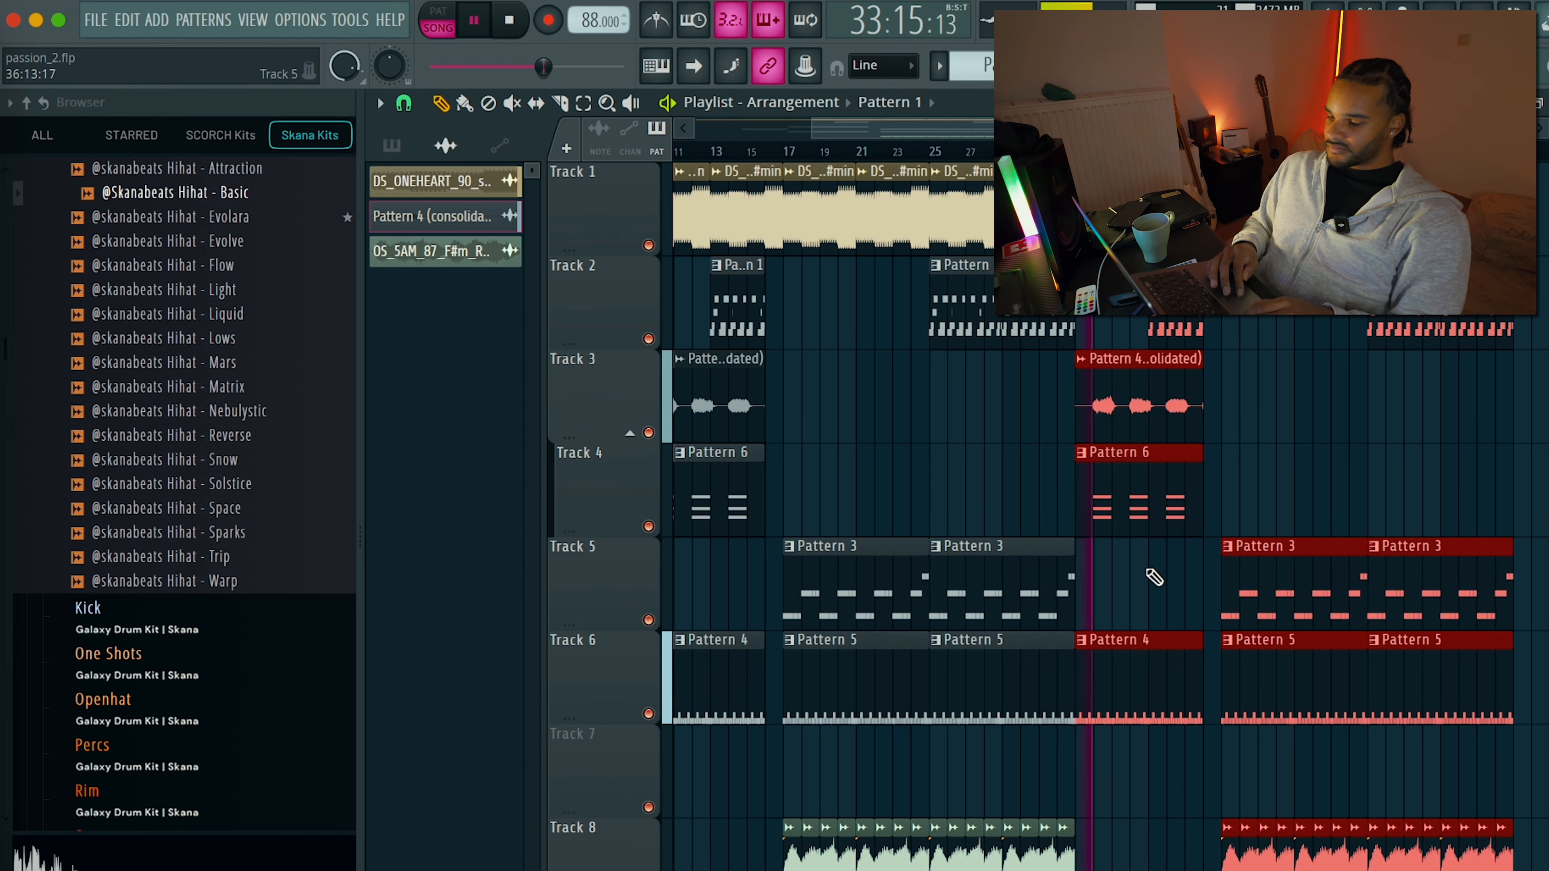
right_click(1157, 421)
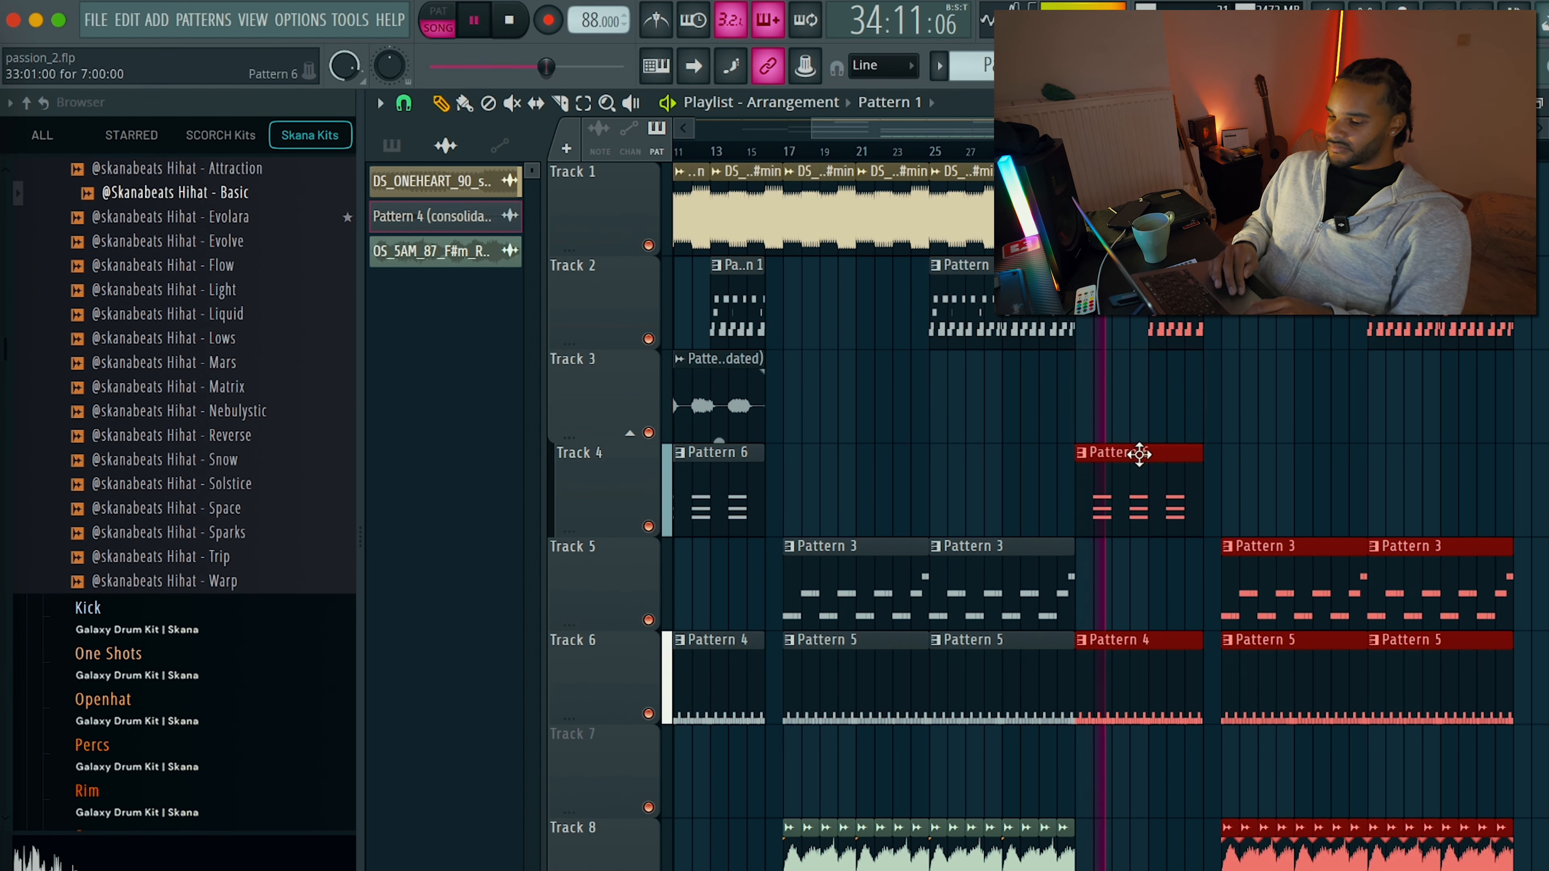
right_click(1138, 482)
scroll(1008, 528, down, 2)
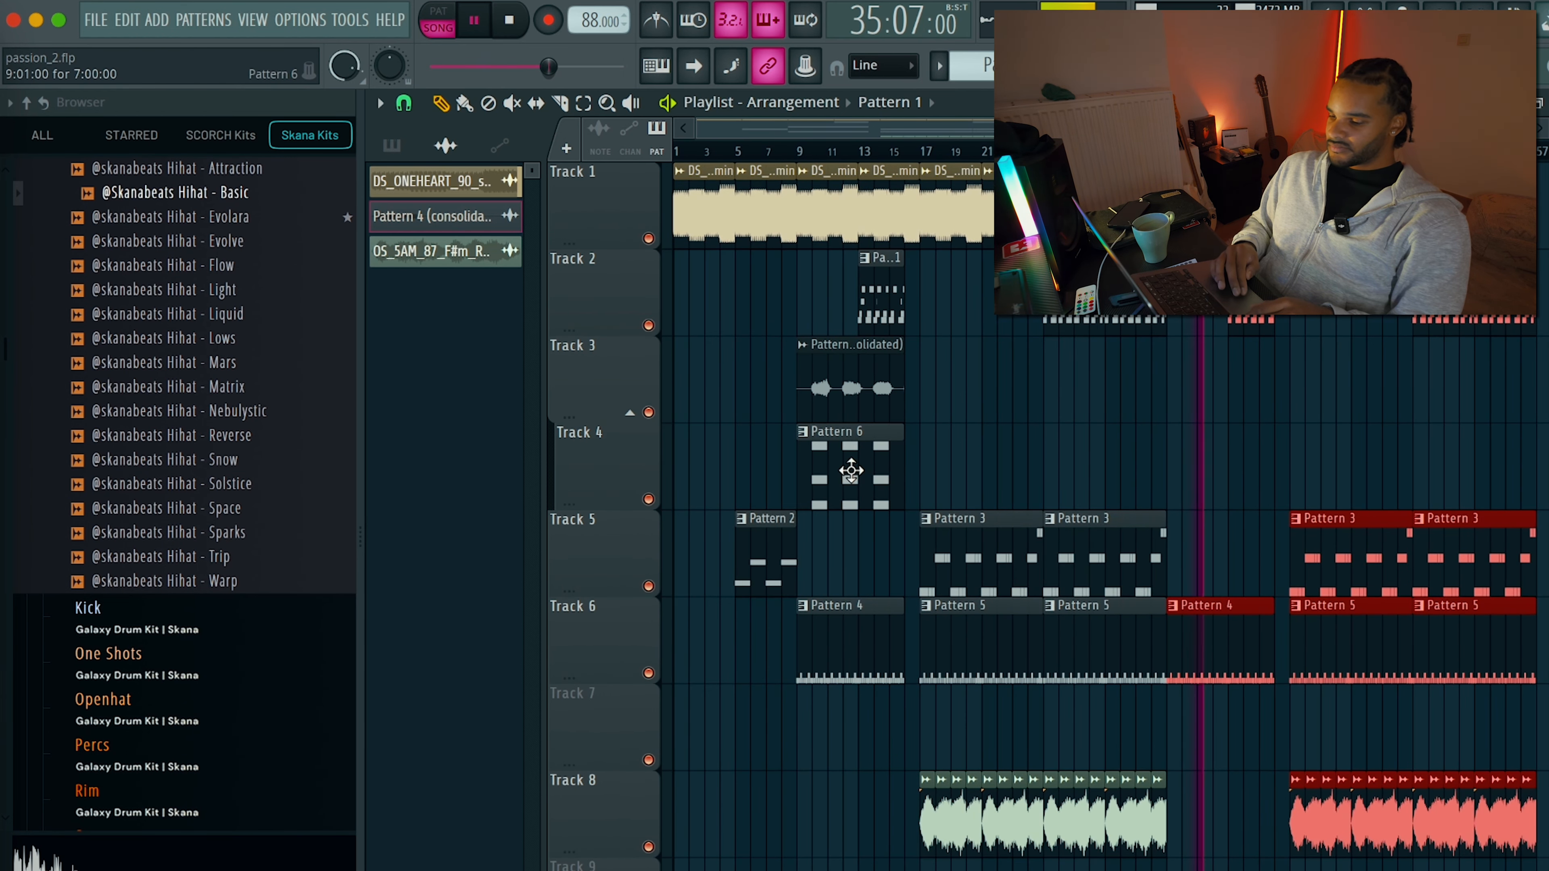
right_click(851, 470)
scroll(1397, 506, up, 2)
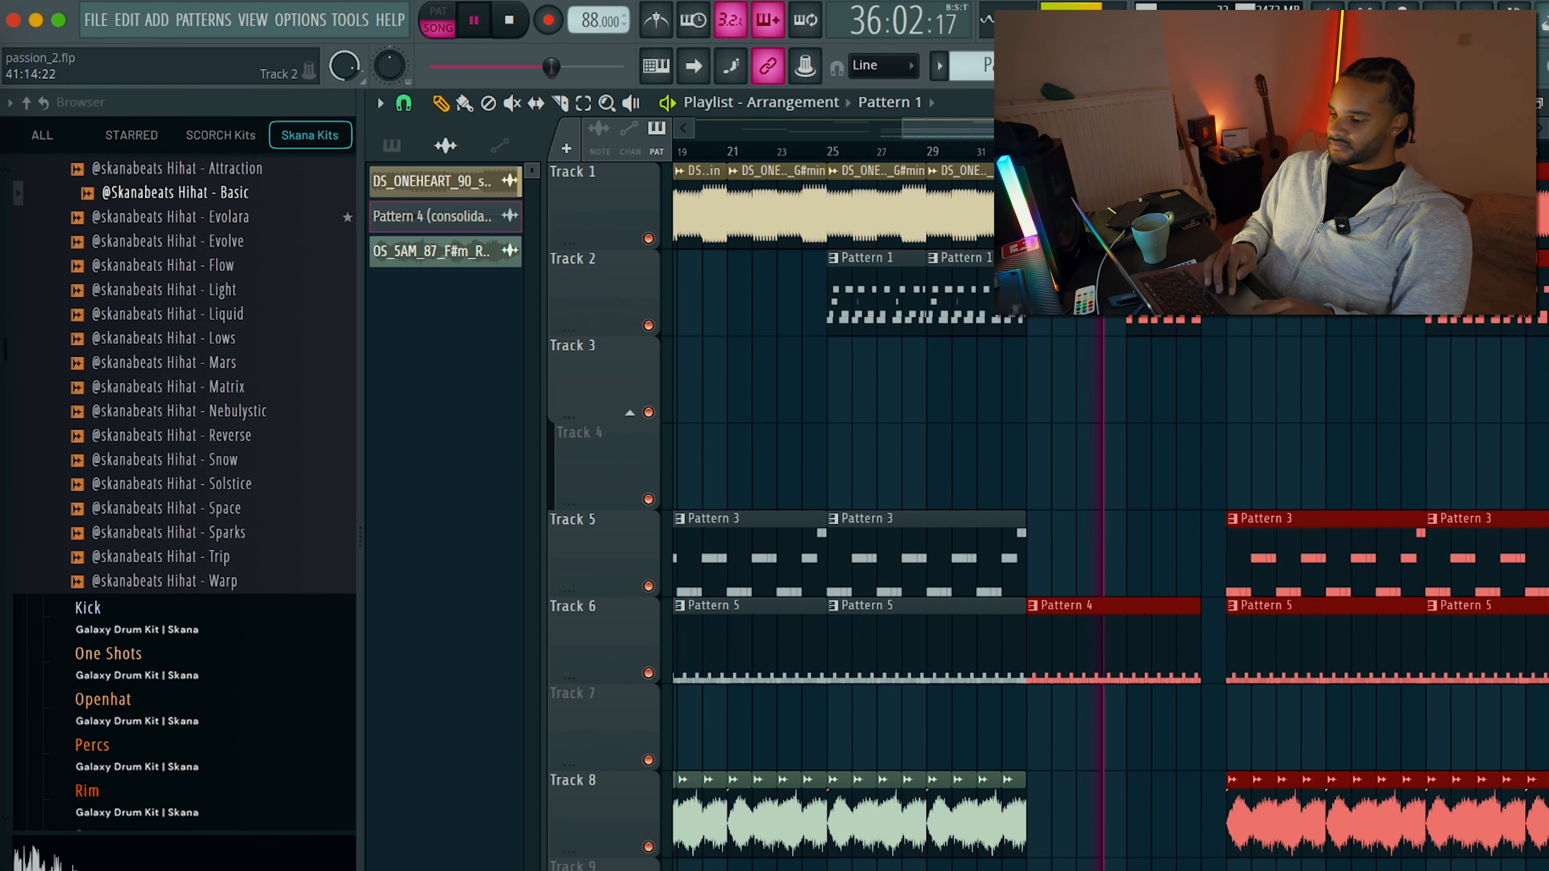
Pick the Pattern 4 (consolidated) clip from bar 9 of Track 3 and place it on the same track at bar 33.
drag(1229, 183, 1534, 839)
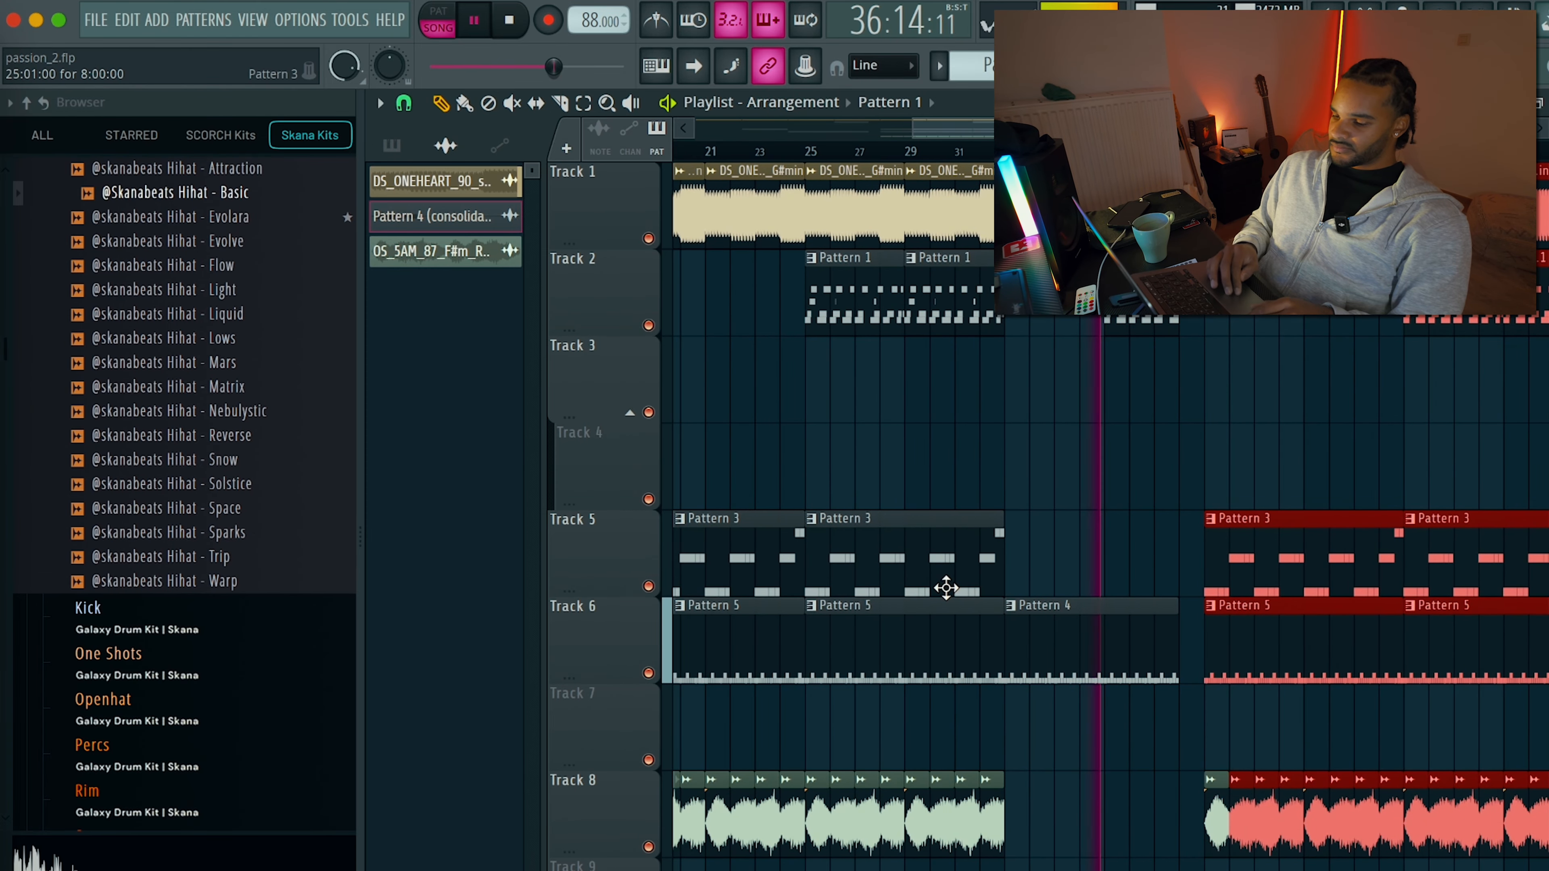
click(933, 405)
scroll(1109, 388, left, 2)
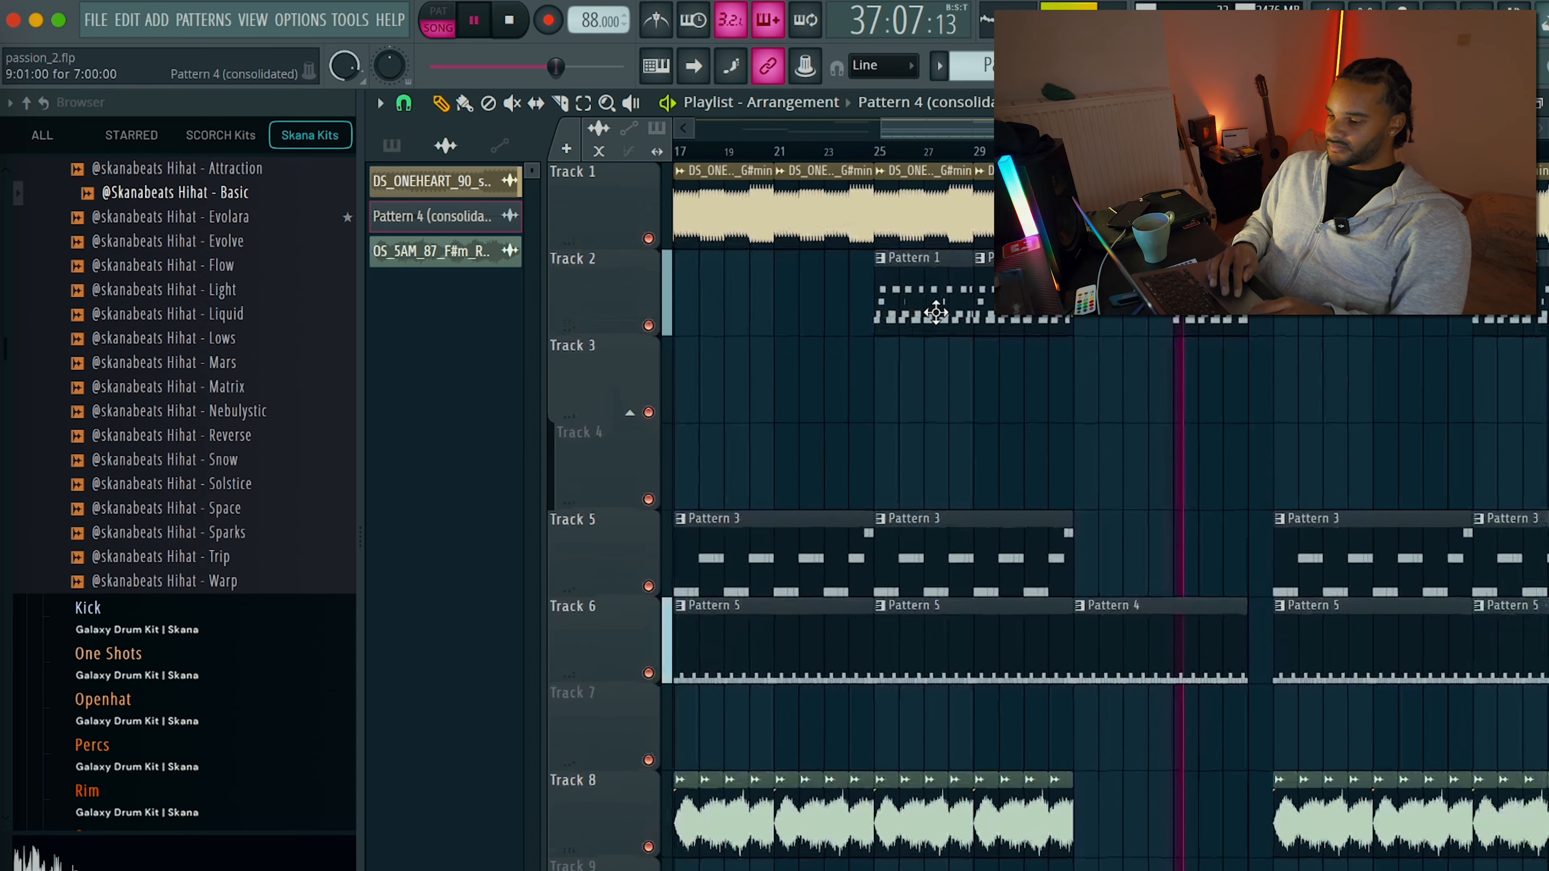
click(1109, 387)
scroll(1135, 388, down, 2)
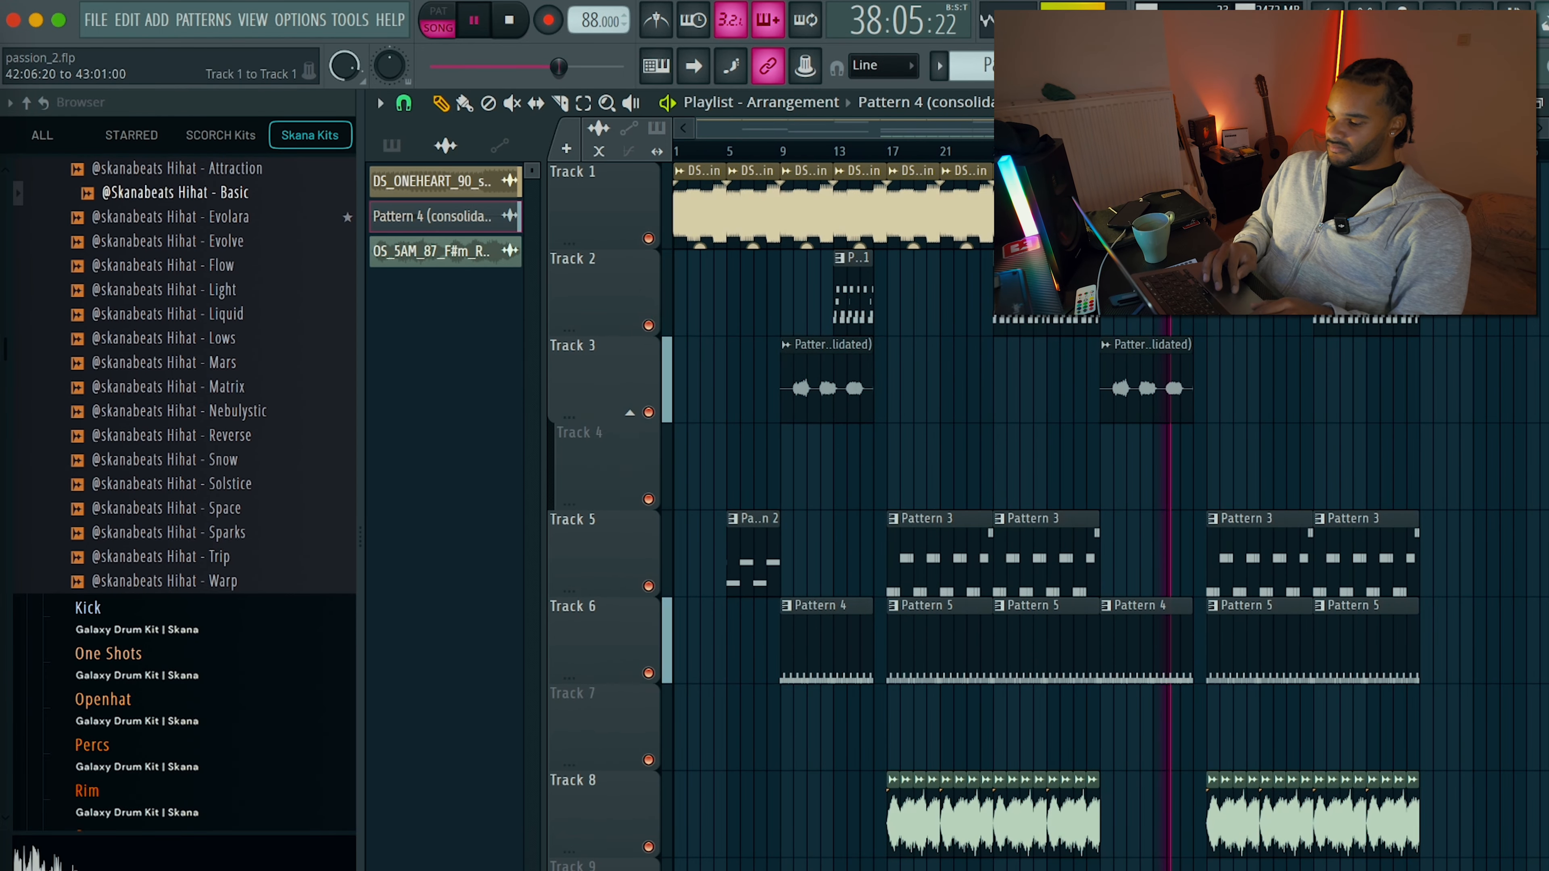
Move the repeated section's clips from bar 41 to start at bar 49, and select the clips of the bar 33 section.
drag(1226, 213, 1537, 866)
drag(1258, 575, 1380, 592)
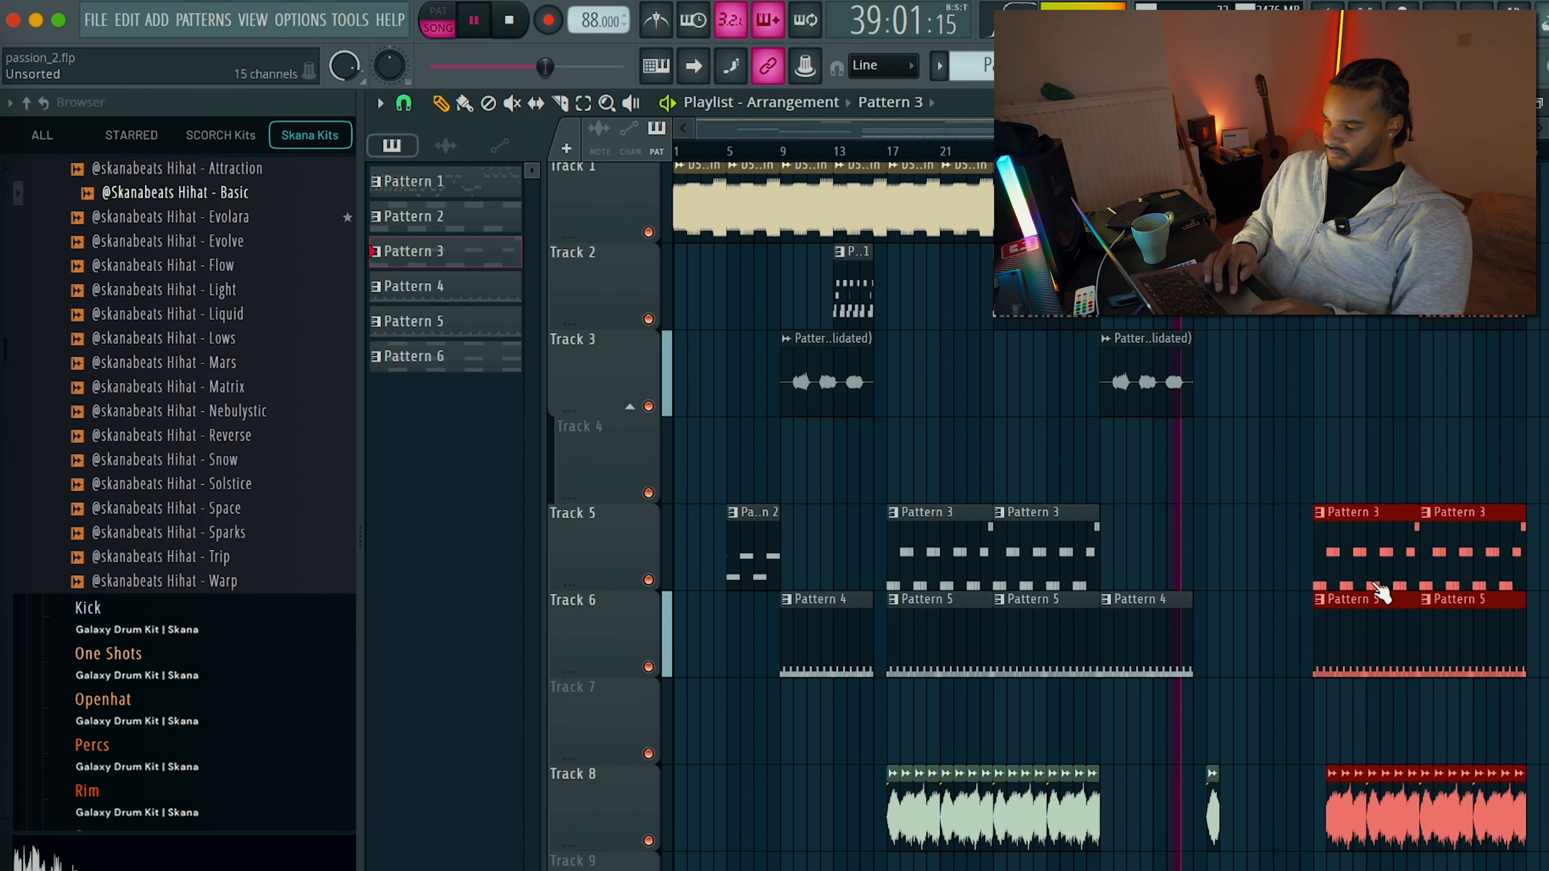
scroll(1204, 650, up, 2)
drag(1203, 650, 1074, 207)
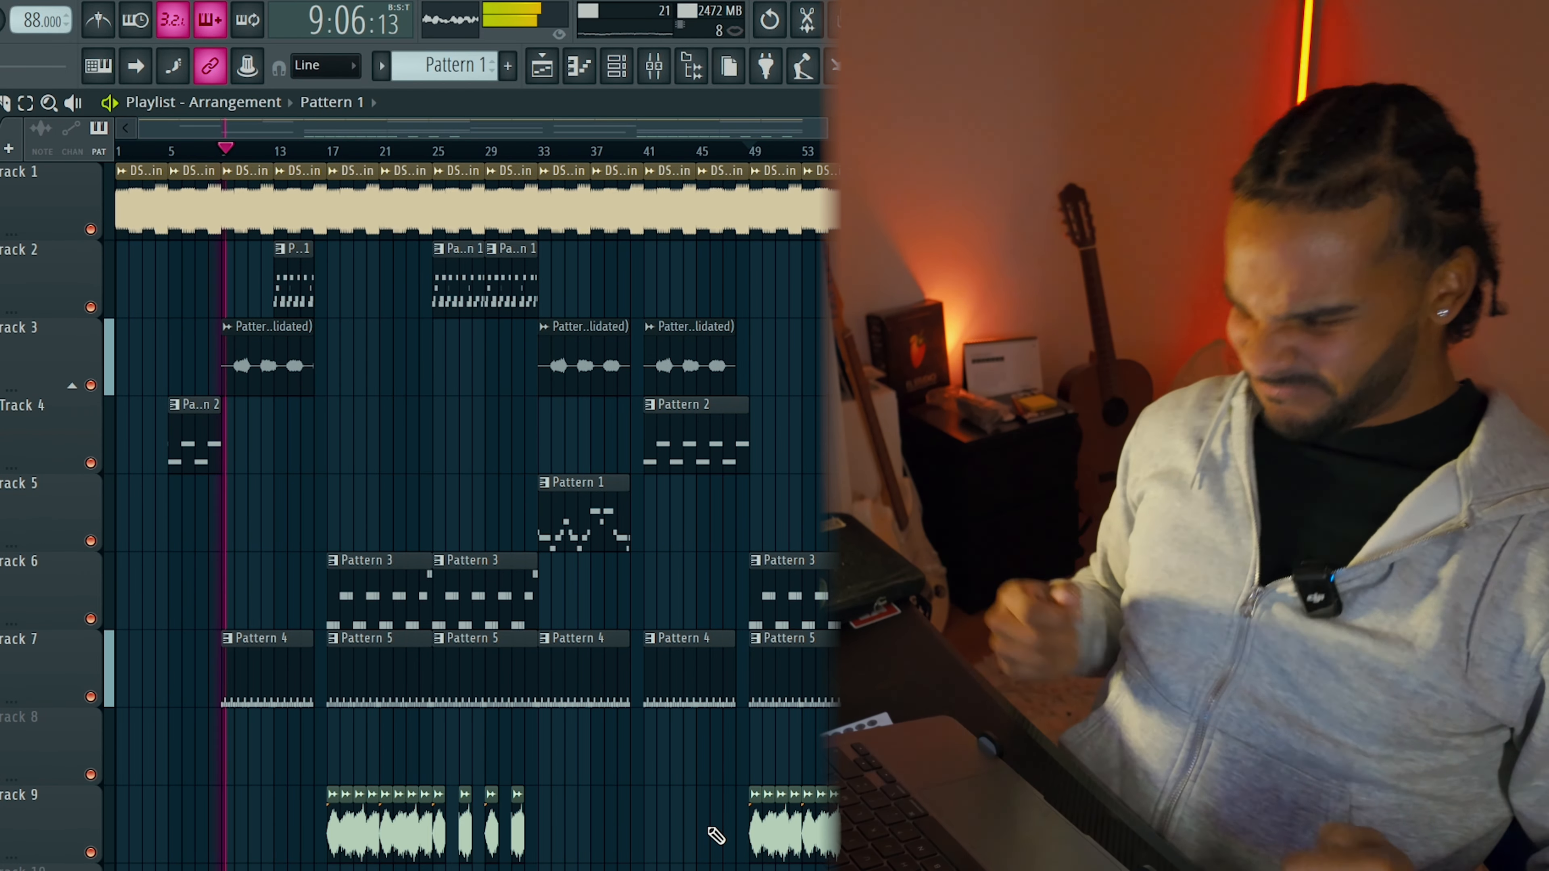
click(244, 429)
right_click(273, 423)
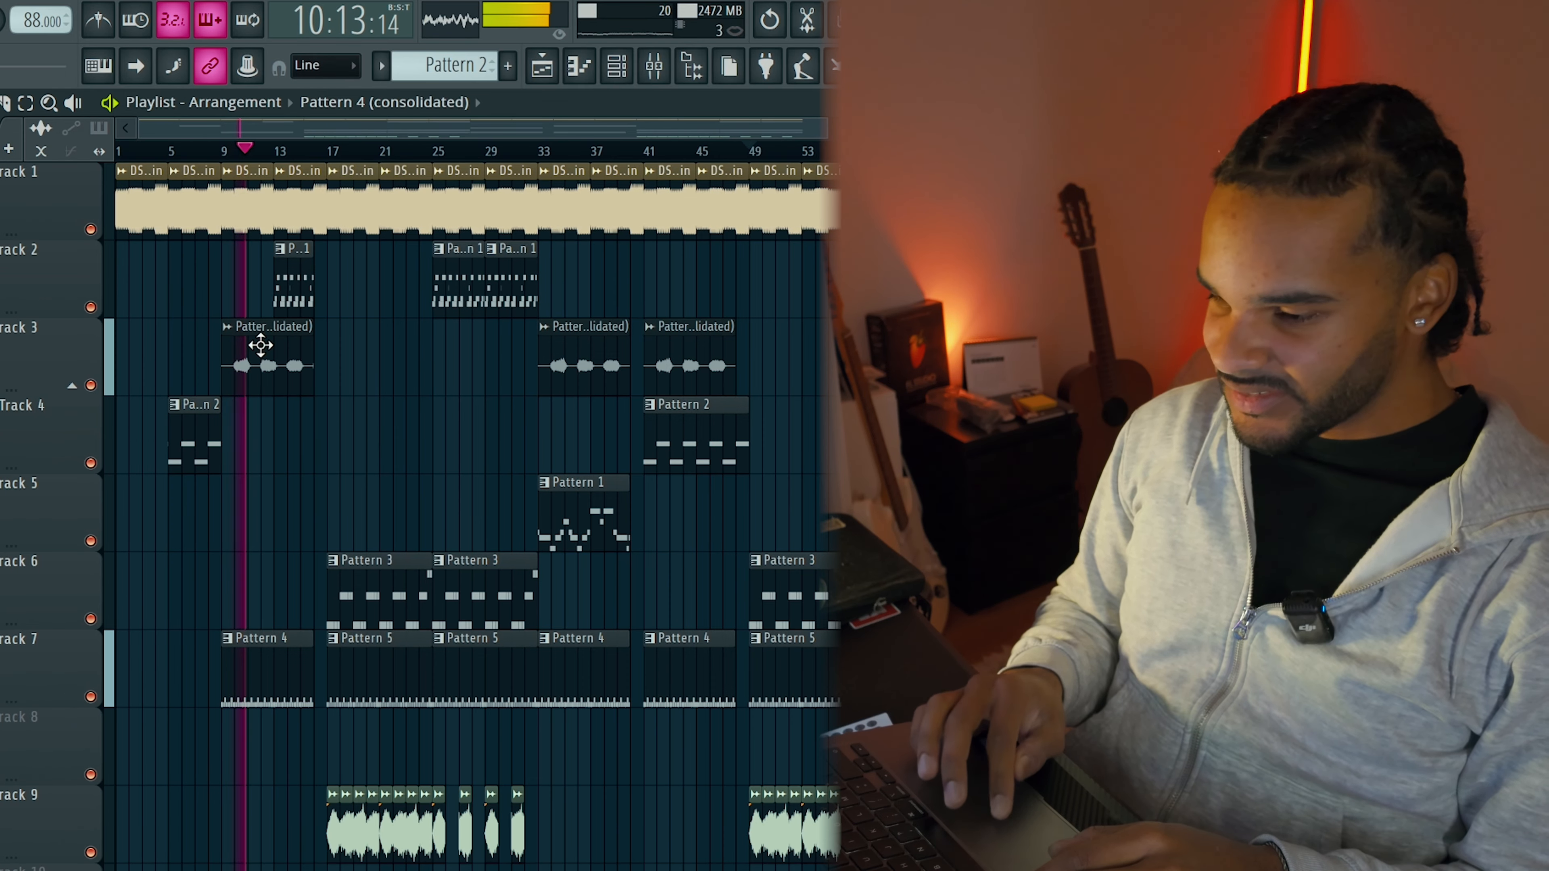
double_click(261, 346)
key(Escape)
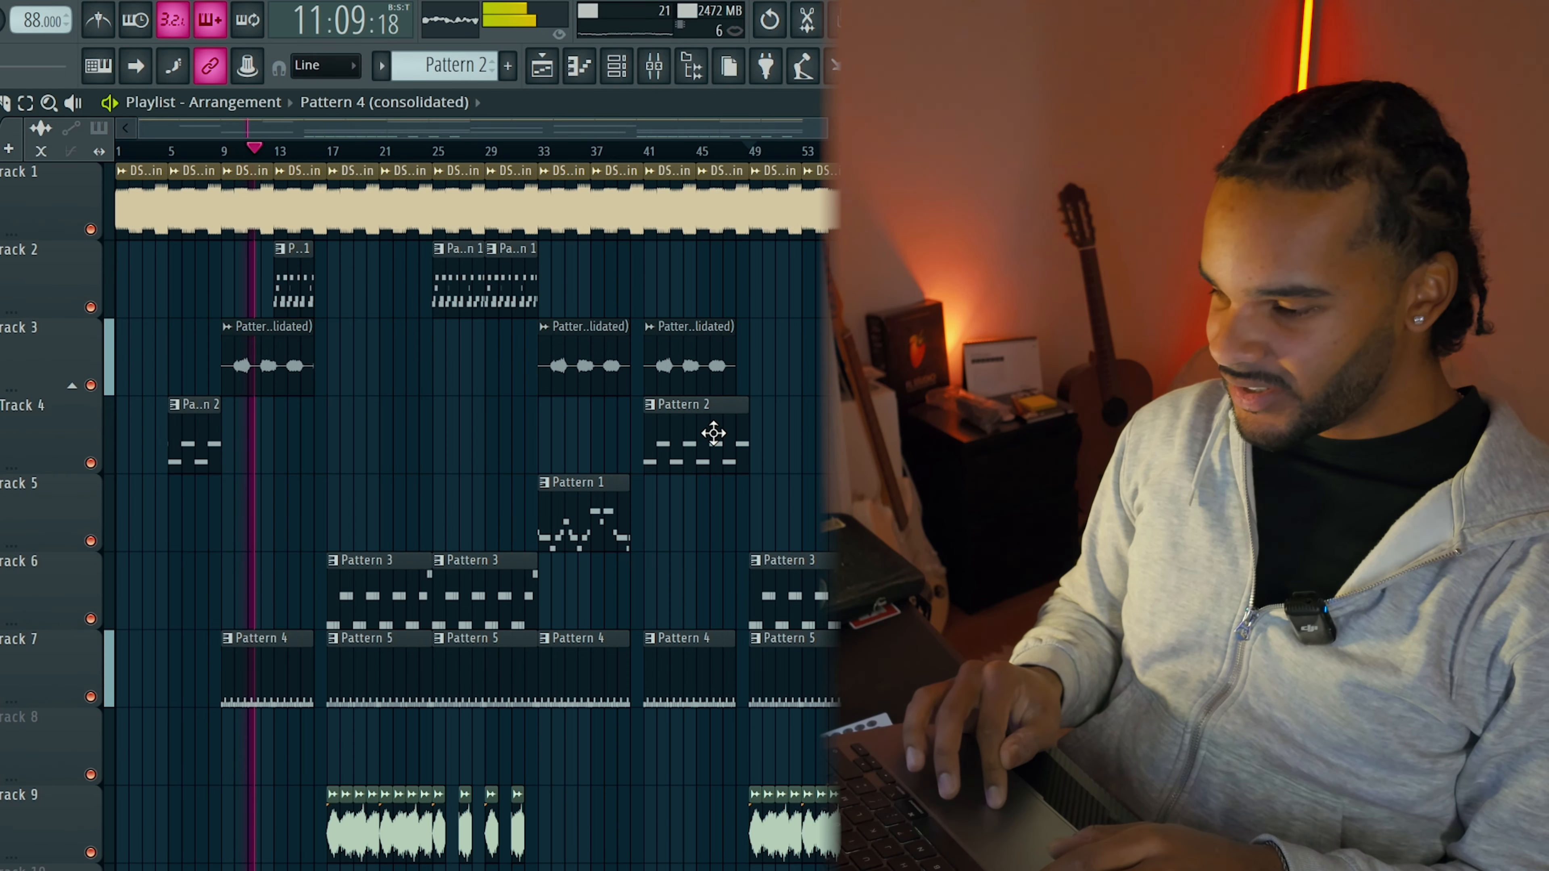
Place a Pattern 2 clip at bar 9 of Track 4 and fill Track 2 with Pattern 1 from bar 9 to bar 17.
click(712, 434)
click(234, 444)
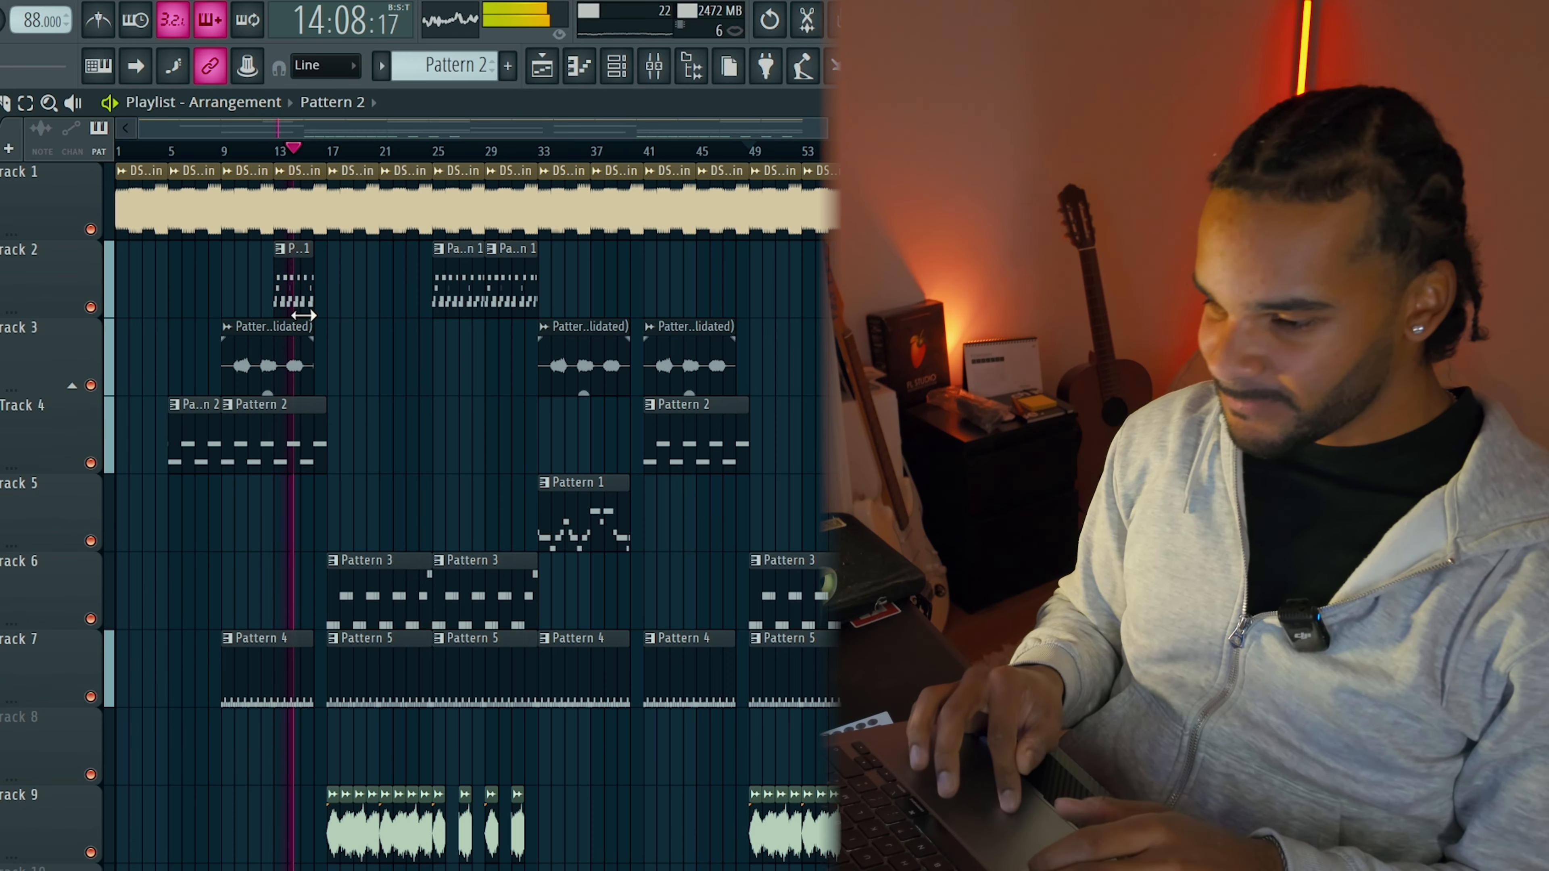
scroll(219, 286, up, 4)
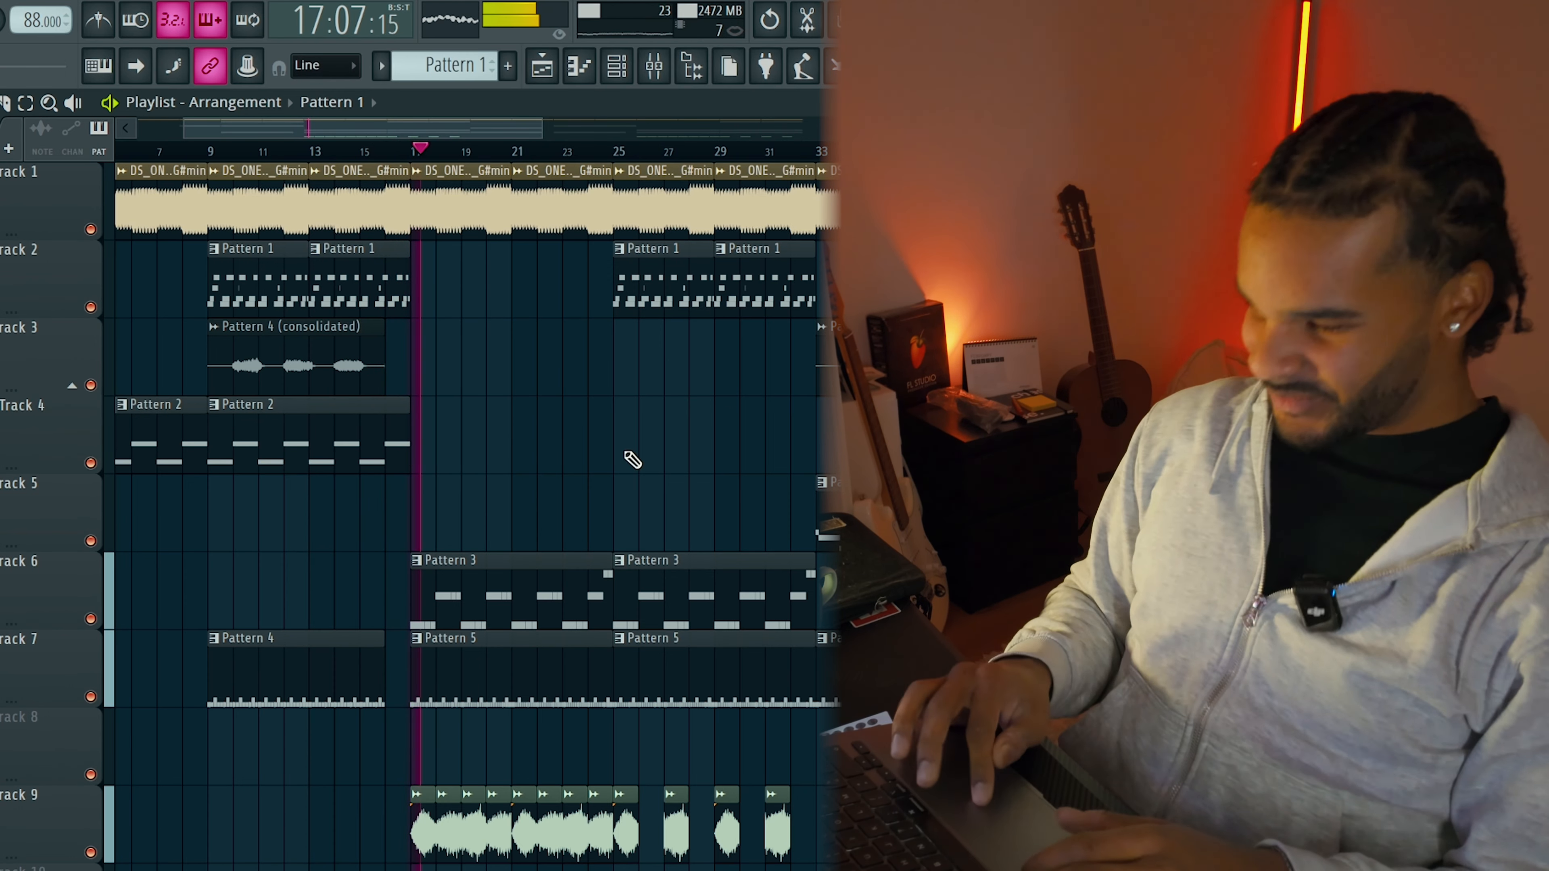
Try a Pattern 1 clip on Track 5 at bar 17, lengthened to bar 25.
click(427, 531)
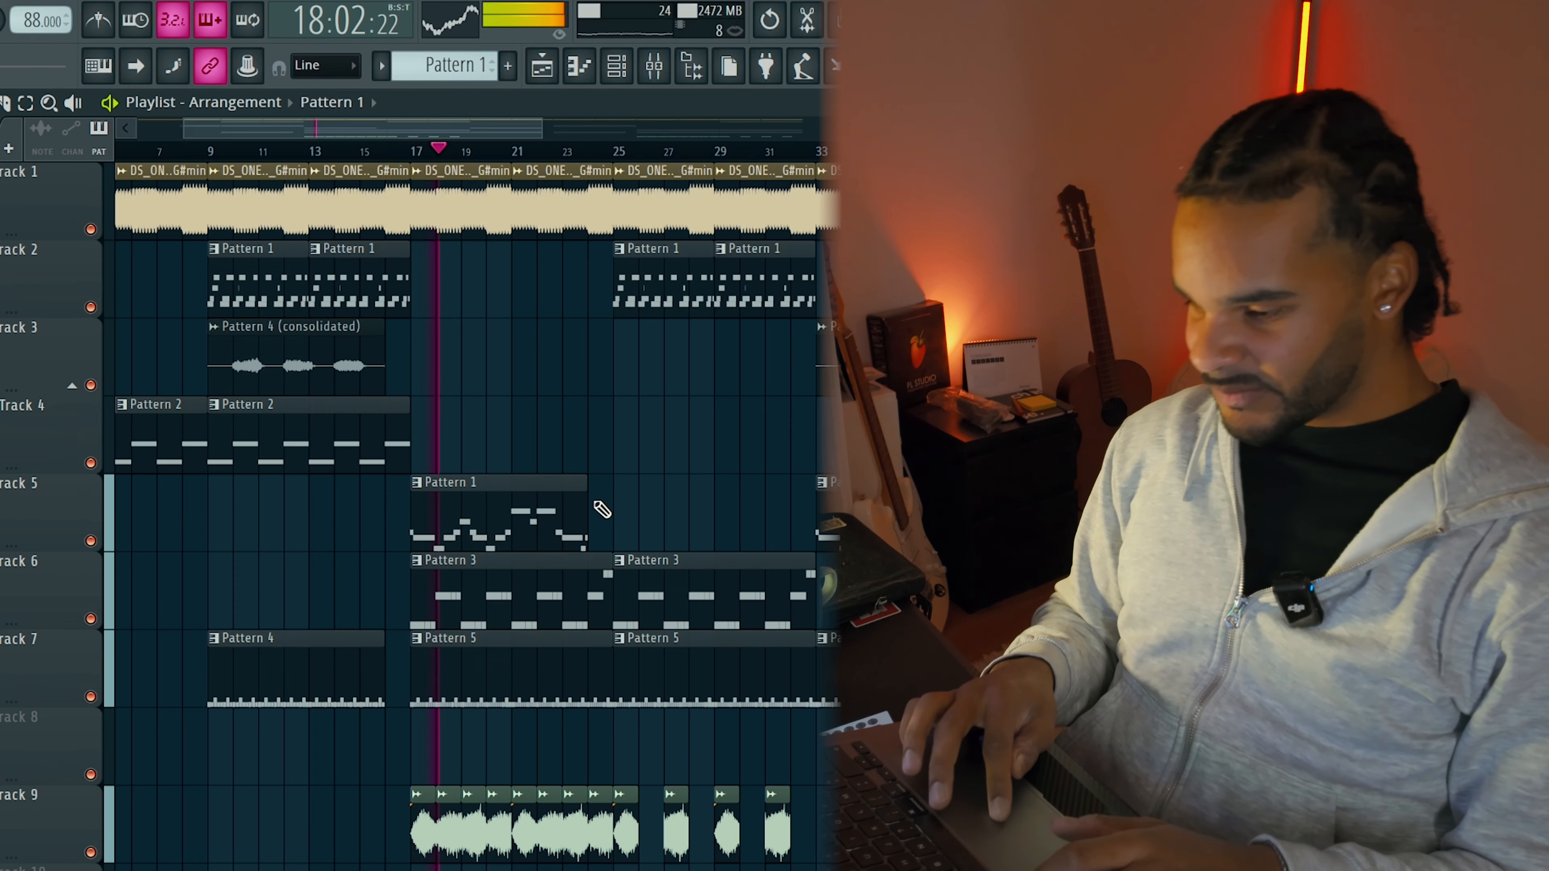
drag(586, 493, 604, 493)
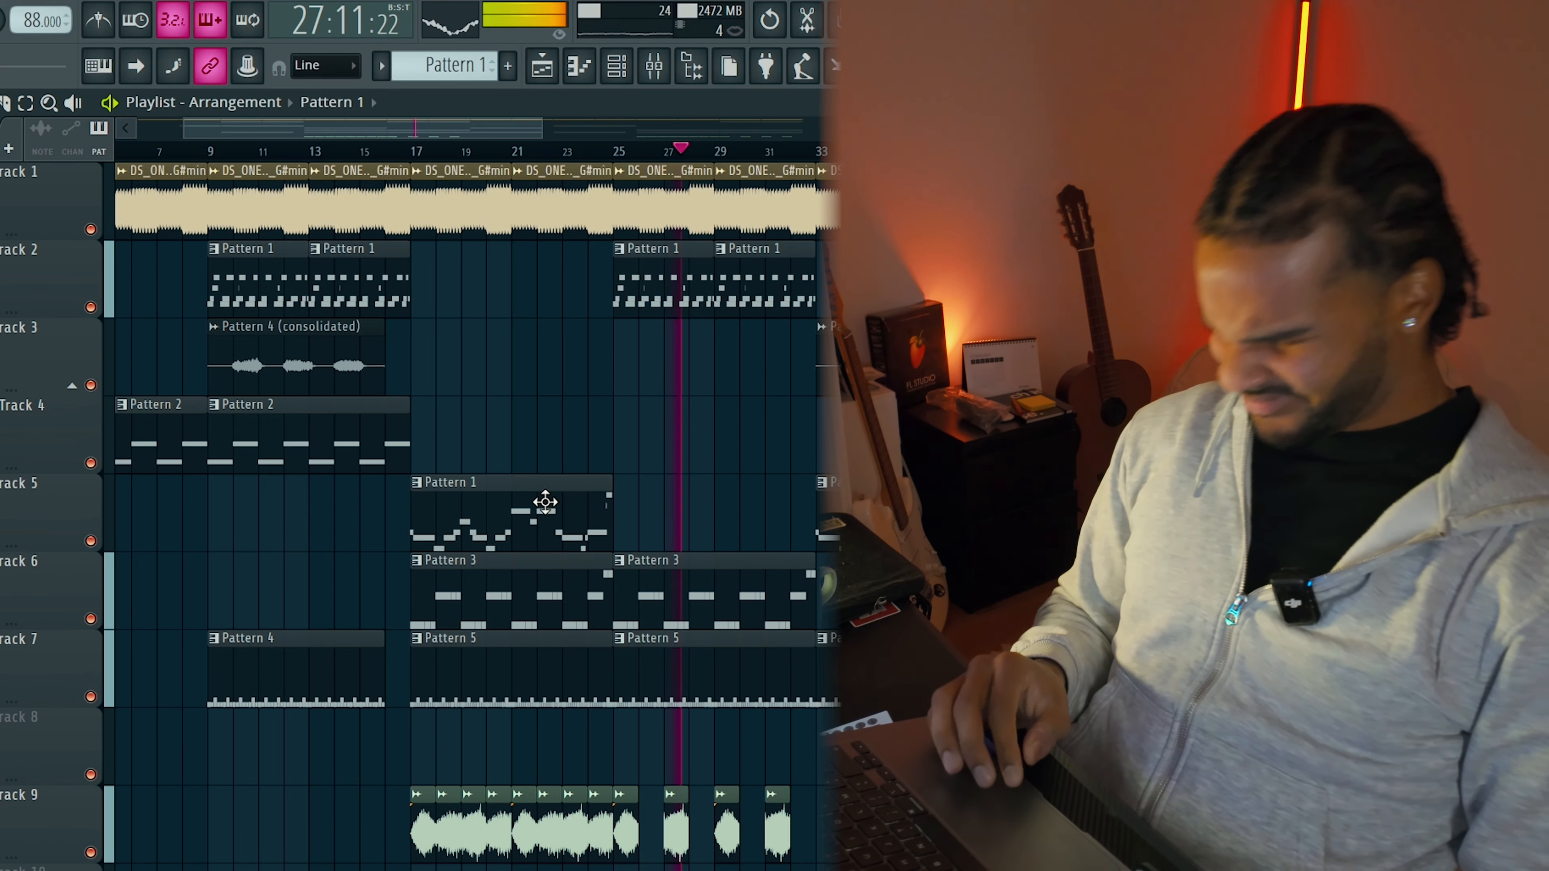
right_click(552, 518)
Delete the Pattern 1 clip at bar 33 of Track 5.
scroll(560, 520, down, 1)
scroll(560, 520, down, 4)
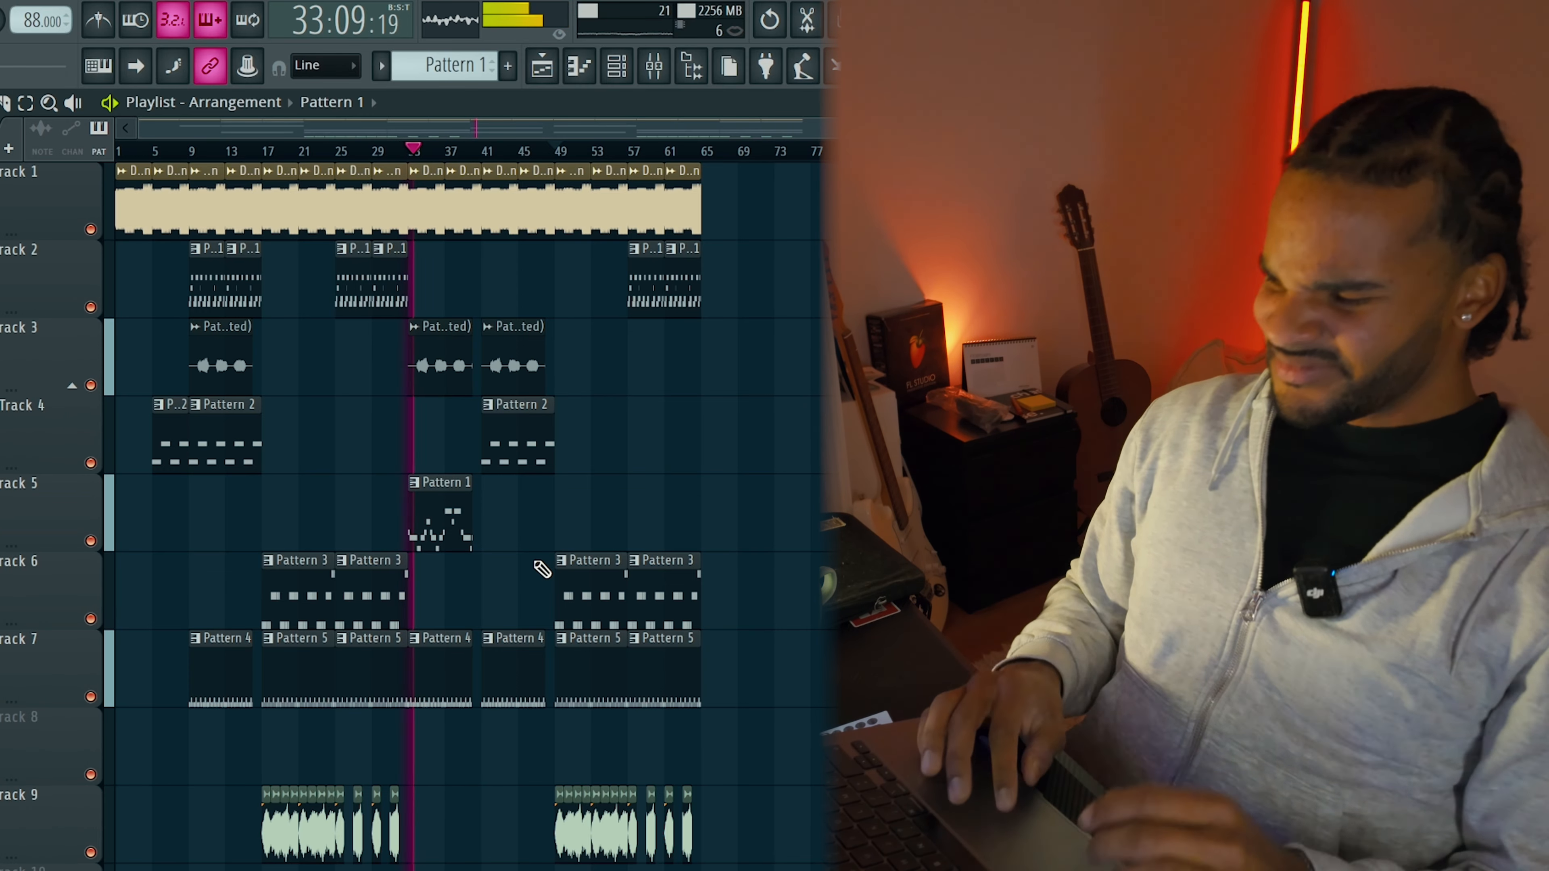
right_click(449, 495)
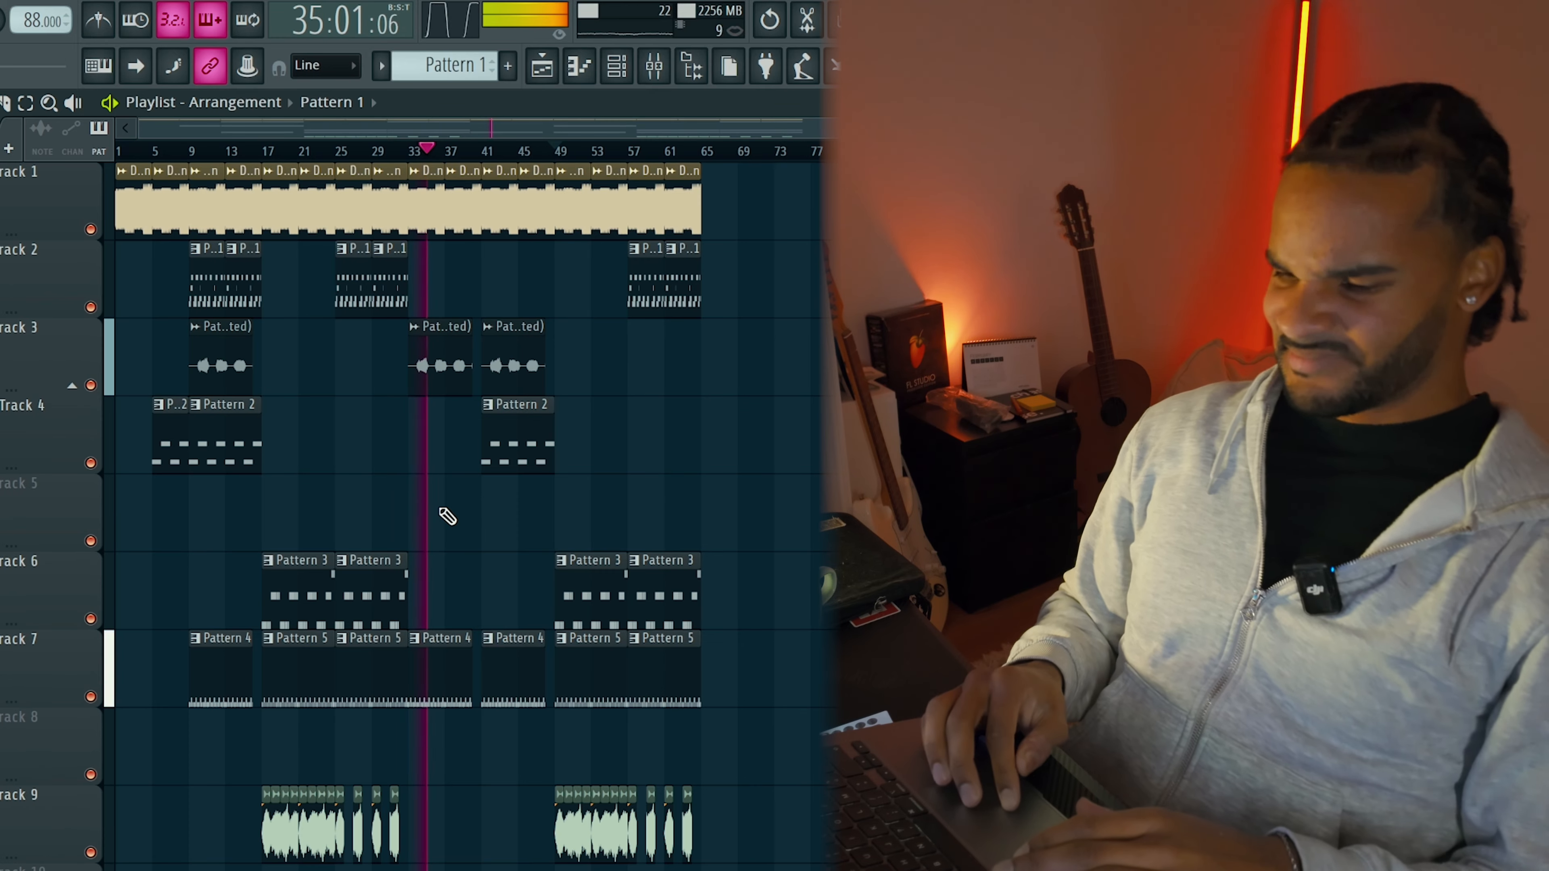
scroll(433, 511, up, 3)
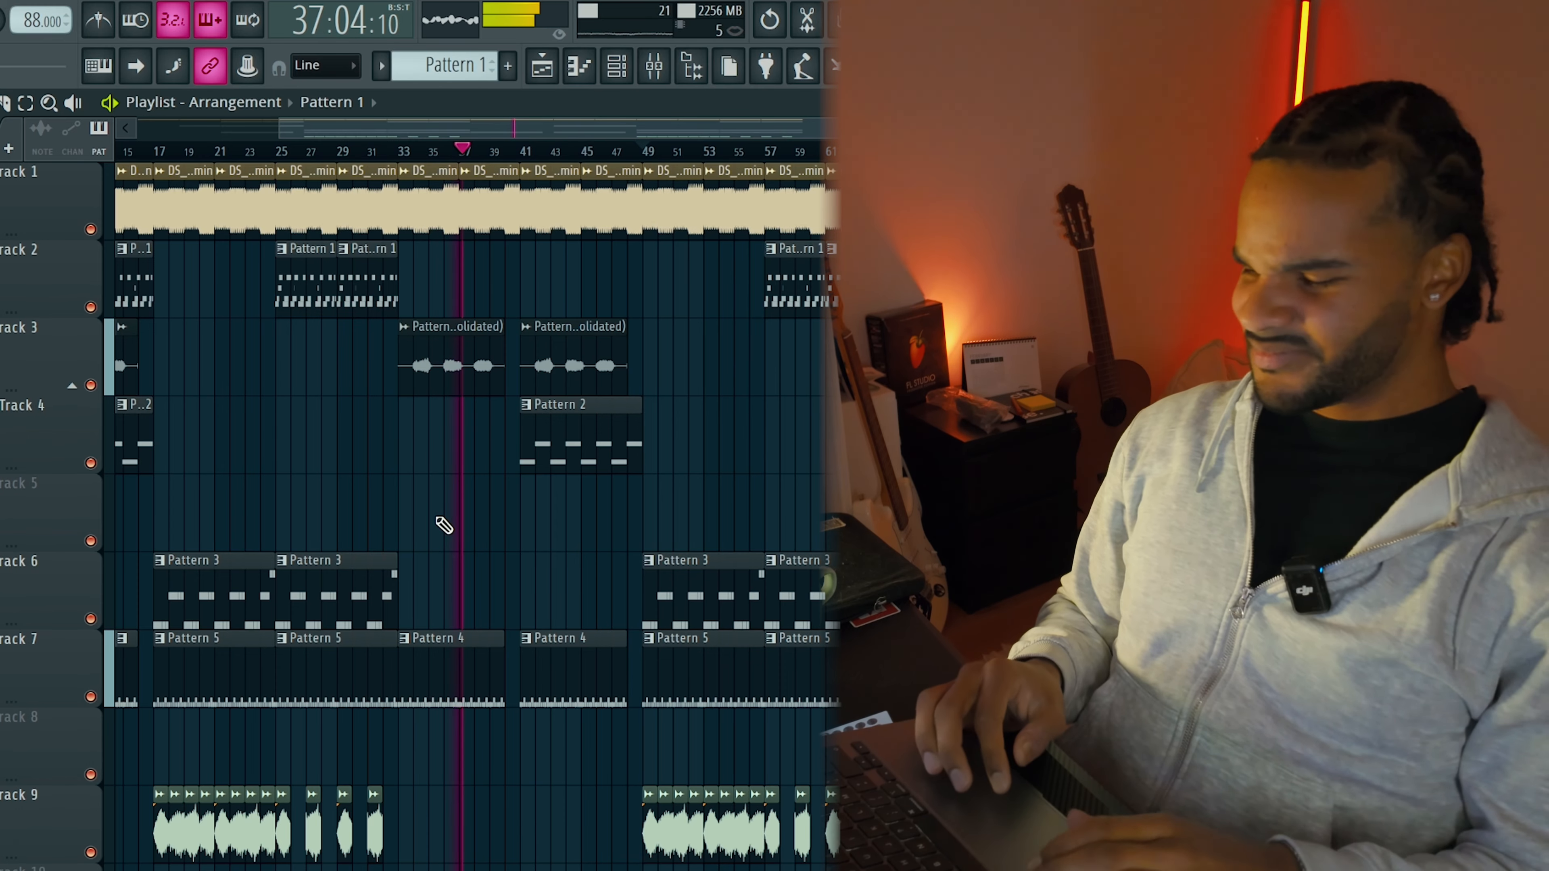
scroll(445, 525, down, 3)
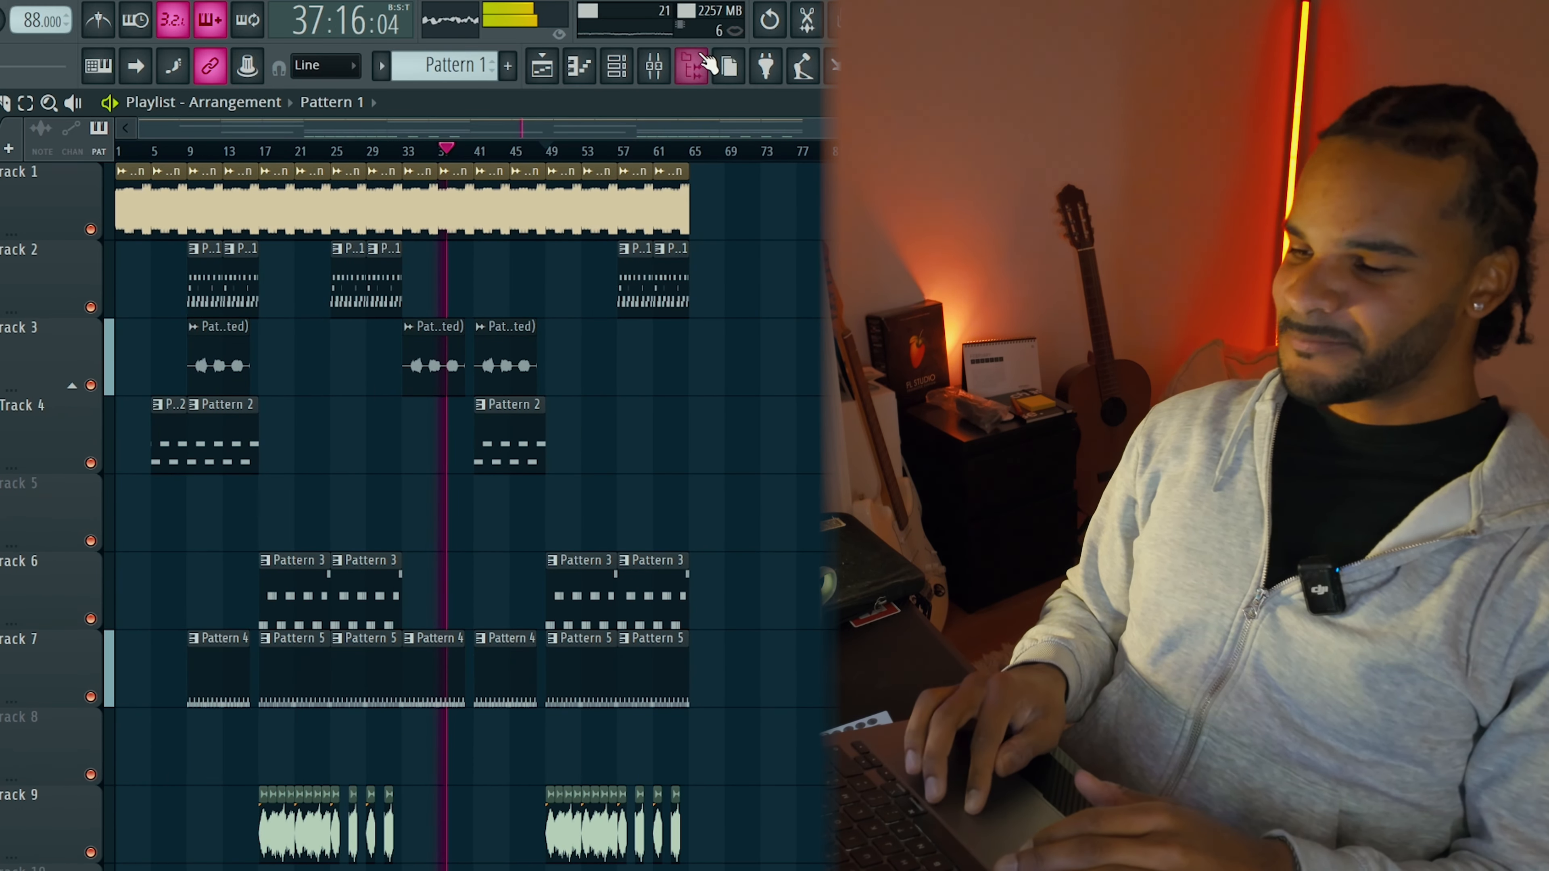
Add Fruity Parametric EQ 2 to slot 3 of the Master mixer track and slightly boost the highs with band 7.
click(701, 59)
click(661, 60)
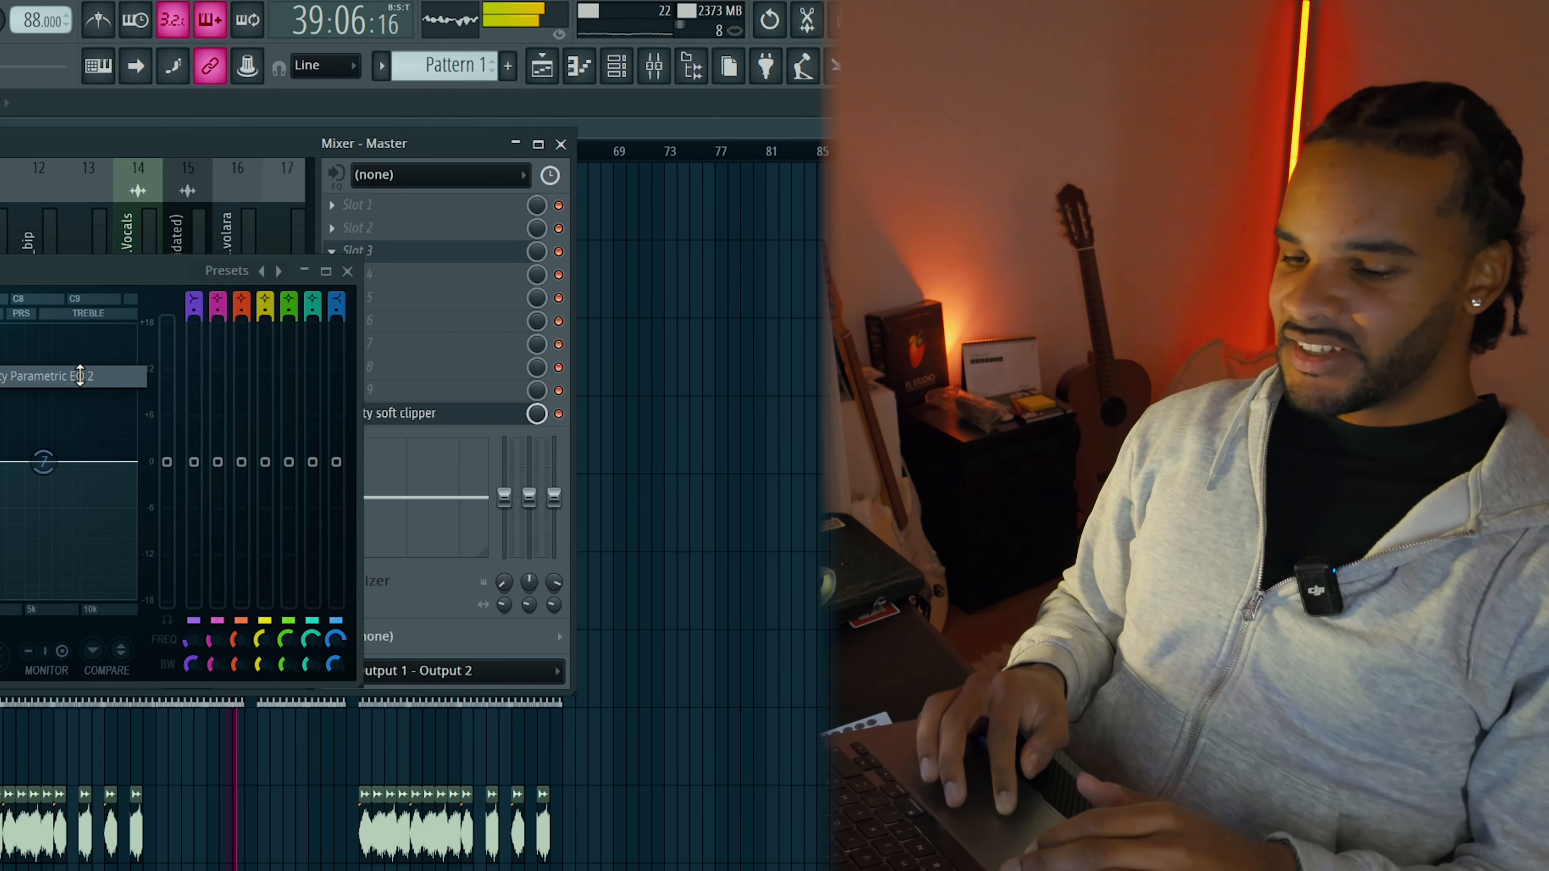
drag(44, 464, 30, 440)
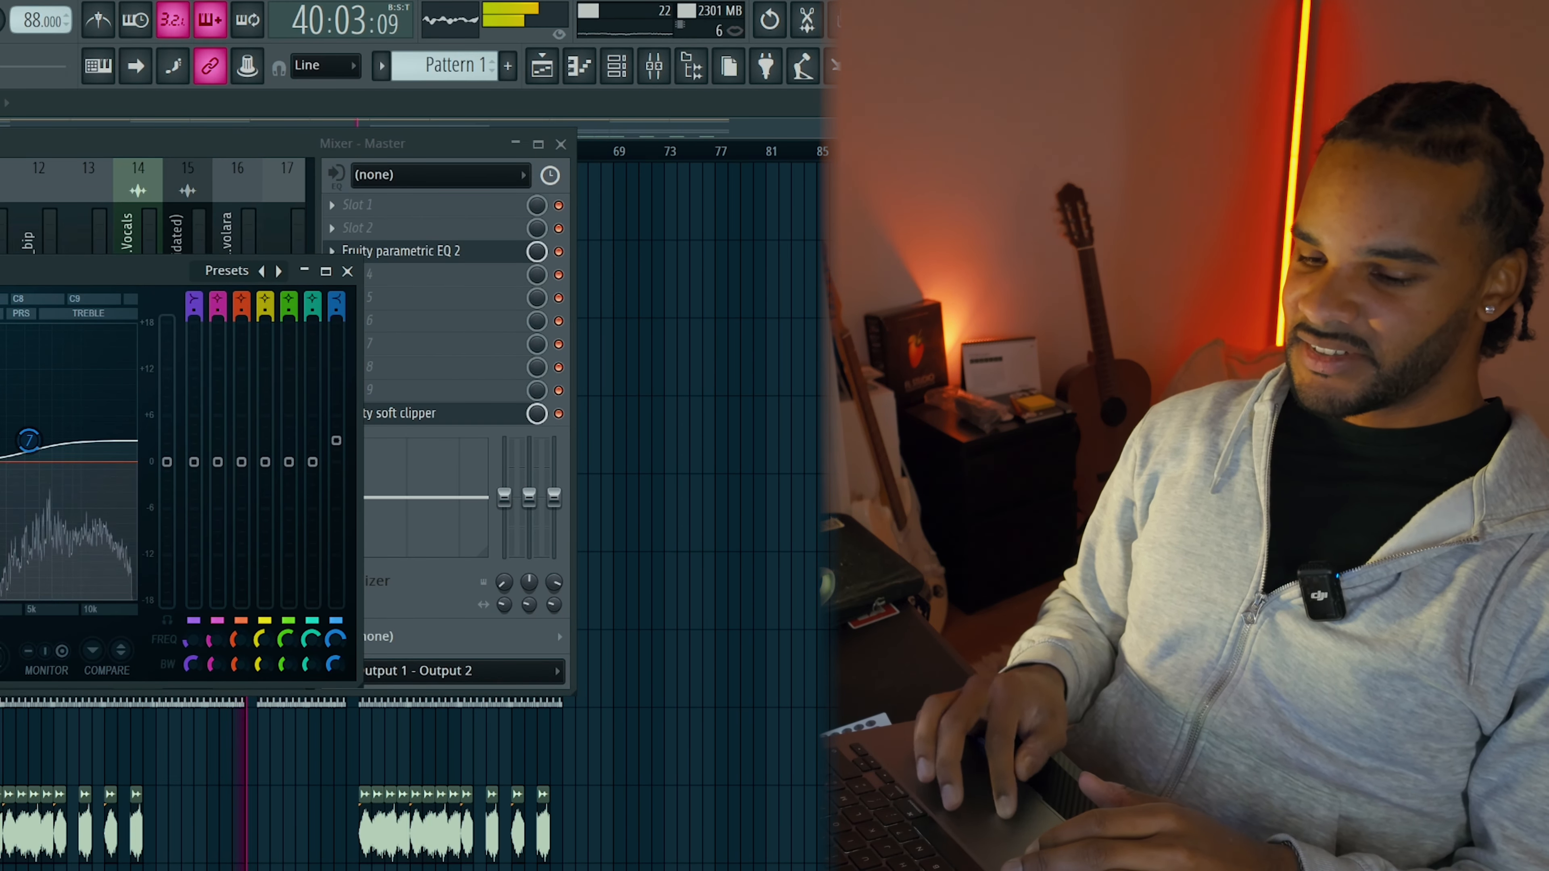
click(348, 271)
key(F9)
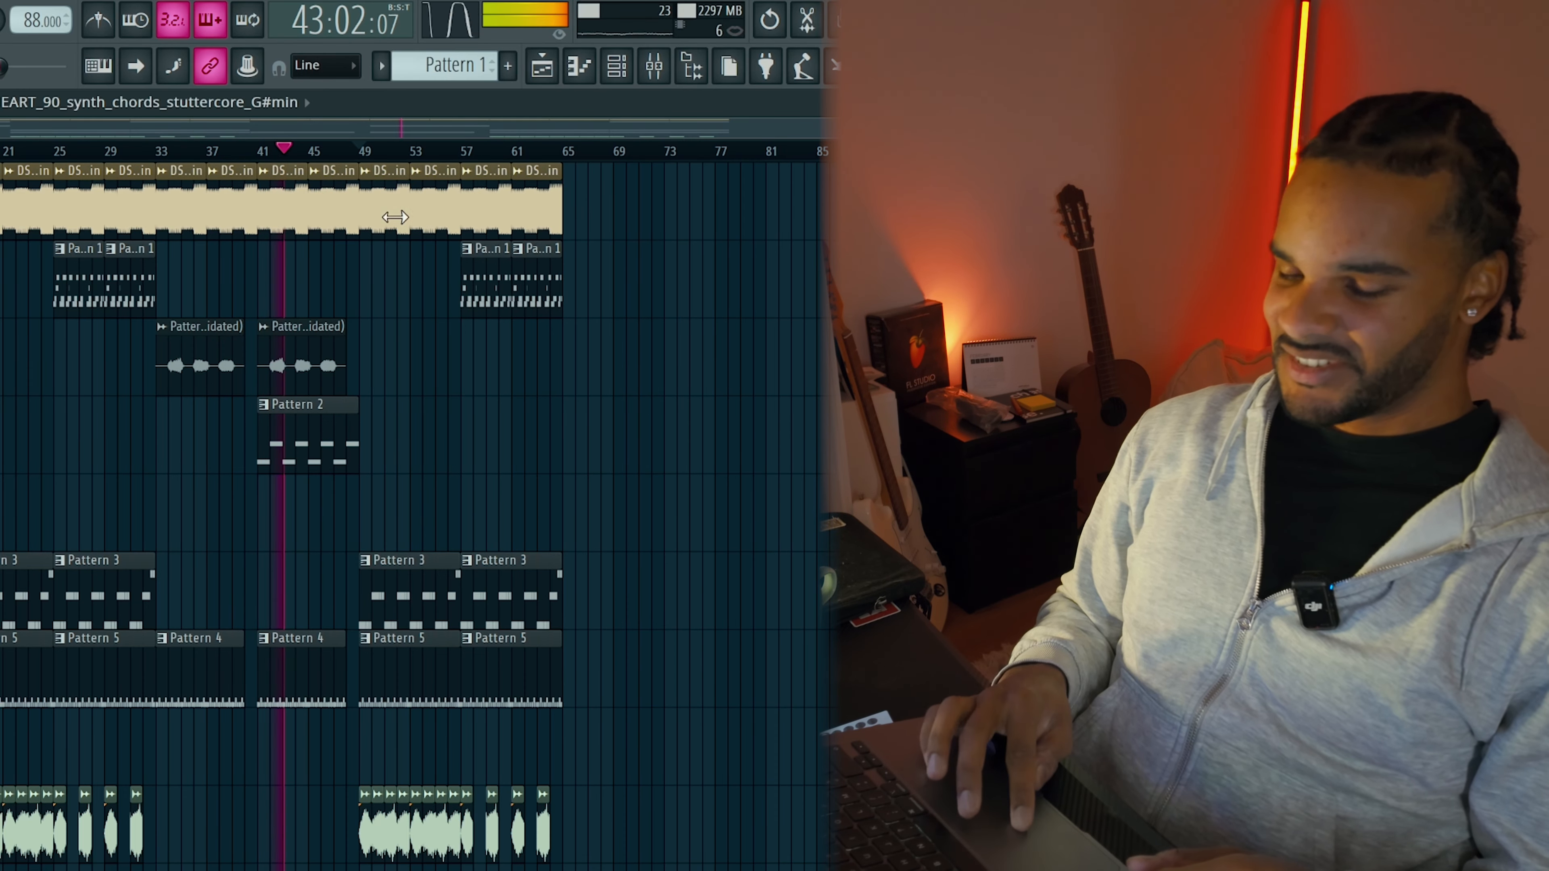
click(201, 327)
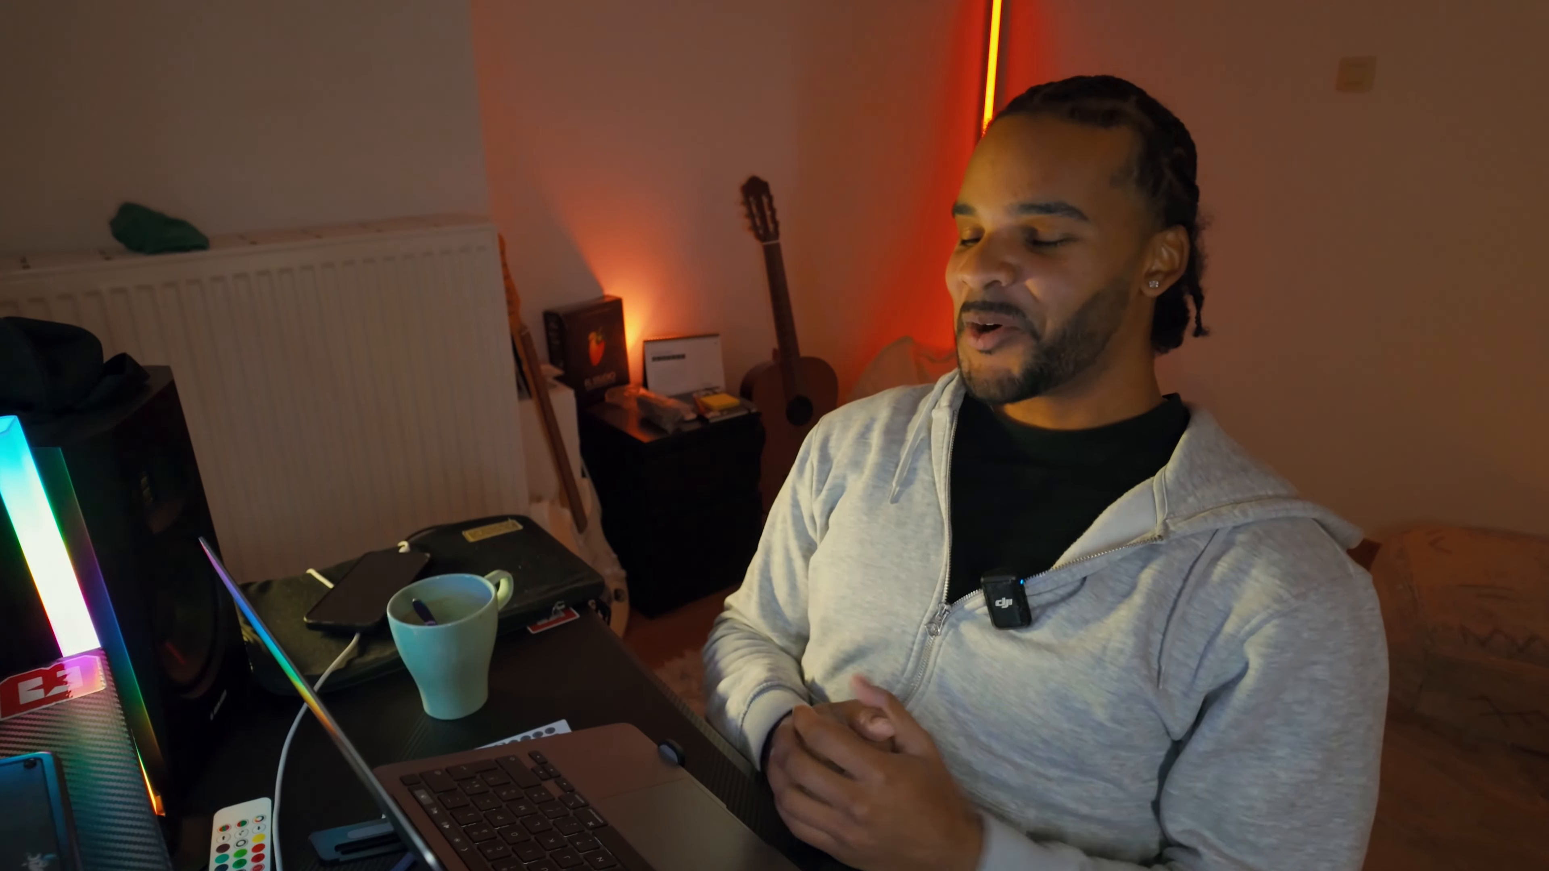